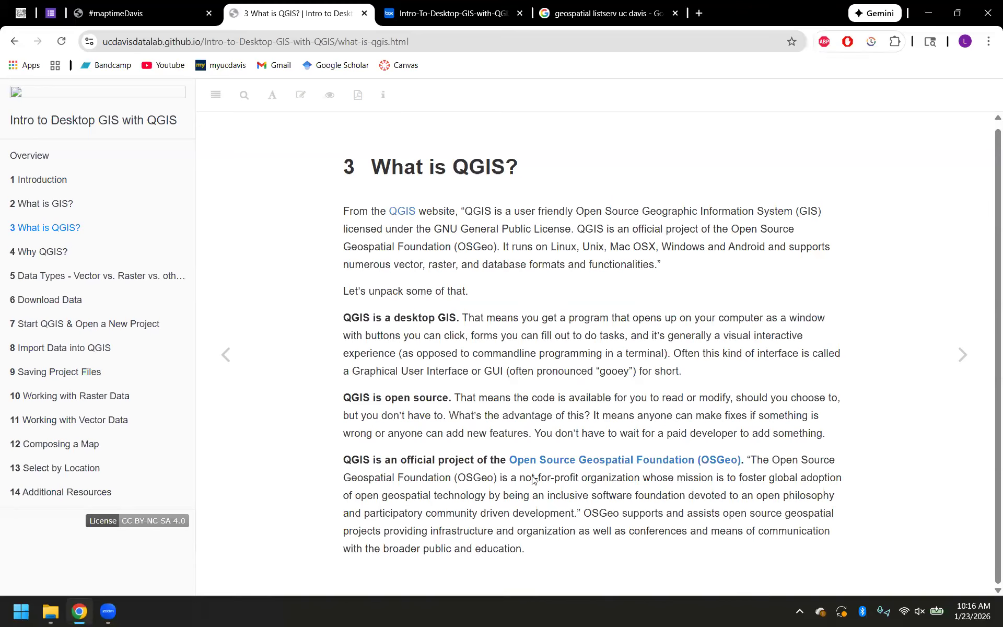
- Read the workshop guide's Why QGIS? and Data Types chapters, including the Vector Data and Raster Data sections
left_click(49, 252)
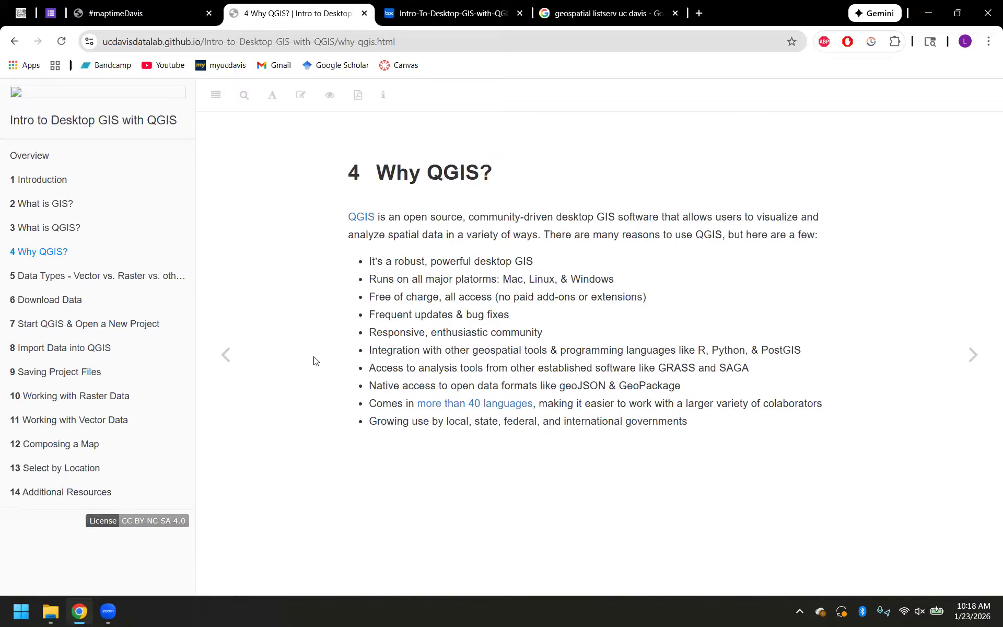
left_click(119, 275)
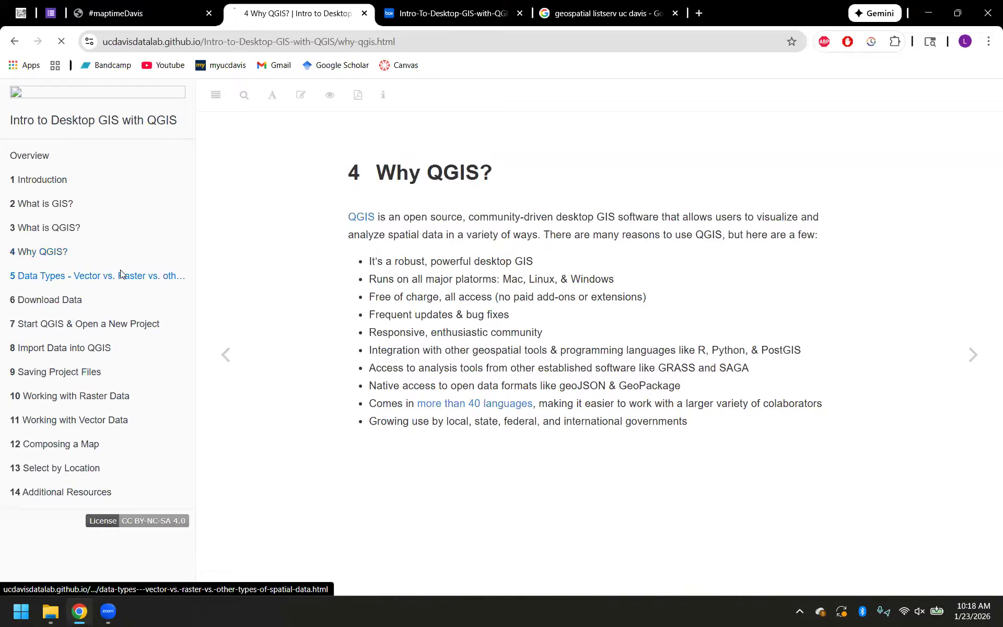
scroll(329, 324, "down", 1)
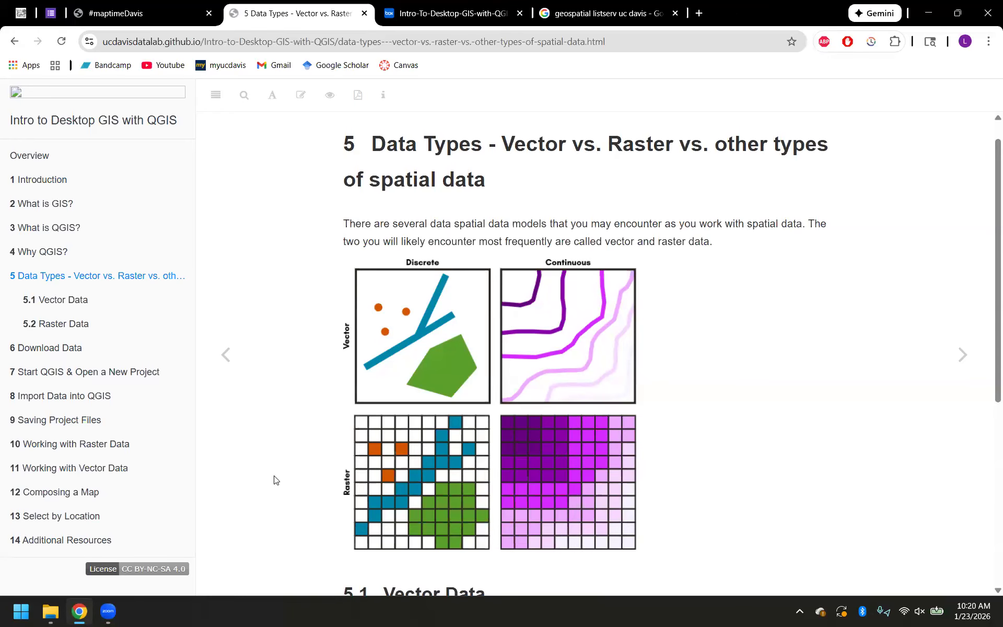
scroll(274, 480, "down", 4)
scroll(275, 479, "down", 2)
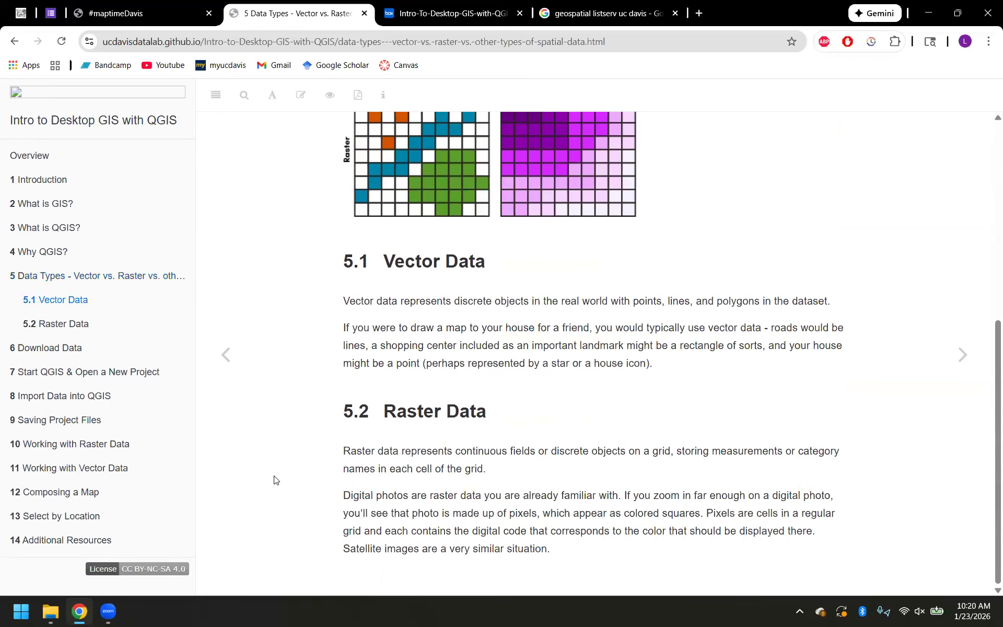
scroll(275, 480, "up", 6)
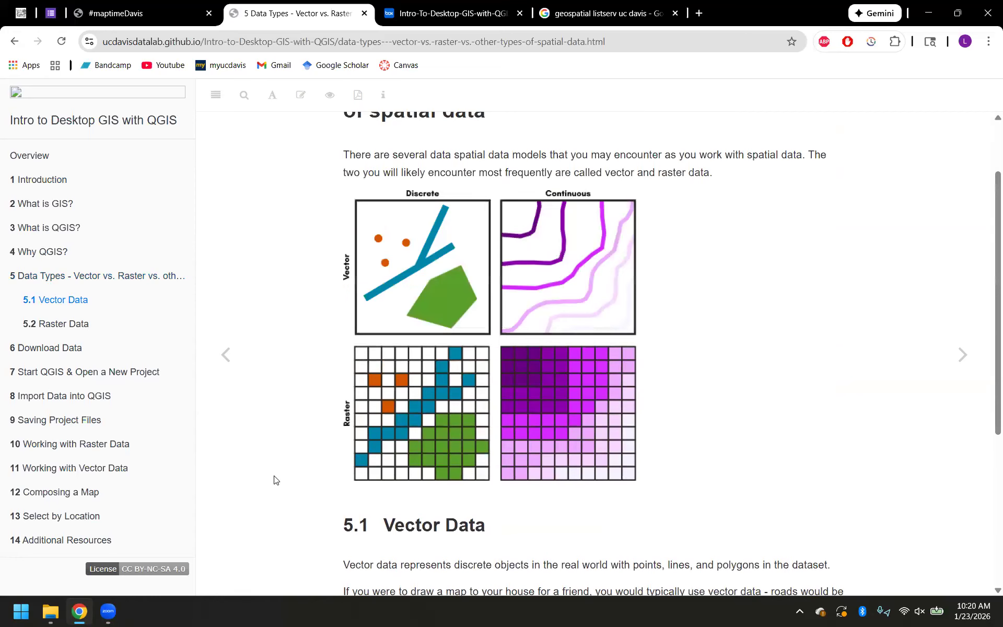
- Review the Download Data chapter and the shared Box folder that holds the workshop files
left_click(57, 348)
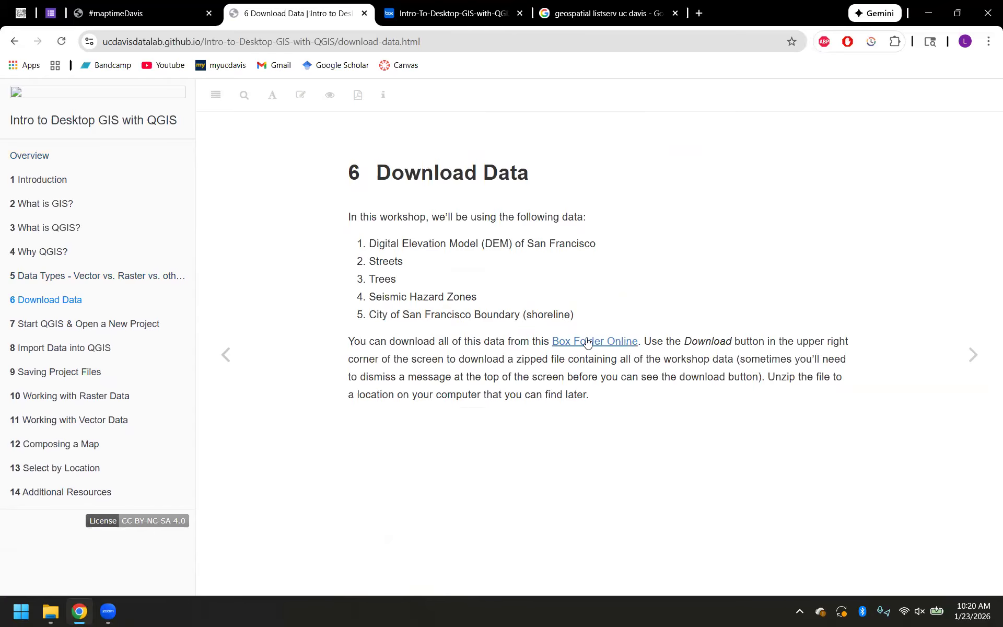
left_click(439, 13)
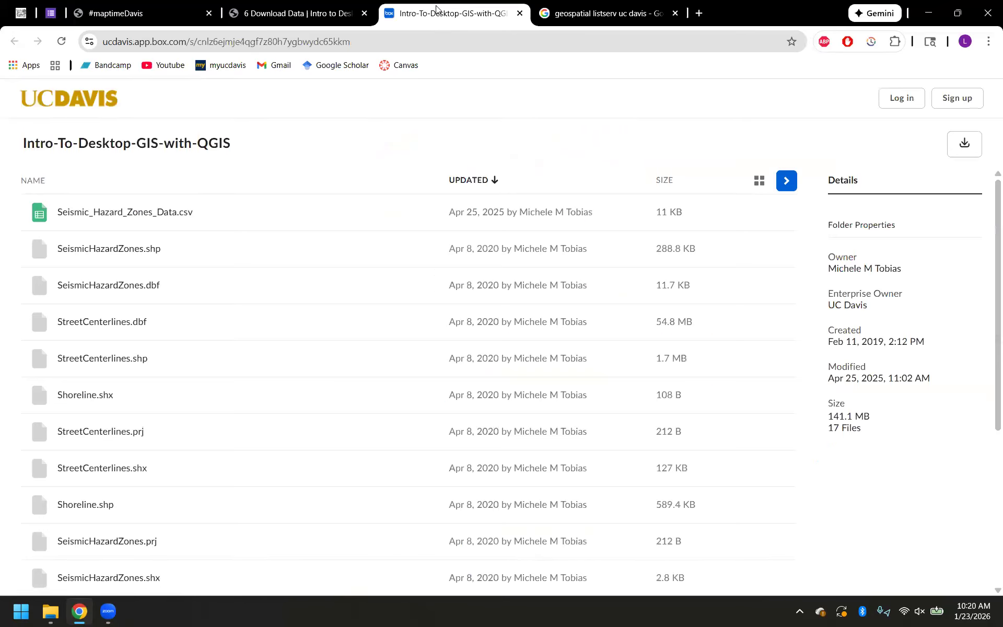
left_click(965, 149)
key("ctrl+shift+Tab")
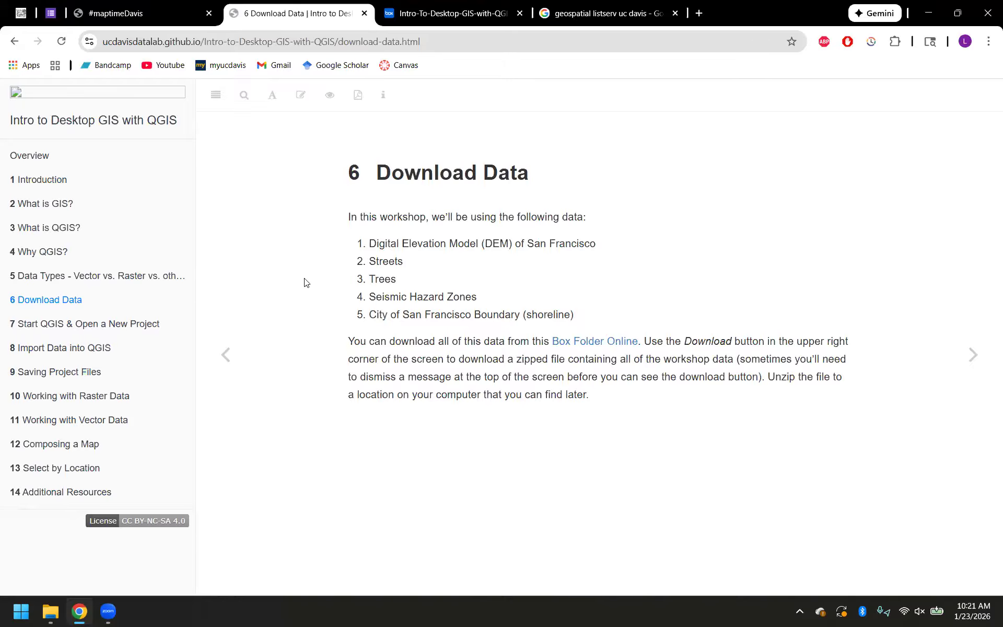
- Move the Intro-To-Desktop-GIS-with-QGIS zip file from Downloads into the GIS_Projects folder in File Explorer
left_click(46, 612)
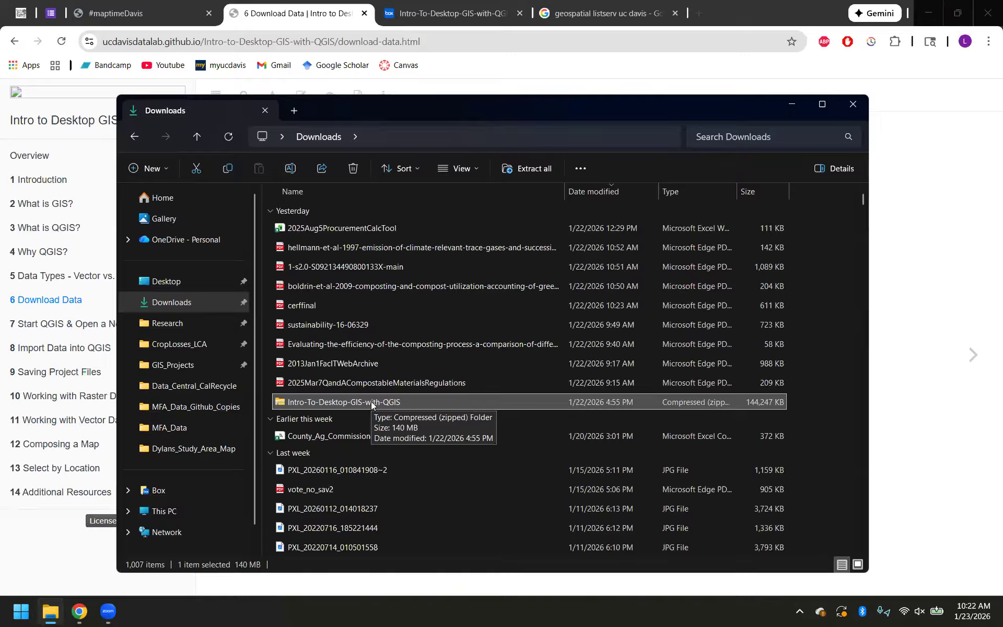
left_click(163, 365)
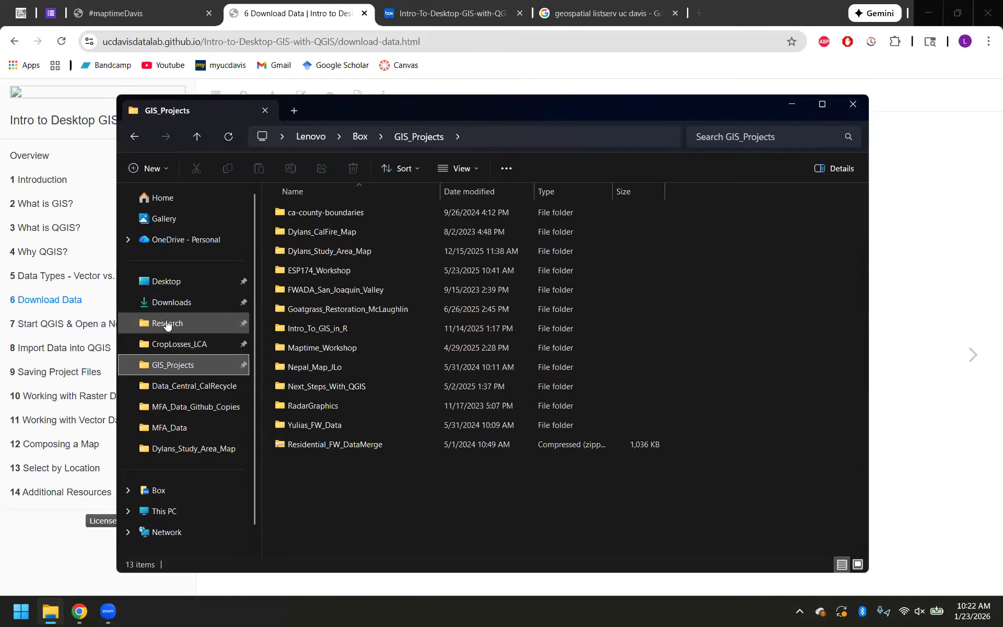
left_click(164, 302)
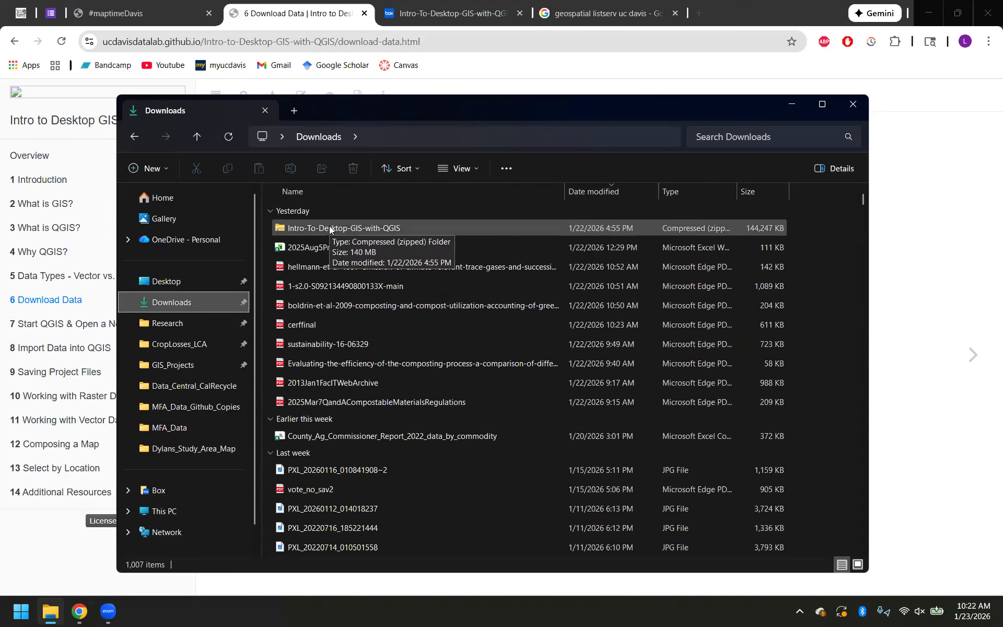
right_click(329, 228)
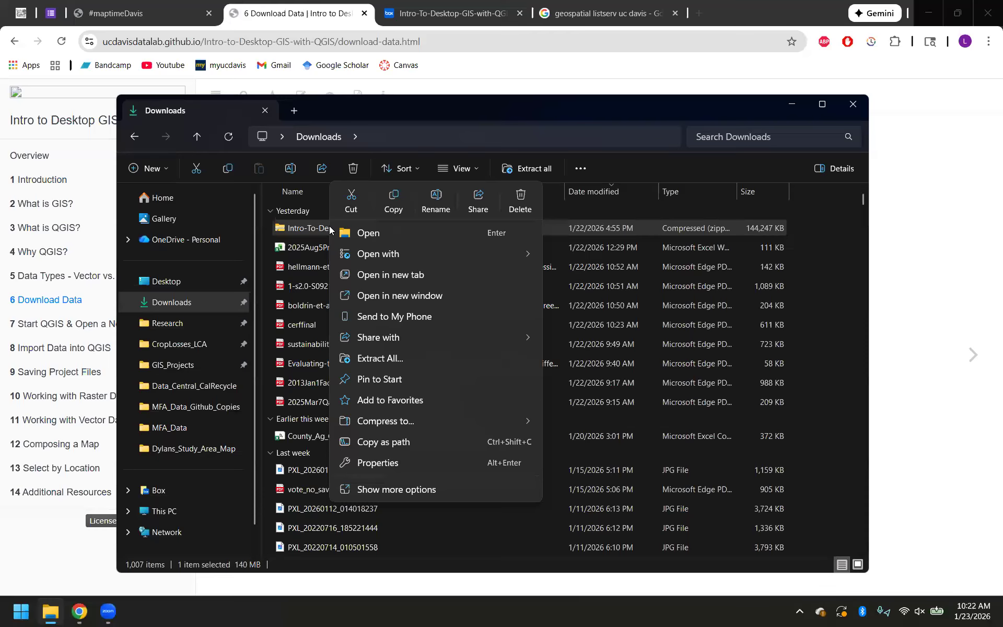
left_click(346, 206)
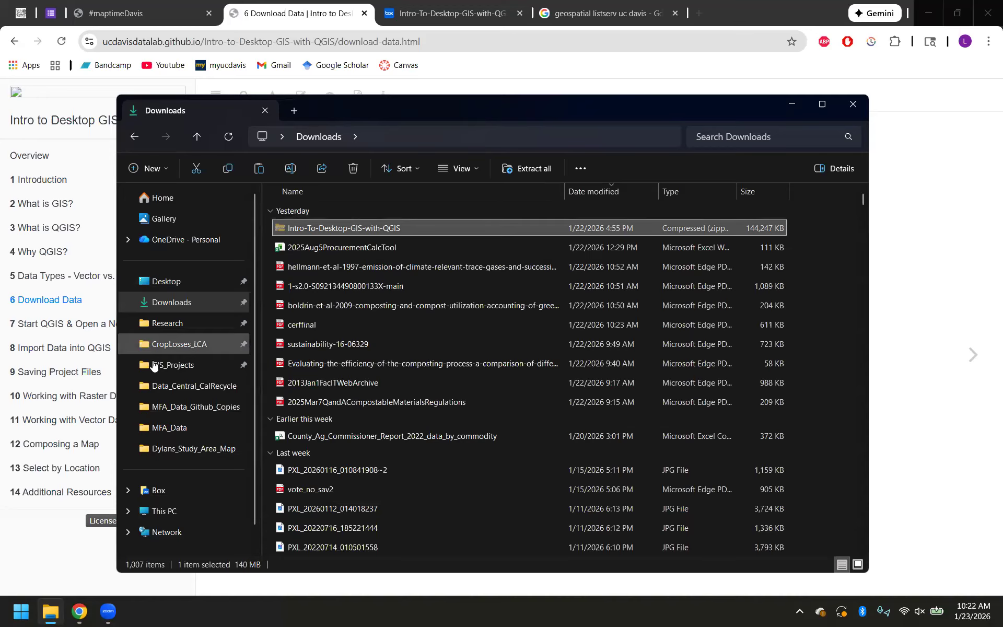
left_click(159, 367)
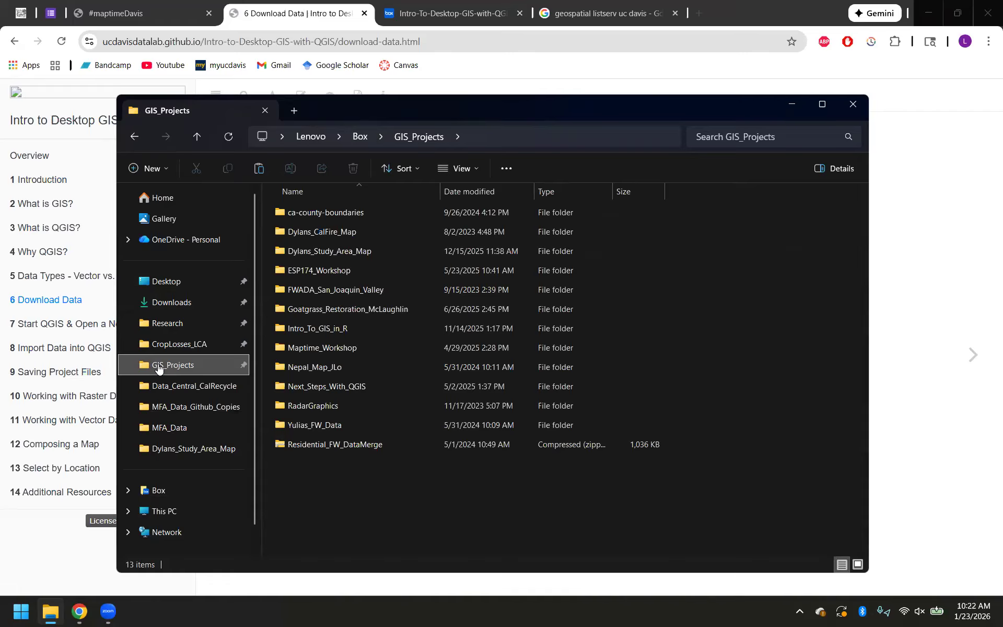
right_click(301, 470)
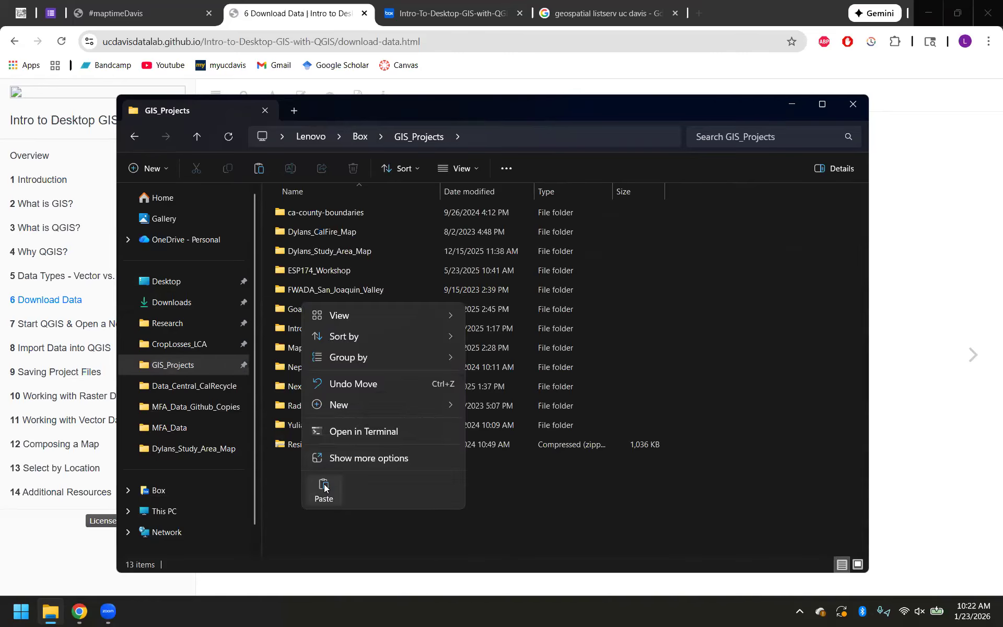
left_click(324, 487)
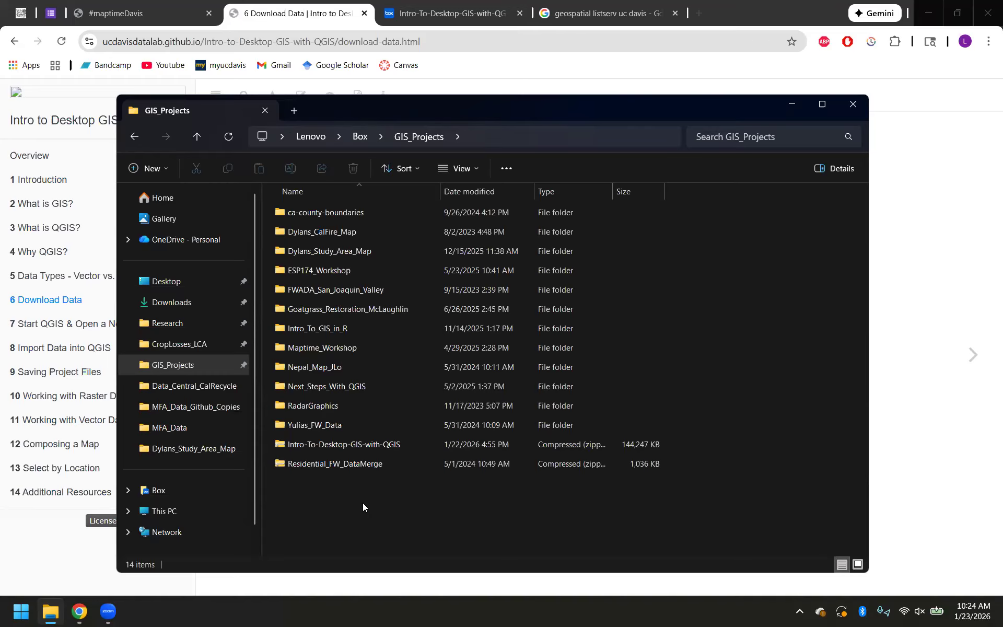
- Extract the Intro-To-Desktop-GIS-with-QGIS zip into its own folder inside GIS_Projects
right_click(334, 445)
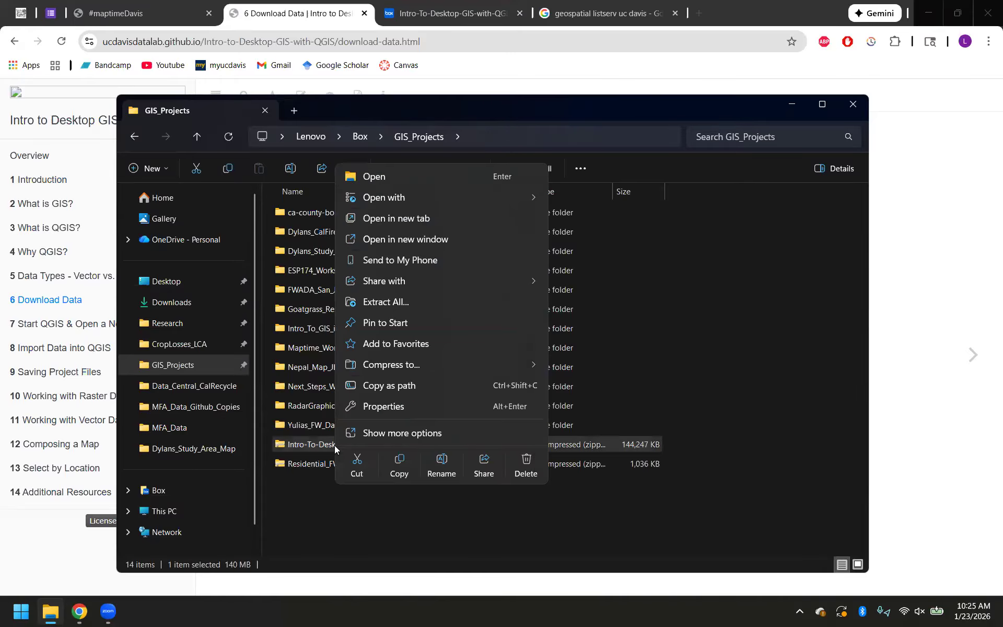
left_click(423, 298)
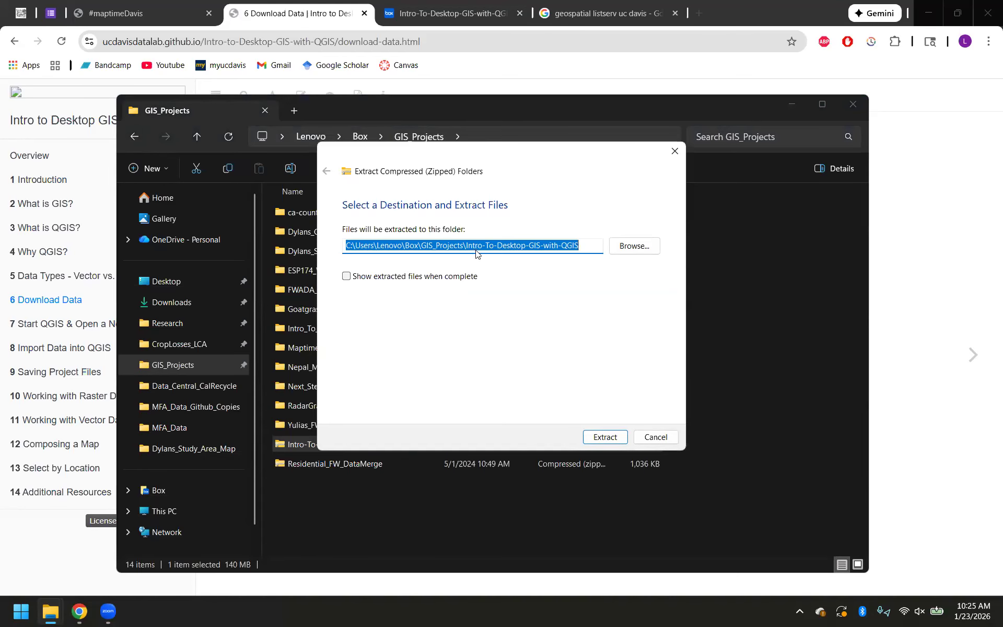
left_click(596, 437)
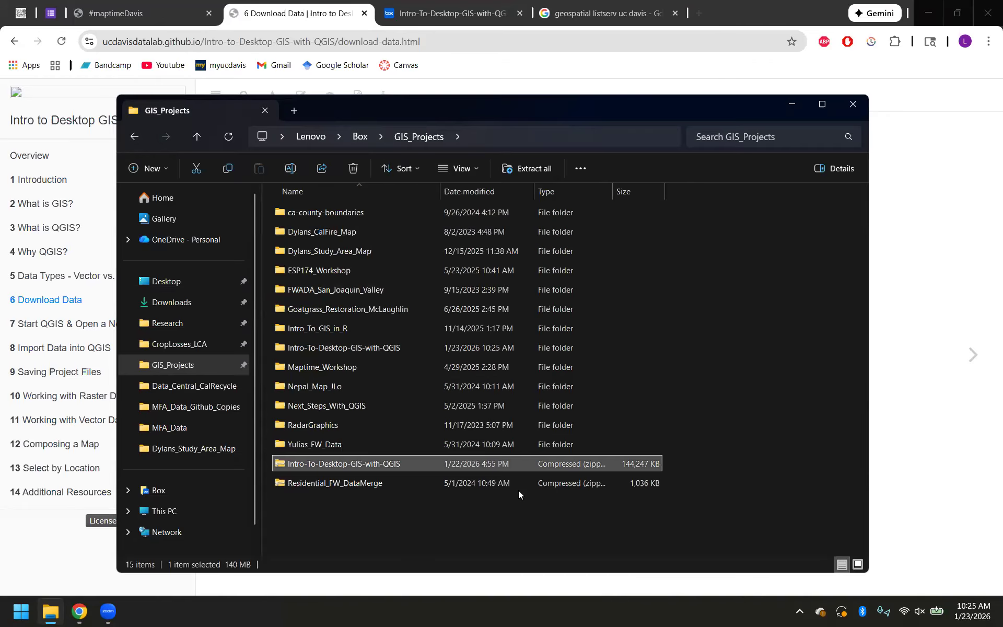
- Open the extracted data folder down to its files and widen the Name column to show full file names
double_click(347, 347)
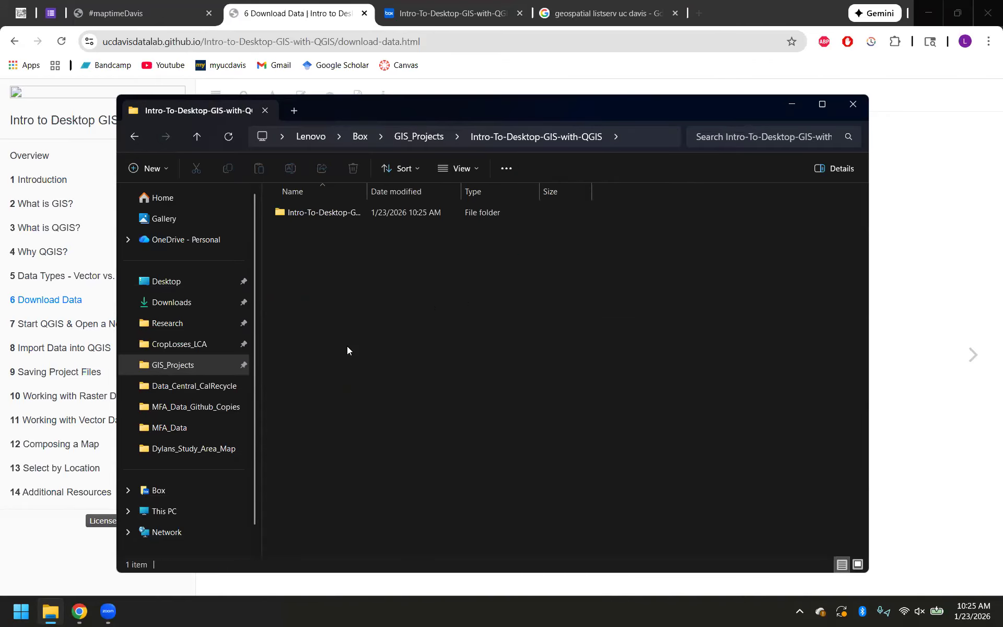
double_click(330, 214)
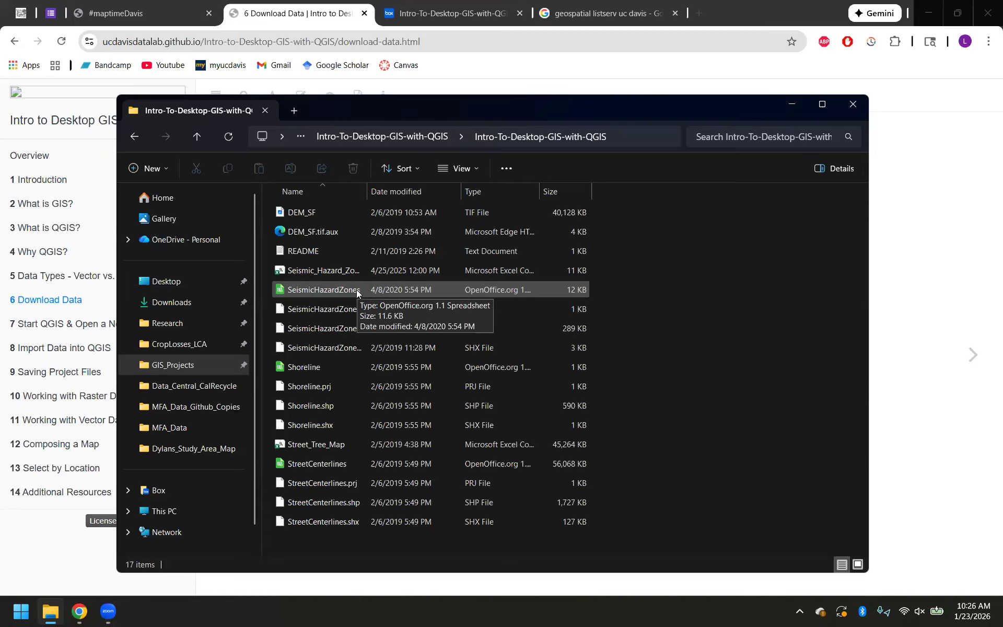
left_click_drag(367, 192, 442, 195)
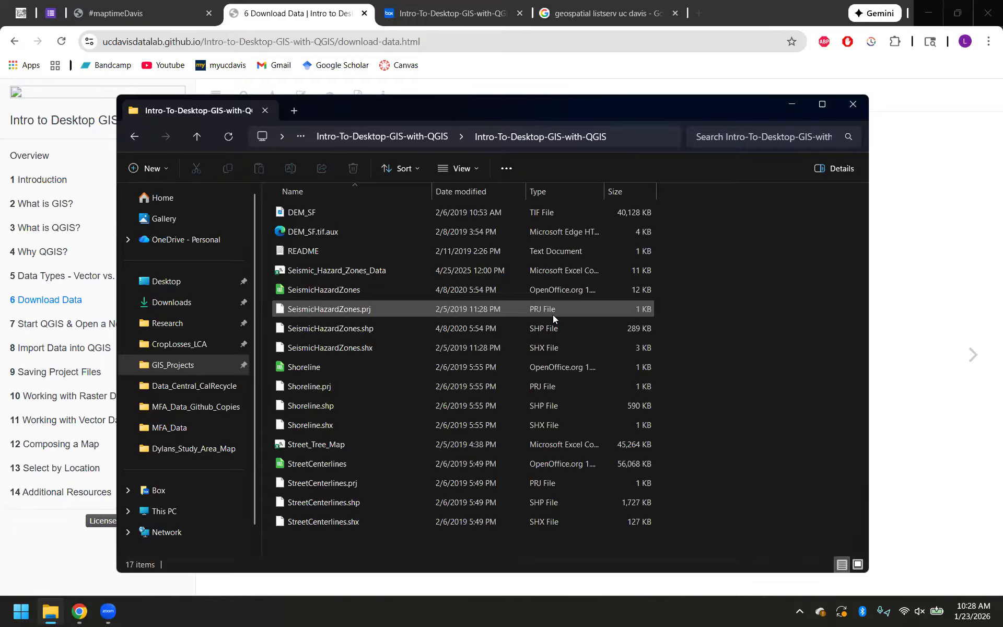
- Open the guide's Start QGIS & Open a New Project chapter and launch QGIS Desktop 3.40.8
left_click(792, 107)
left_click(55, 329)
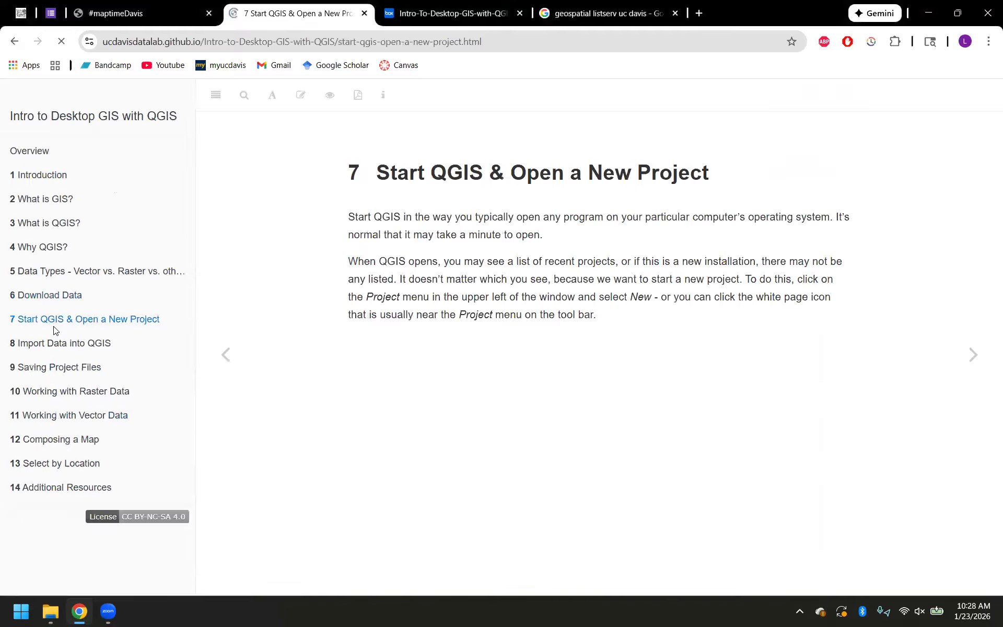
left_click(21, 611)
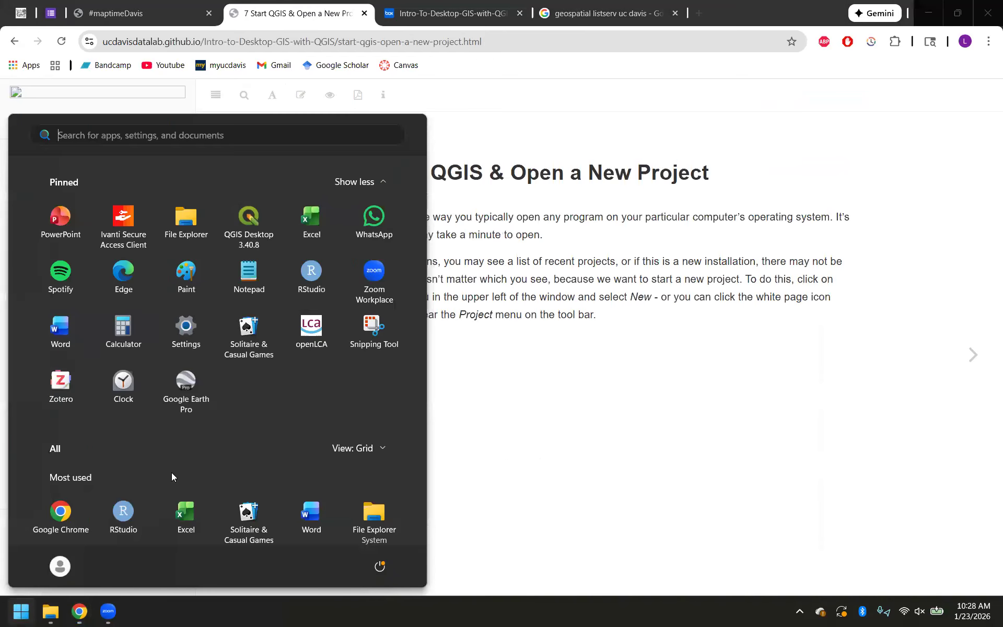
left_click(254, 228)
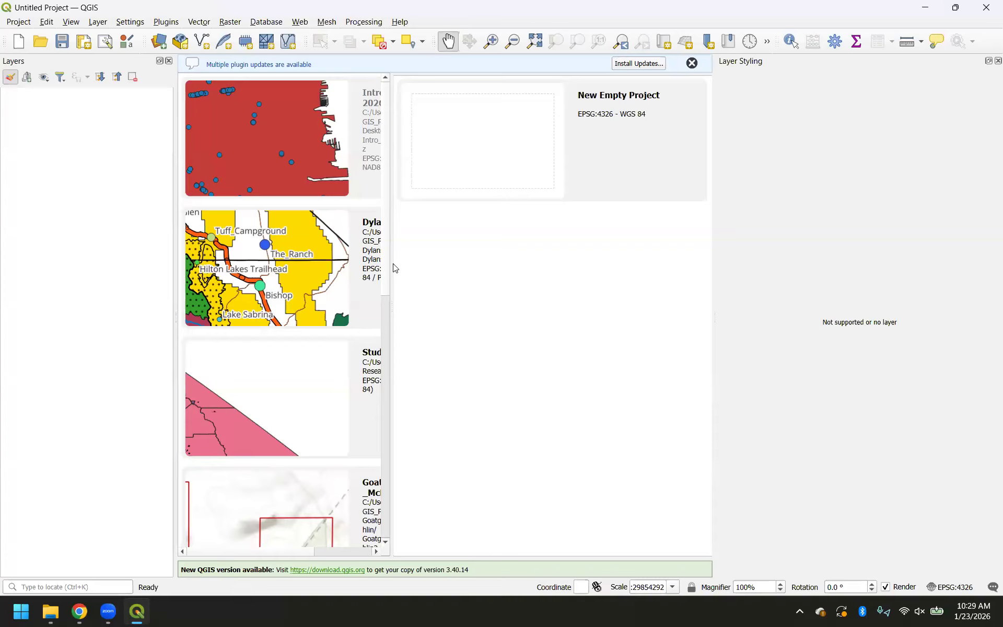
- Widen the recent projects list on the start page and close the Layer Styling panel
left_click_drag(391, 260, 495, 265)
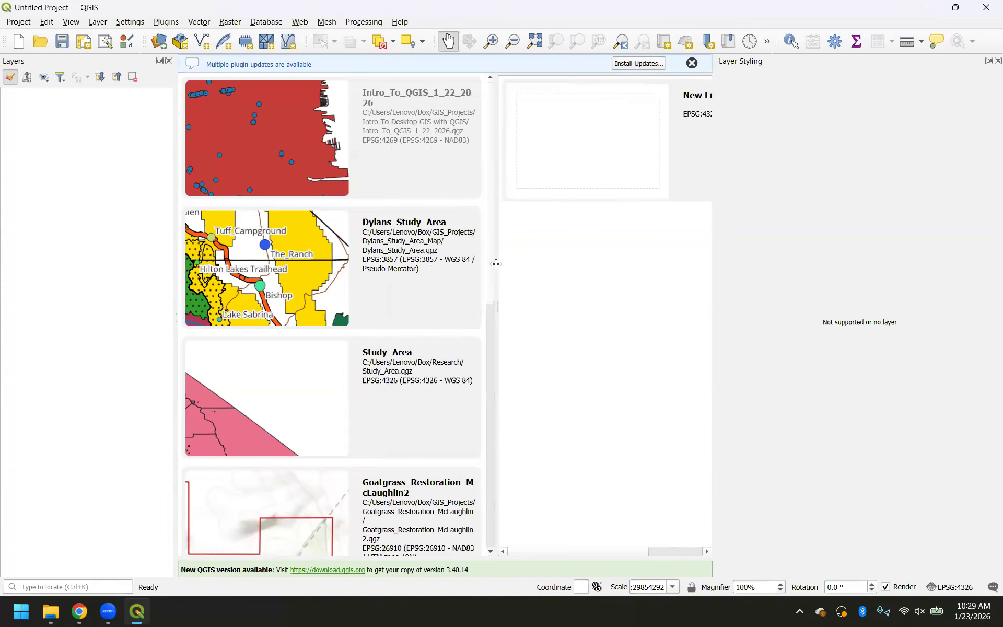
scroll(331, 363, "down", 5)
scroll(331, 363, "up", 5)
left_click_drag(845, 264, 897, 275)
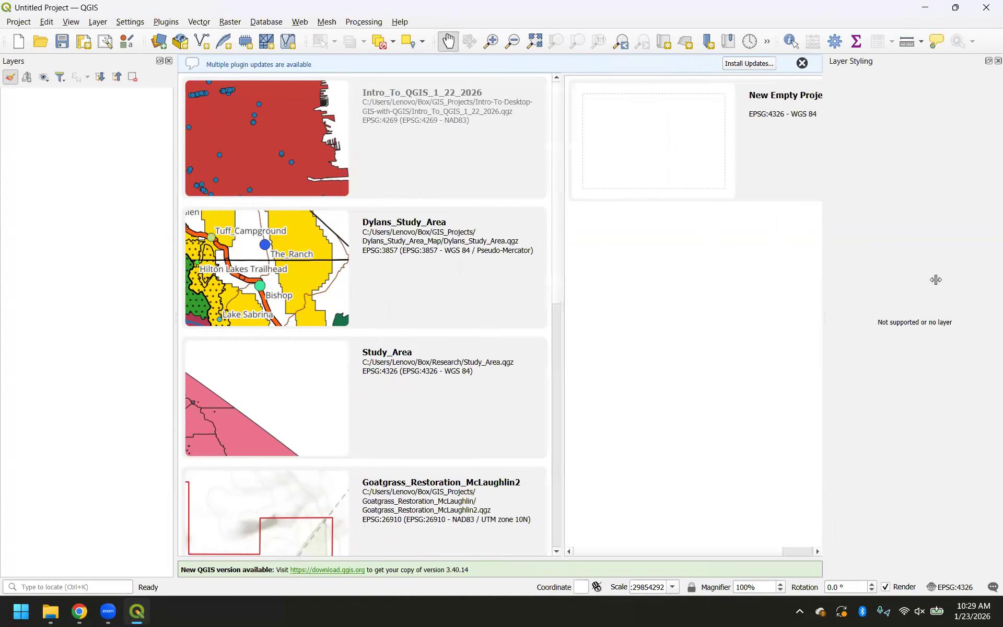
left_click(998, 62)
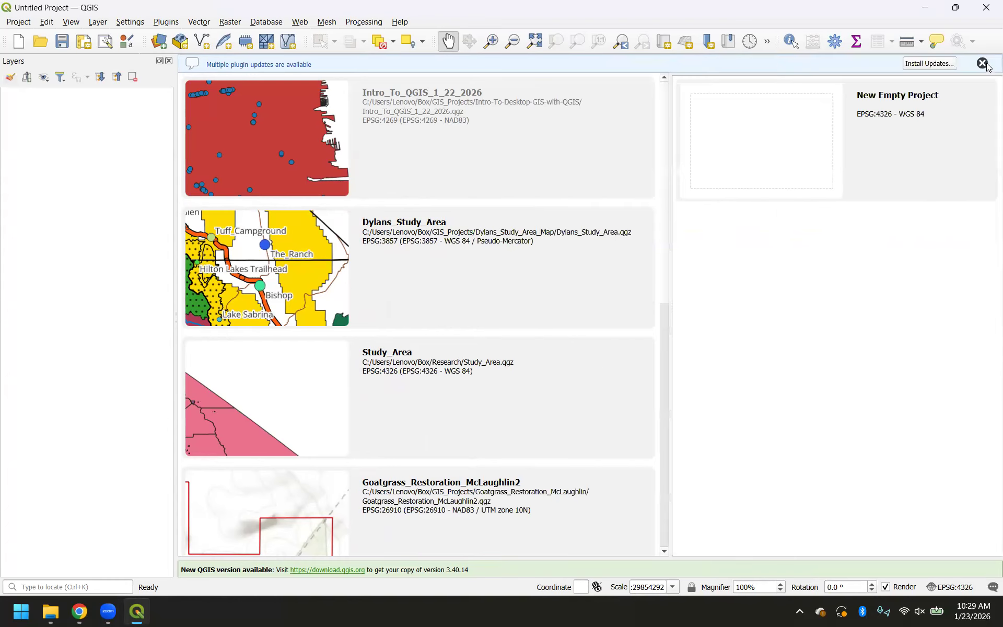
- Create a new empty project from the EPSG:4326 - WGS 84 template
left_click(778, 150)
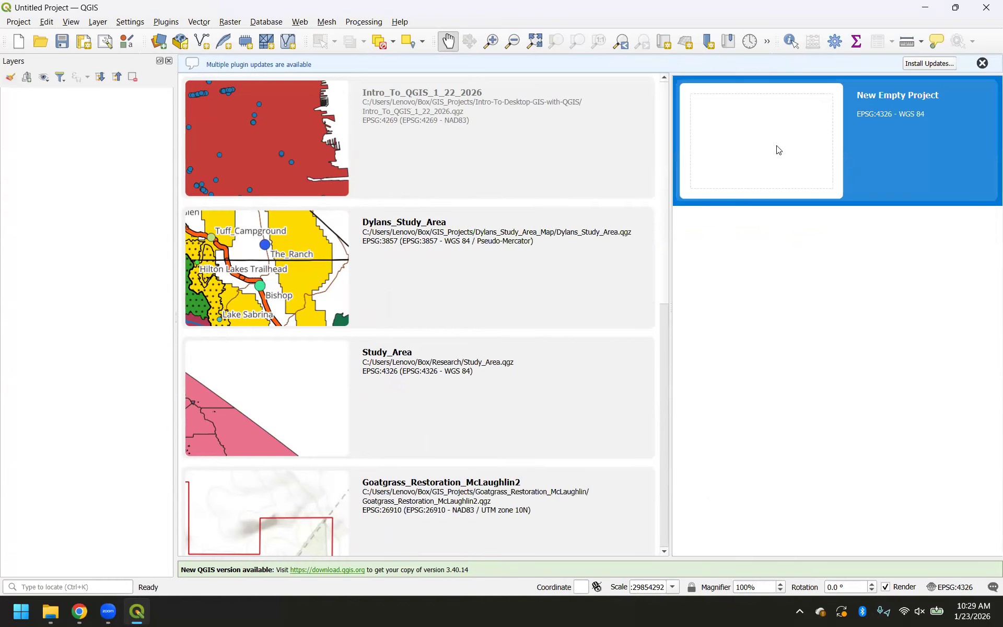
double_click(778, 150)
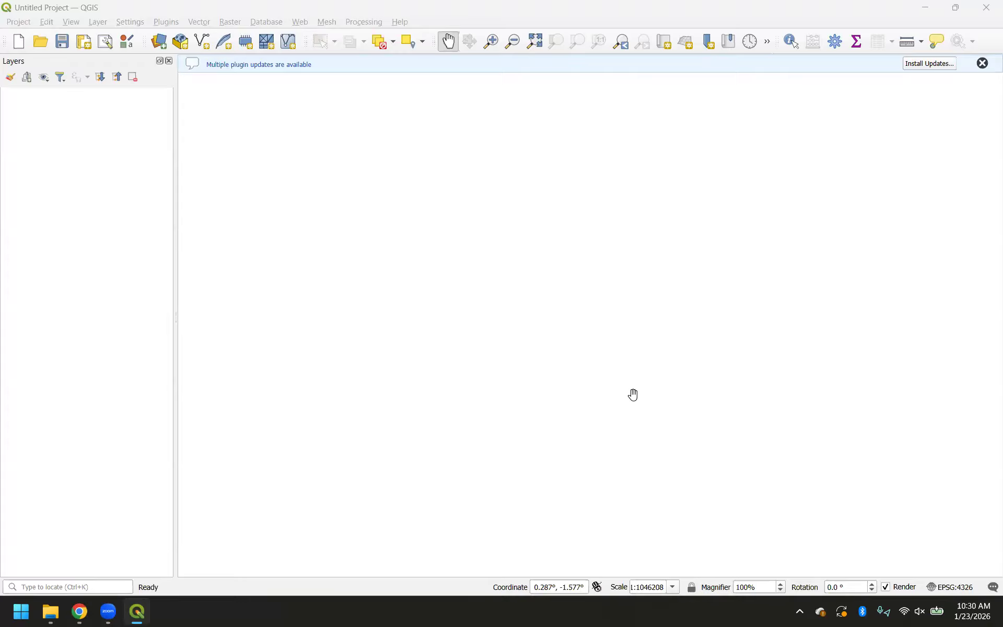
left_click_drag(633, 395, 634, 395)
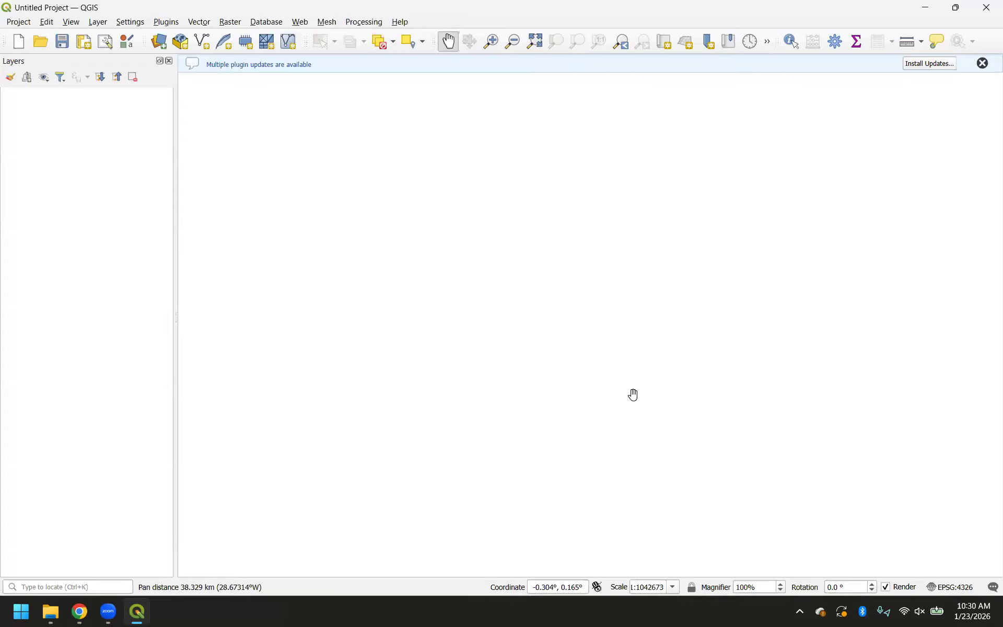
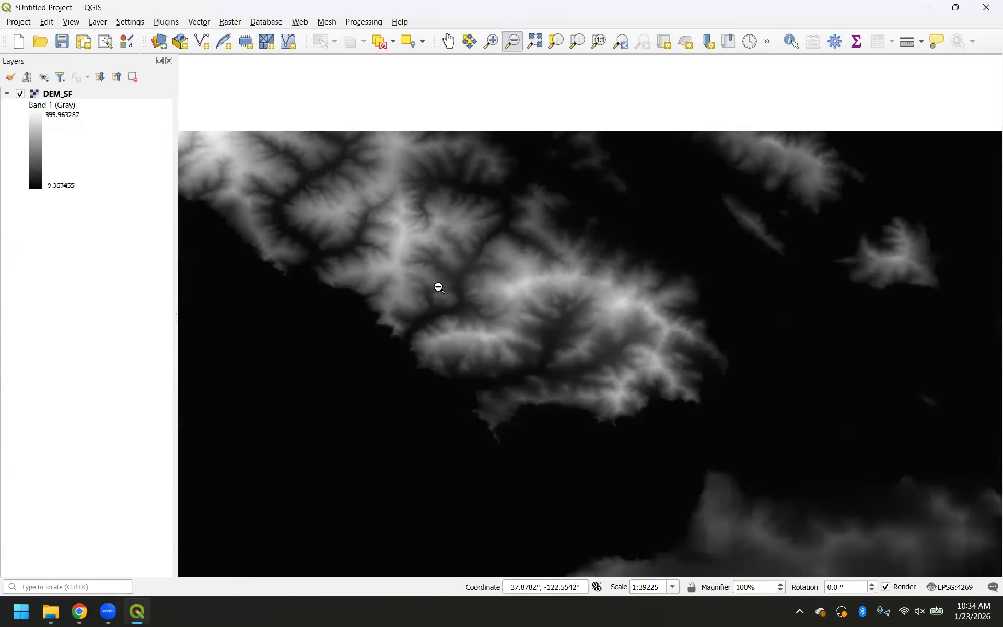
- View the DEM_SF raster at full extent and from farther out
scroll(438, 287, "down", 4)
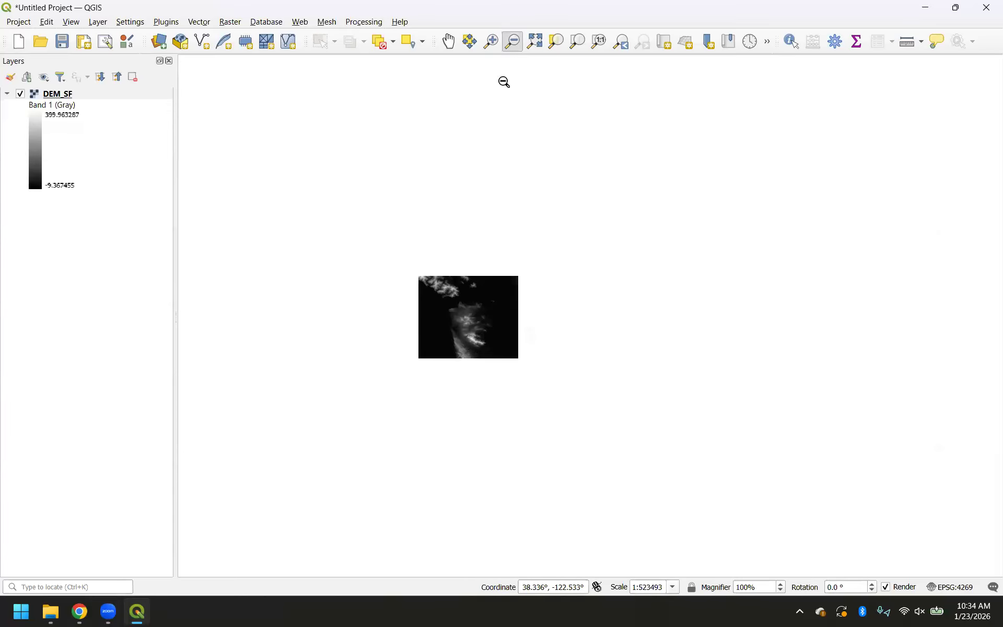
left_click(534, 41)
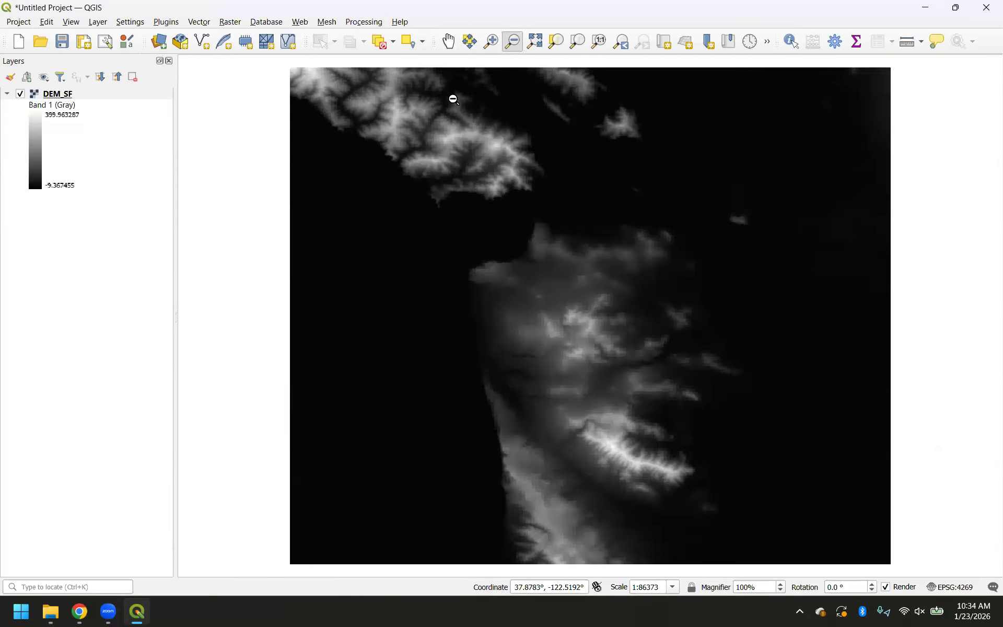
left_click_drag(511, 231, 462, 213)
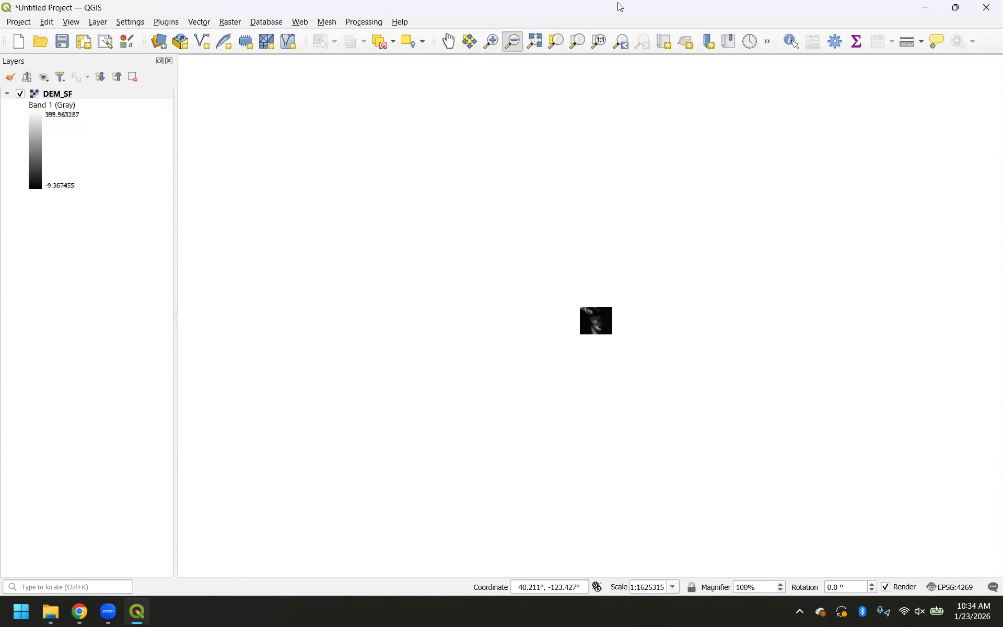
- Fit the map view to the full extent of the DEM_SF raster and activate the Pan tool
left_click(538, 42)
left_click(450, 45)
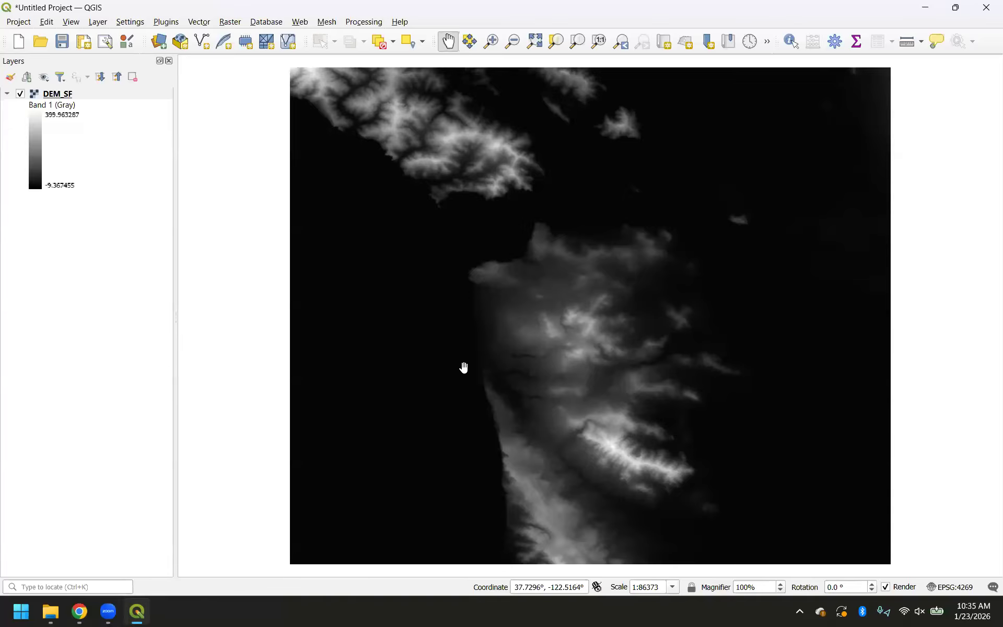
- Read the Shapefiles instructions in the guide's 8.2 Vector section in the browser and return to QGIS
key("alt+Tab")
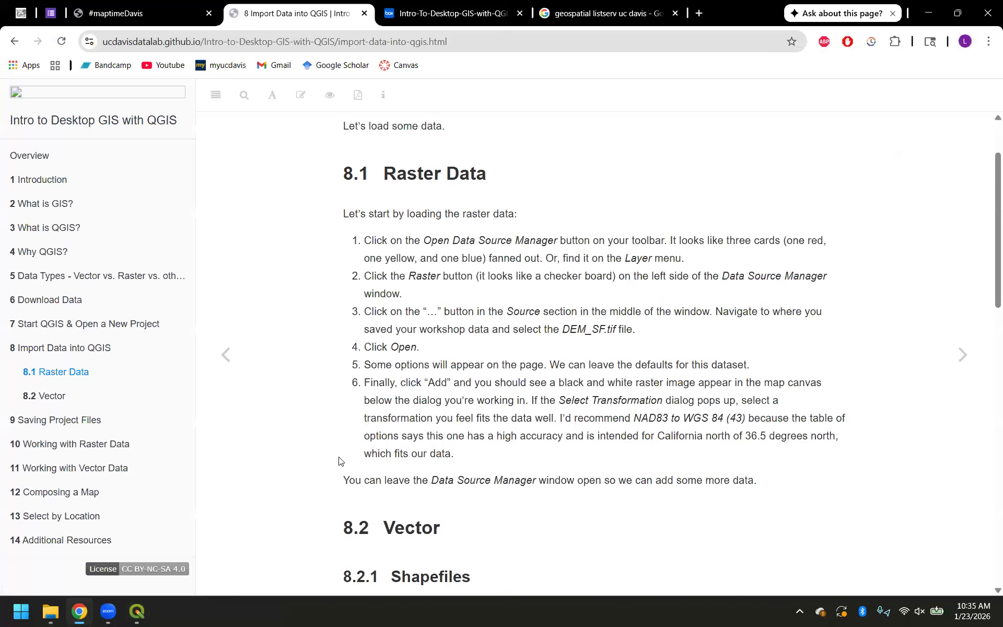
scroll(339, 461, "down", 8)
scroll(339, 460, "up", 1)
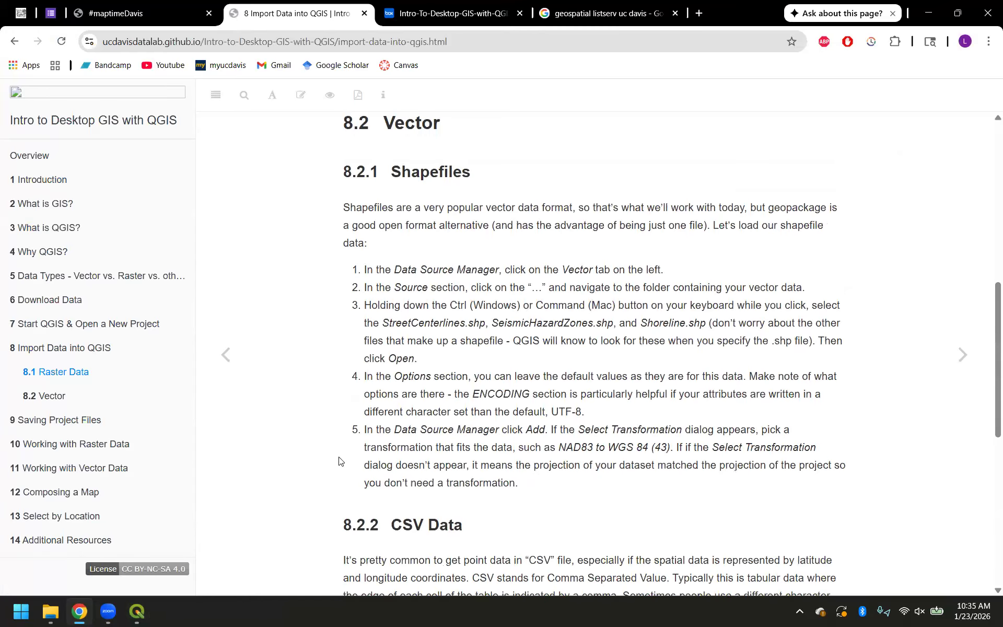
mouse_move(137, 613)
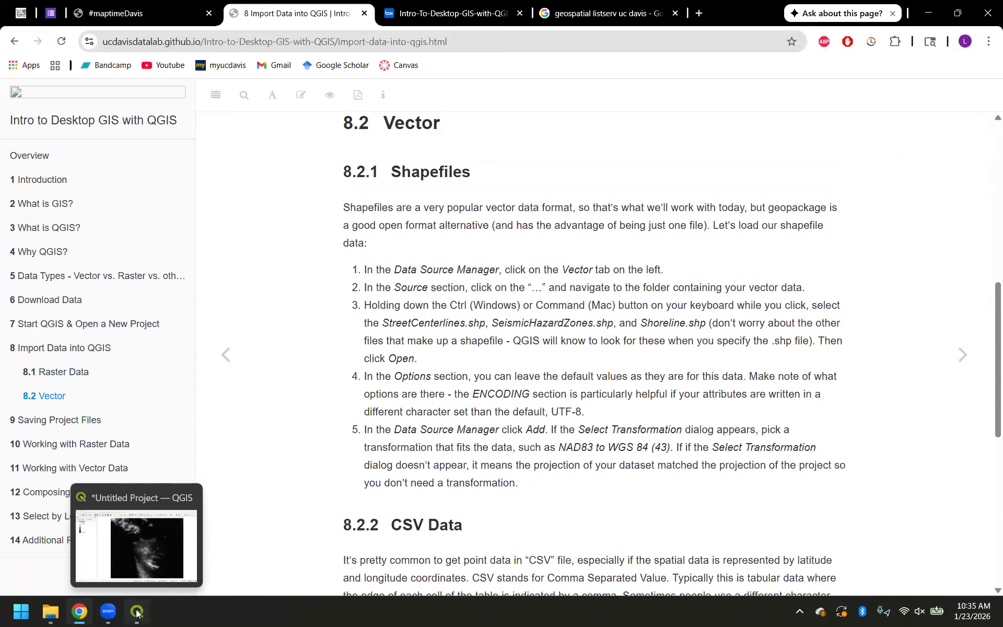
left_click(136, 613)
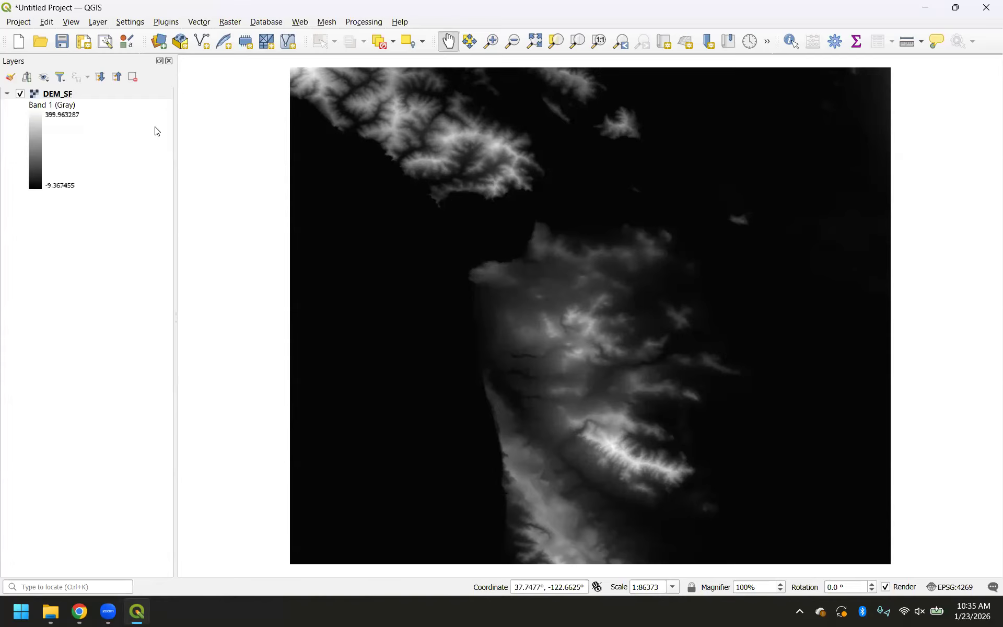
- Start adding a vector dataset from file and browse through GIS_Projects to the inner Intro-To-Desktop-GIS-with-QGIS data folder
left_click(160, 45)
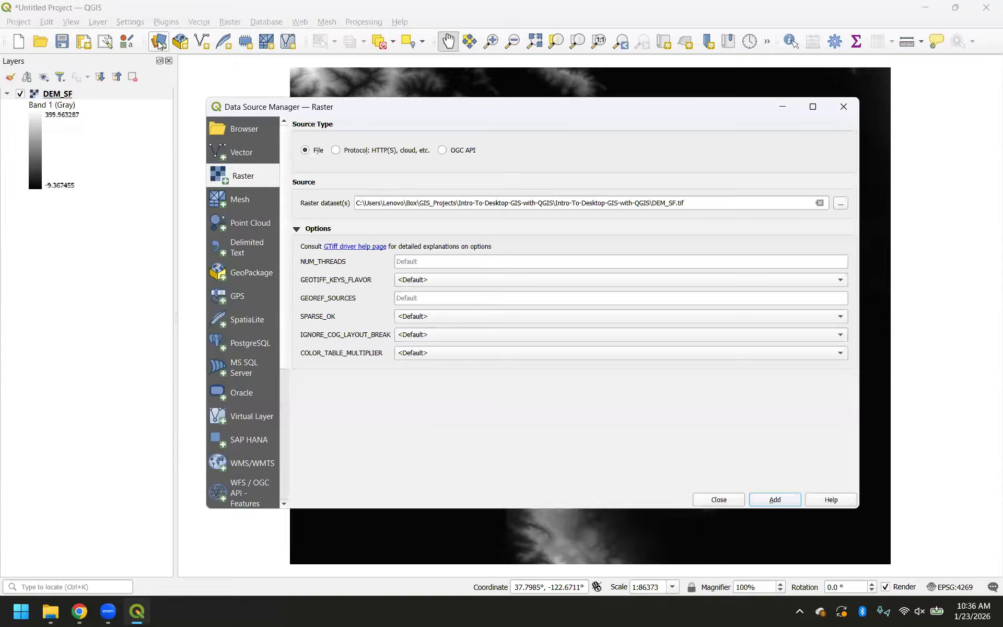
left_click(246, 152)
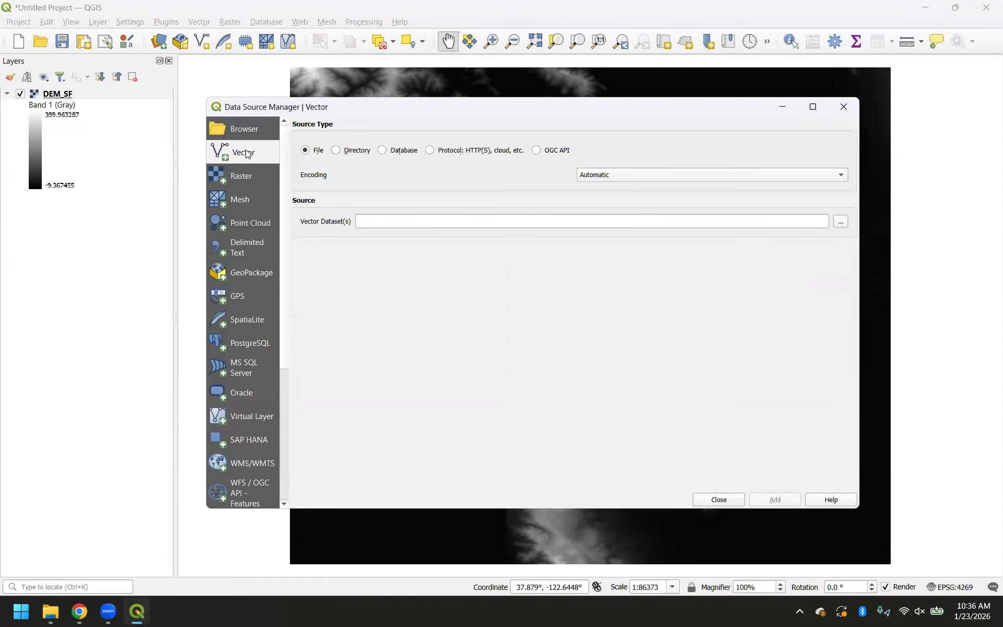
left_click(840, 223)
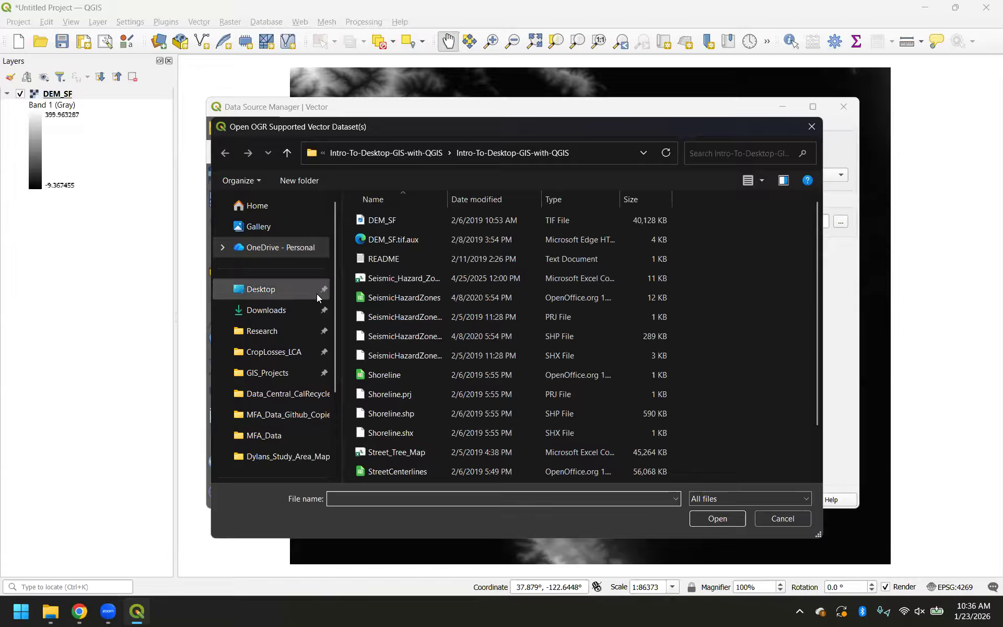
left_click(264, 375)
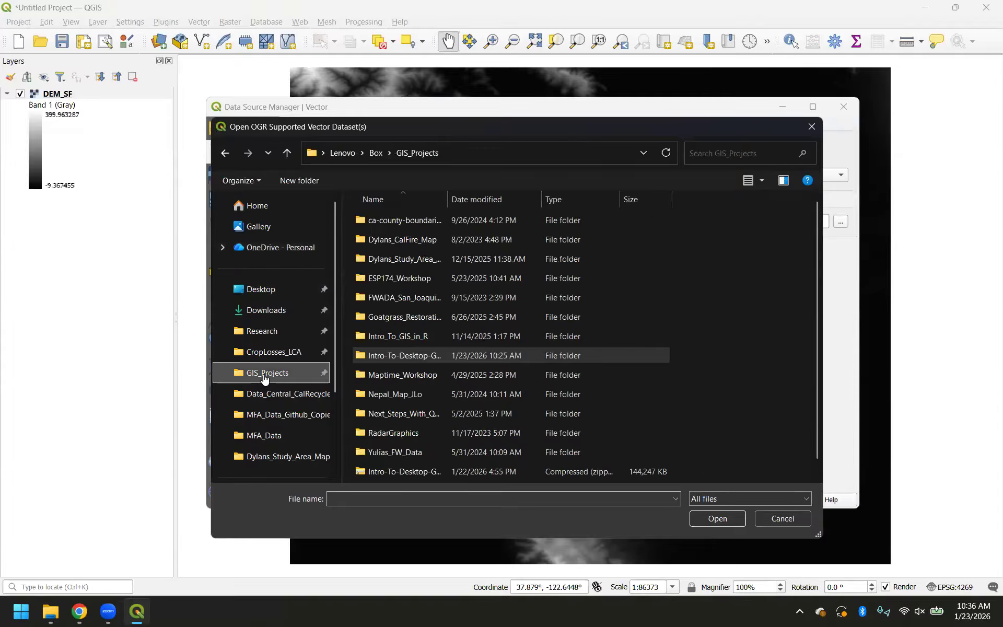
double_click(387, 358)
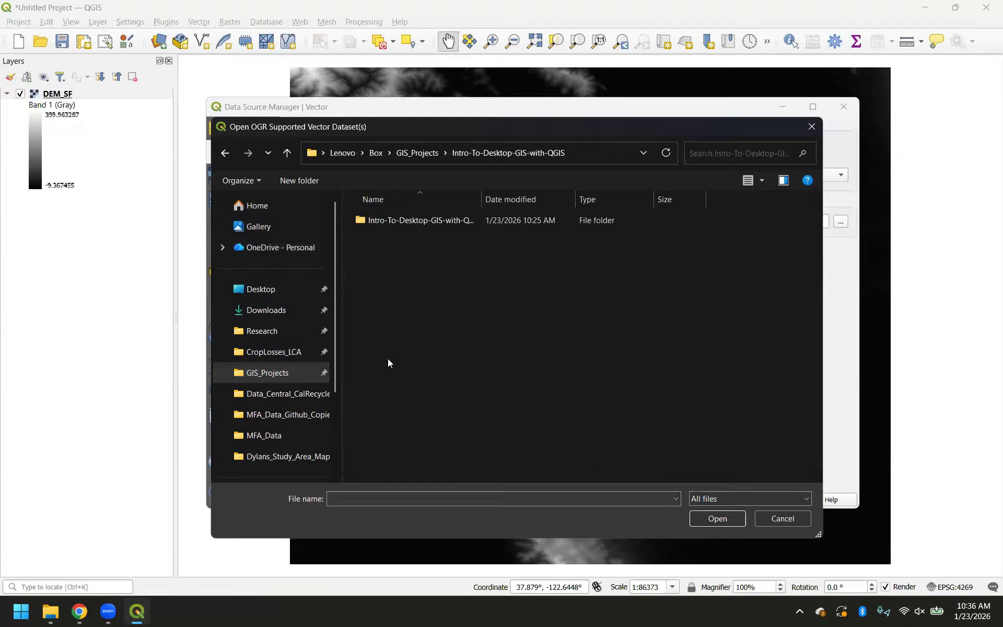
double_click(399, 225)
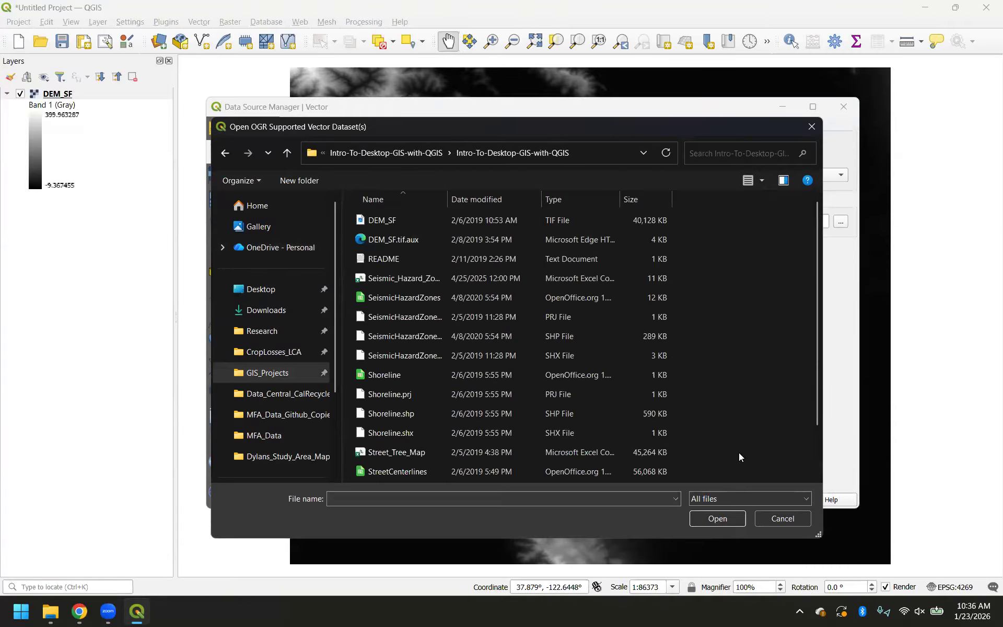
- Filter the file list to all supported files and choose SeismicHazardZones.shp as the vector dataset
left_click(700, 499)
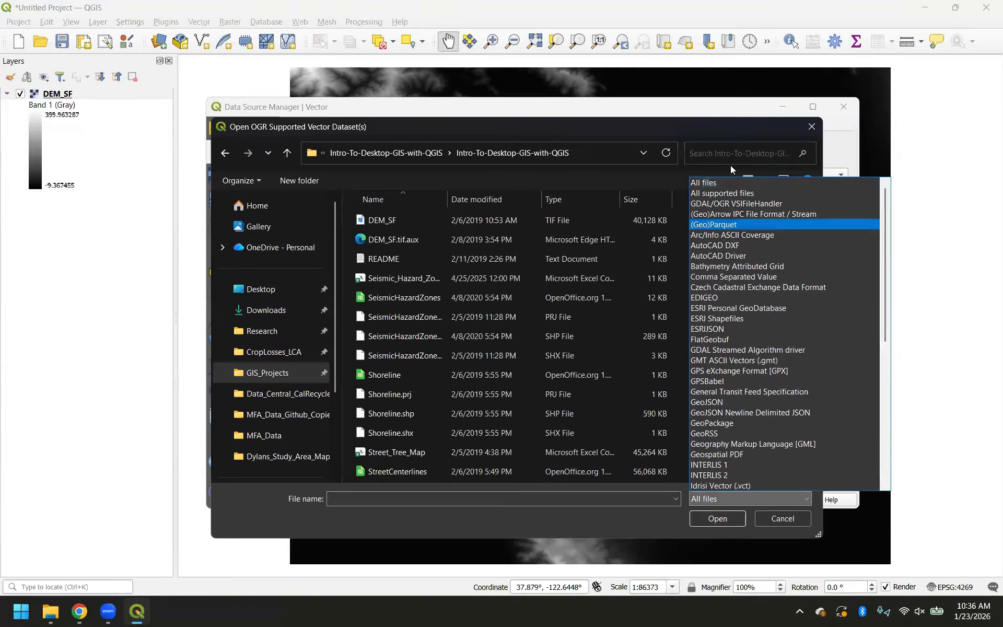
left_click(724, 193)
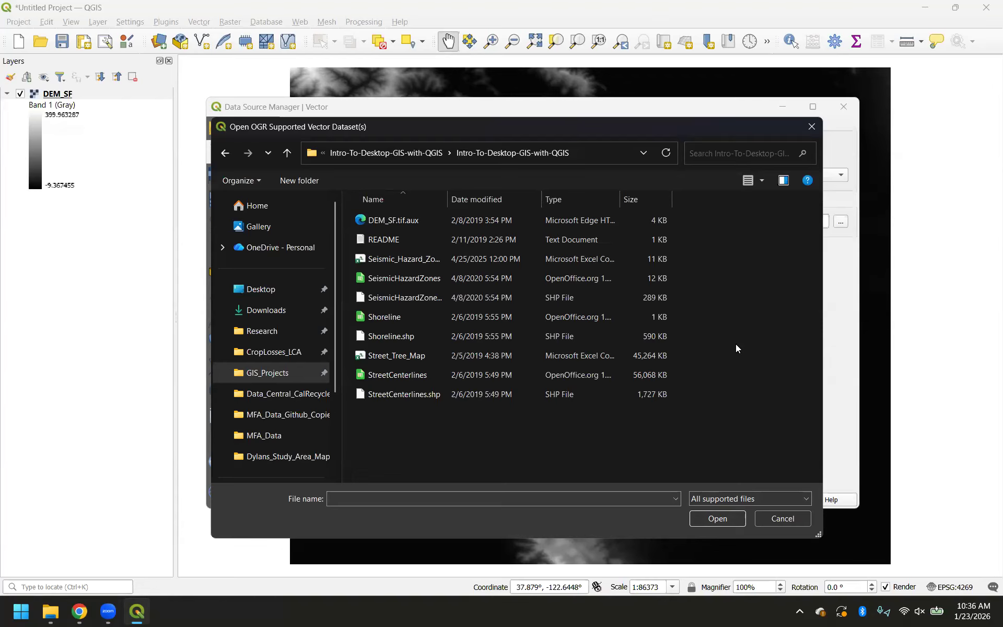
left_click(383, 301)
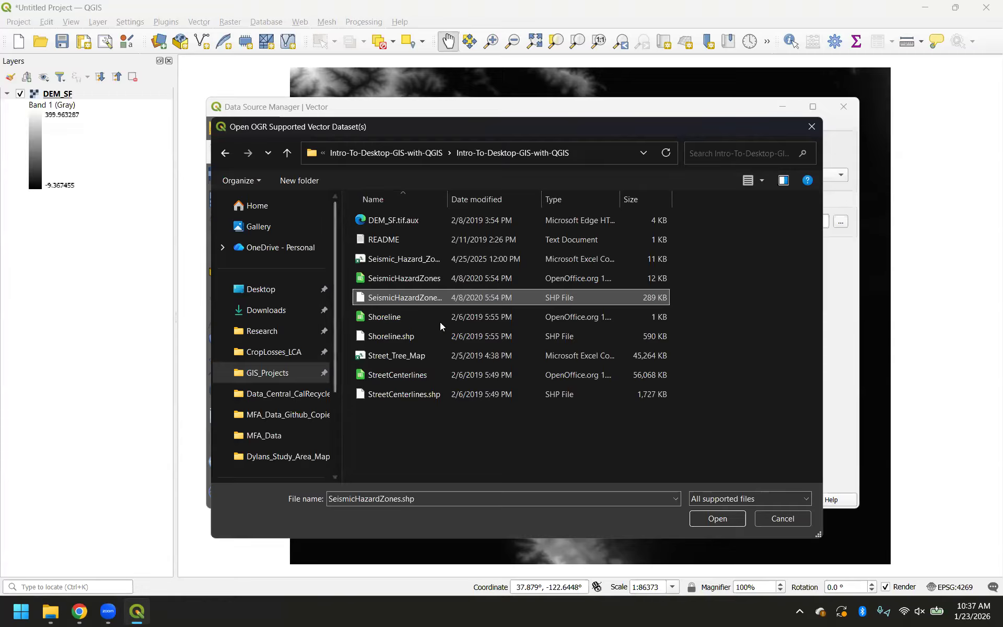
left_click(716, 517)
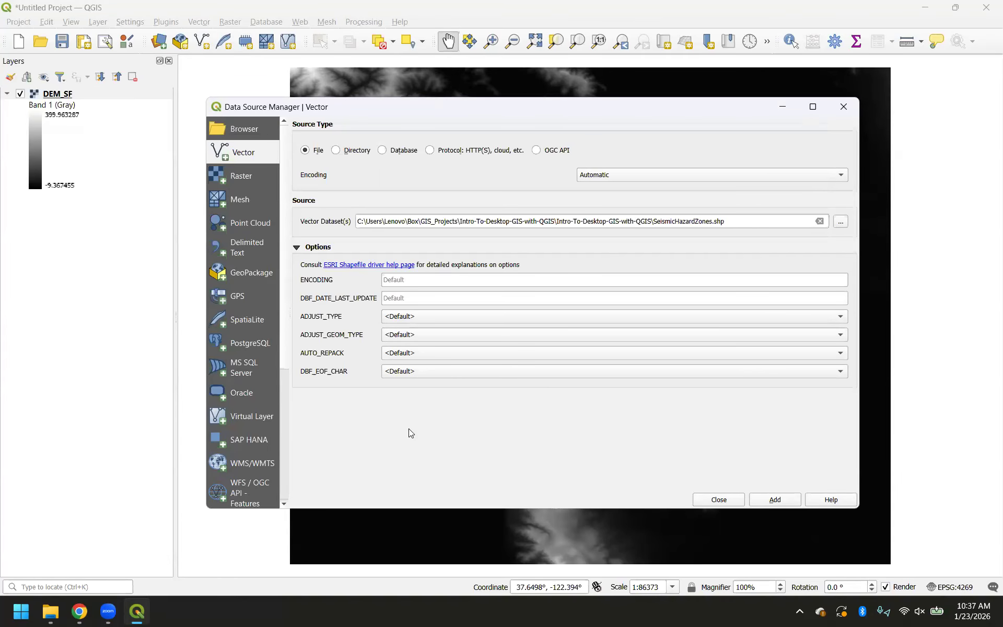
- Add the SeismicHazardZones layer with the transformation OGC:CRS84 to WGS 84 + Inverse of NAD83 to WGS 84 (1)
left_click(767, 500)
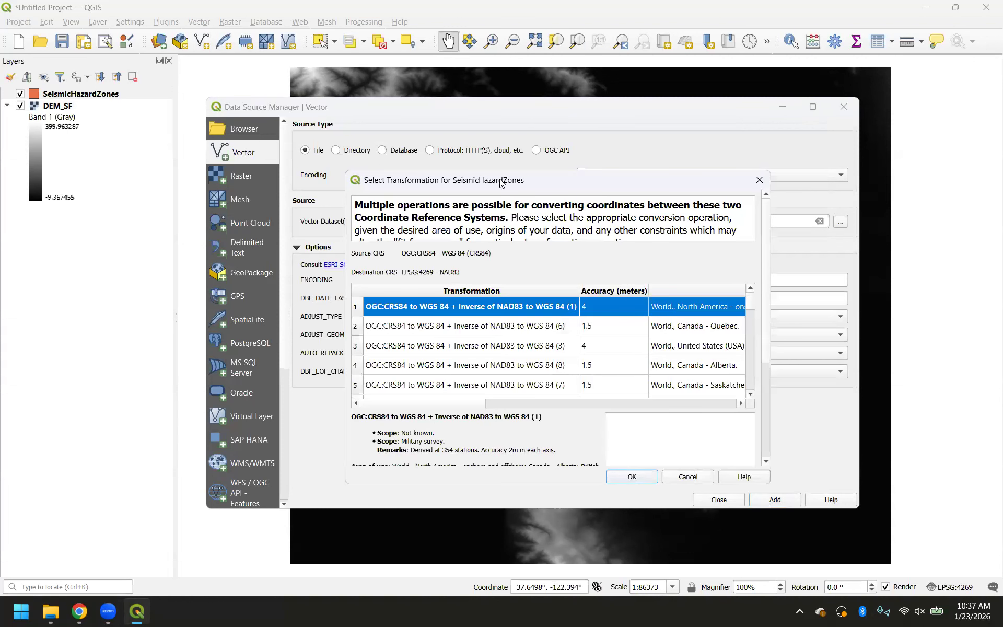
left_click_drag(554, 184, 500, 94)
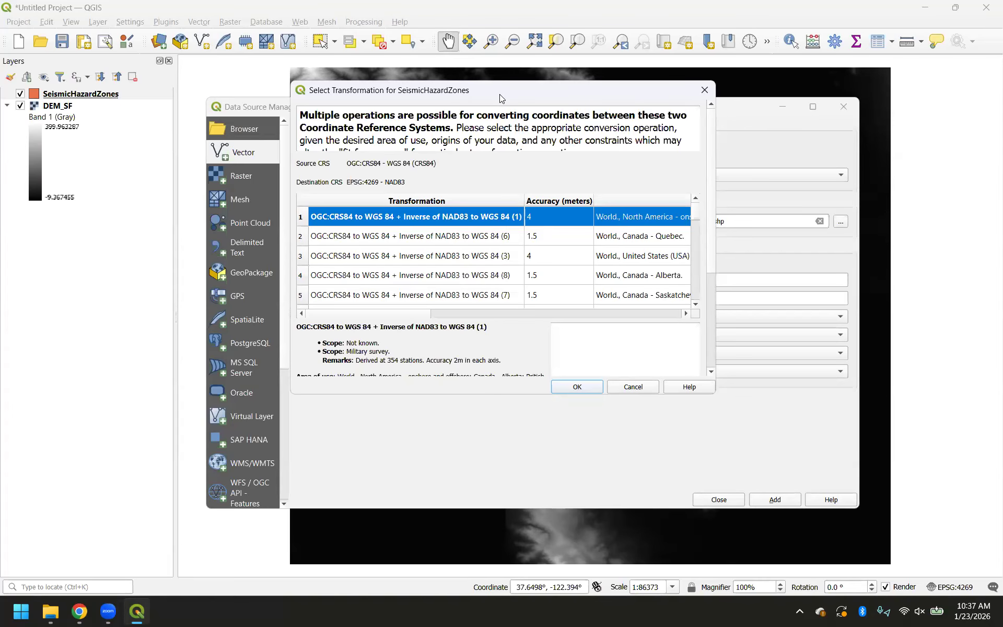
left_click(564, 385)
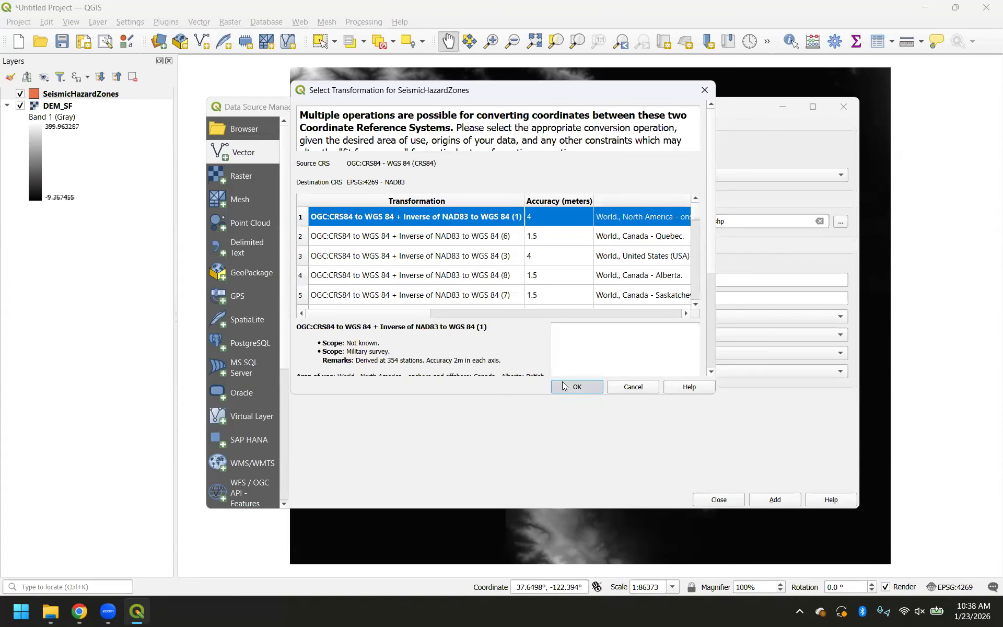
- Add the SeismicHazardZones shapefile a second time and close the Data Source Manager
left_click(770, 501)
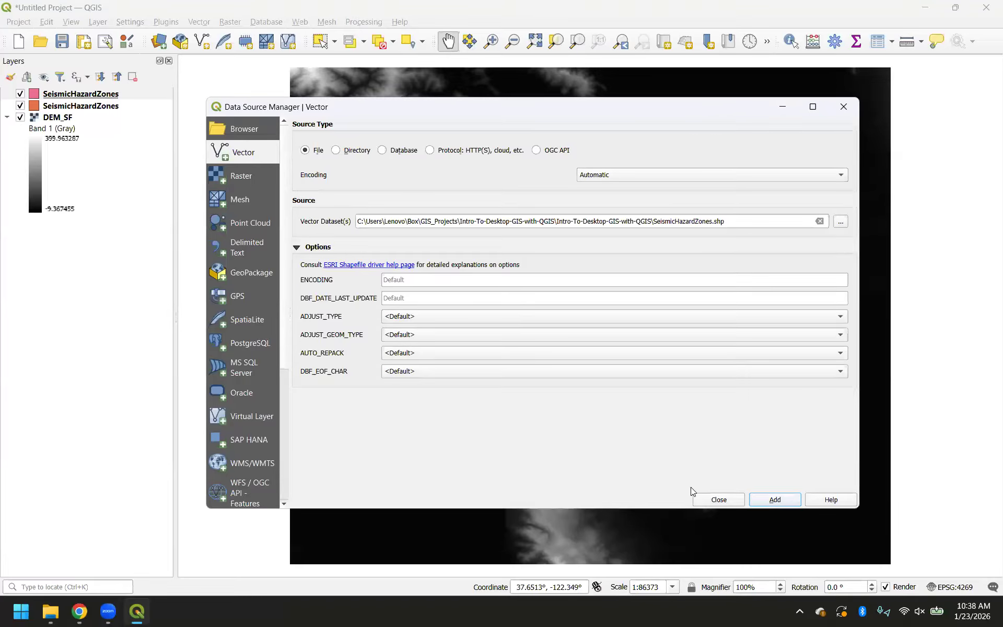
left_click(720, 498)
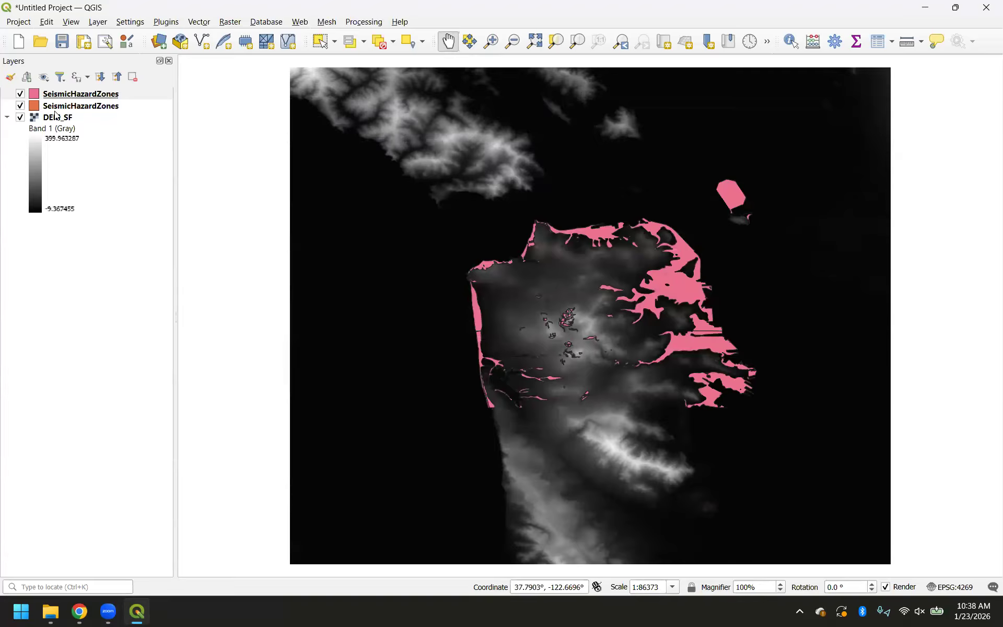
- Remove the duplicate pink SeismicHazardZones layer from the project
right_click(87, 97)
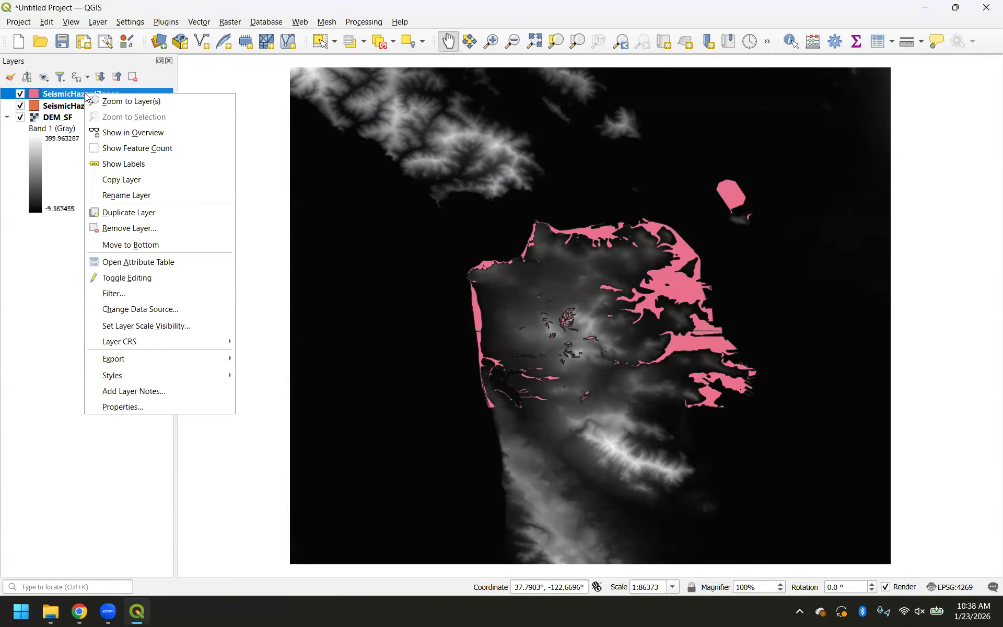
left_click(164, 229)
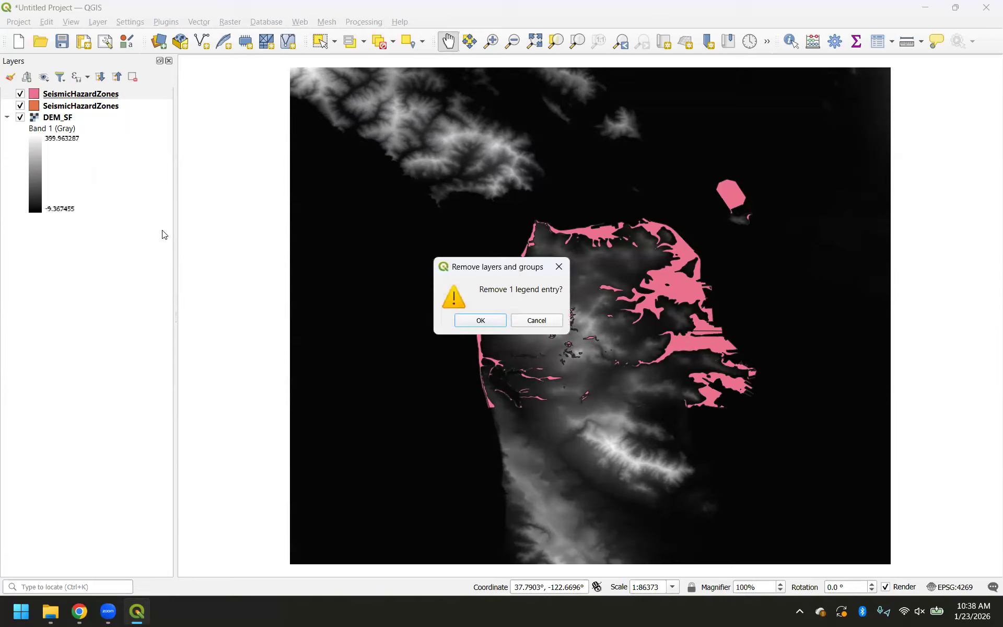
left_click(469, 321)
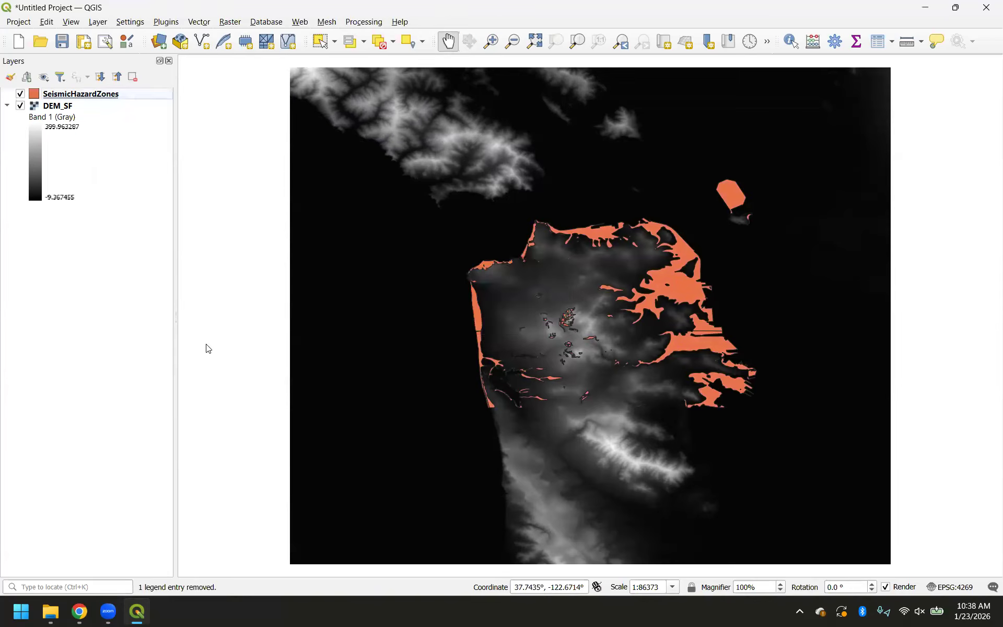
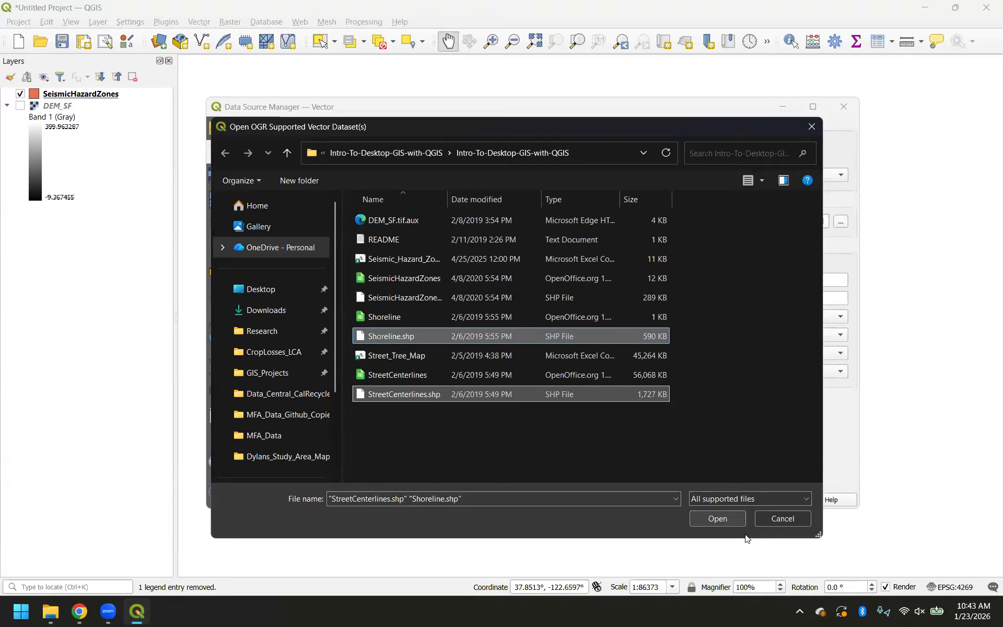
- Add the selected StreetCenterlines.shp and Shoreline.shp files as vector layers and close the Data Source Manager
left_click(718, 519)
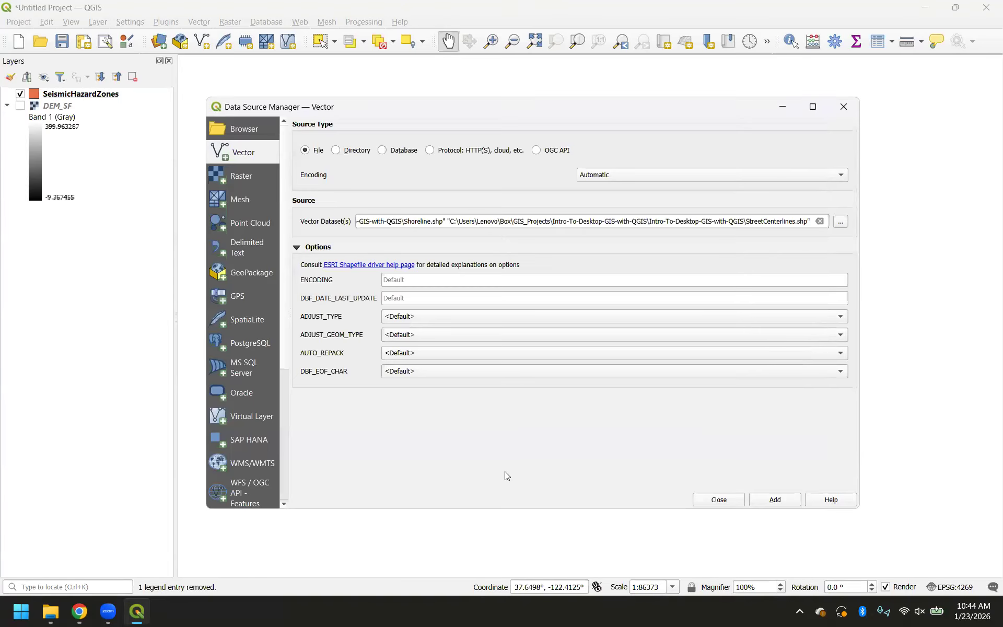
left_click(773, 502)
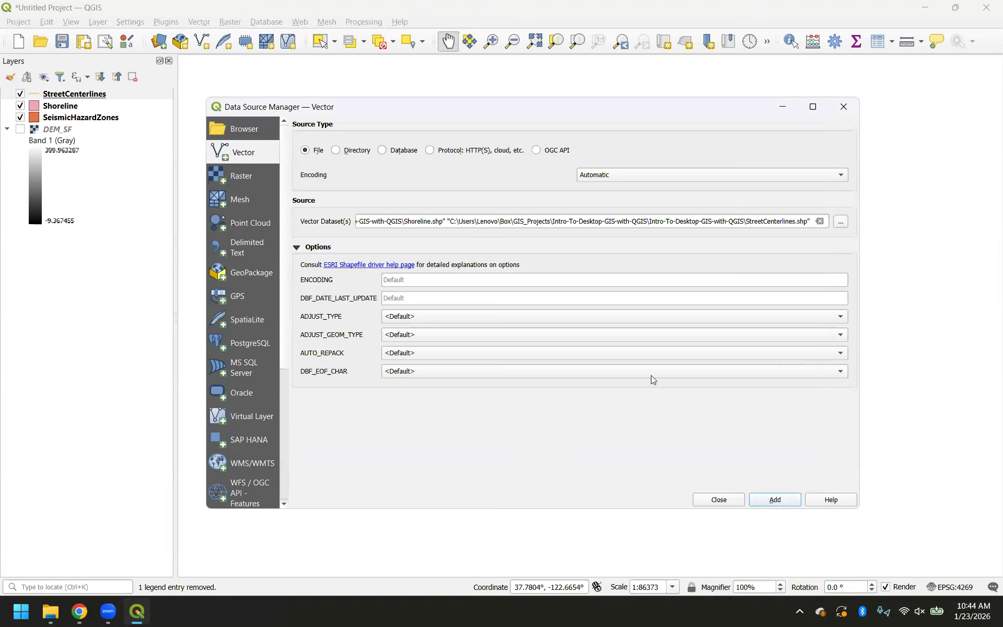
left_click(719, 500)
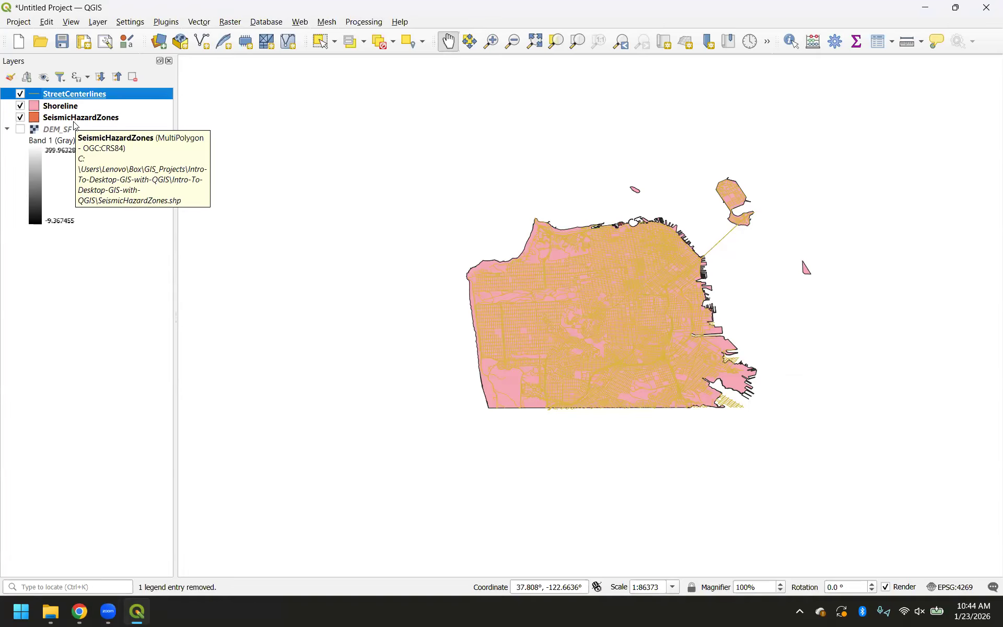
- Change the line color of the StreetCenterlines layer to a very dark brown in its symbology
double_click(35, 96)
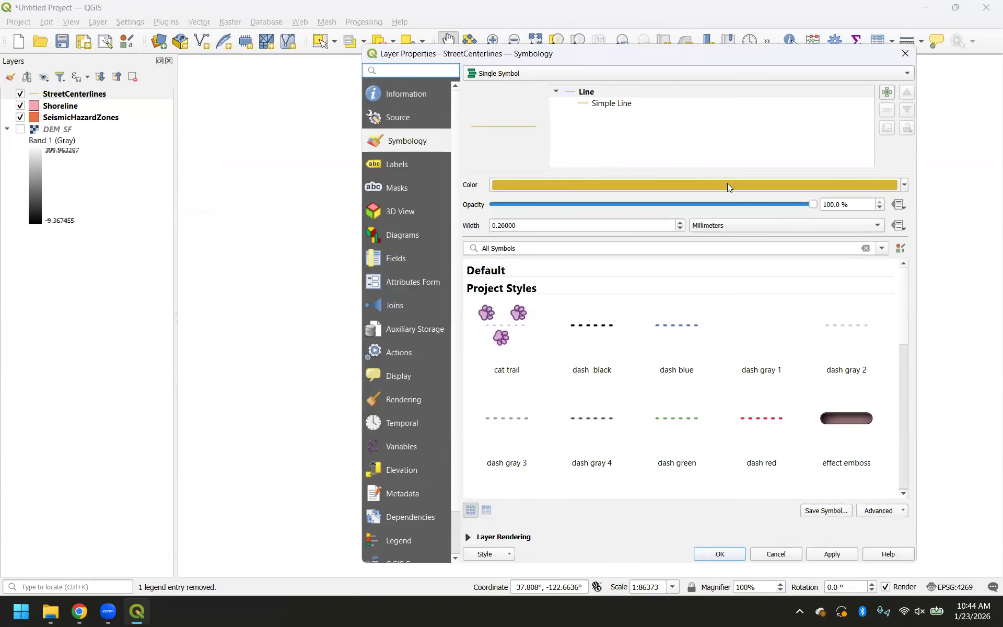
left_click(904, 185)
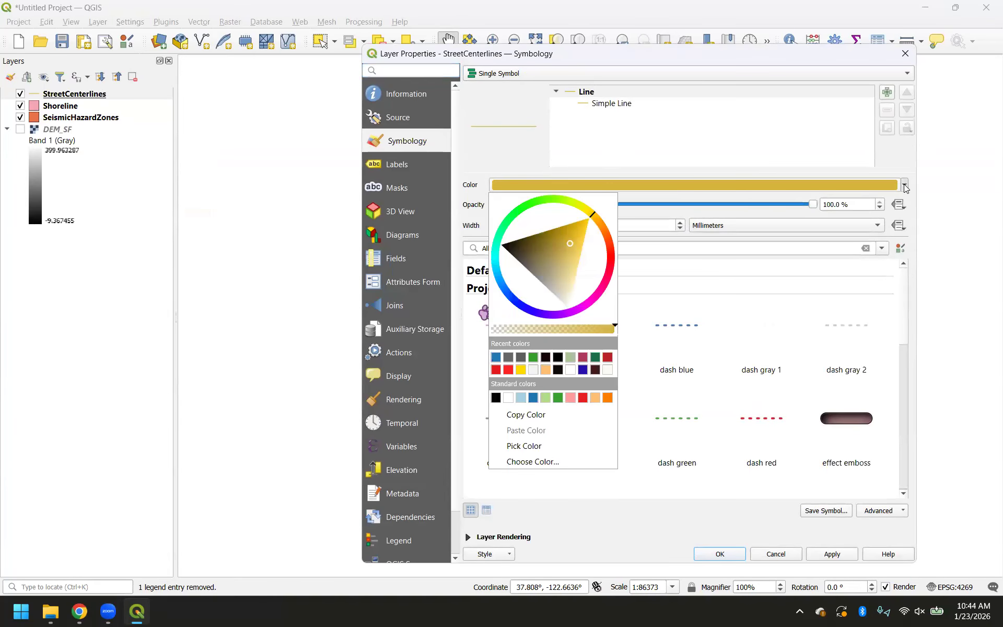
left_click_drag(570, 241, 518, 247)
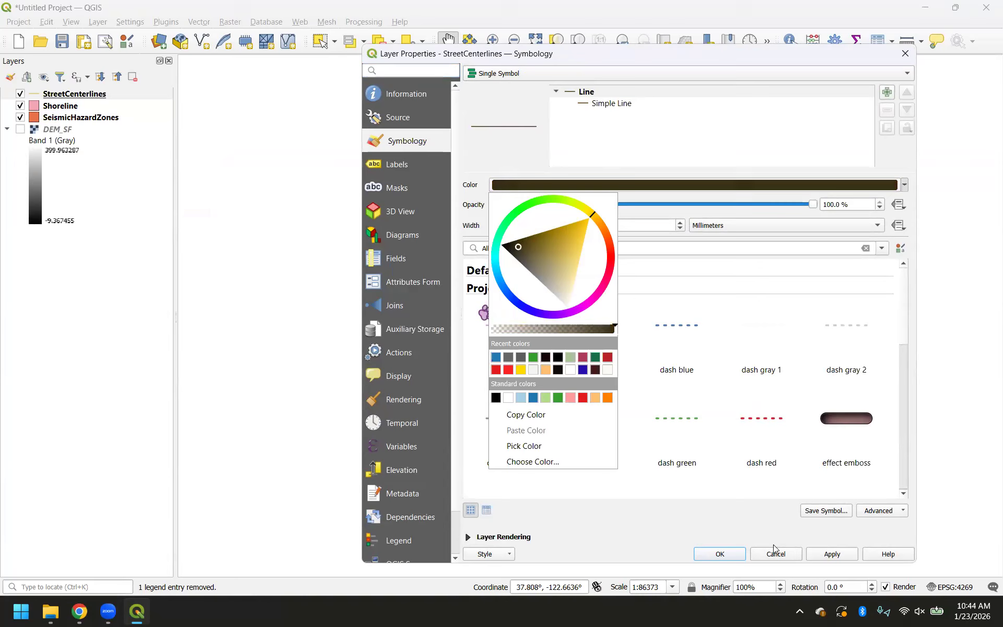
key("Return")
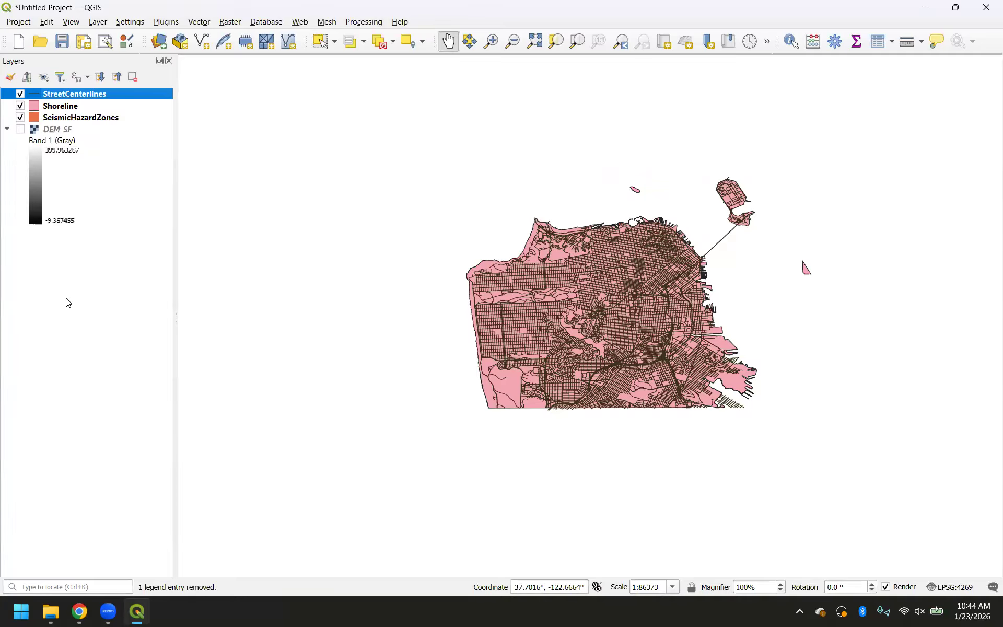
- Hide the StreetCenterlines layer to view the Shoreline polygons alone, and show it again
left_click(20, 94)
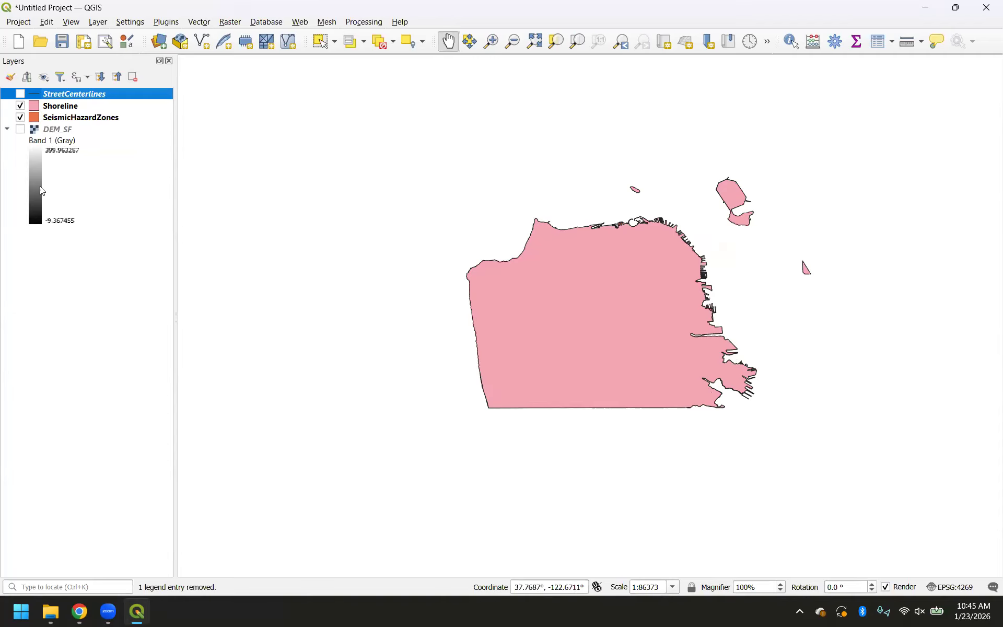
left_click(20, 94)
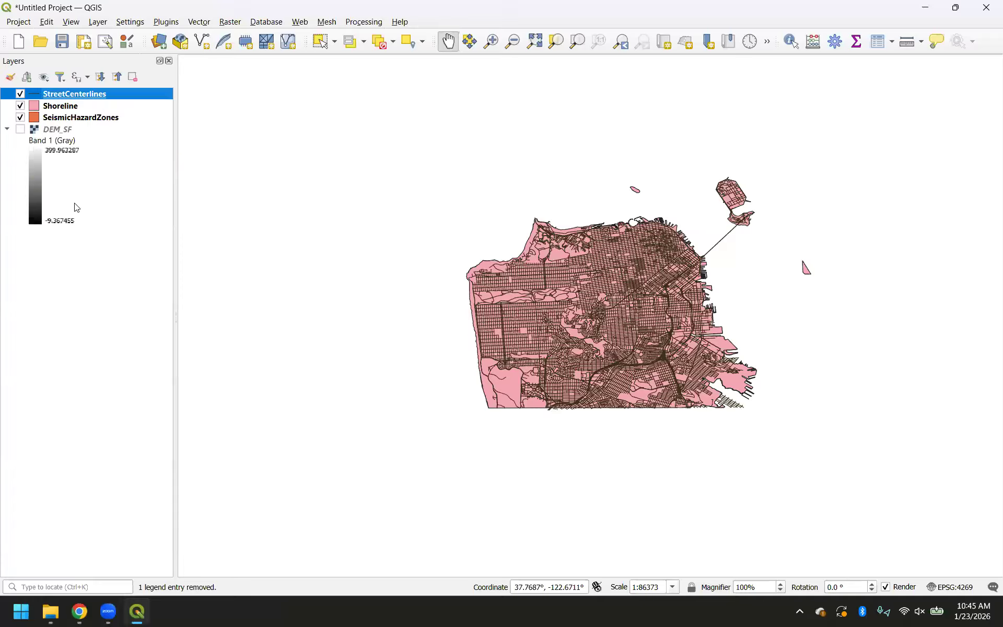
- Move the SeismicHazardZones layer above Shoreline in the layer order and hide the StreetCenterlines layer
left_click_drag(61, 123, 64, 103)
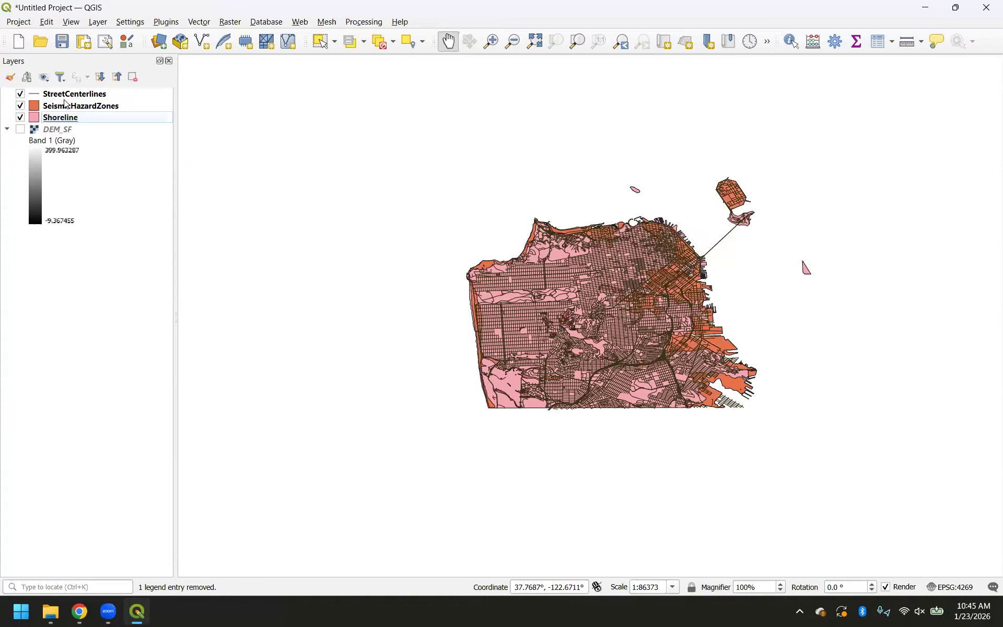
left_click(20, 94)
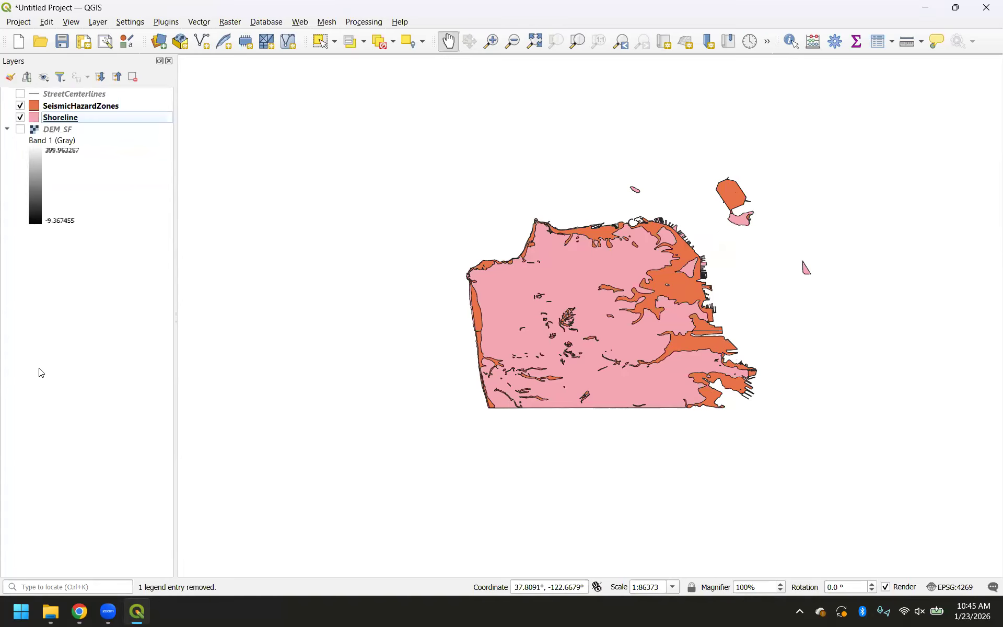
left_click(159, 42)
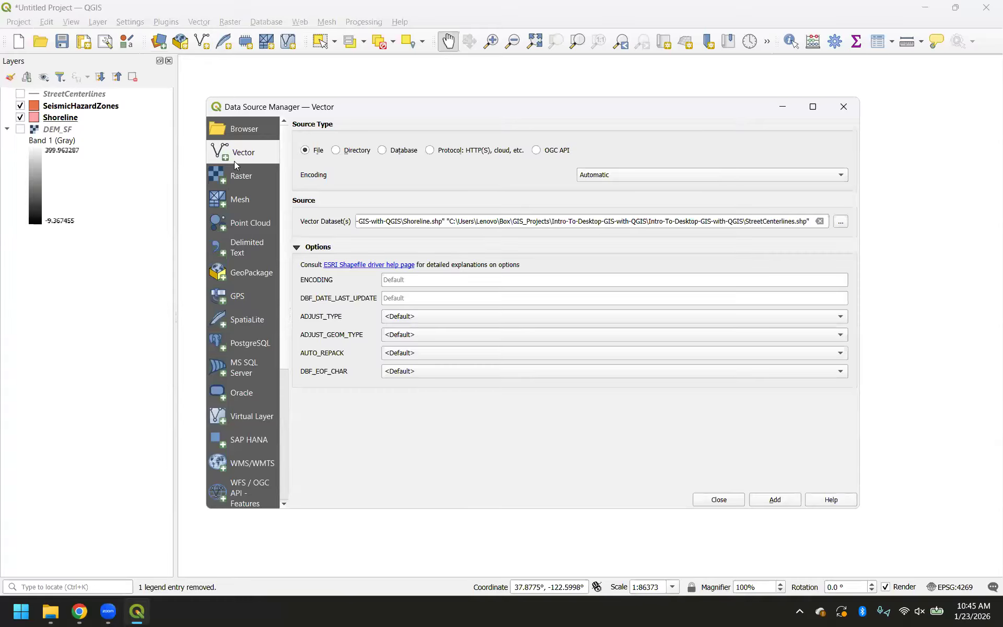
left_click(842, 223)
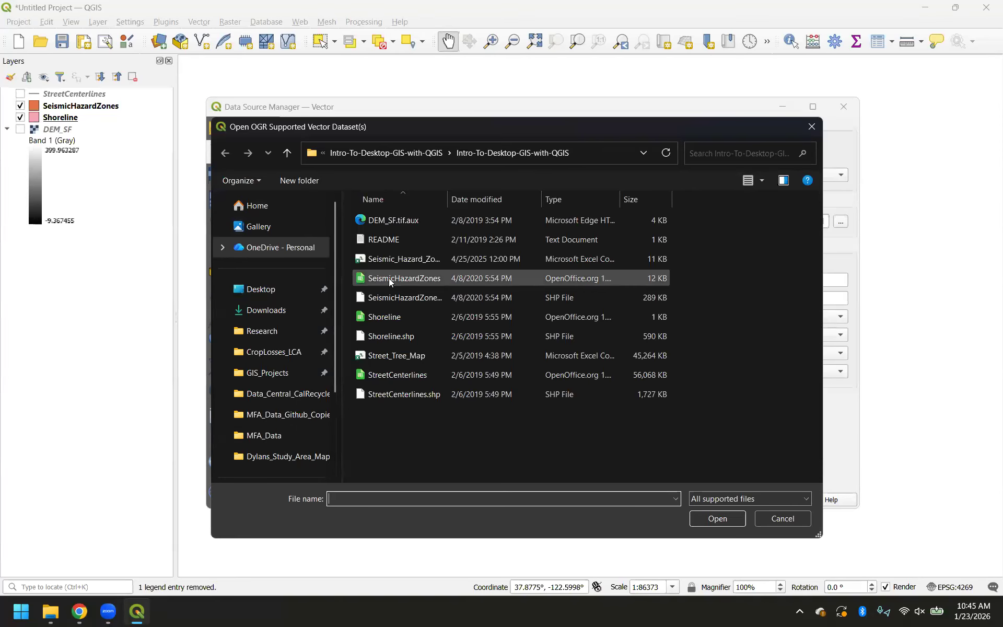
left_click(389, 296)
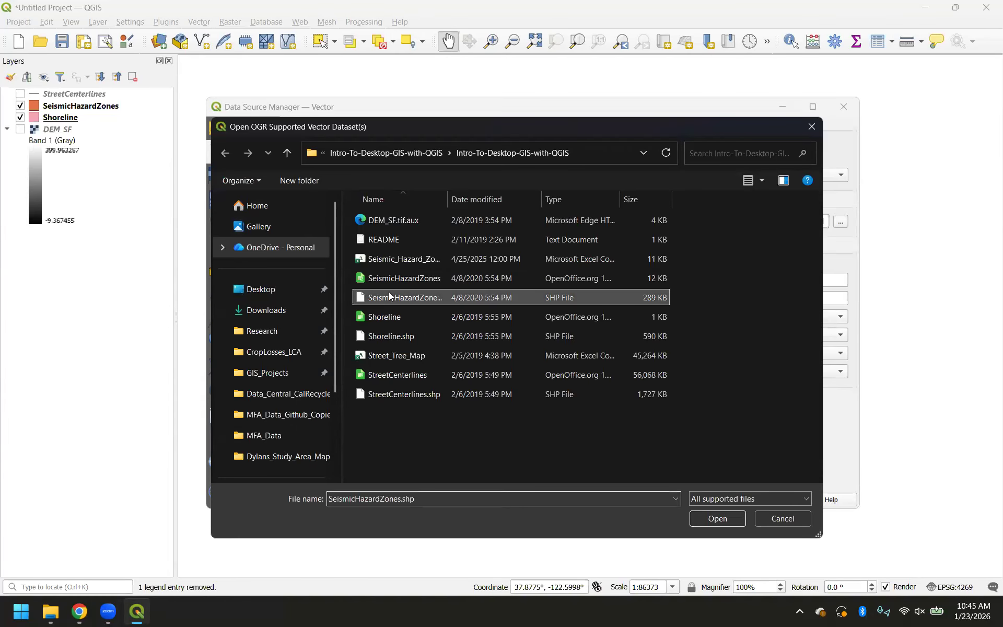
left_click(406, 395, "ctrl")
left_click(408, 331, "ctrl")
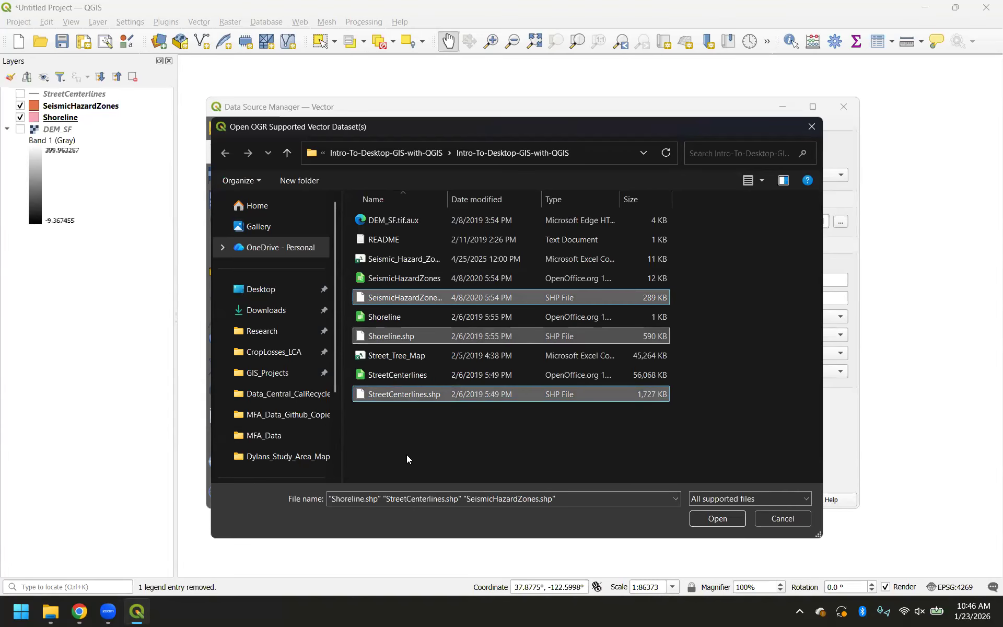
left_click(777, 519)
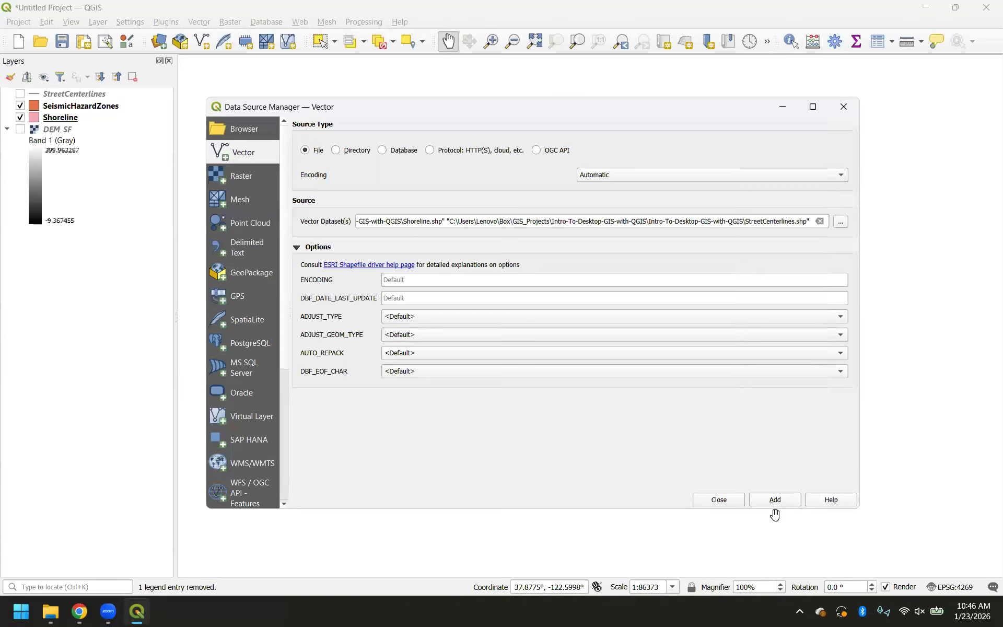
left_click(718, 500)
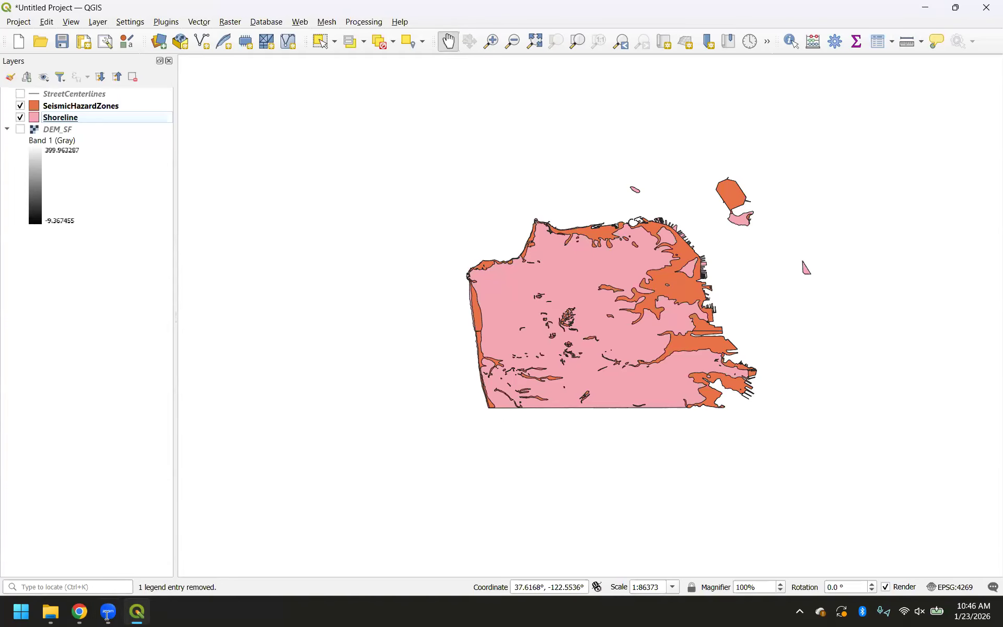
- Switch to File Explorer and open the Street_Tree_Map CSV from the workshop folder in Excel, maximizing its window
left_click(51, 611)
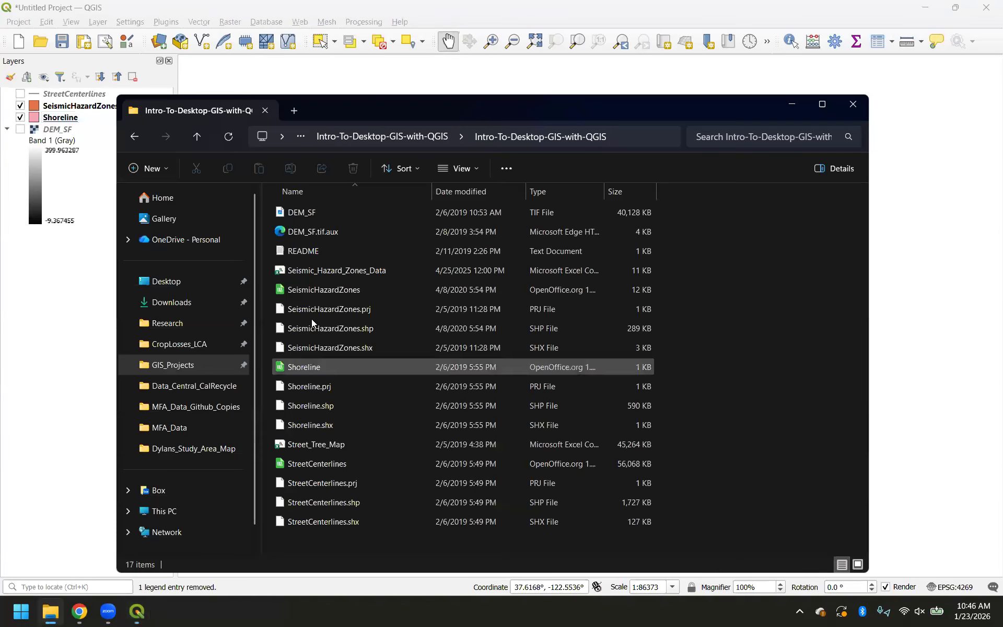
double_click(326, 444)
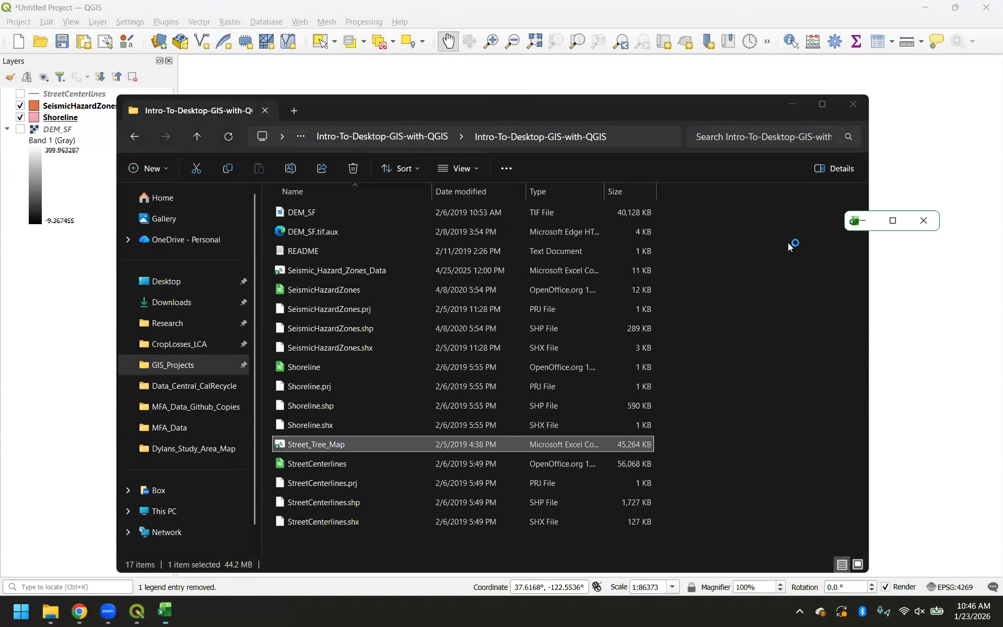
left_click(891, 221)
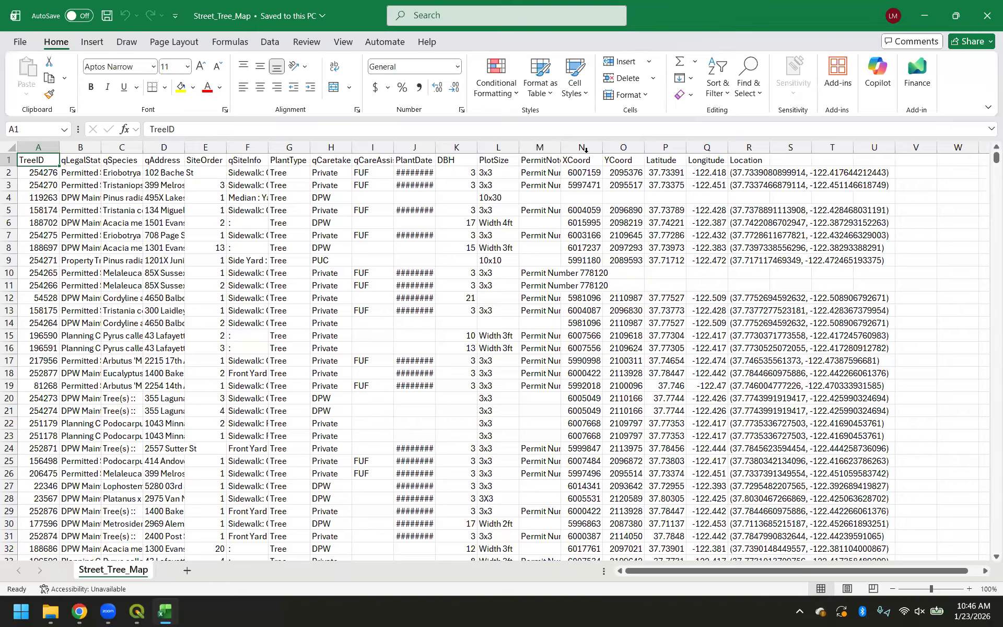
- Examine the XCoord, YCoord, Latitude and Longitude columns of the street tree table, and close the spreadsheet and the file browser
left_click_drag(585, 150, 703, 146)
left_click(672, 170)
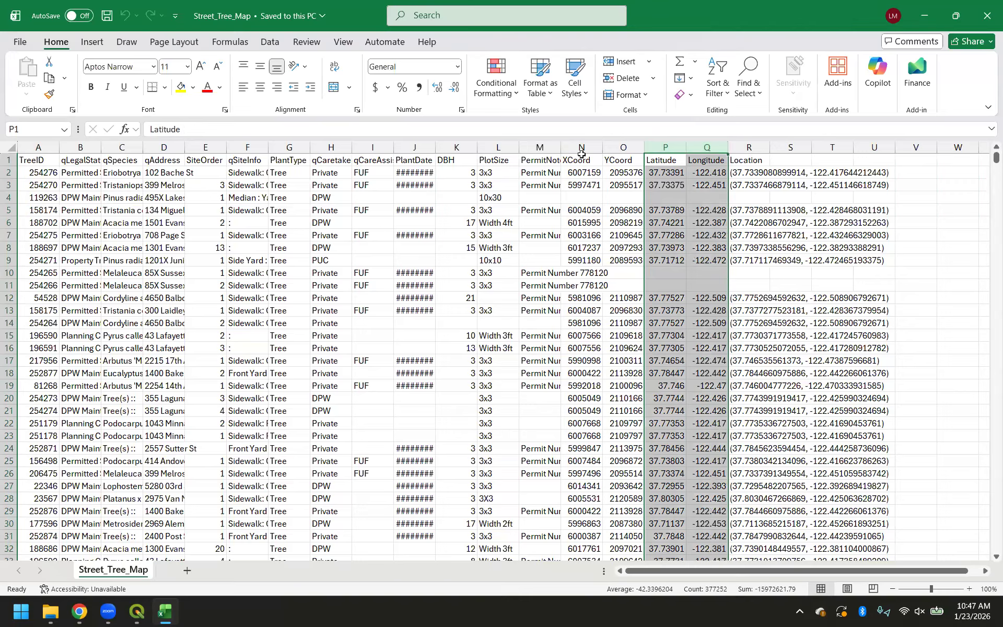
left_click_drag(582, 147, 711, 146)
left_click(665, 148)
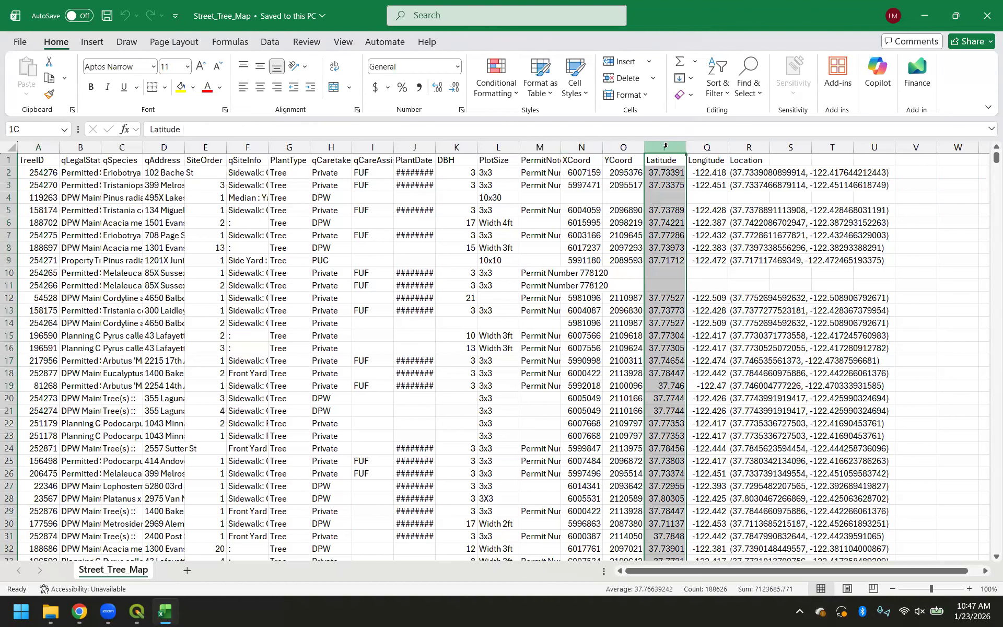
left_click(663, 172)
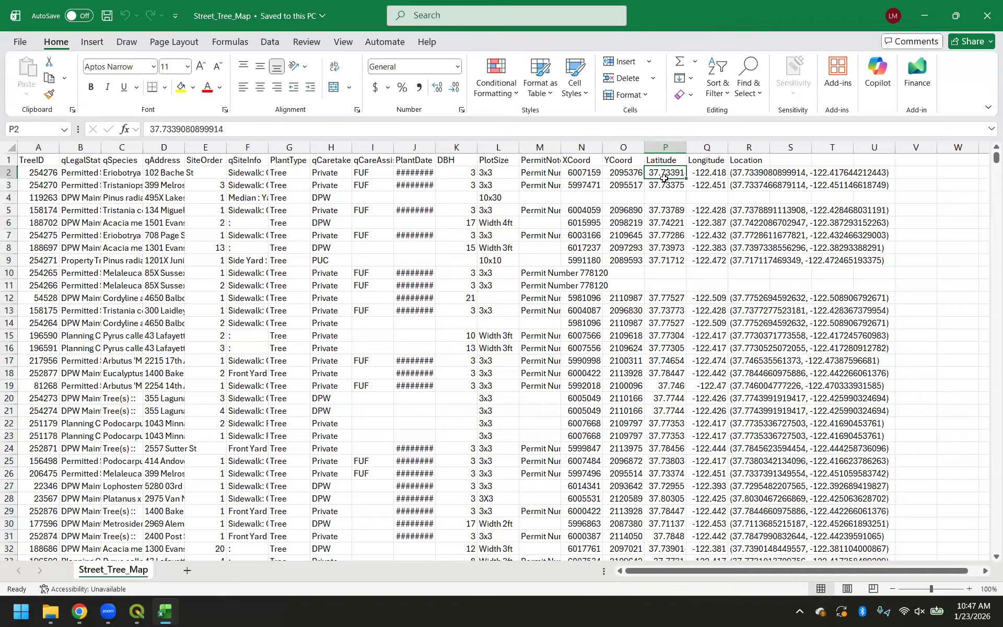
left_click(607, 172)
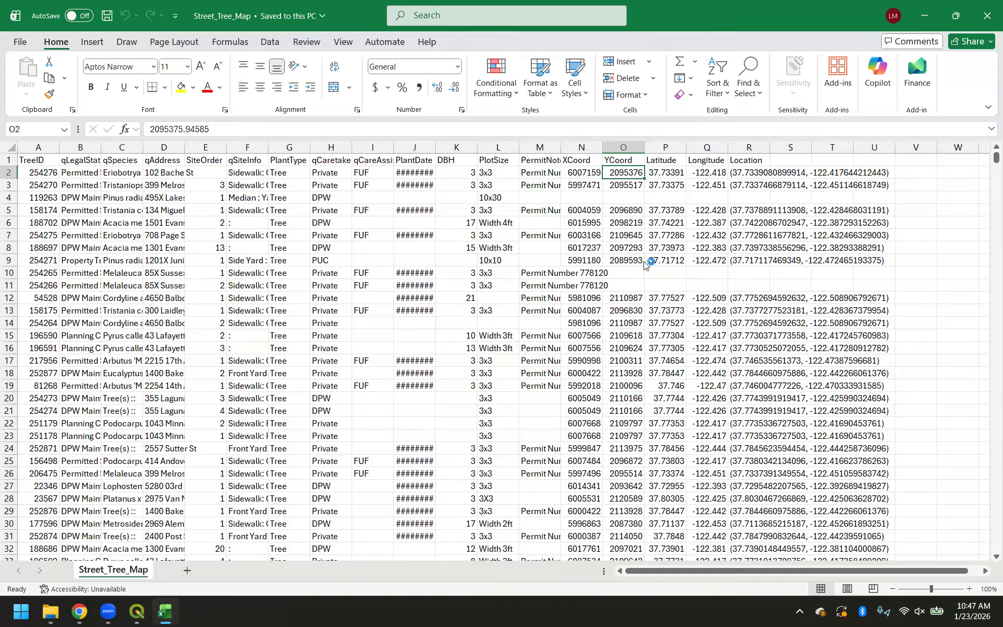
left_click(984, 16)
left_click(851, 102)
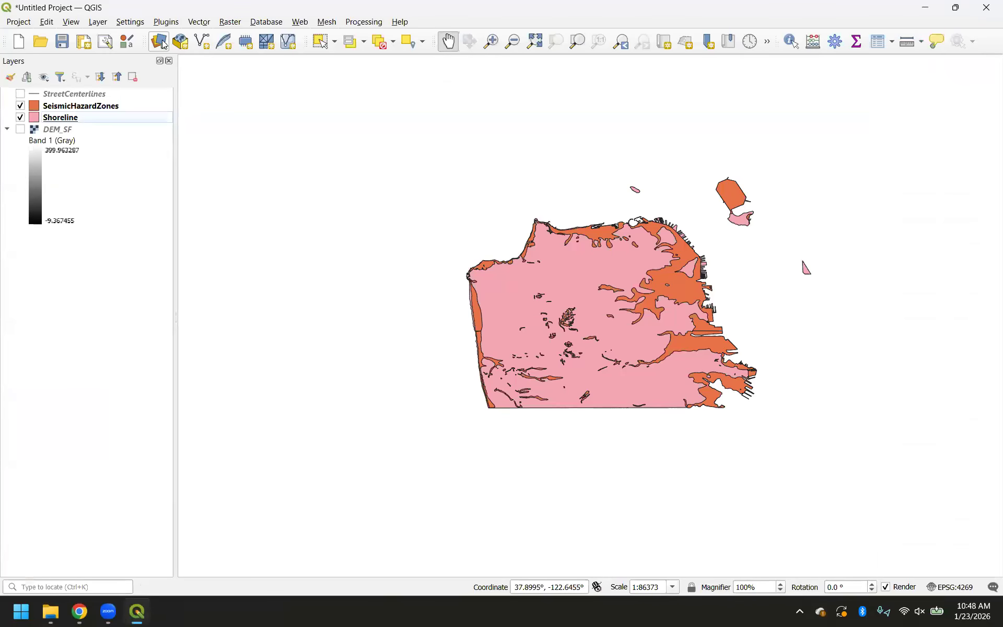
- Choose Street_Tree_Map.csv from the workshop folder as the source file for a new delimited text layer
left_click(163, 42)
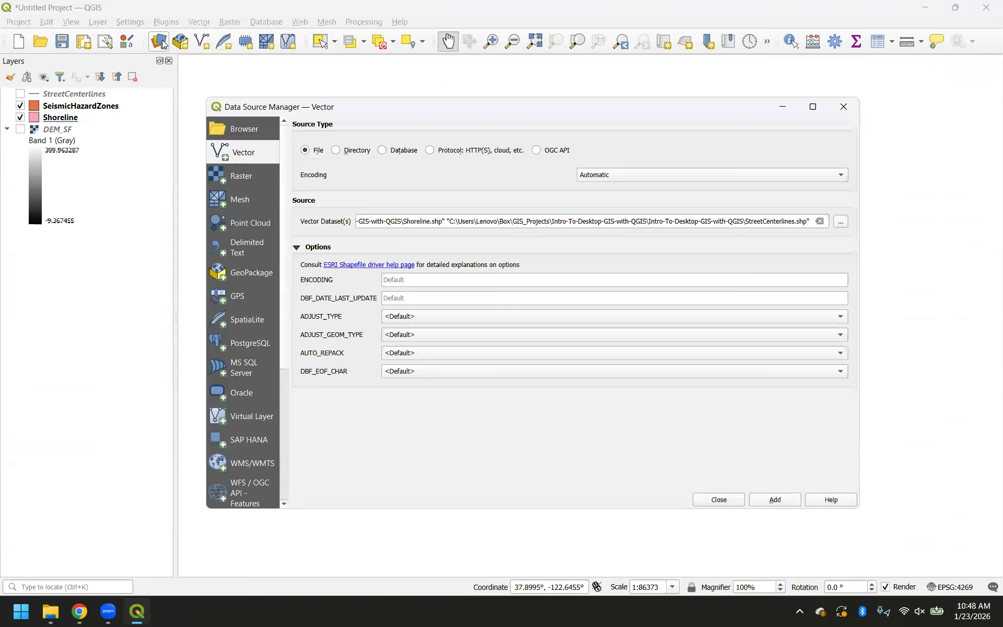
left_click(247, 250)
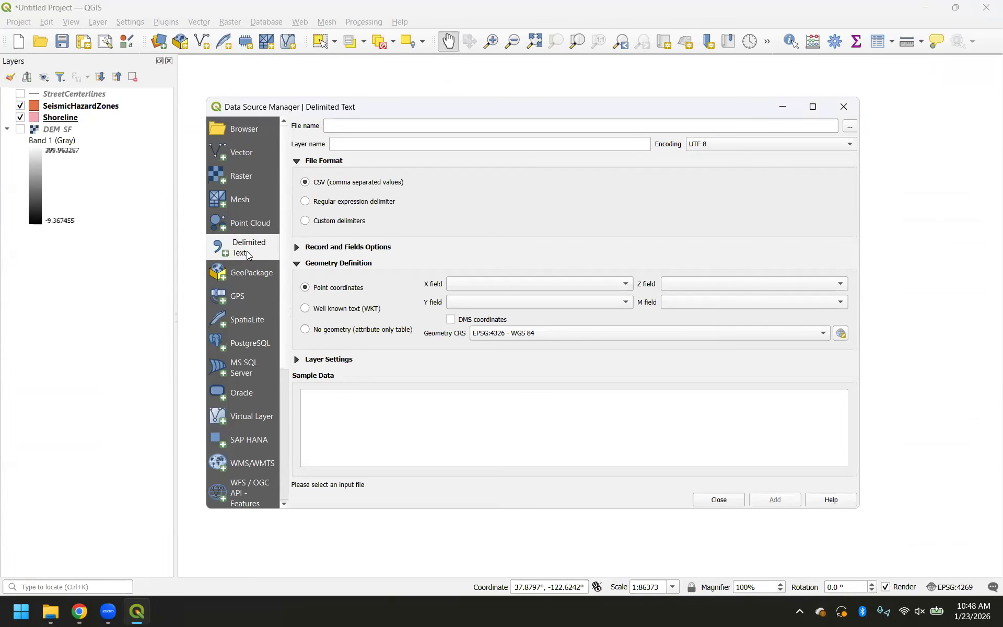
left_click(850, 127)
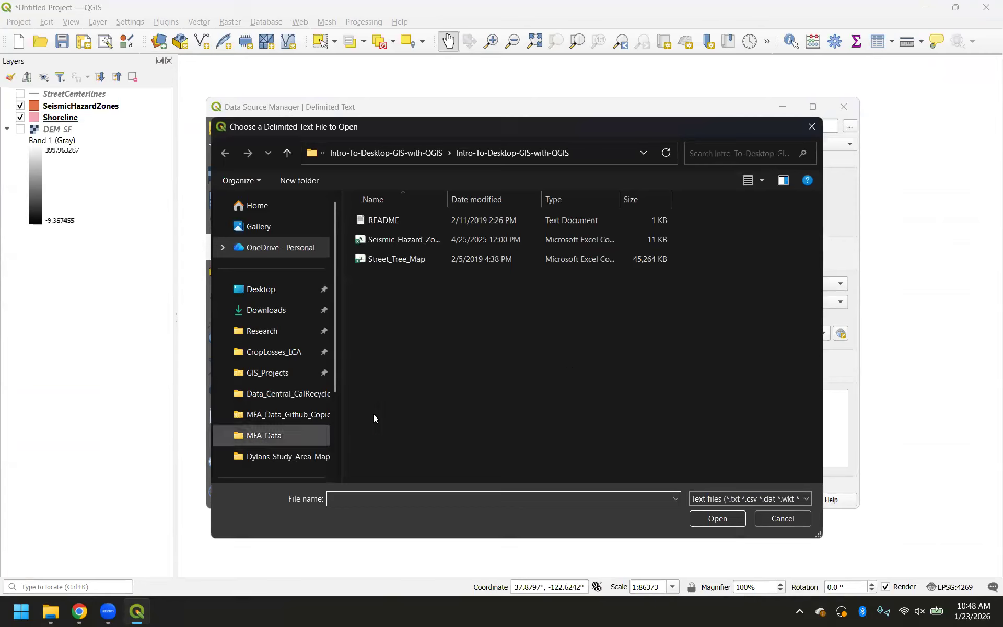
left_click(723, 502)
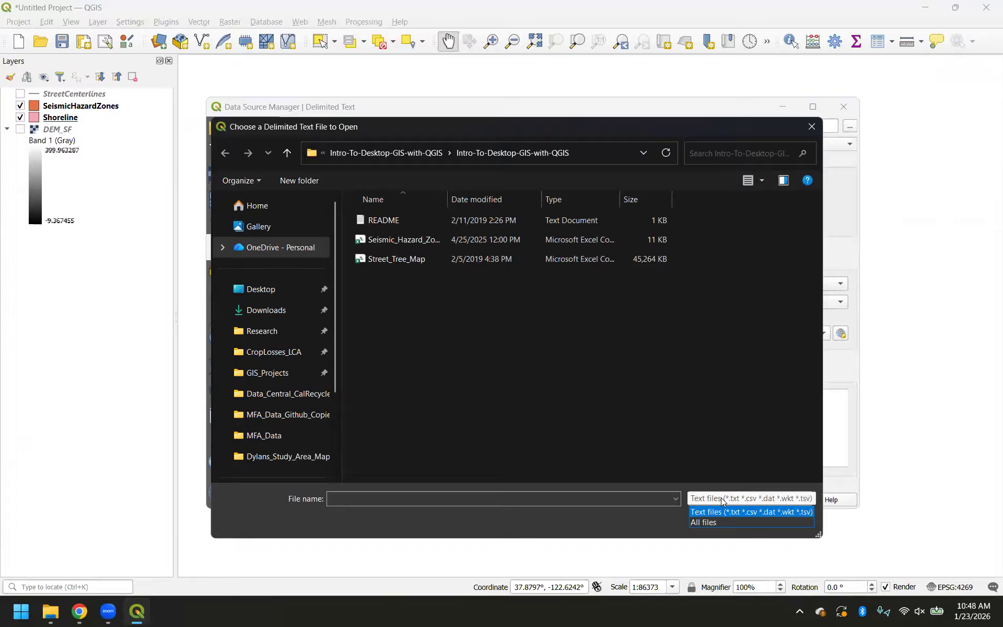
left_click(714, 523)
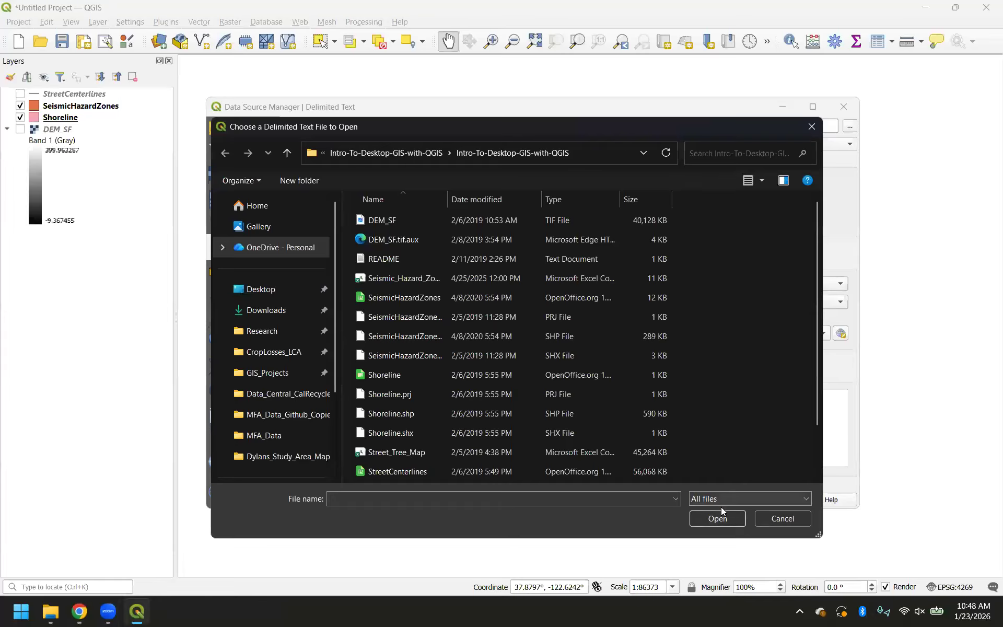
left_click(723, 502)
left_click(723, 513)
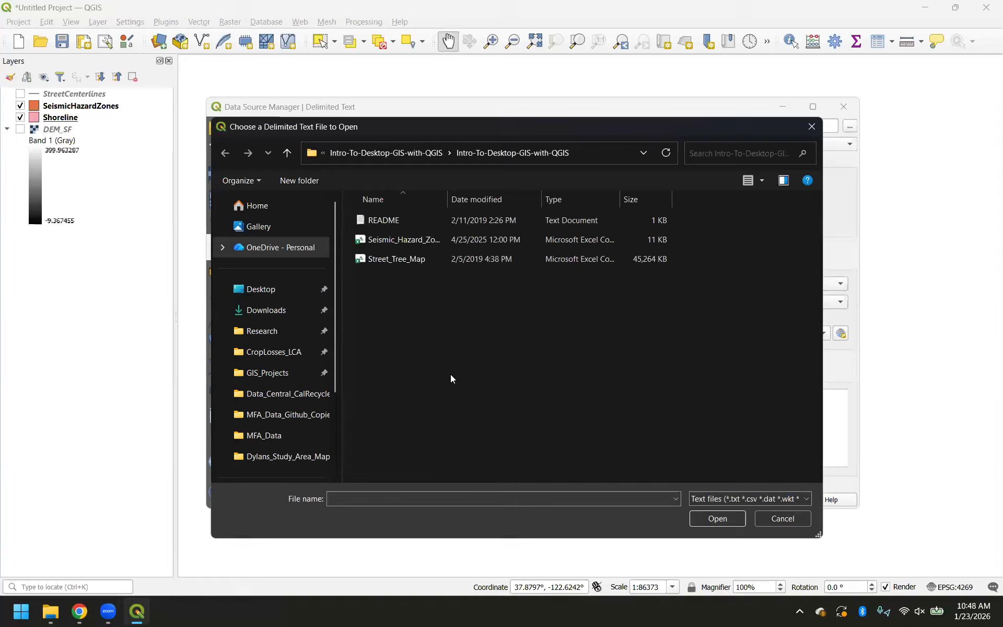
left_click(383, 259)
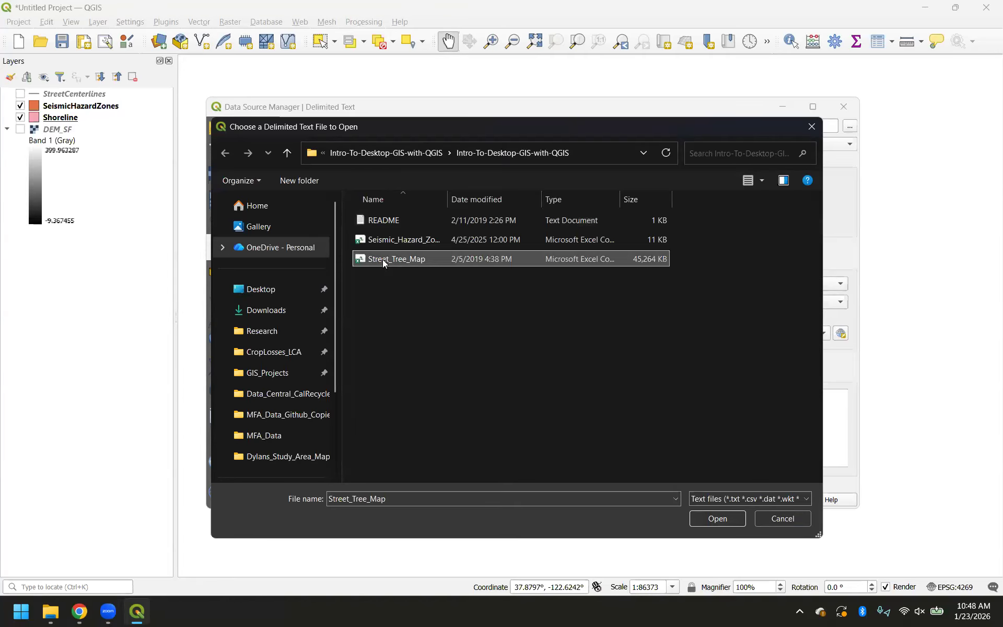
left_click(717, 518)
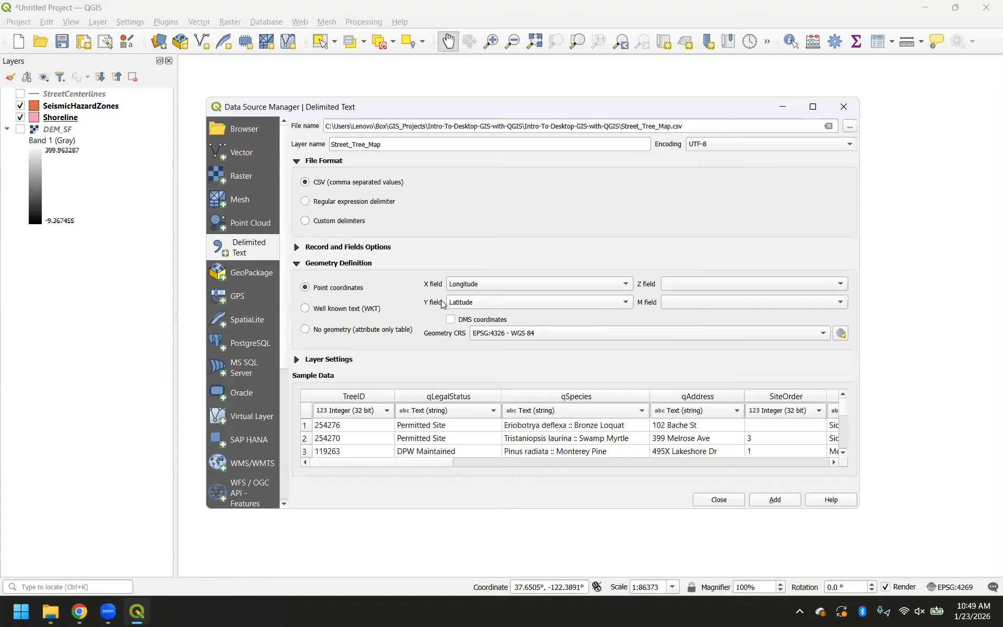
- Set the point coordinates of the tree data to Longitude for the X field and Latitude for the Y field
left_click(486, 302)
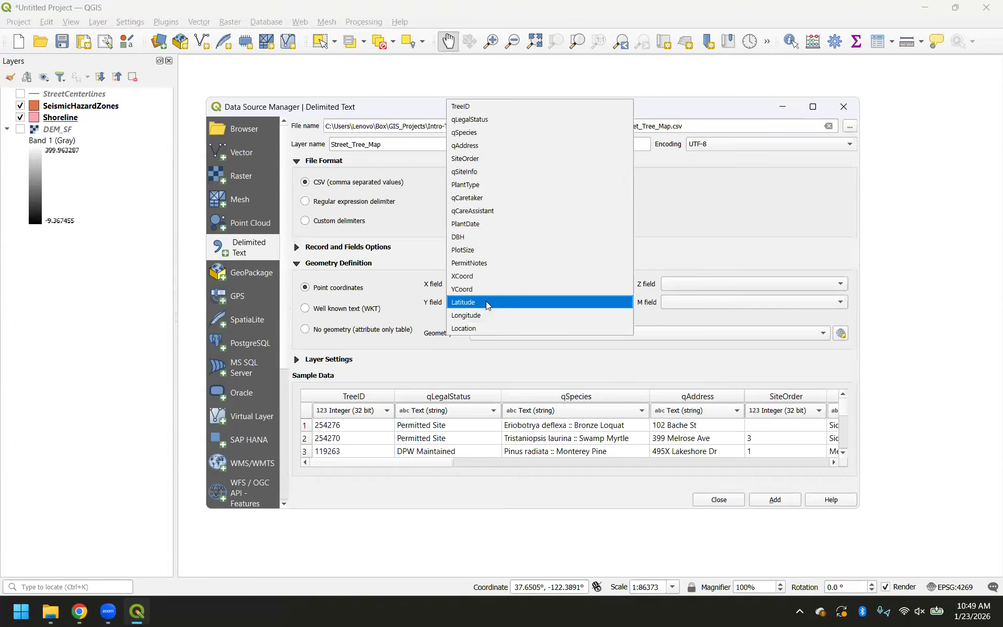
left_click(486, 302)
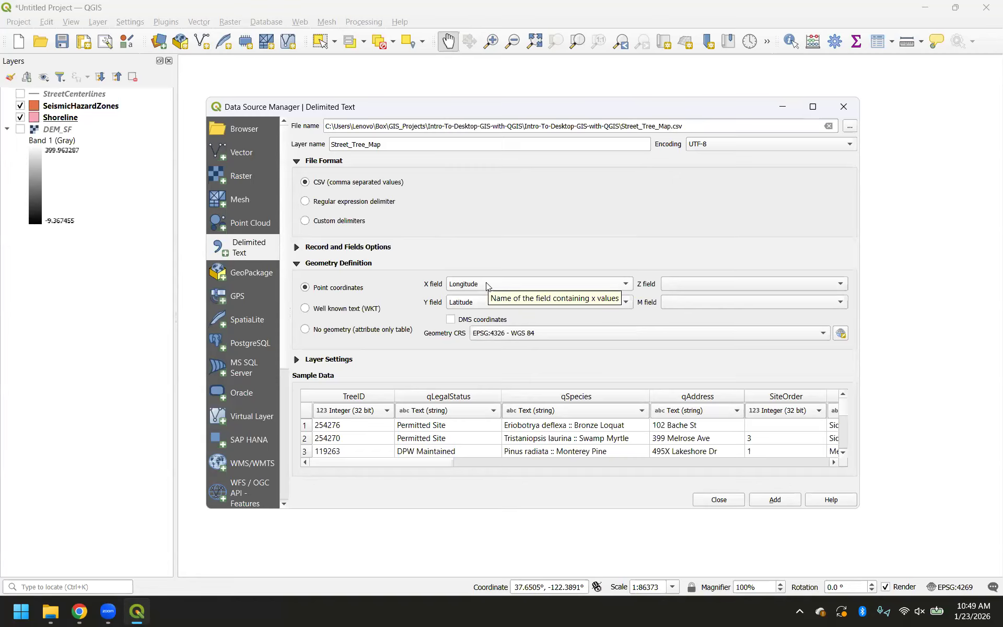
left_click(485, 284)
left_click(486, 283)
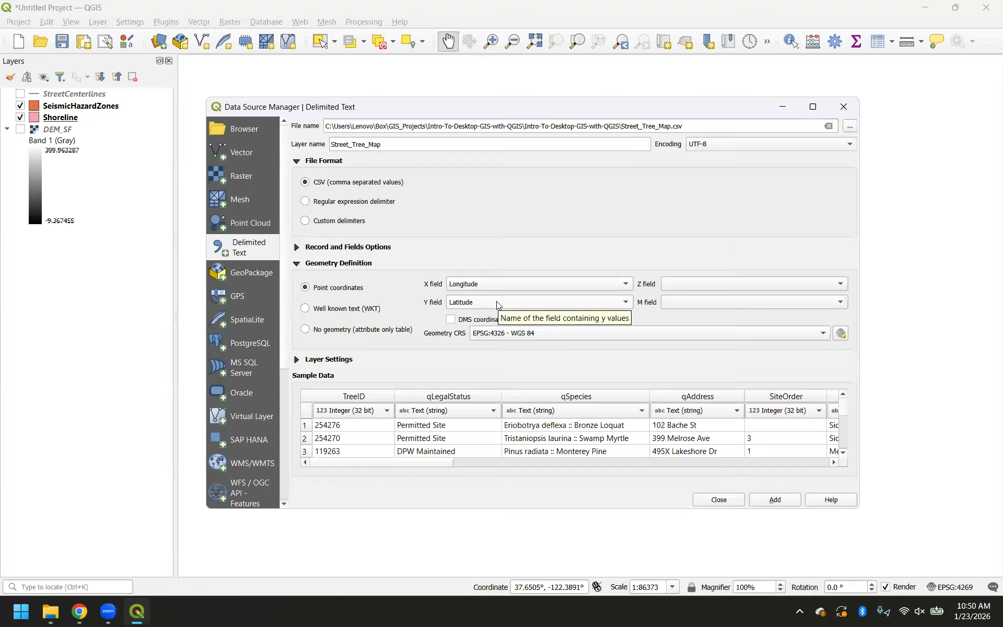
left_click(497, 305)
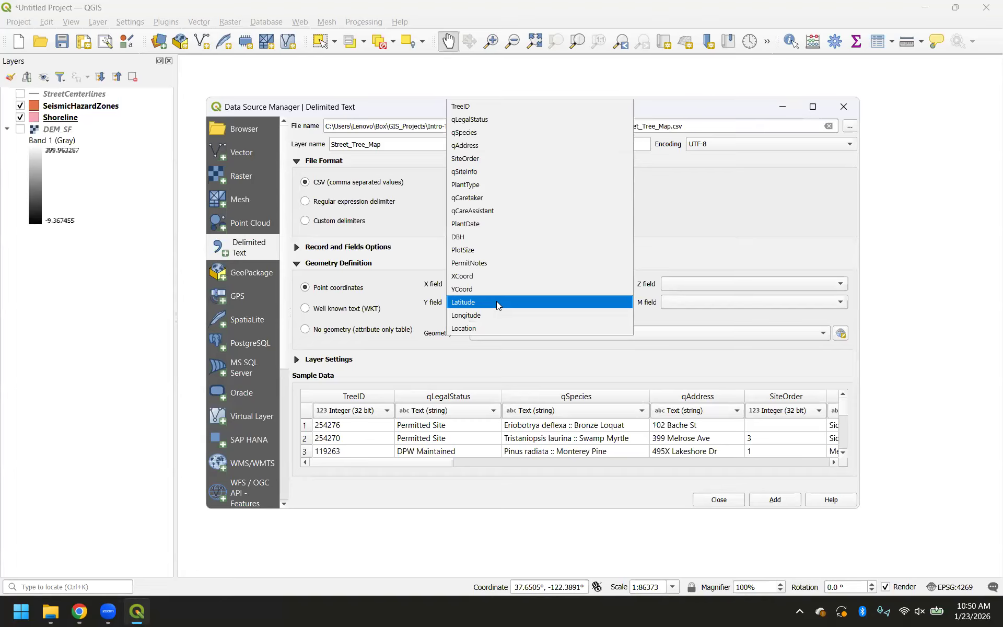
left_click(496, 302)
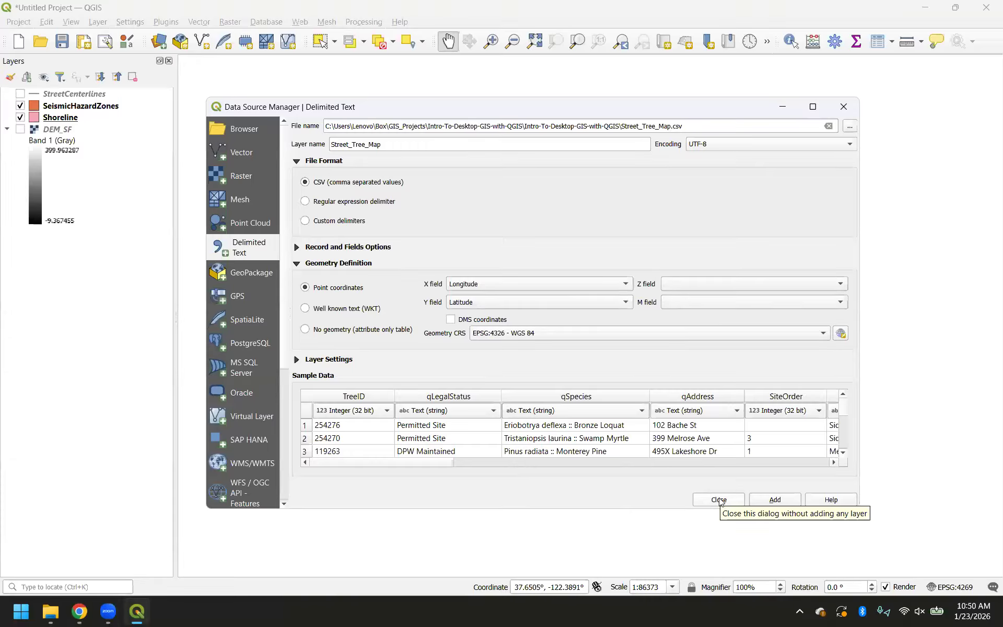
- Add the Street_Tree_Map layer using the Inverse of NAD83 to WGS 84 (1) transformation and close the Data Source Manager
left_click(761, 503)
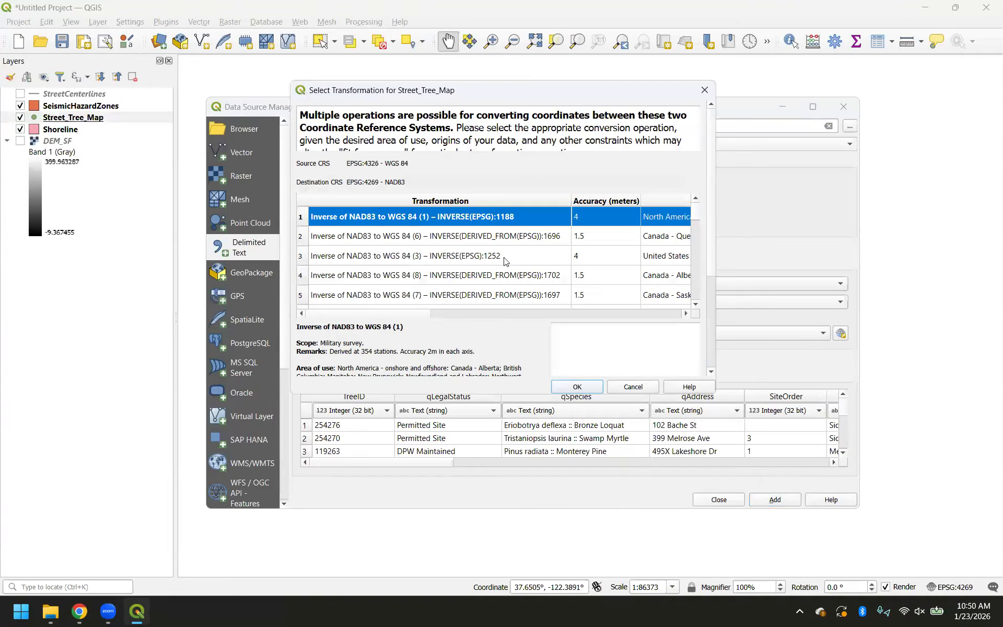
left_click(589, 391)
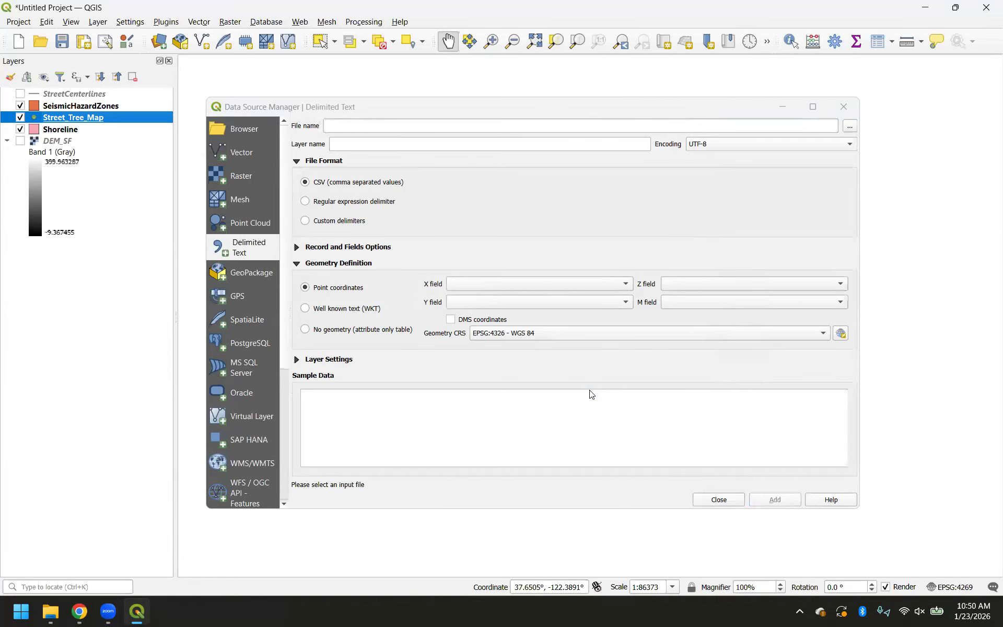
left_click(703, 503)
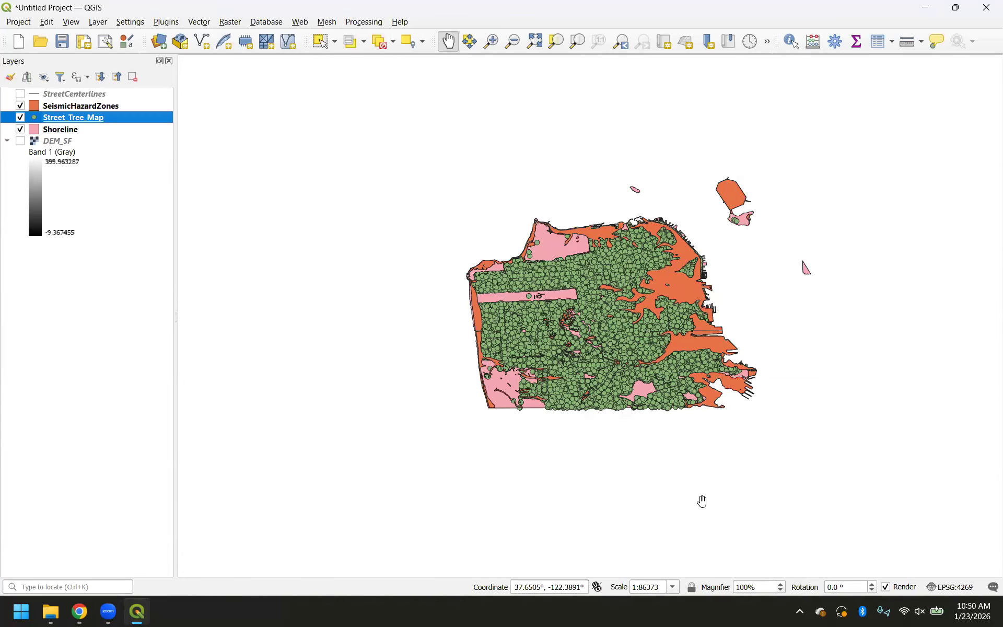
- Load Street_Tree_Map.csv as a delimited text source again and set its geometry CRS to the Project CRS, EPSG:4326 - WGS 84
left_click(159, 41)
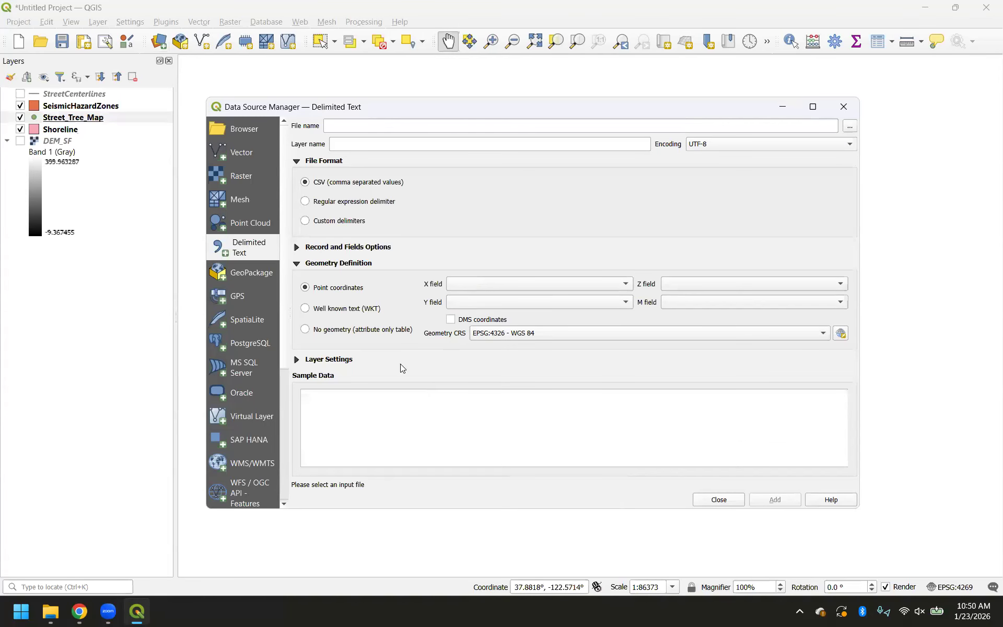
left_click(850, 126)
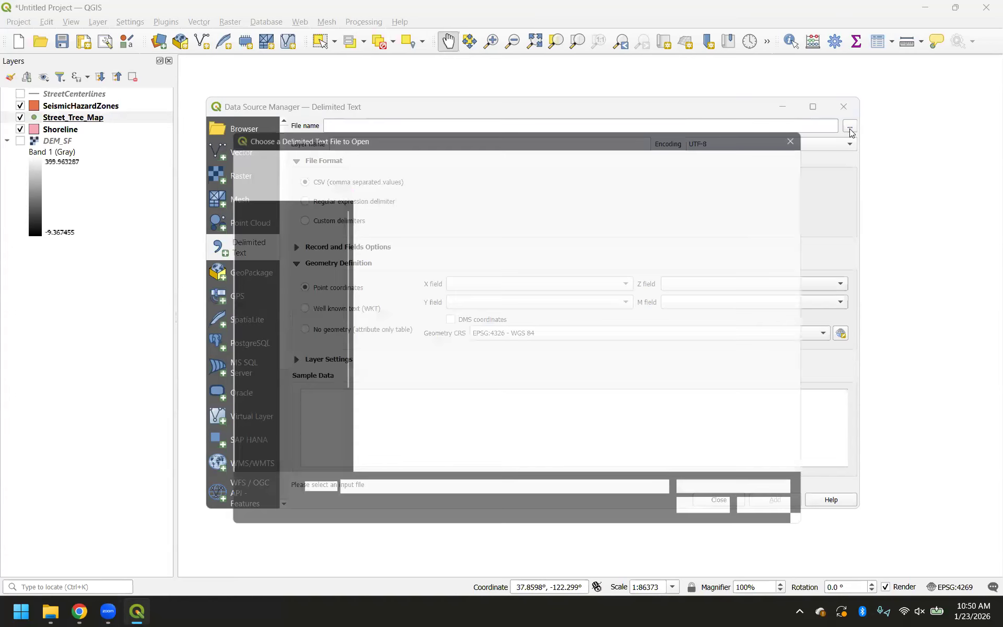
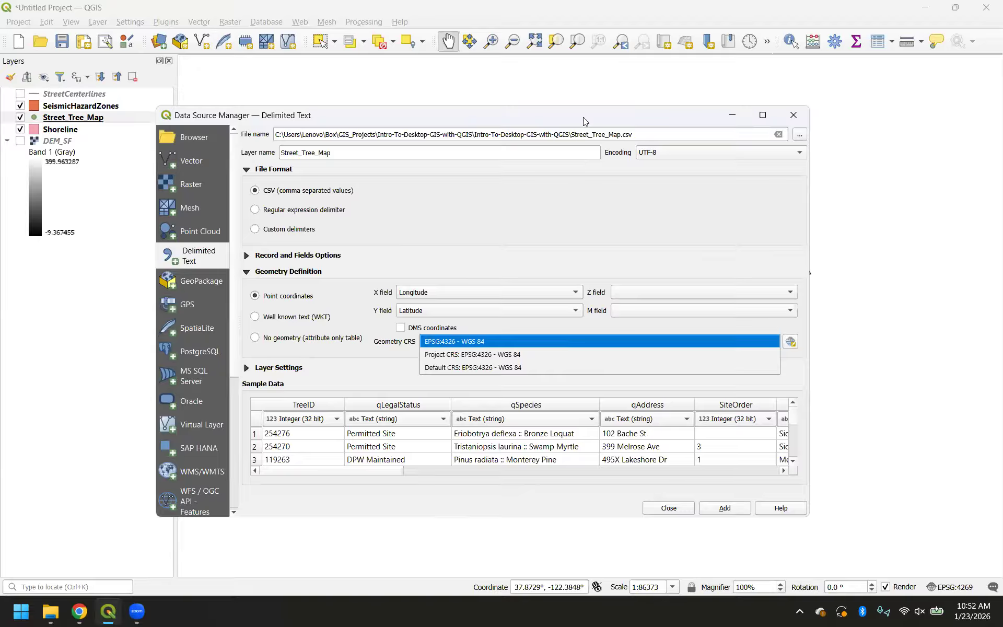
left_click(531, 344)
left_click(519, 343)
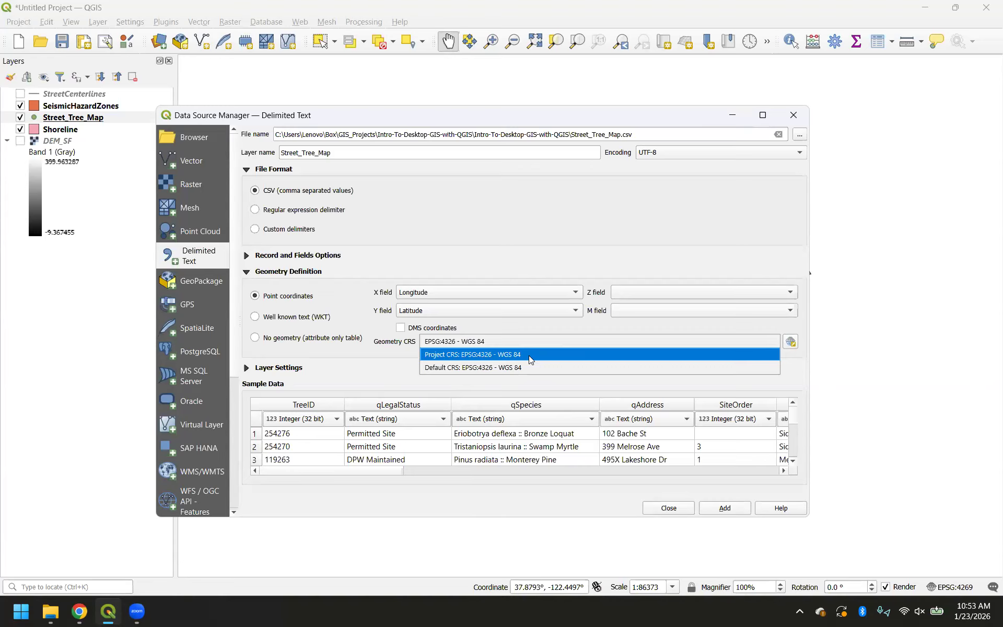
left_click(529, 355)
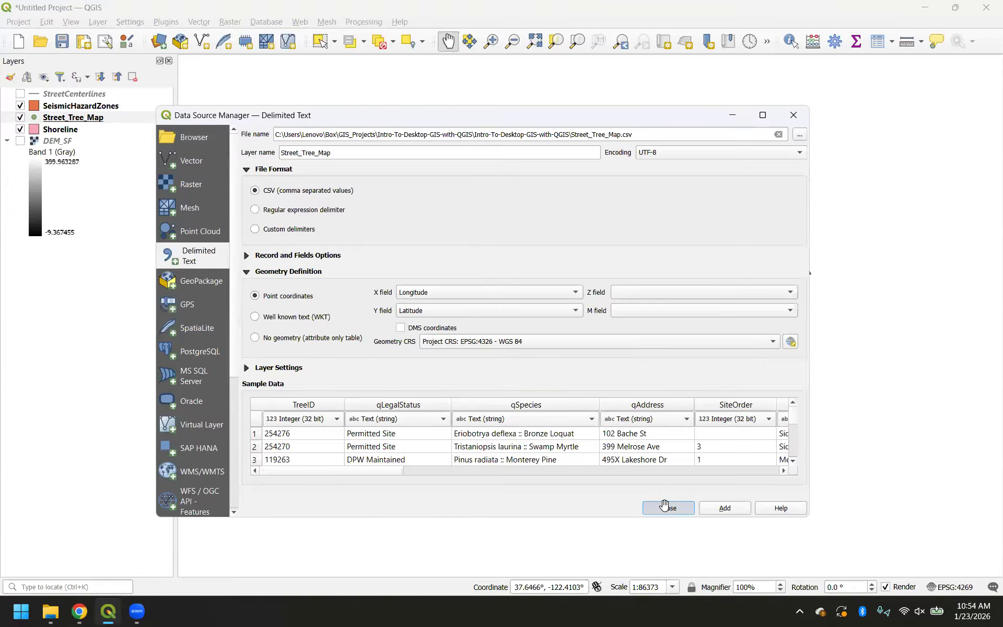
- Close the Data Source Manager without adding the Street_Tree_Map layer a second time
left_click(668, 507)
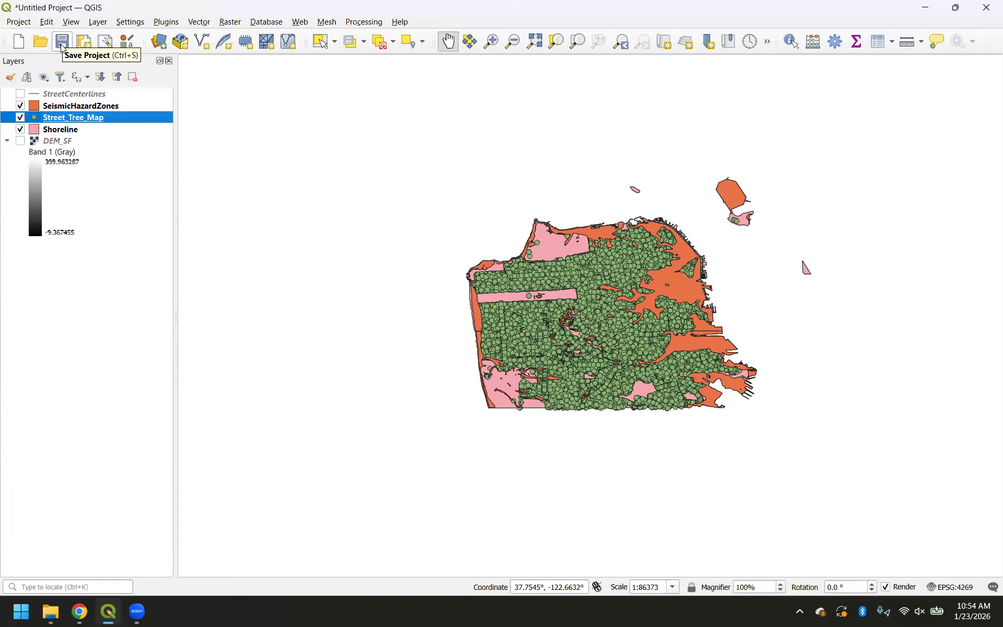
left_click(18, 23)
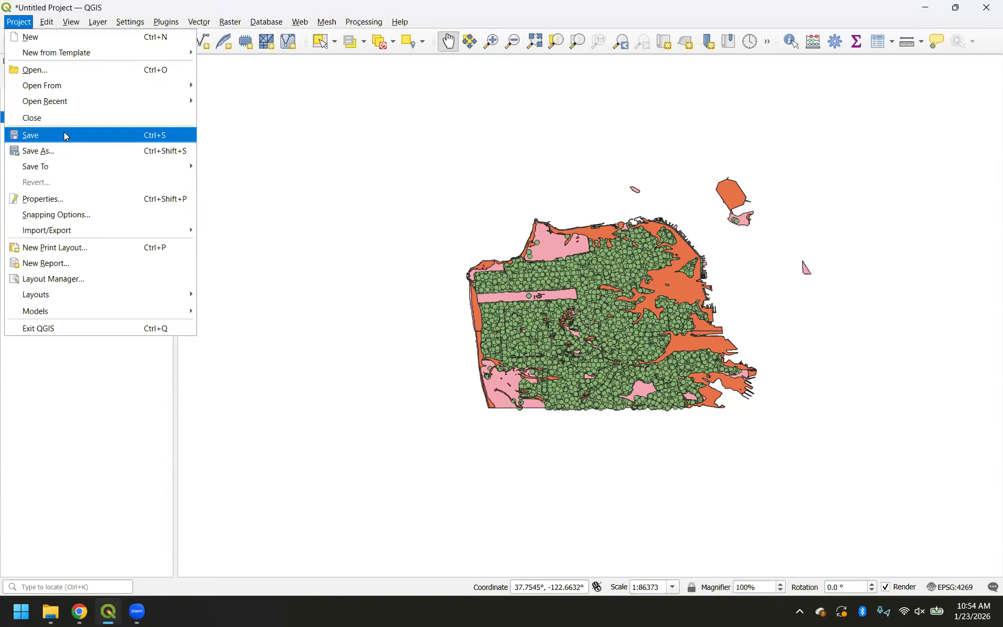
left_click(309, 126)
left_click_drag(309, 126, 590, 319)
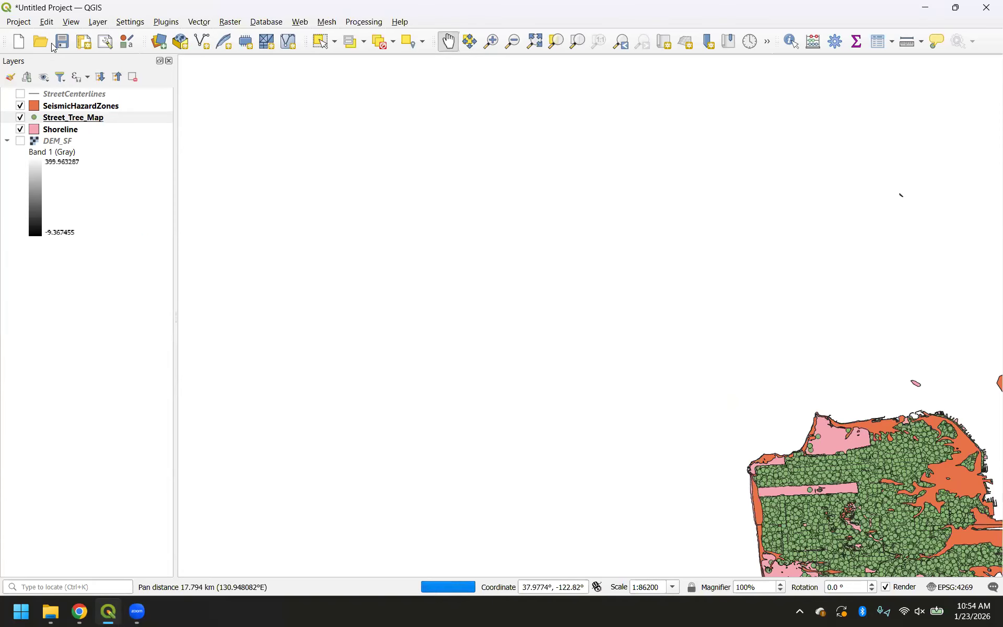
- Start saving the project and choose the outer Intro-To-Desktop-GIS-with-QGIS folder within GIS_Projects as its location
left_click(57, 41)
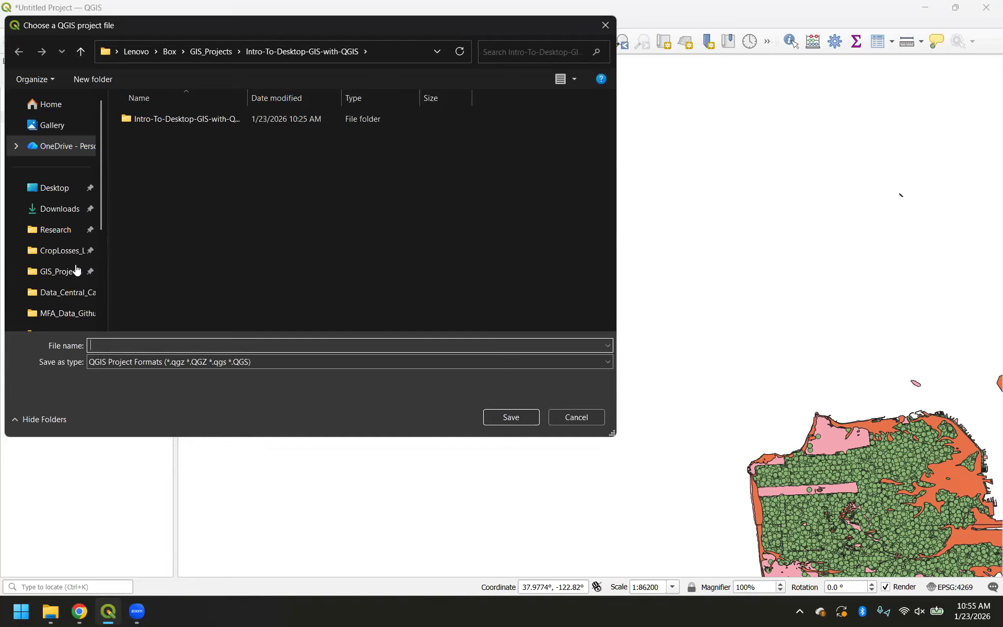
left_click(60, 271)
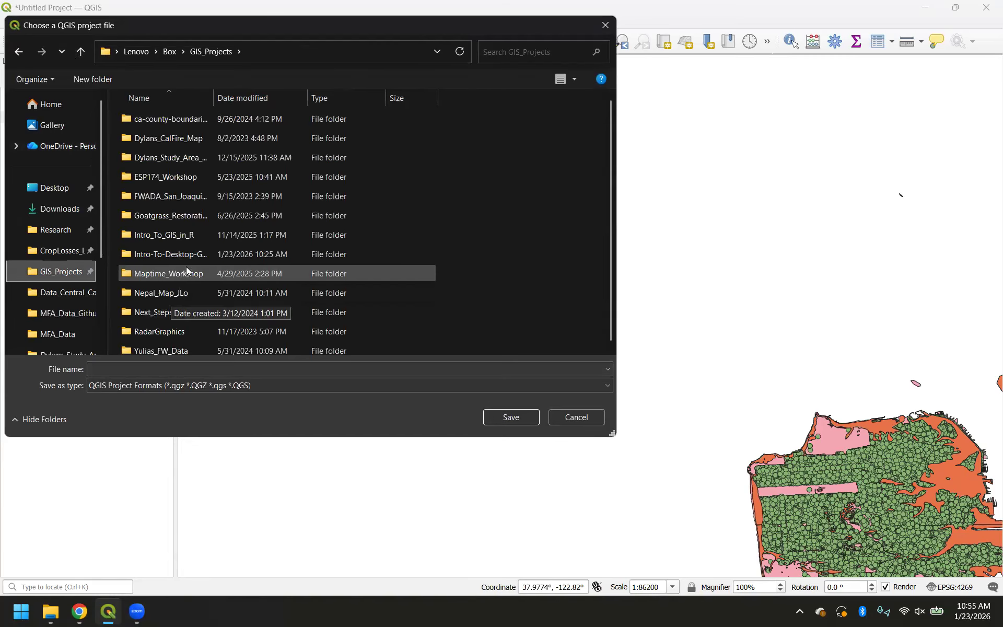
left_click(176, 258)
double_click(176, 258)
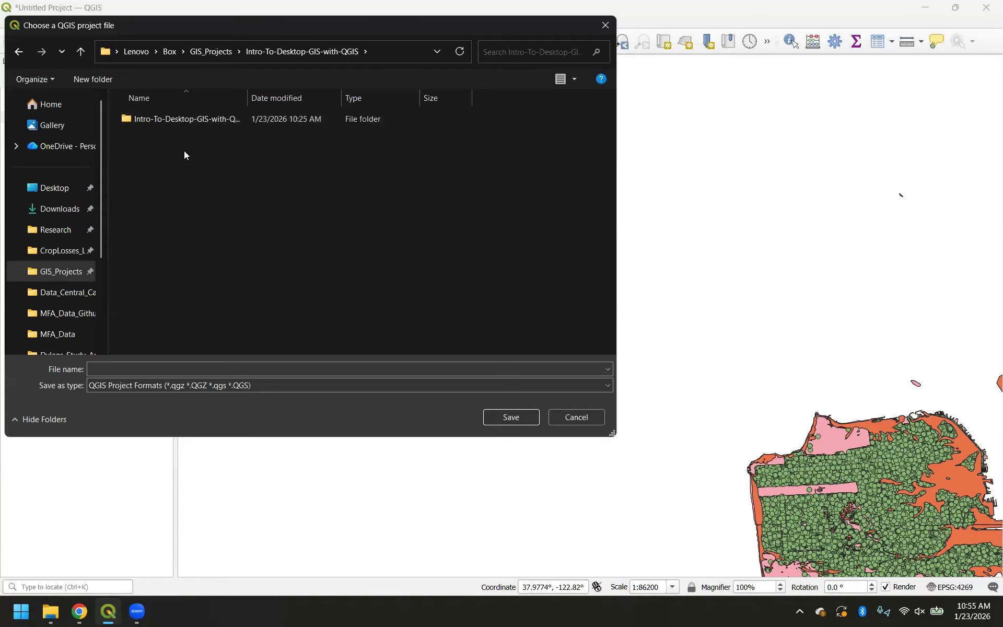
double_click(178, 123)
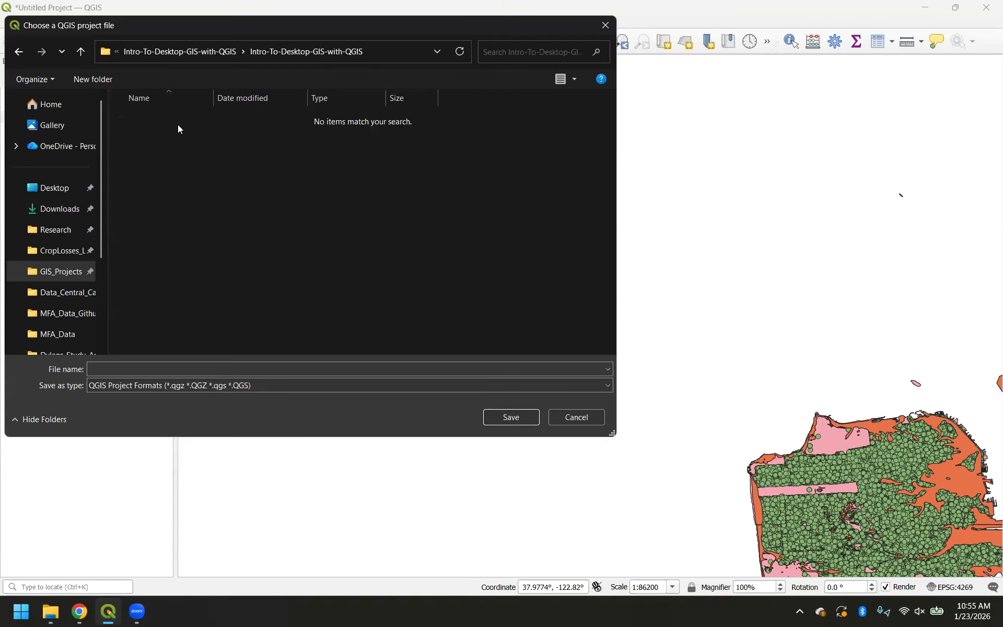
left_click(157, 51)
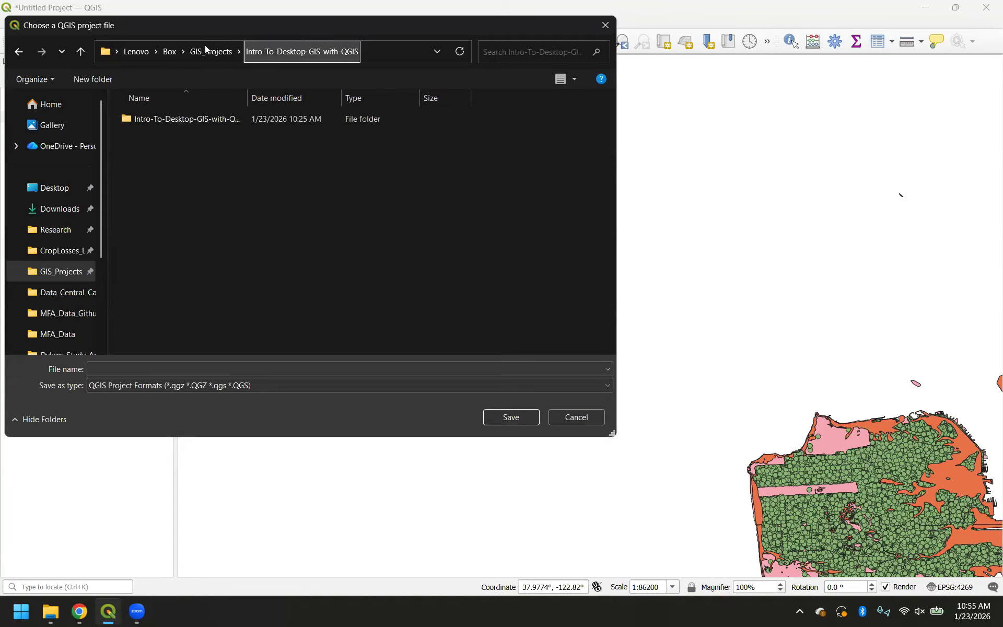
- Name the project file Intro_To_QGIS_1_23_2026 and save it
left_click(213, 371)
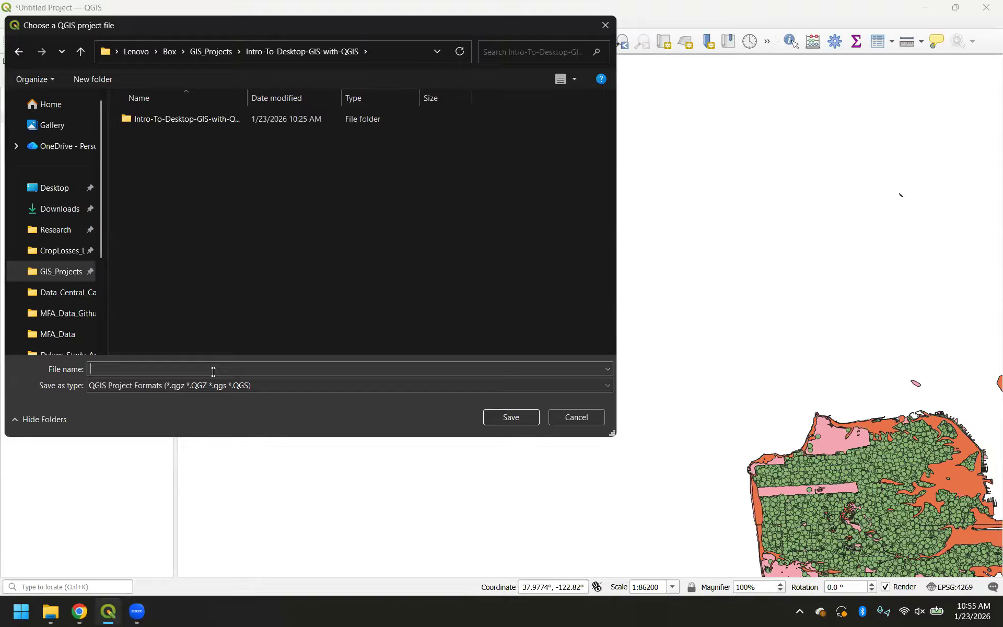
type("Intro")
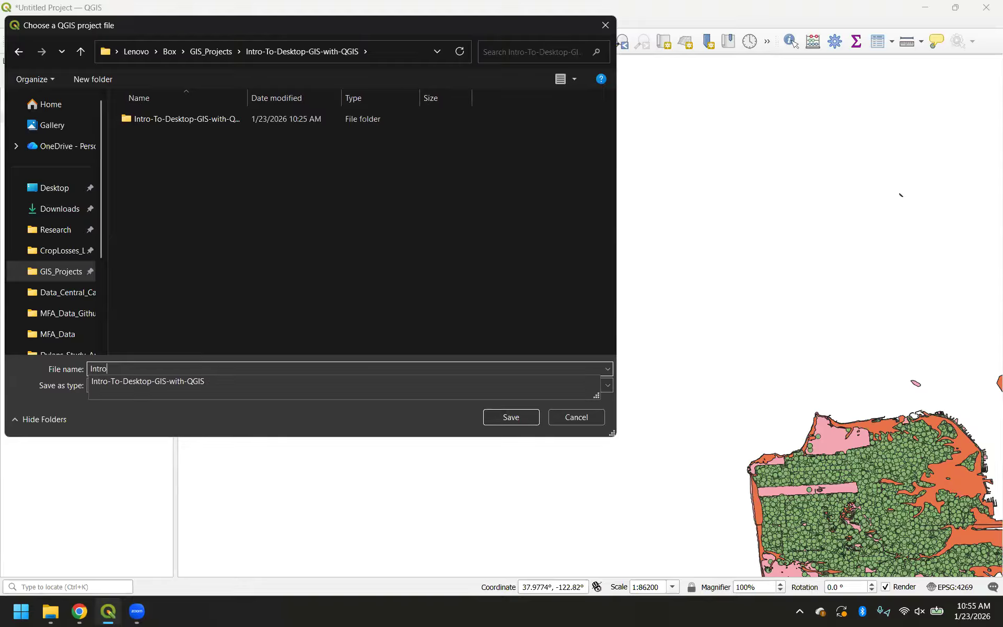
type("_To_QGIS_")
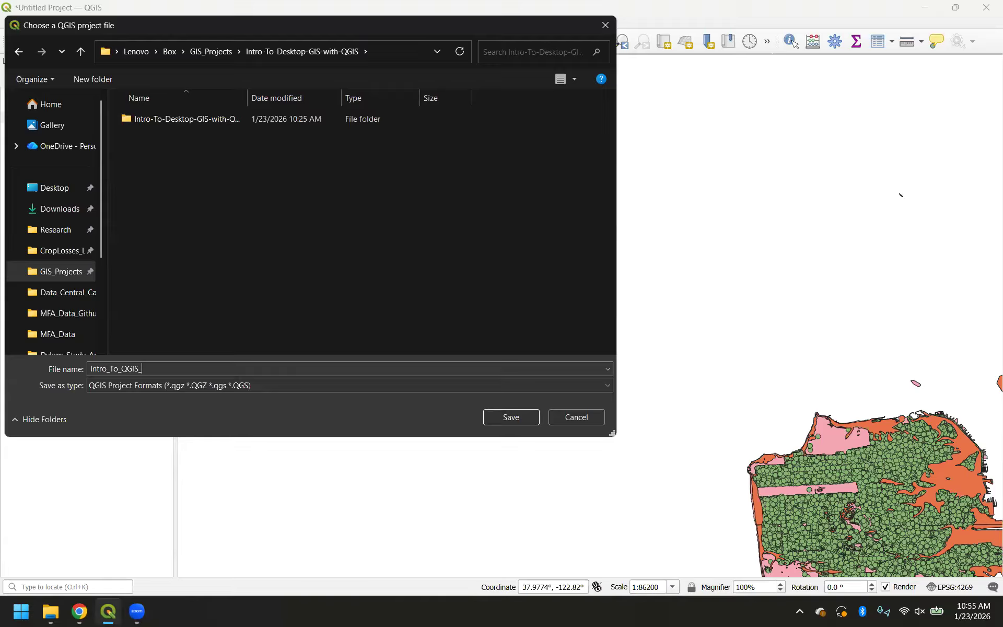
type("1_23_292")
key("BackSpace")
key("BackSpace")
type("026")
left_click(511, 418)
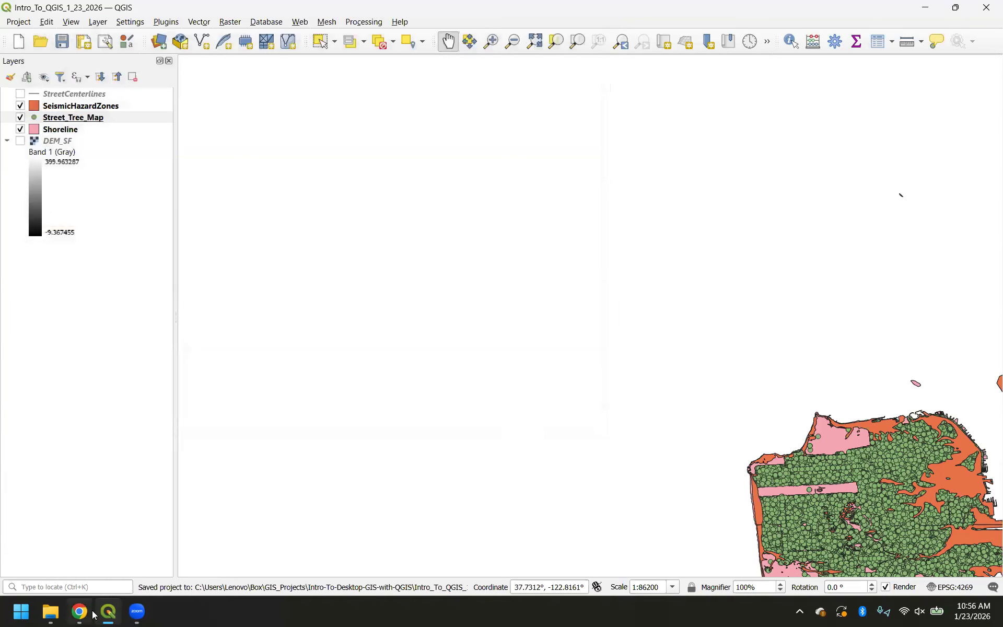
- Check the Saving Project Files chapter of the workshop guide in Chrome and return to the San Francisco map in QGIS
mouse_move(93, 614)
left_click(81, 572)
left_click(62, 424)
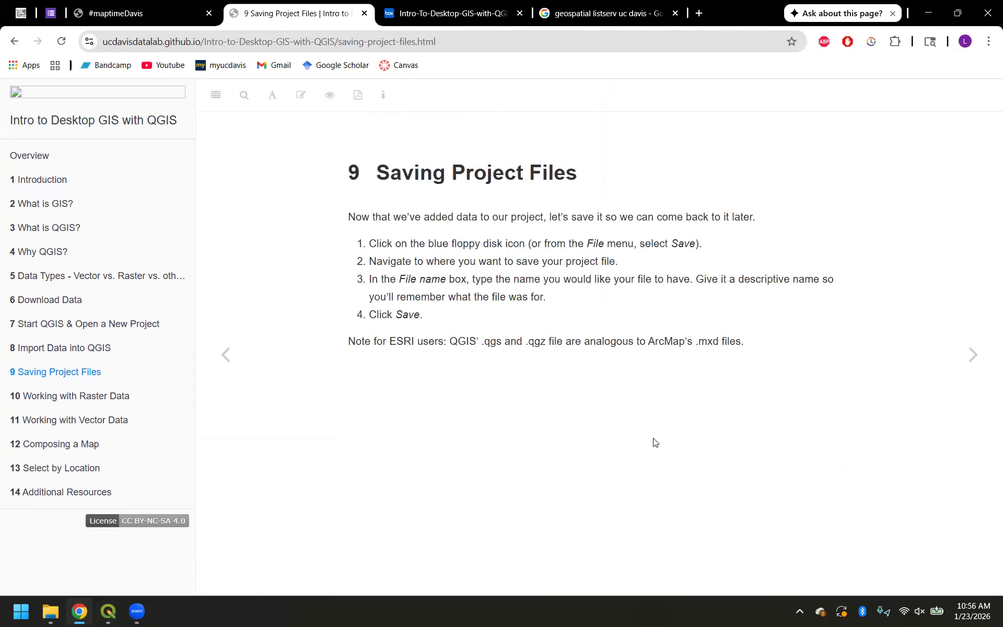
mouse_move(109, 611)
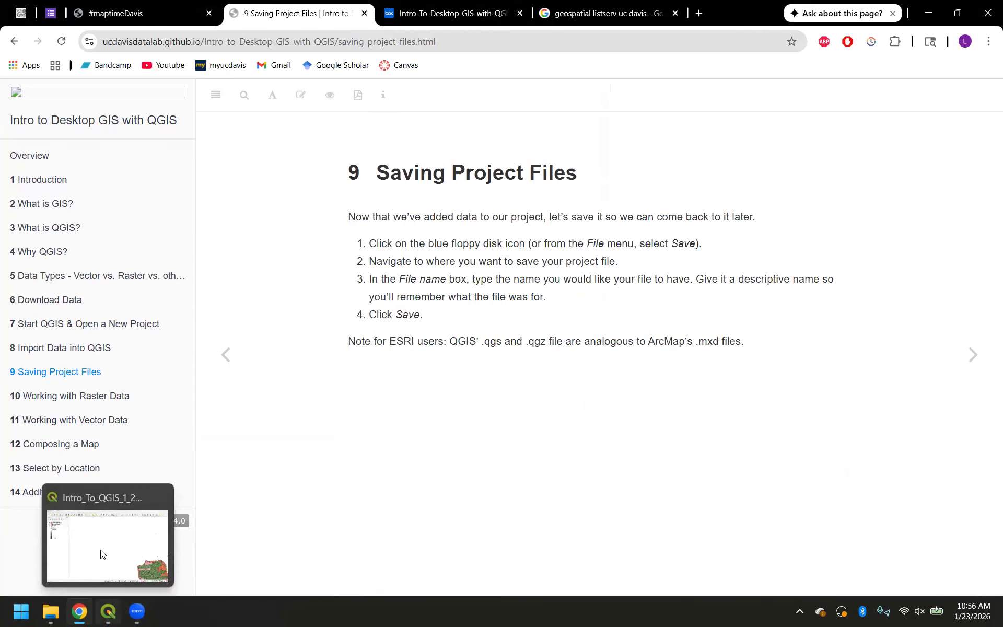
left_click(101, 554)
left_click_drag(674, 329, 517, 303)
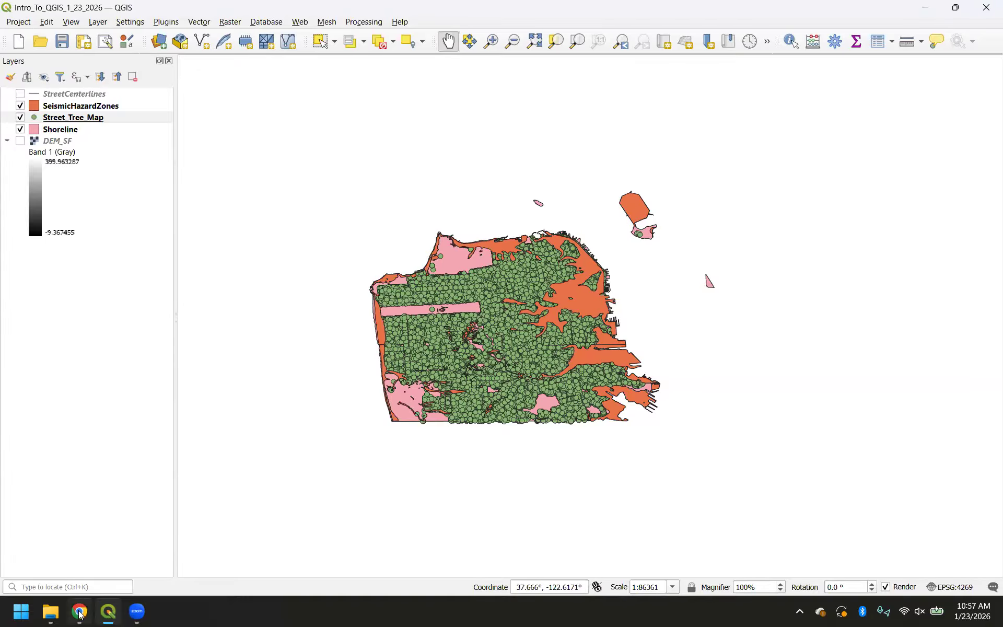
- Switch to the workshop guide in Chrome and look through chapter 10, Working with Raster Data, to its end
mouse_move(79, 611)
left_click(99, 525)
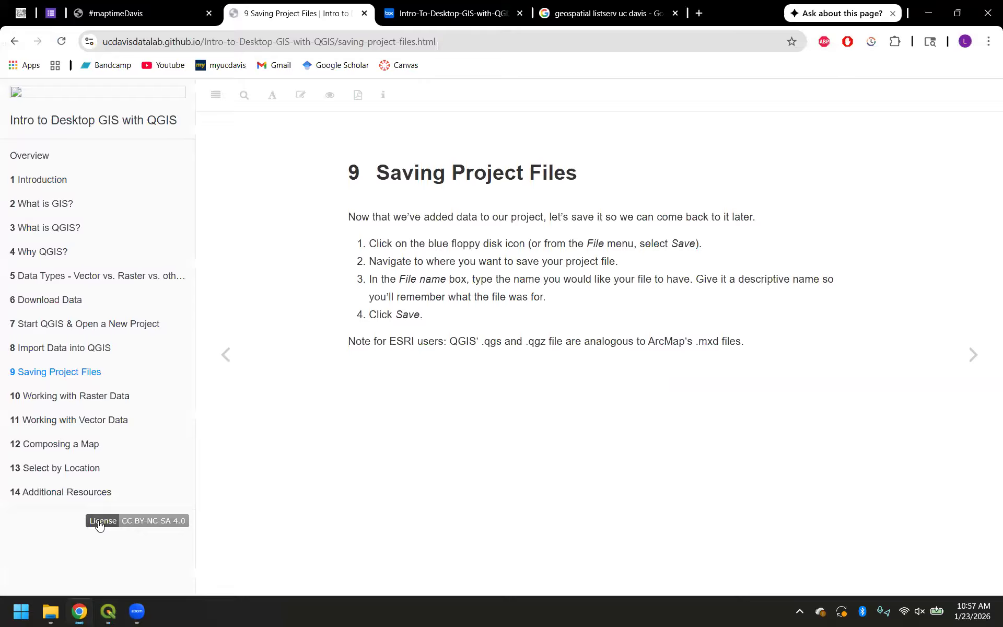
left_click(106, 398)
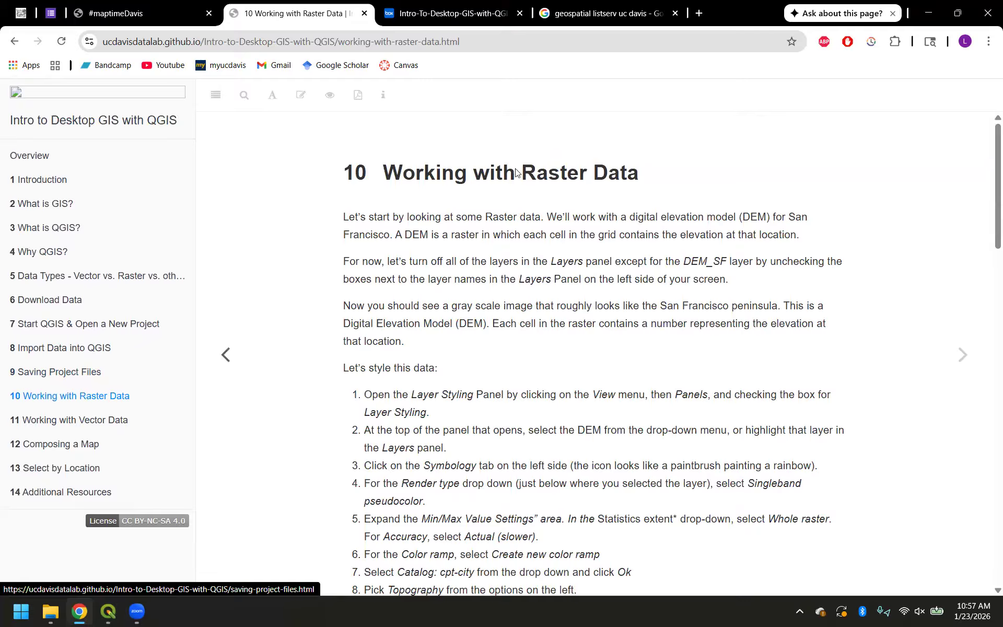
scroll(493, 337, "down", 15)
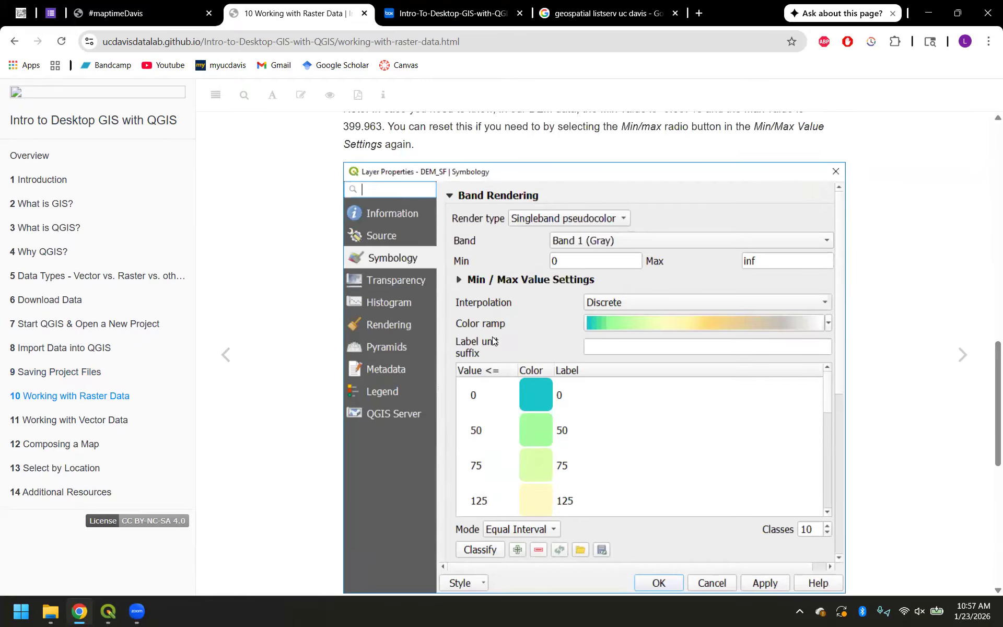
scroll(493, 340, "down", 9)
mouse_move(140, 590)
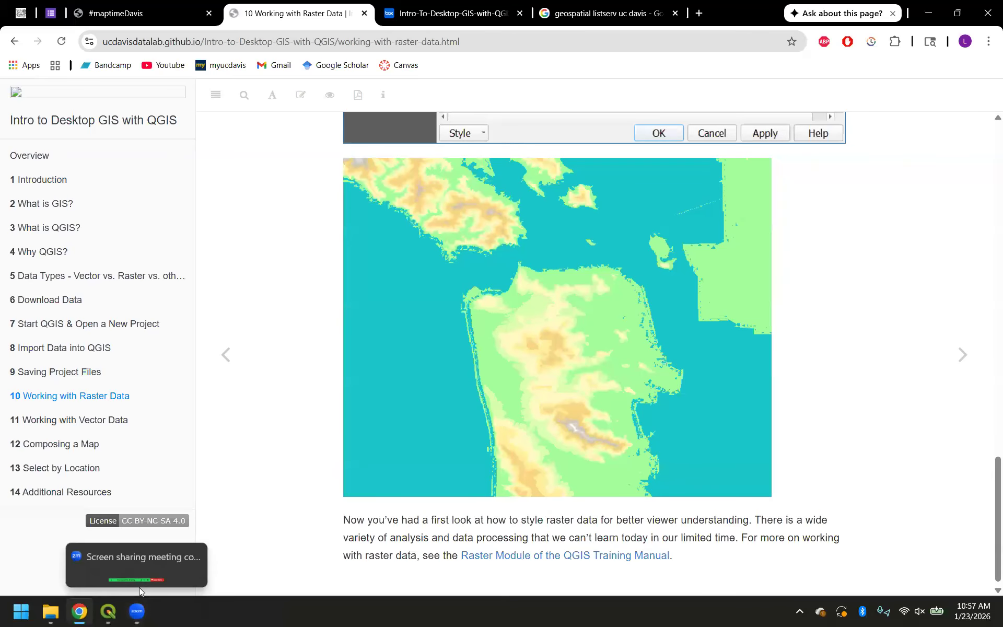
- Return to QGIS, show the DEM_SF raster layer and move it above all other layers
left_click(108, 611)
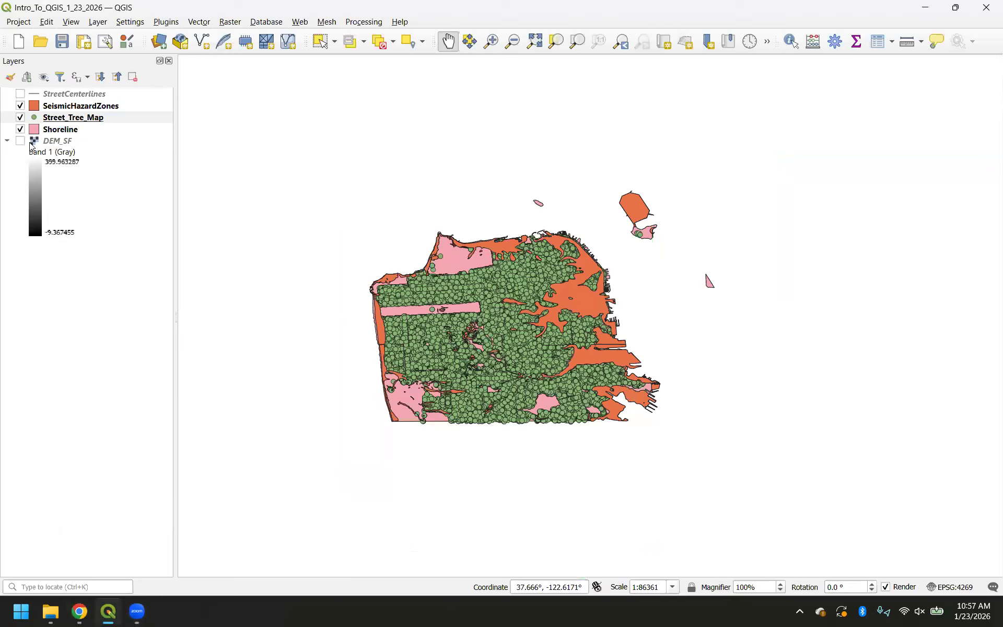
left_click(20, 141)
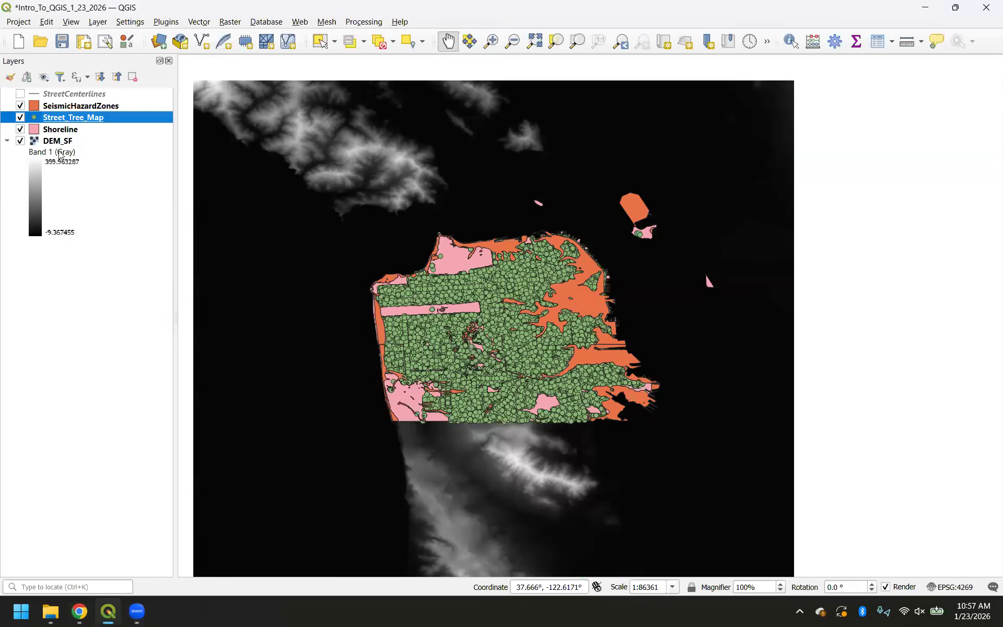
left_click_drag(58, 141, 72, 93)
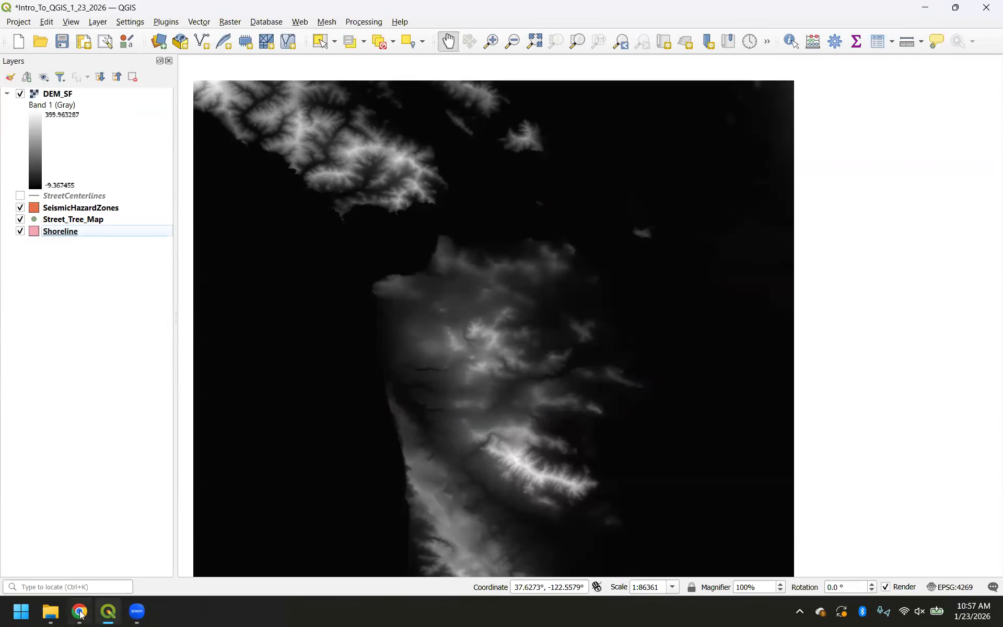
- Switch to Chrome and read the Single Symbol Styling instructions in chapter 11, Working with Vector Data
mouse_move(80, 612)
left_click(73, 539)
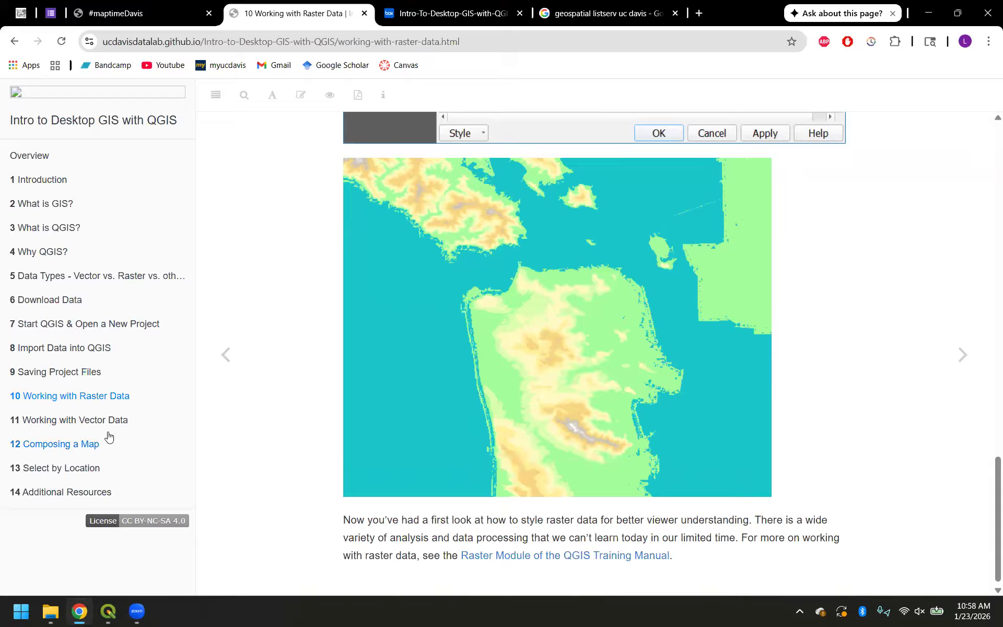
left_click(98, 421)
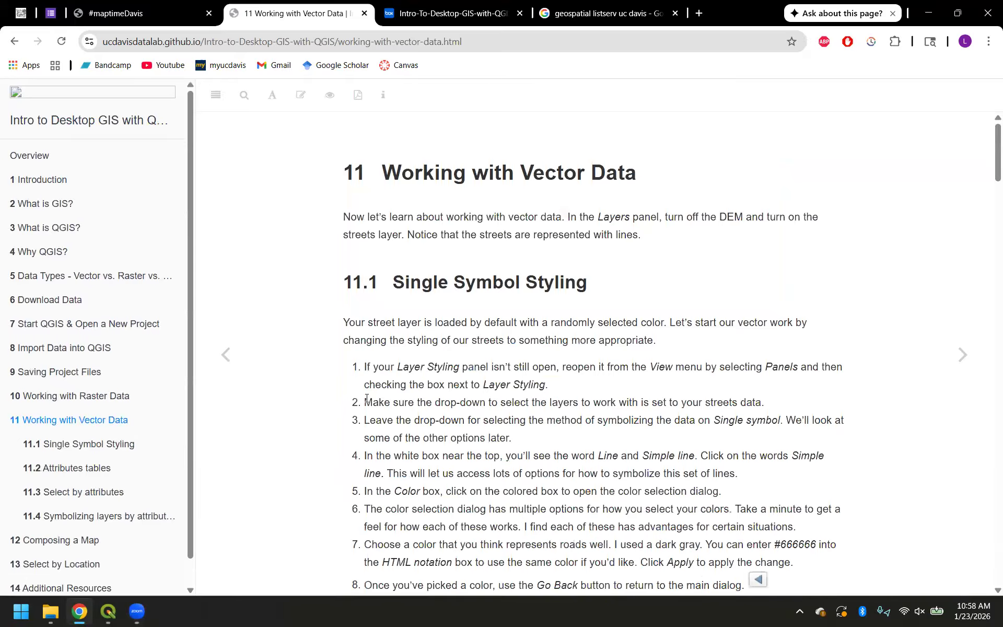
scroll(367, 399, "down", 1)
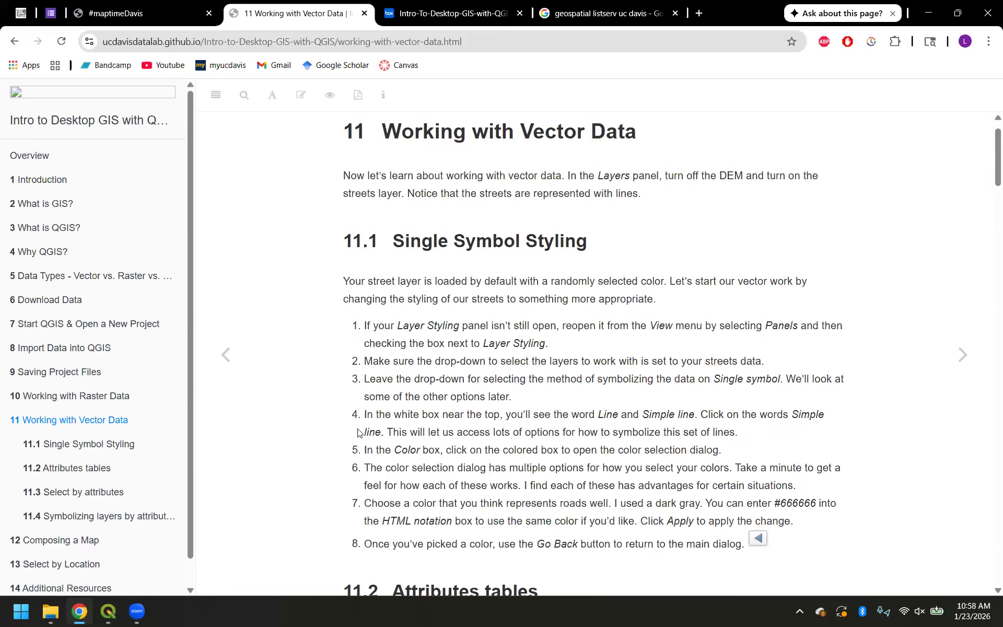
scroll(358, 433, "down", 1)
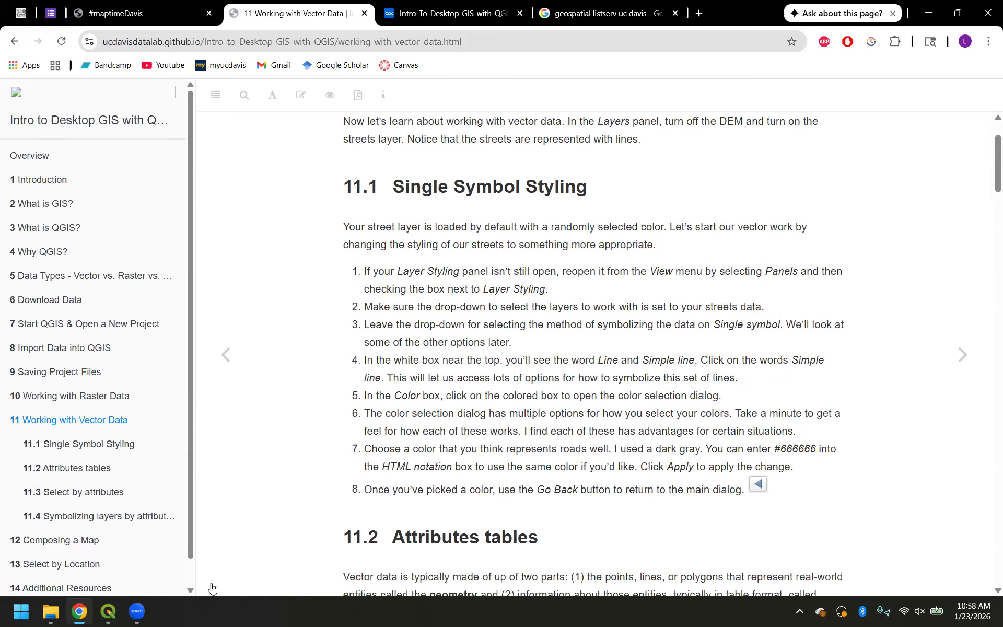
- Return to QGIS, hide the DEM_SF layer and move it below all other layers
left_click(103, 614)
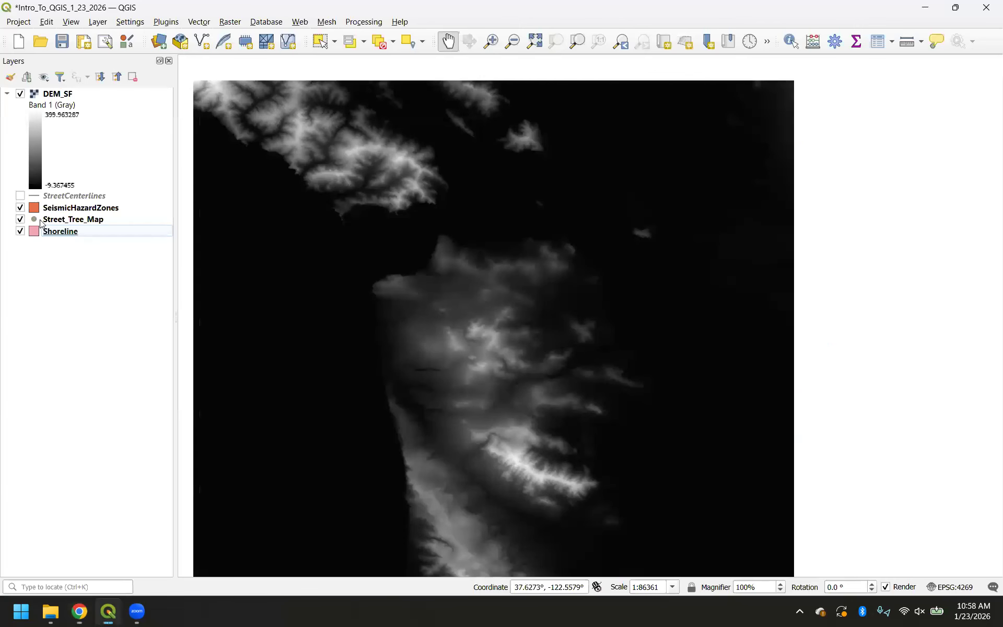
left_click(21, 94)
left_click_drag(68, 95, 42, 303)
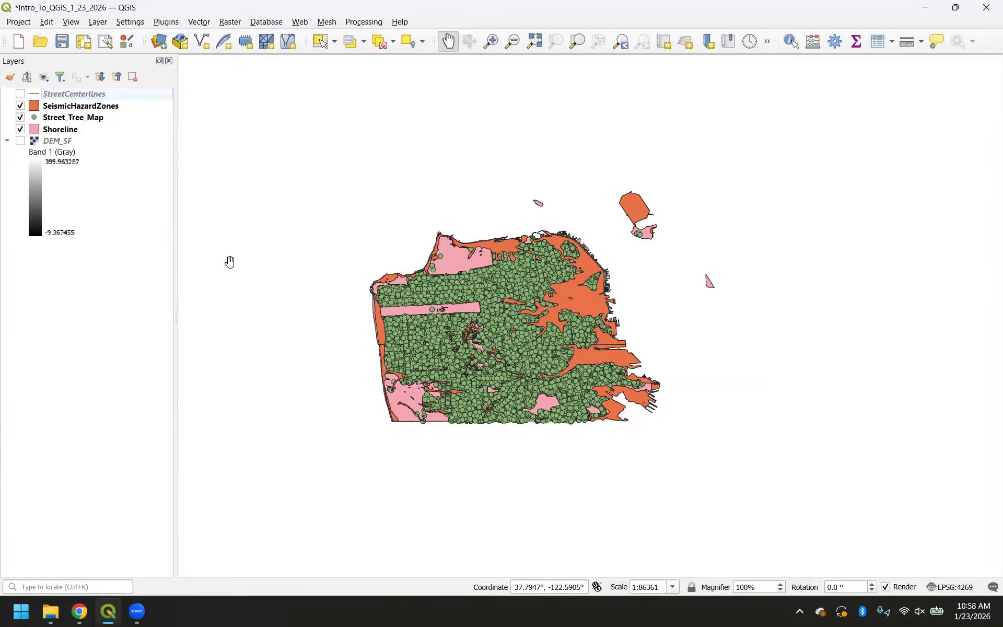
- Hide the Street_Tree_Map layer and show the StreetCenterlines layer
left_click(20, 118)
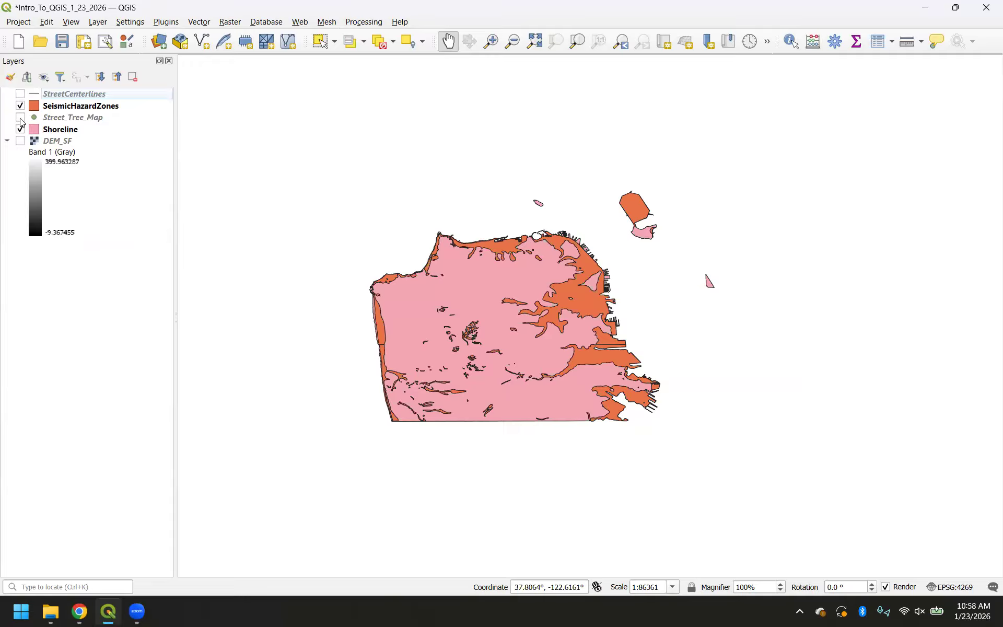
left_click(21, 96)
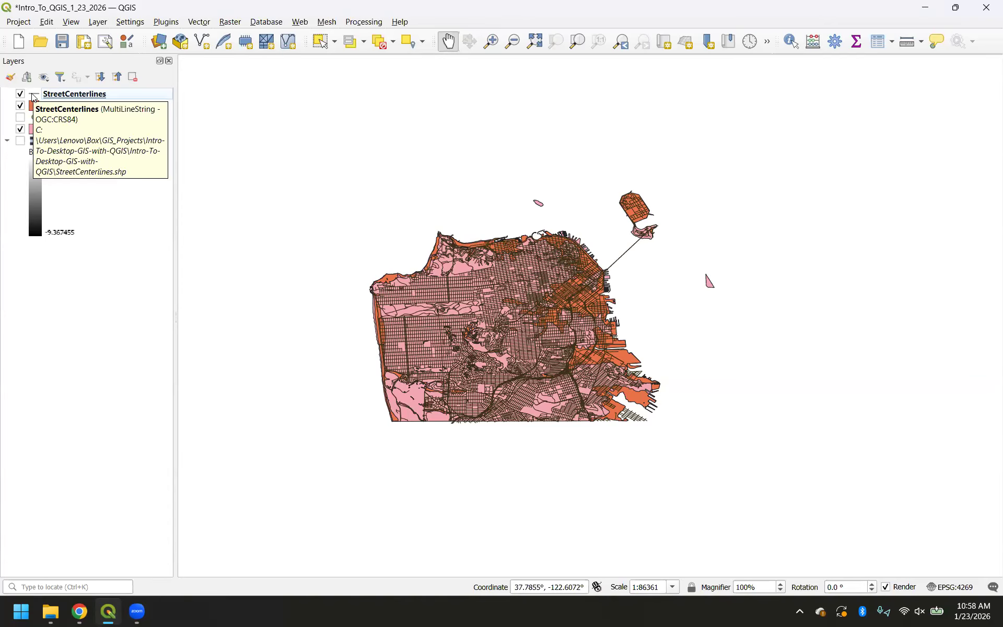
- View the symbology properties of the StreetCenterlines layer and close them without changes
left_click(33, 96)
double_click(32, 97)
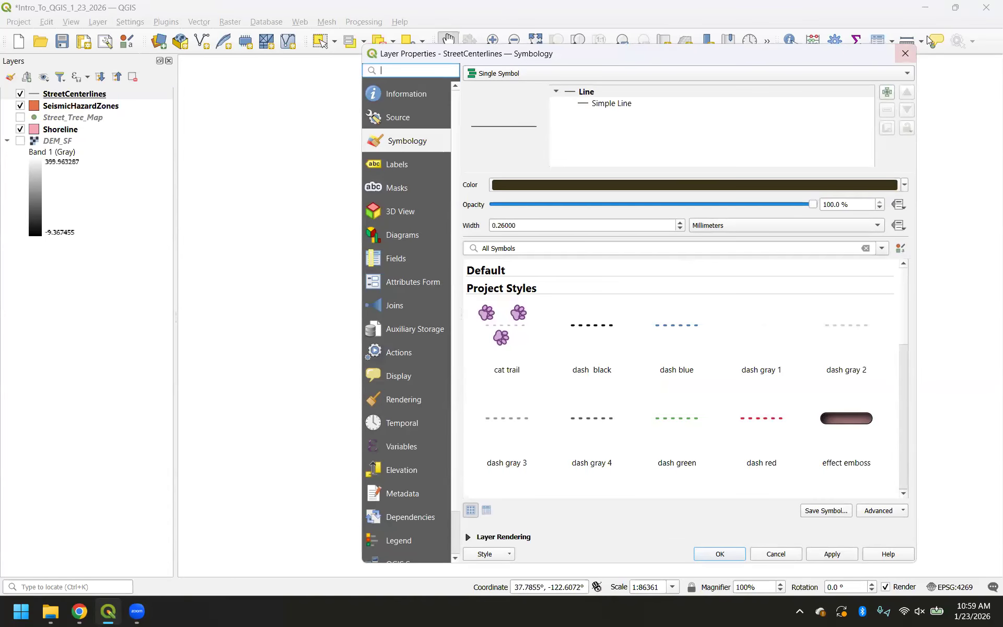
left_click(905, 53)
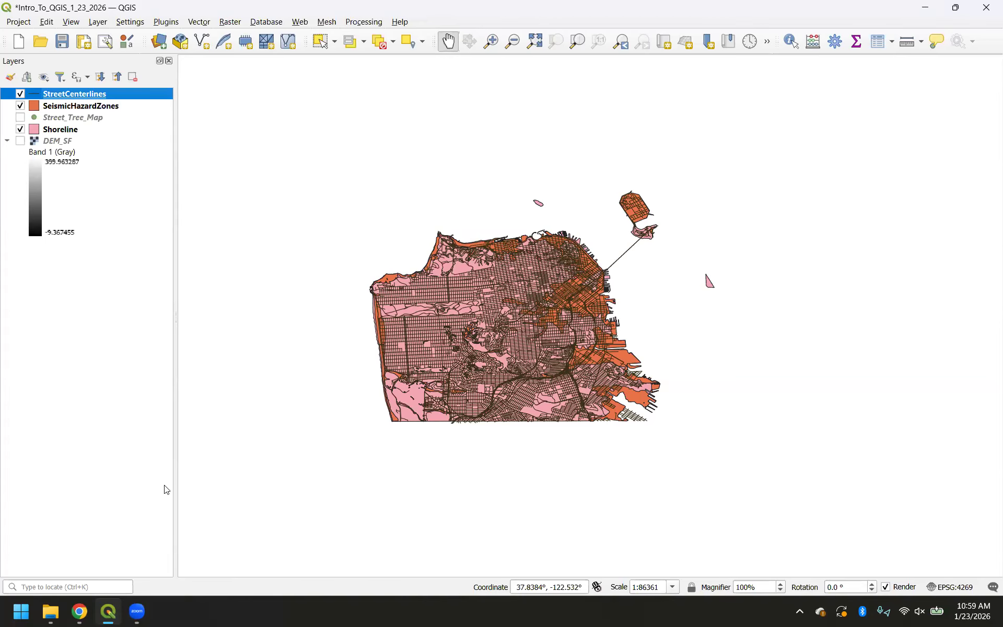
- Recheck the Single Symbol Styling steps of the workshop guide in Chrome and return to QGIS
mouse_move(80, 611)
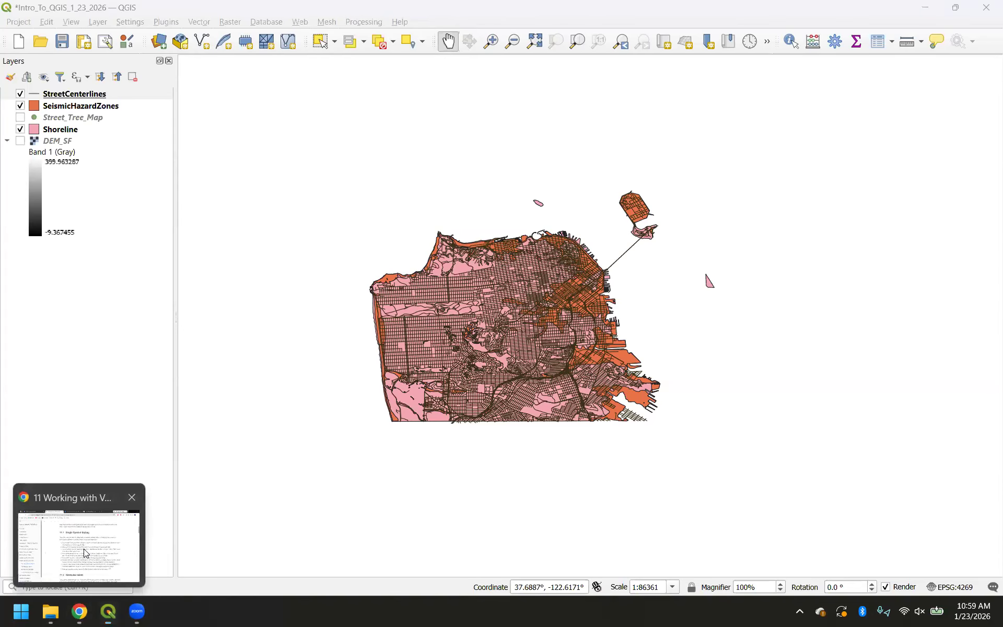
left_click(84, 549)
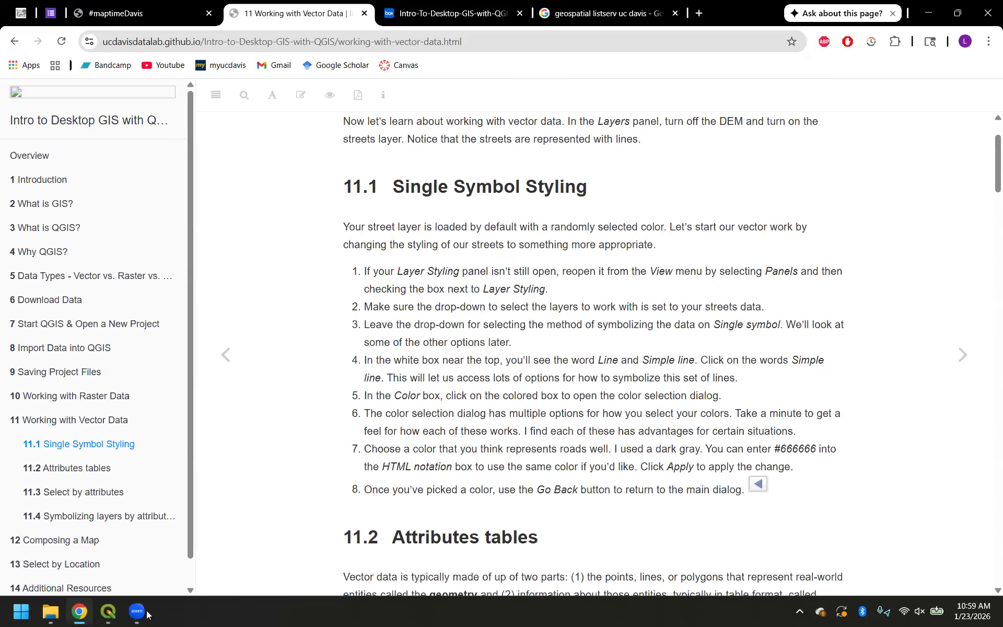
mouse_move(104, 612)
left_click(102, 548)
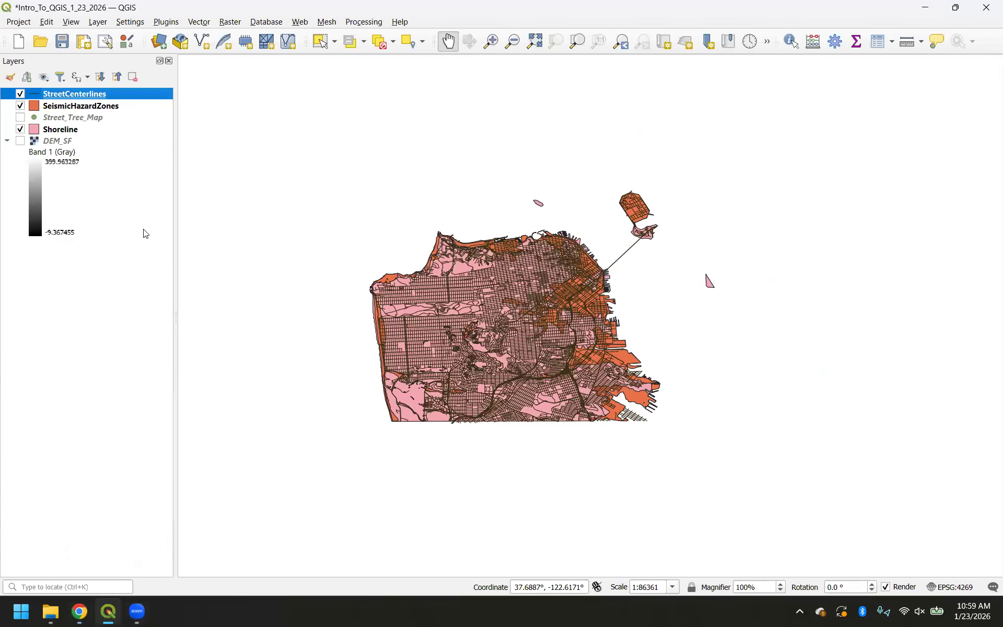
- Check the Single Symbol Styling instructions of the workshop guide in Chrome and return to QGIS
left_click(98, 22)
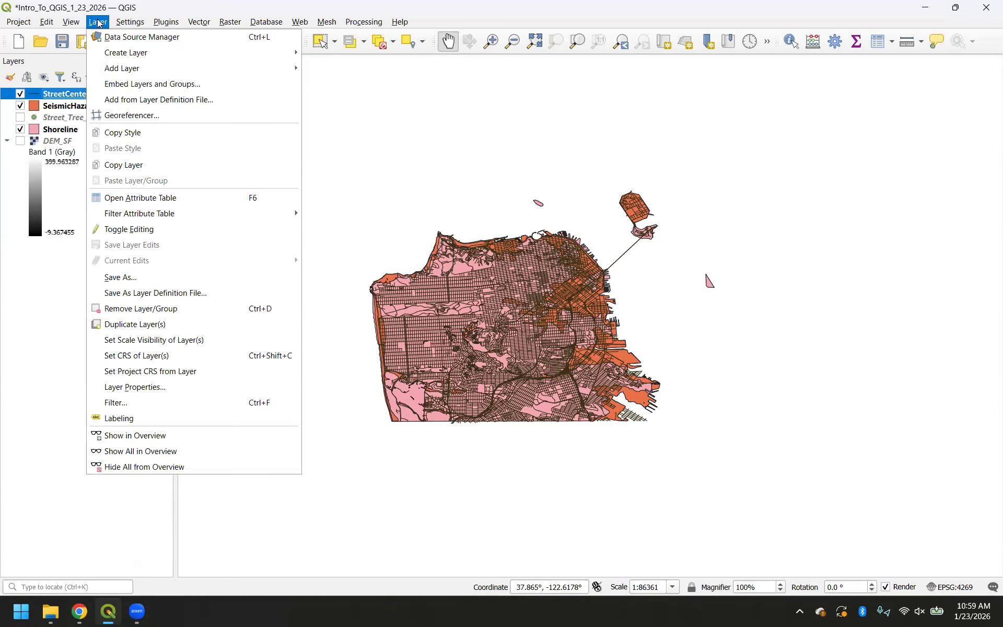
left_click(44, 333)
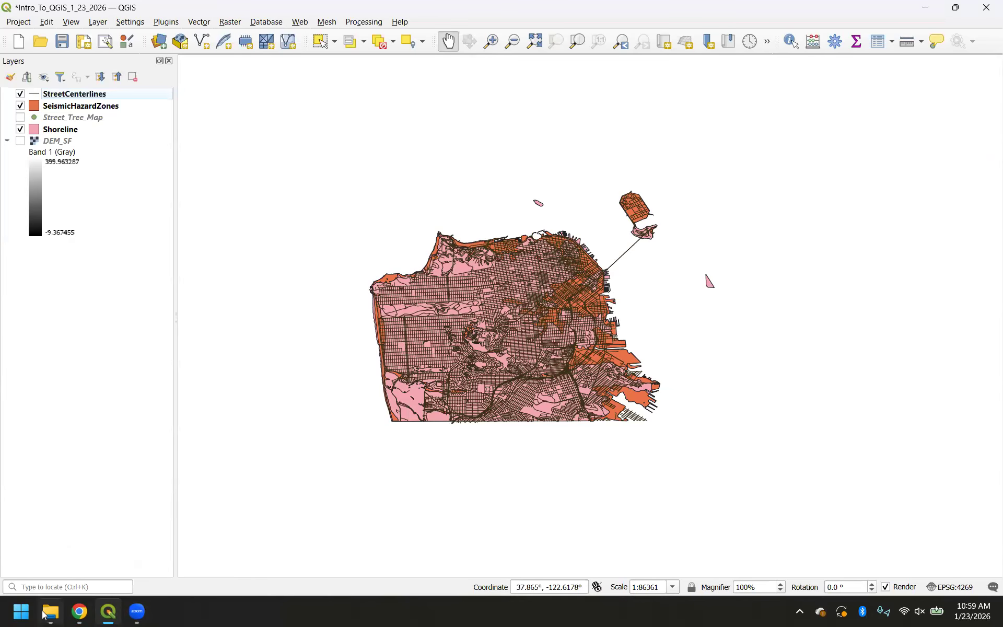
mouse_move(77, 613)
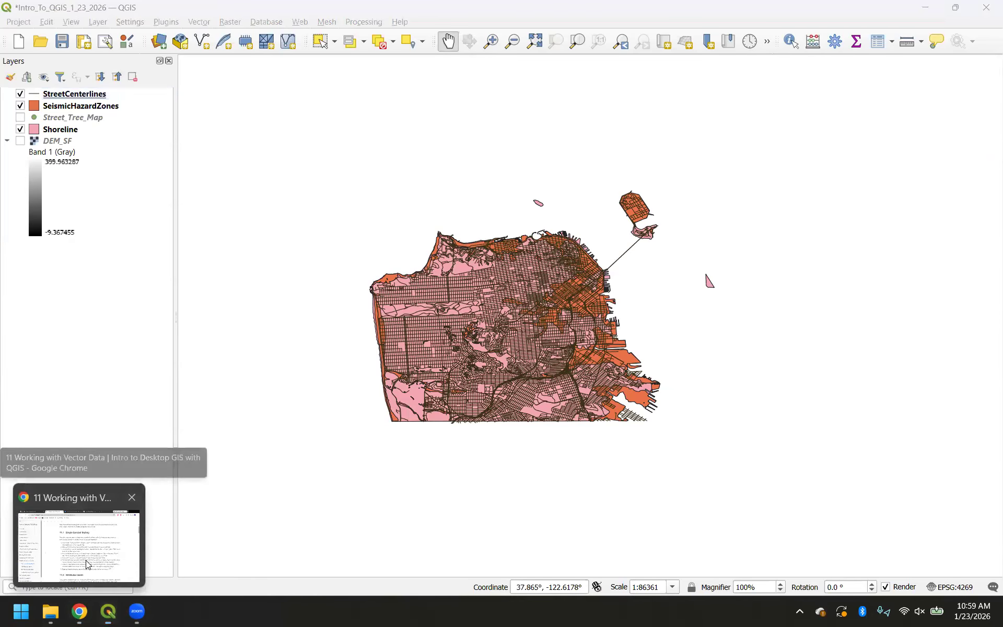
left_click(88, 564)
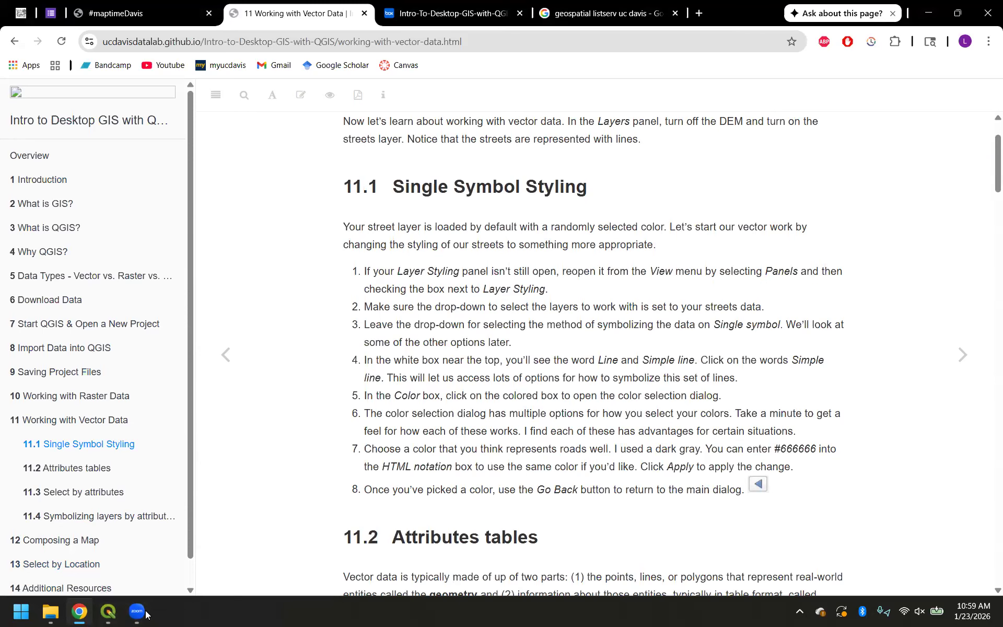
left_click(108, 611)
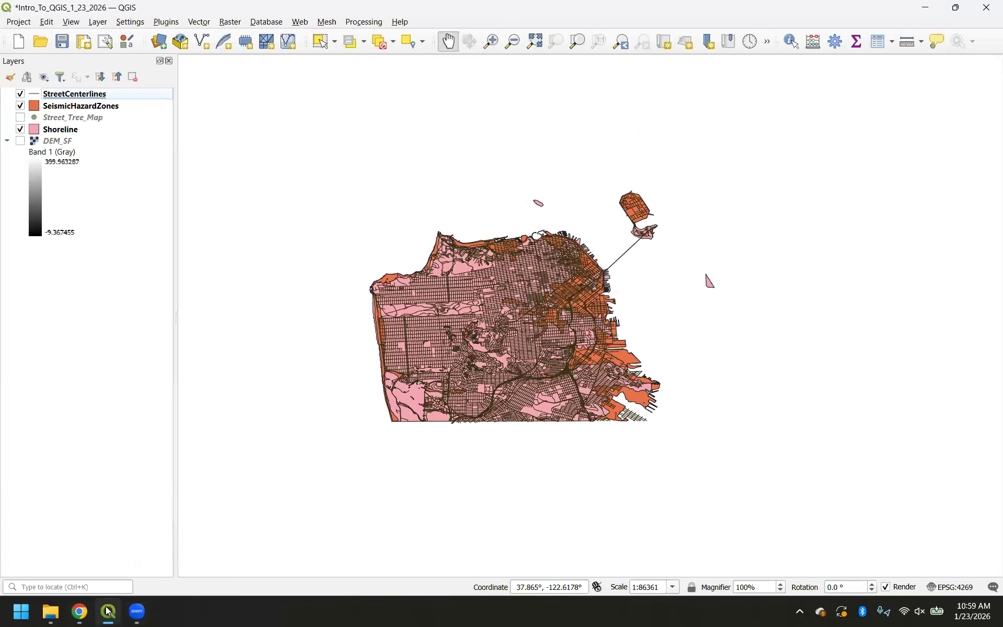
- Show the Layer Styling panel, widened so its options fit, with StreetCenterlines as the layer to style
left_click(69, 24)
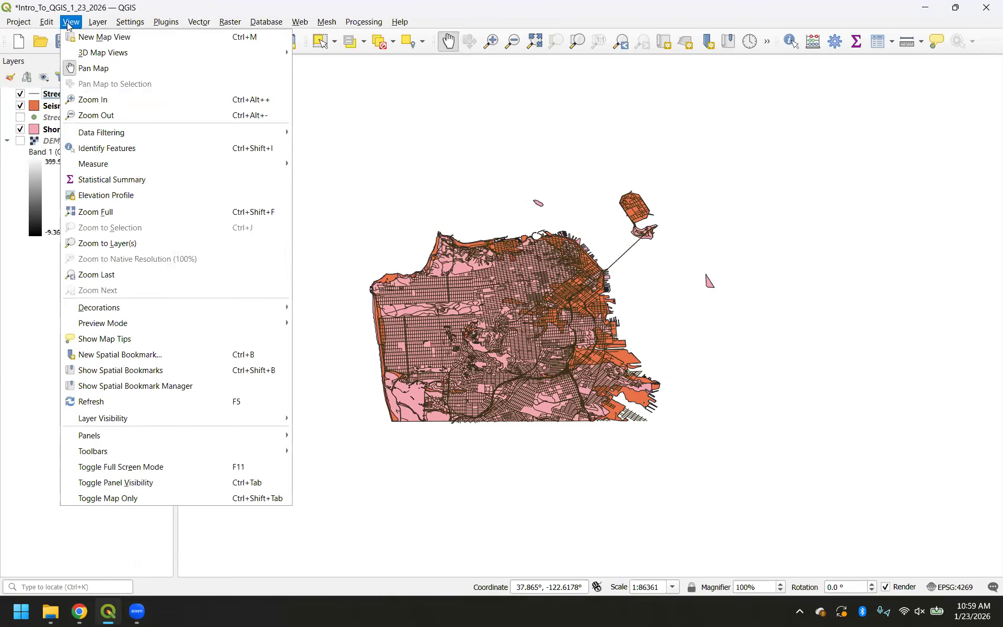
mouse_move(178, 436)
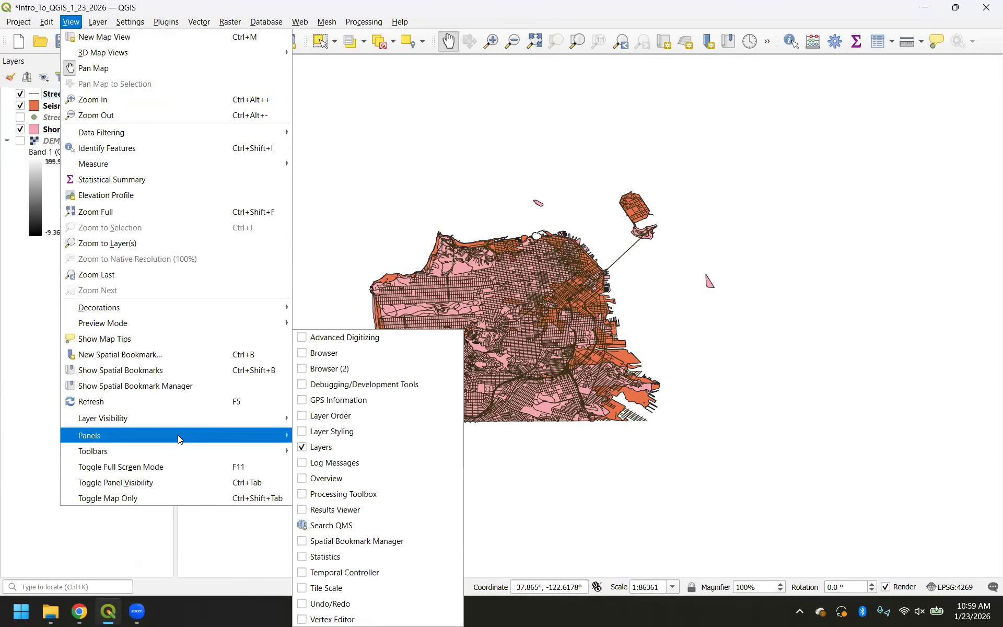
left_click(340, 438)
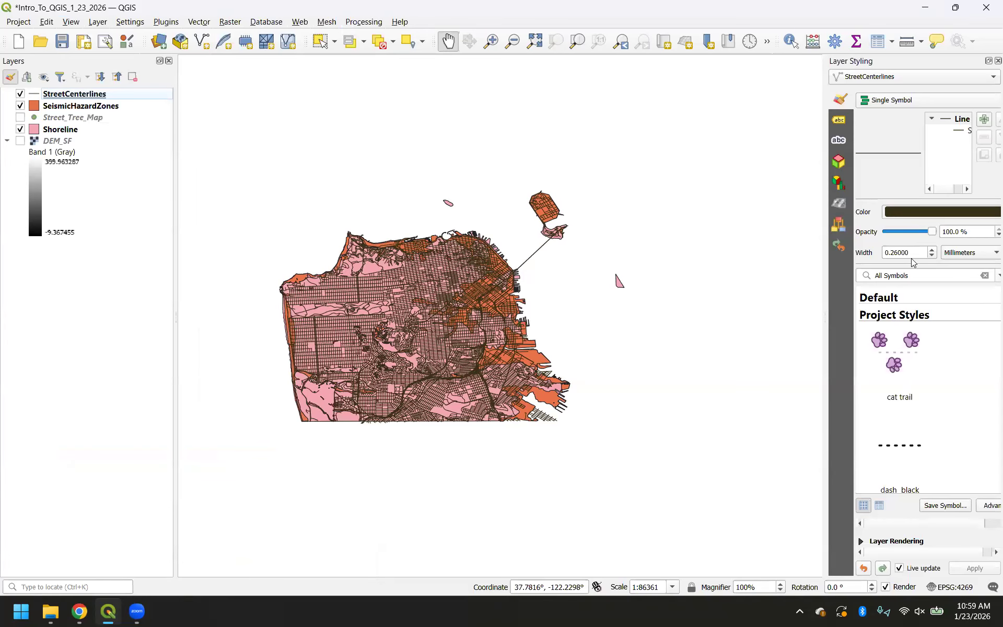
left_click_drag(824, 304, 643, 345)
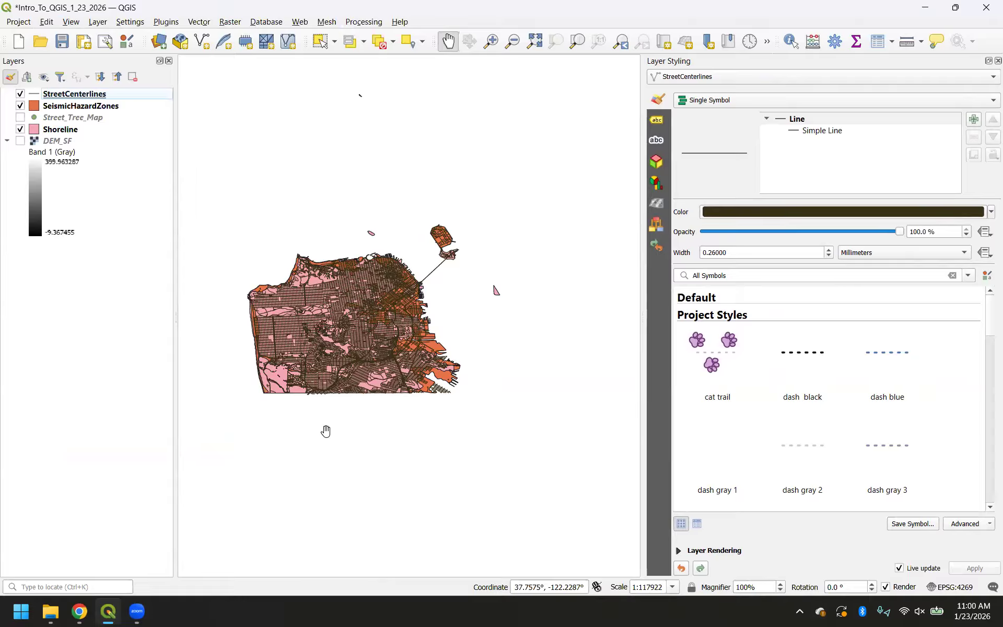
left_click(718, 79)
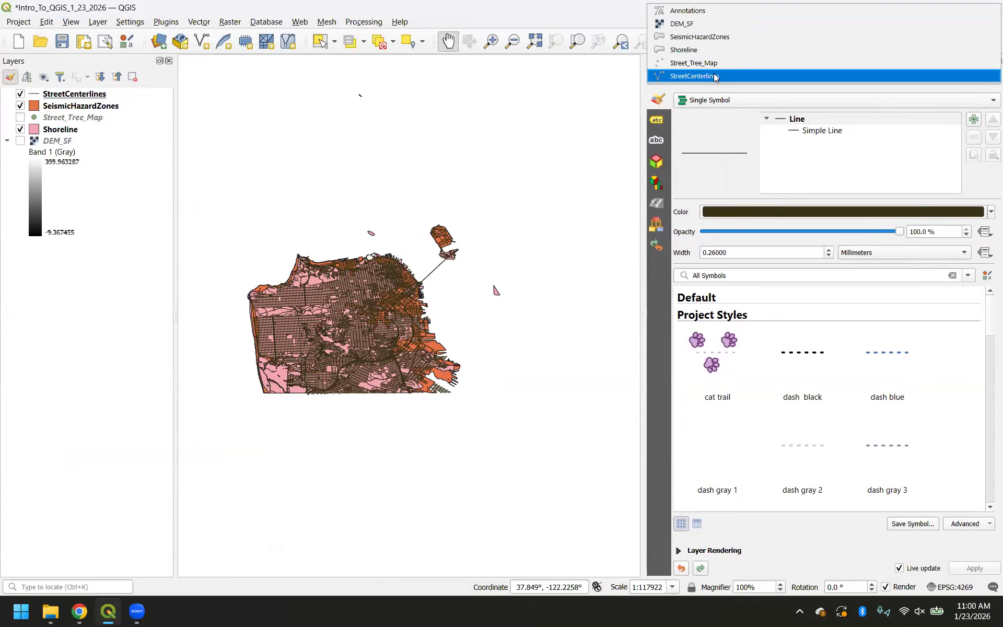
left_click(716, 77)
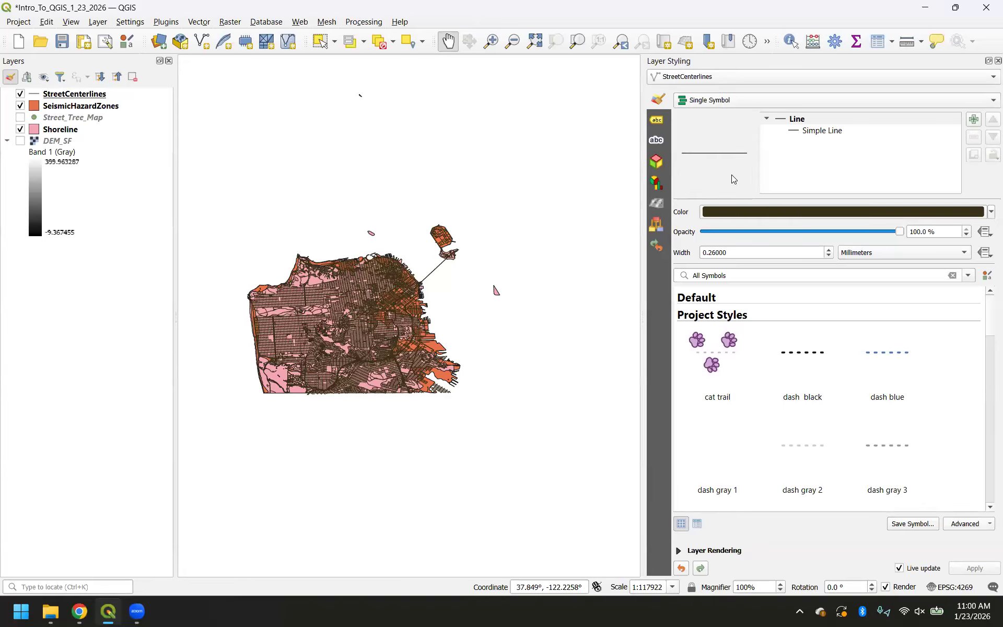
- Review the list of available panels, including the Layer Styling entry, and close it without changes
left_click(70, 22)
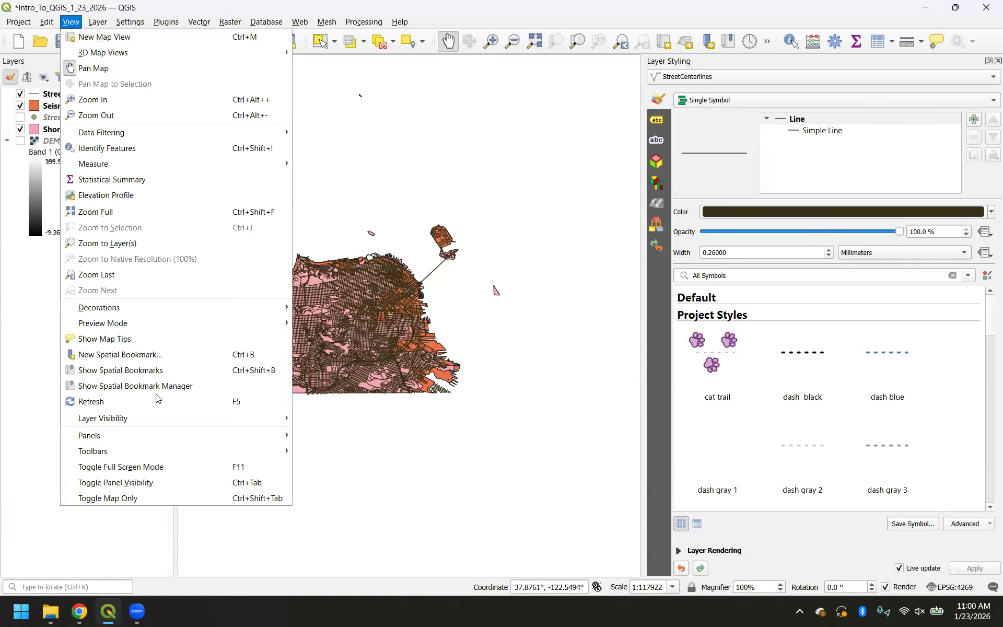
mouse_move(225, 435)
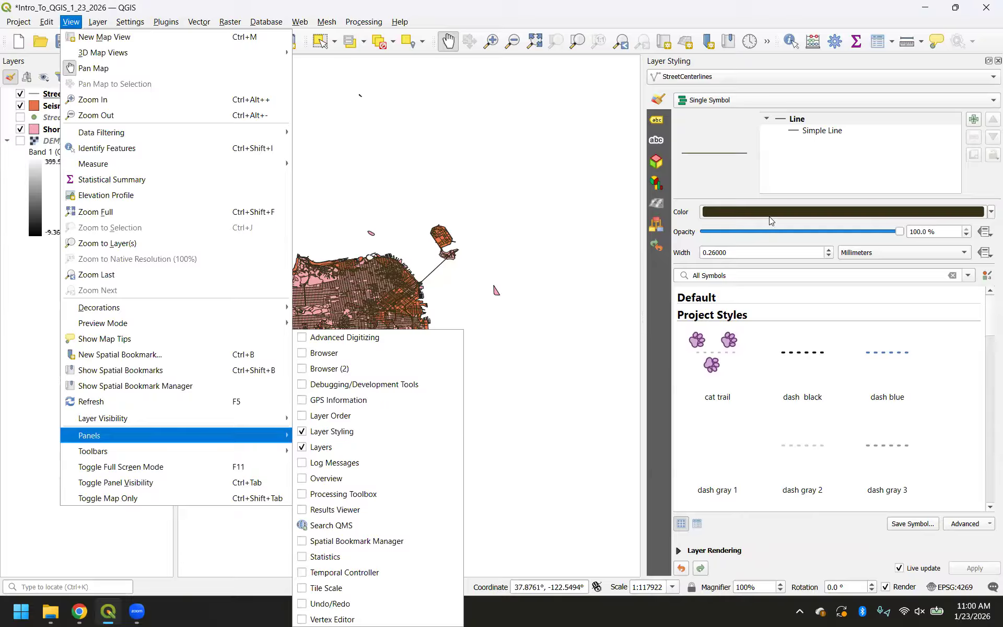
left_click(733, 184)
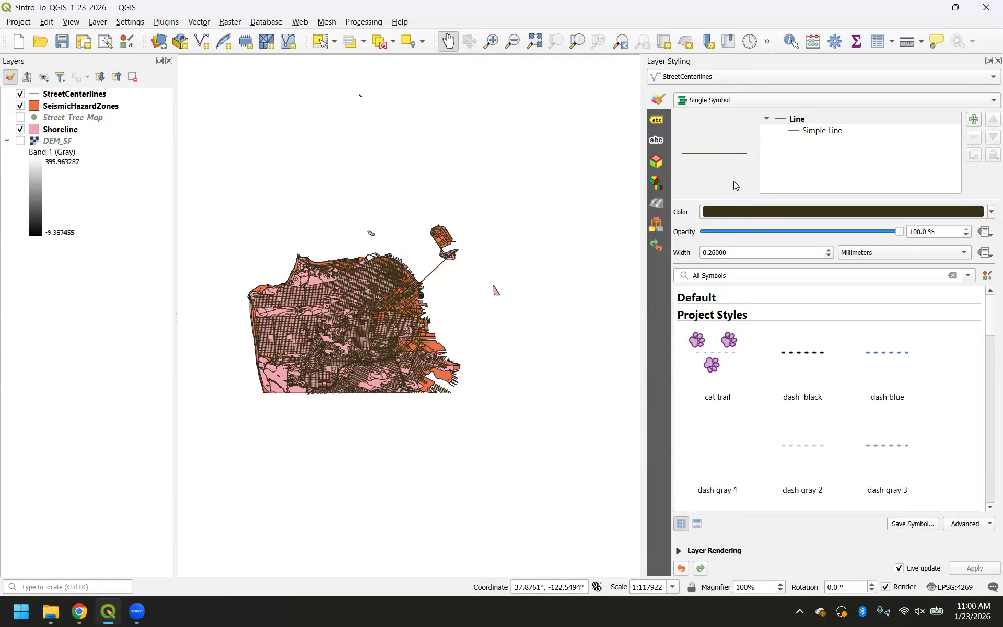
- Display the Simple Line symbol layer settings of StreetCenterlines, leaving the overall line color unchanged
left_click(990, 213)
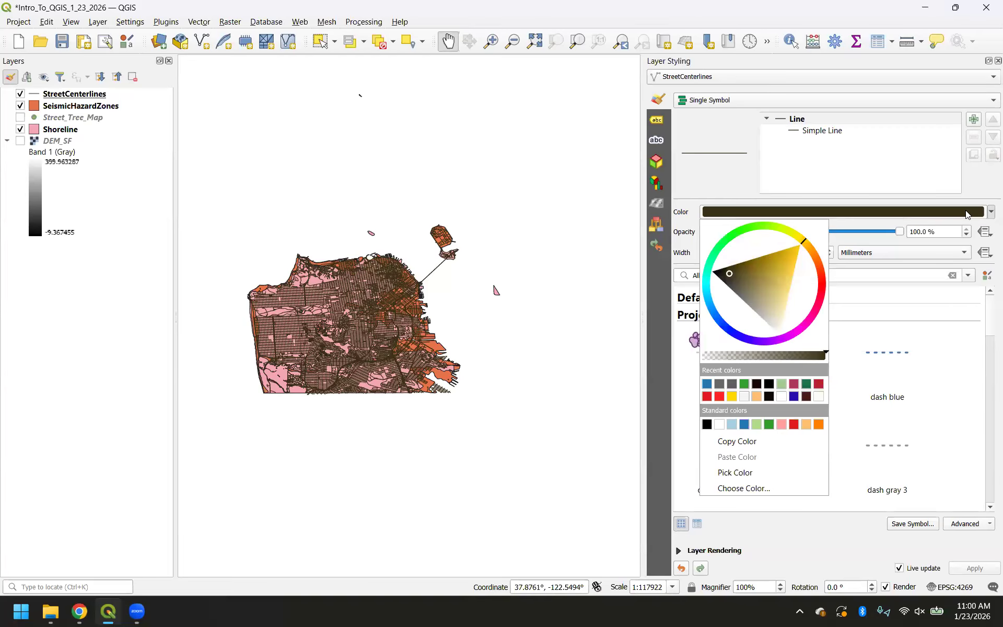
left_click(823, 132)
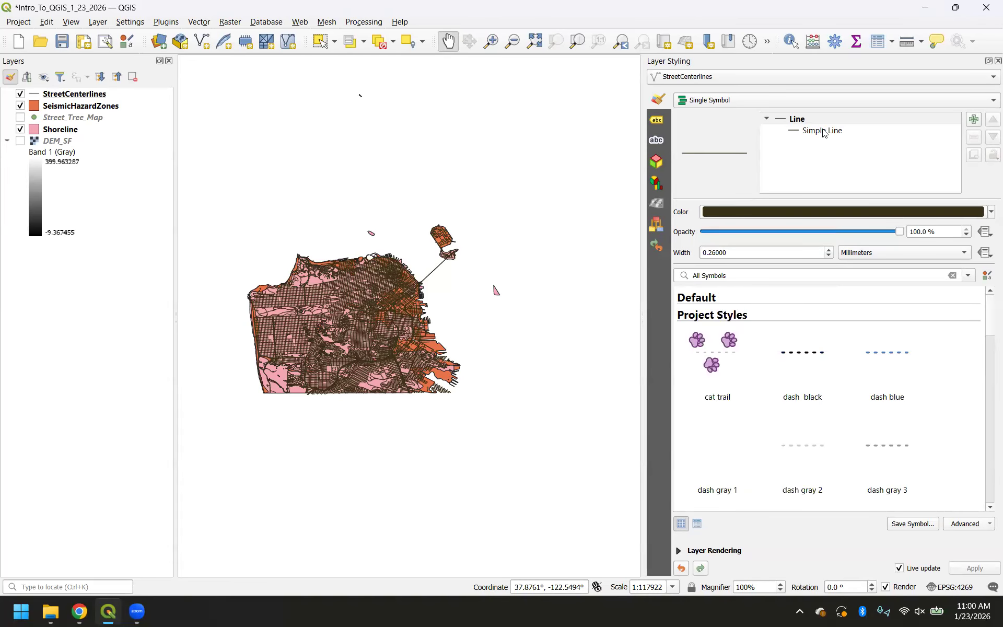
left_click(823, 132)
left_click(815, 119)
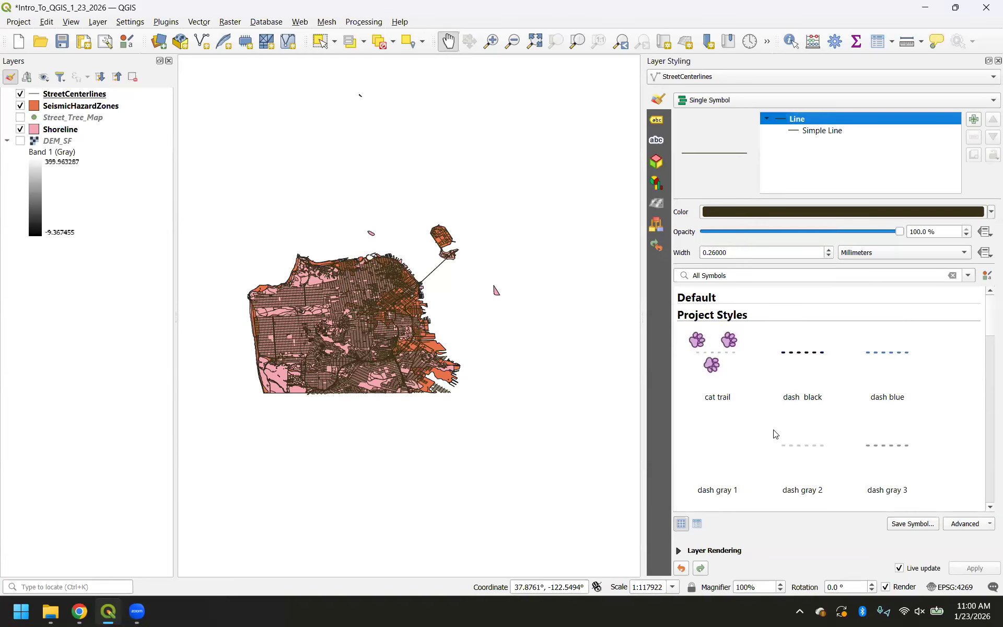
left_click(831, 135)
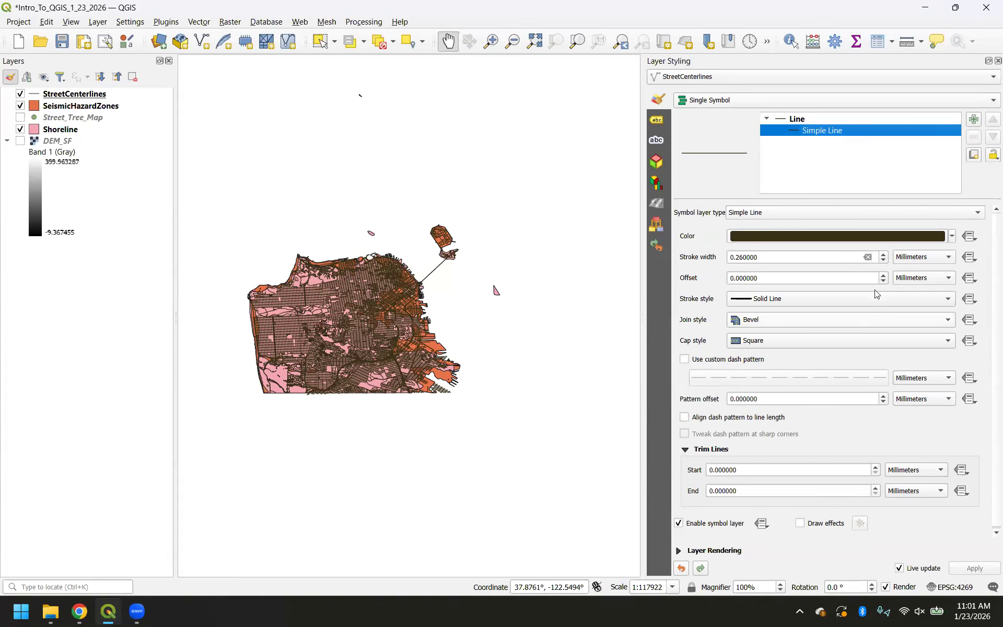
- Look through the line color selection methods: color ramp, color wheel, color swatches and color sampler
left_click(881, 238)
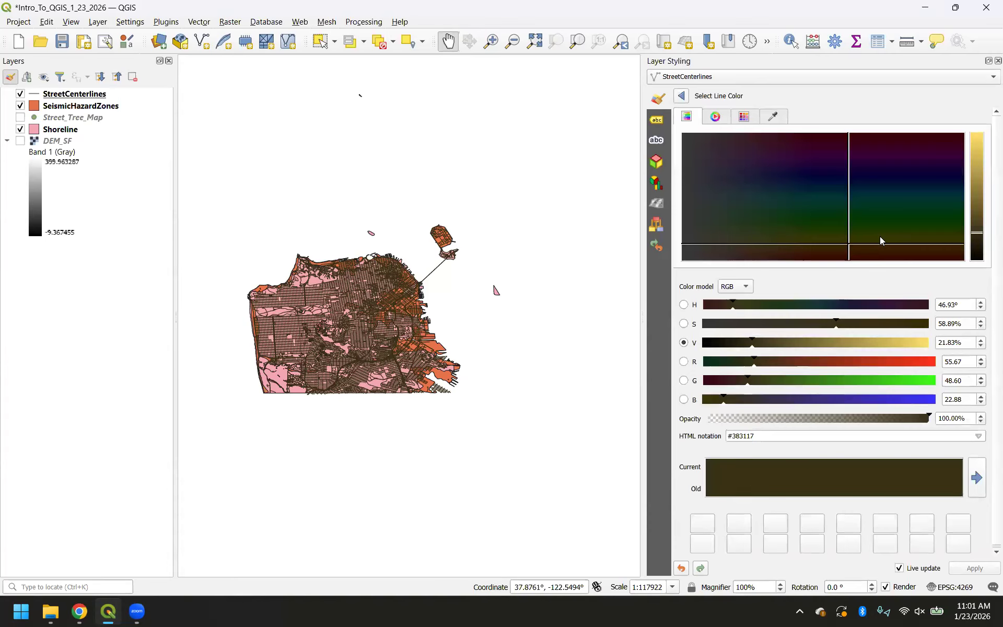
left_click(709, 116)
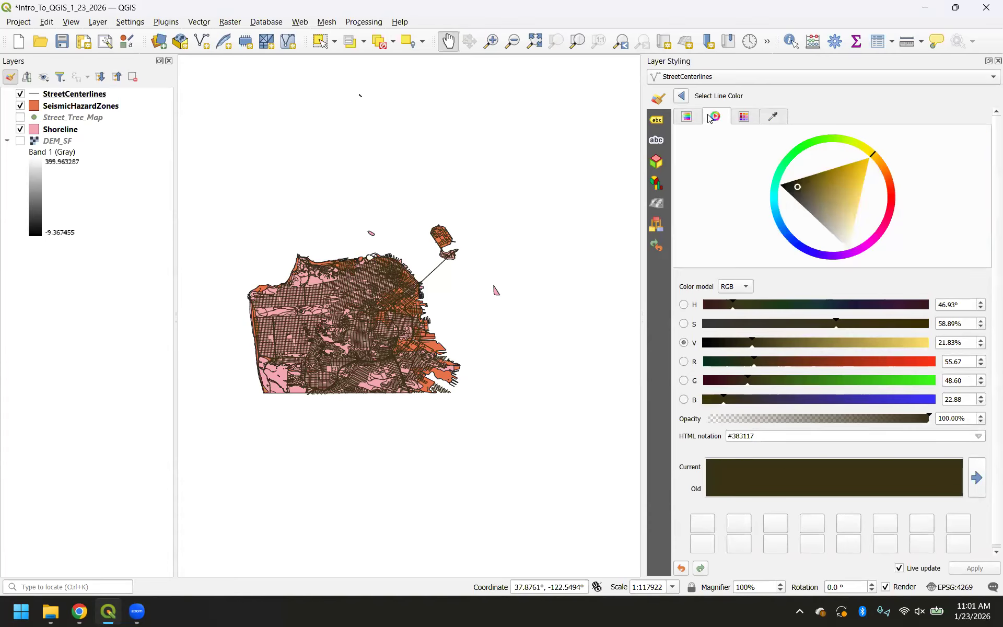
left_click(681, 96)
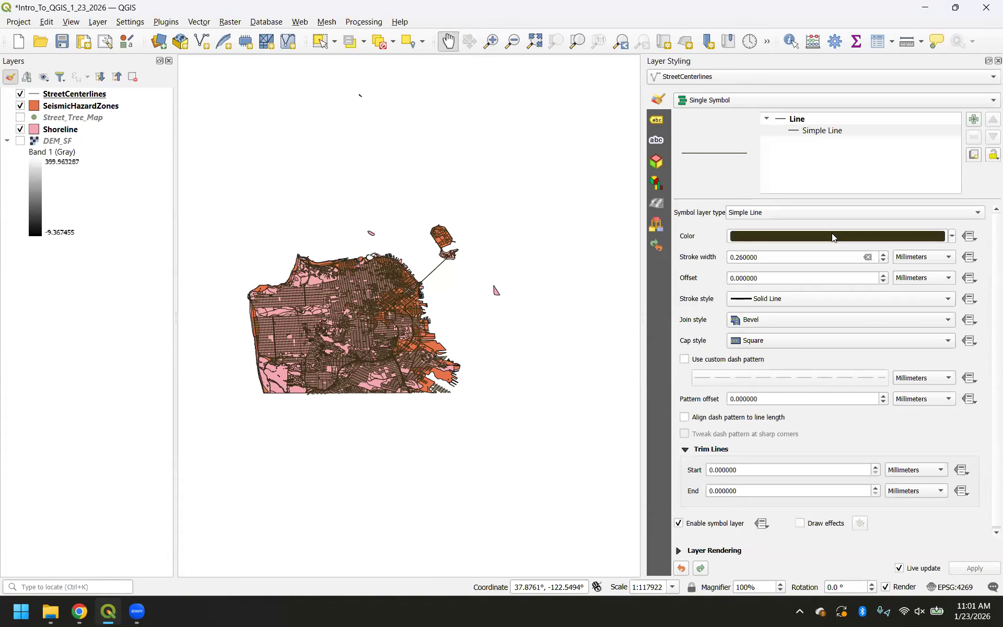
left_click(833, 239)
left_click(686, 118)
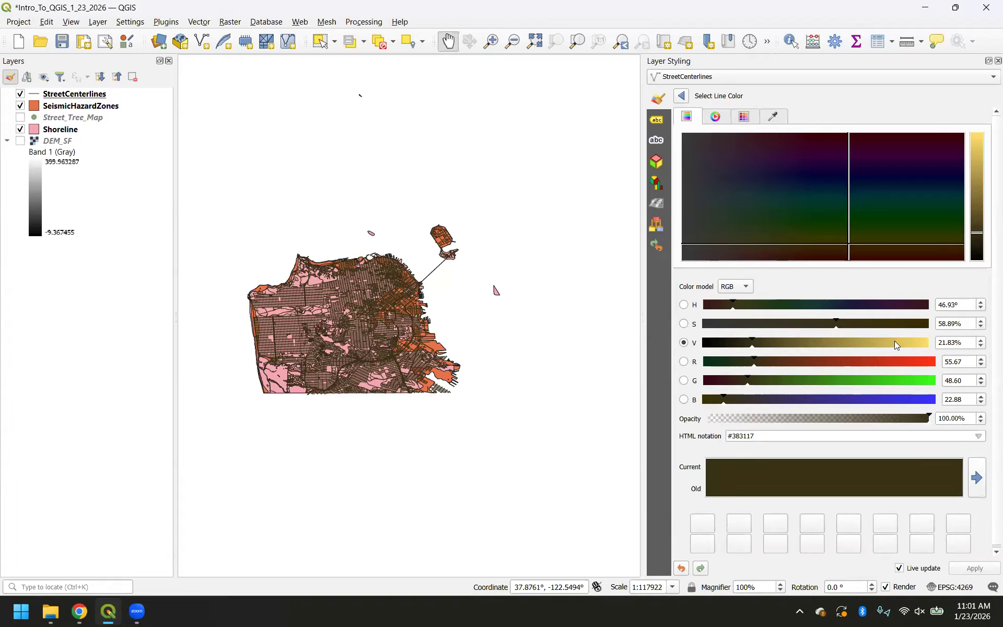
left_click(716, 117)
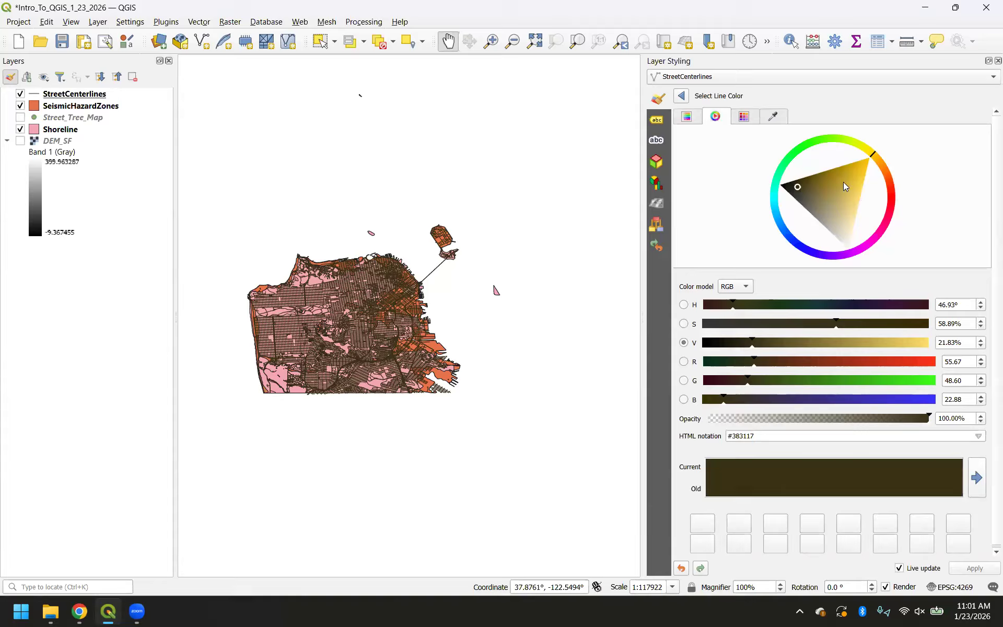
left_click(744, 117)
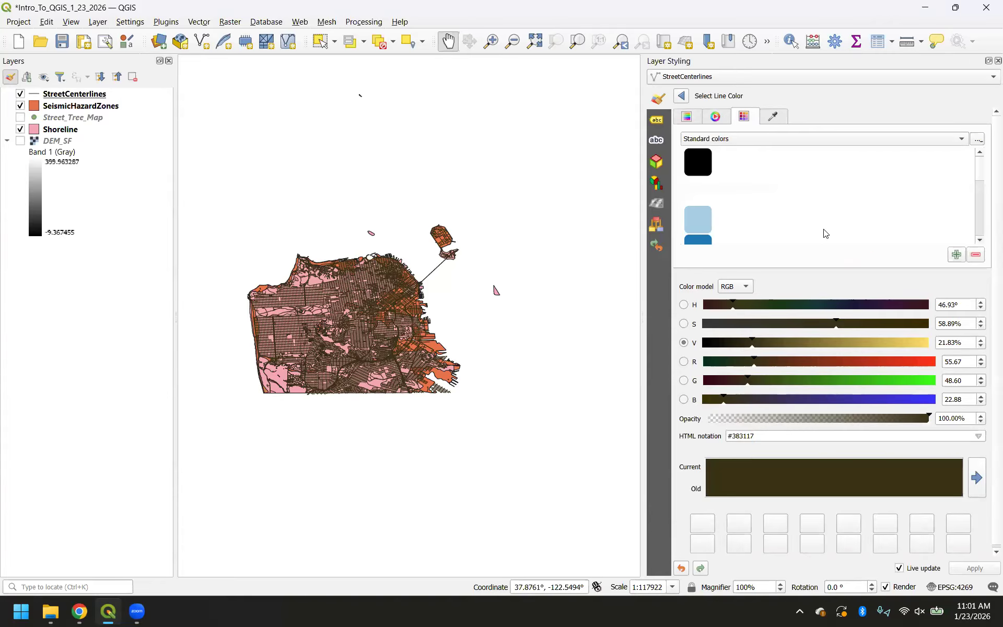
left_click(774, 117)
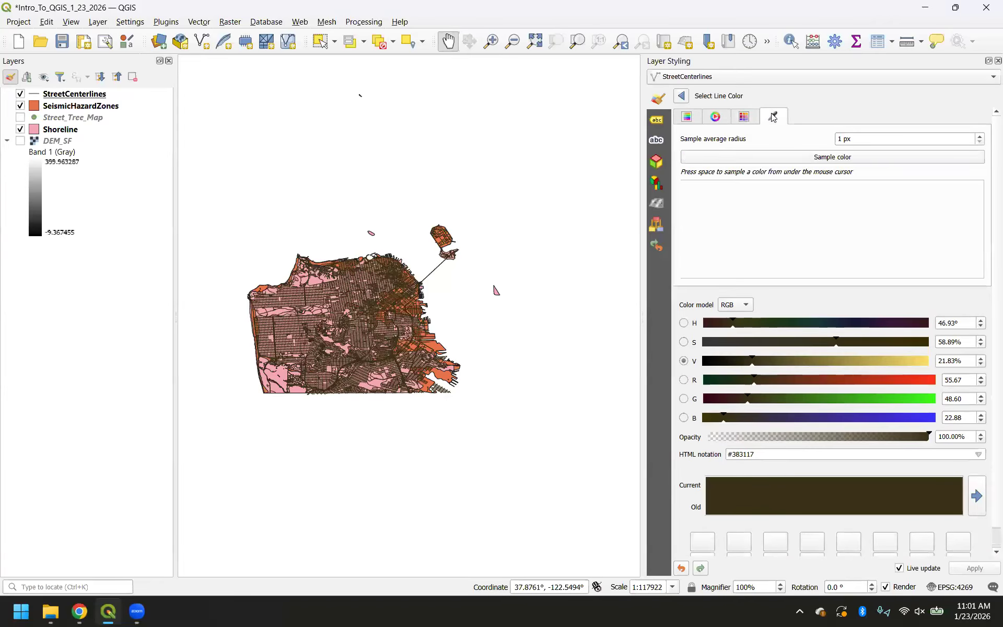
- Sample the pink color #e17ecd from the screen as the street line color and return to the symbol settings
left_click(828, 159)
left_click(837, 158)
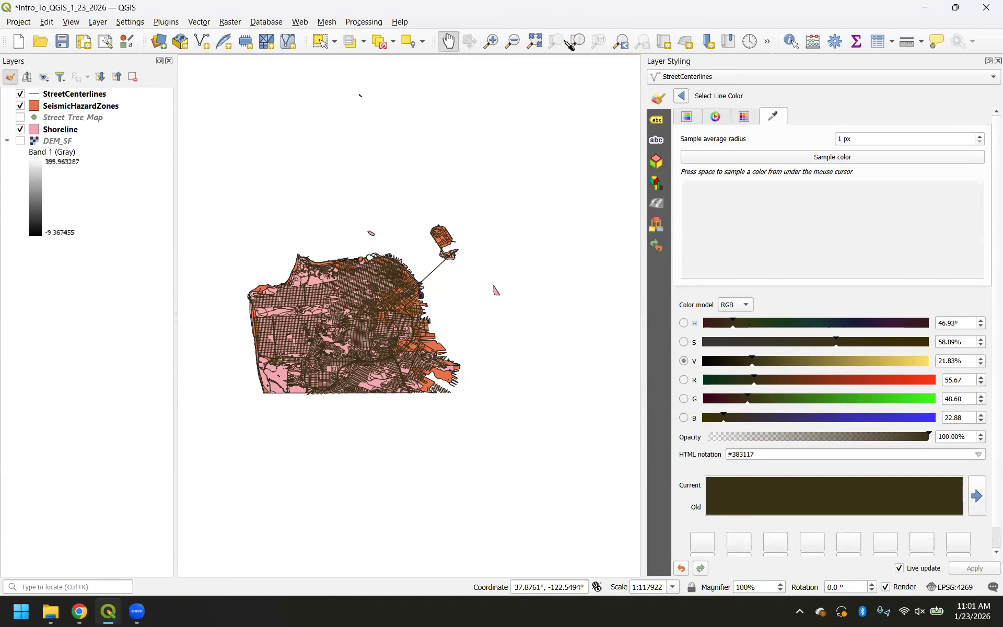
left_click(687, 121)
left_click(687, 120)
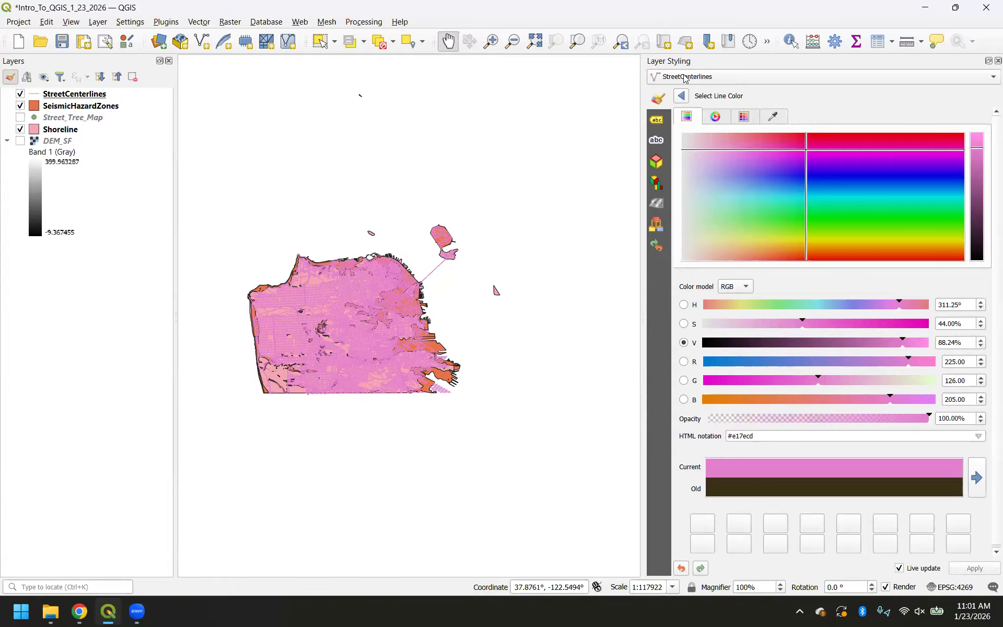
left_click(682, 97)
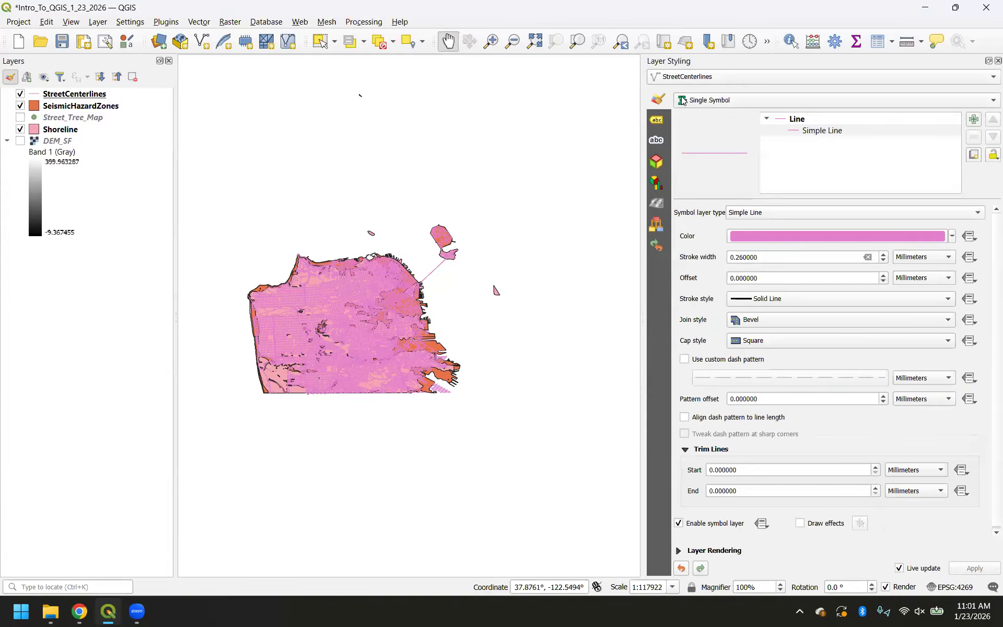
- Recheck that StreetCenterlines is the layer being styled and compare its Simple Line and Line symbol settings
left_click(703, 78)
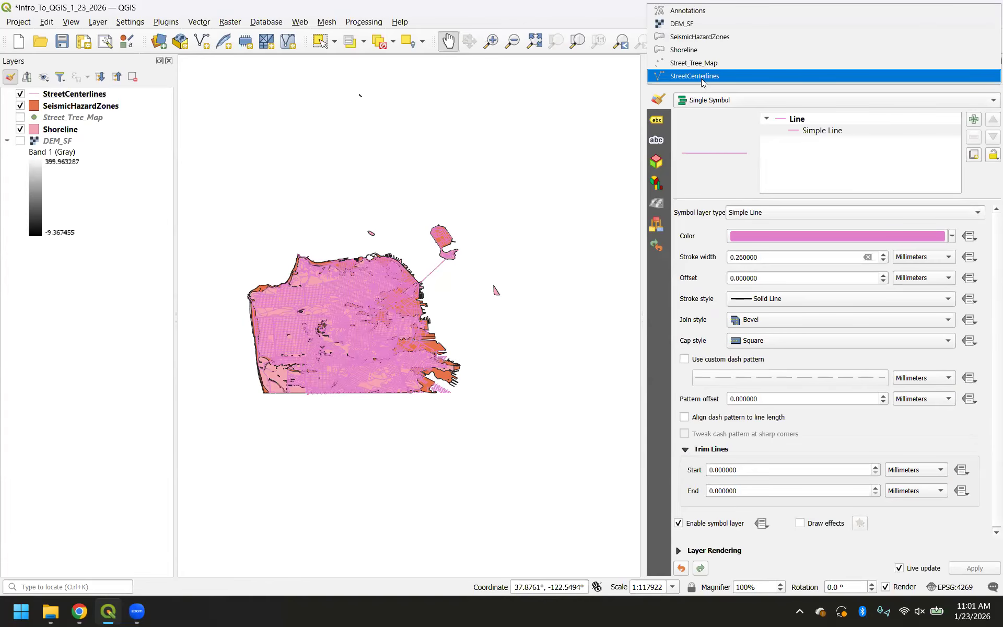
left_click(703, 77)
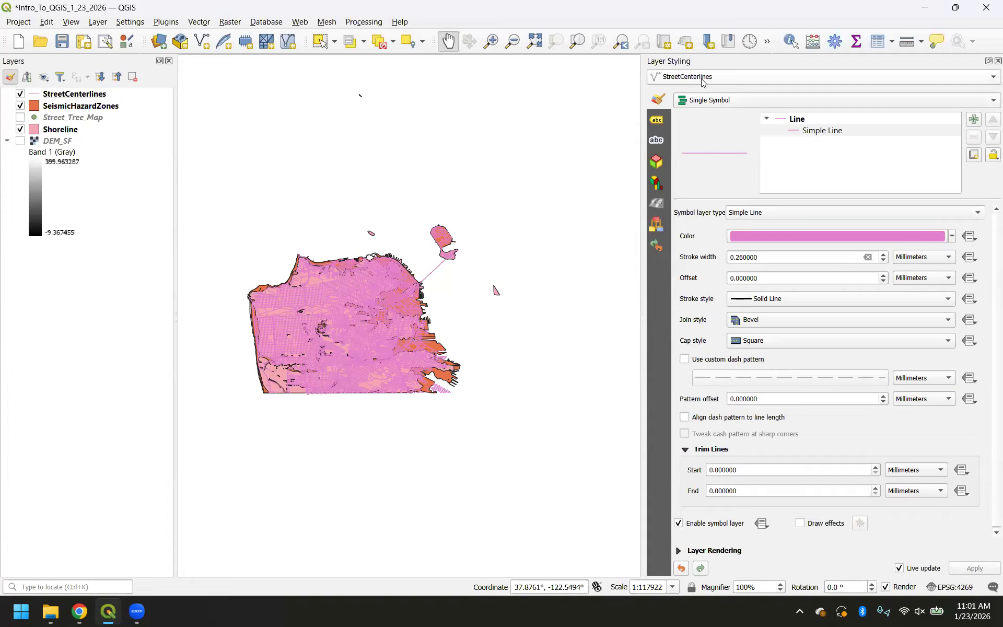
left_click(828, 132)
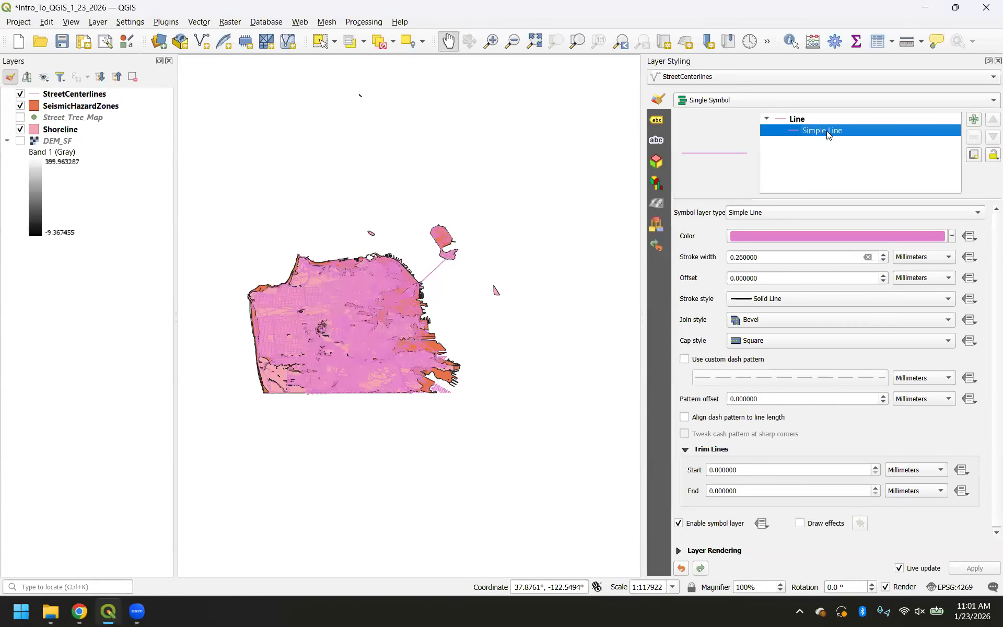
left_click(817, 123)
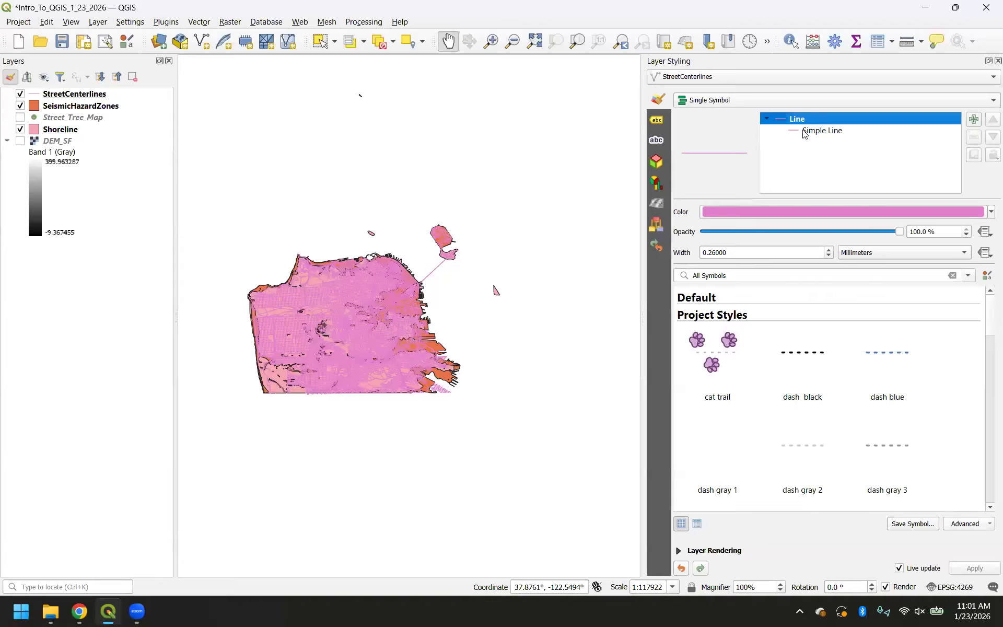
- Set the Simple Line color of StreetCenterlines to dark gray using the HTML notation #666666
left_click(819, 131)
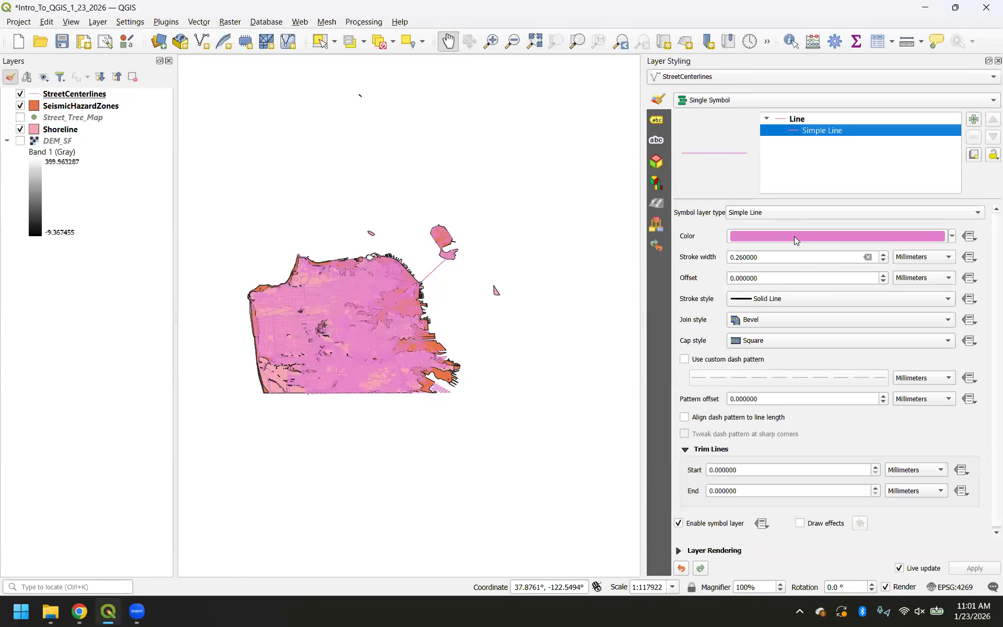
left_click(795, 237)
left_click(767, 435)
key("BackSpace")
key("BackSpace")
key("BackSpace")
key("BackSpace")
key("BackSpace")
key("BackSpace")
key("BackSpace")
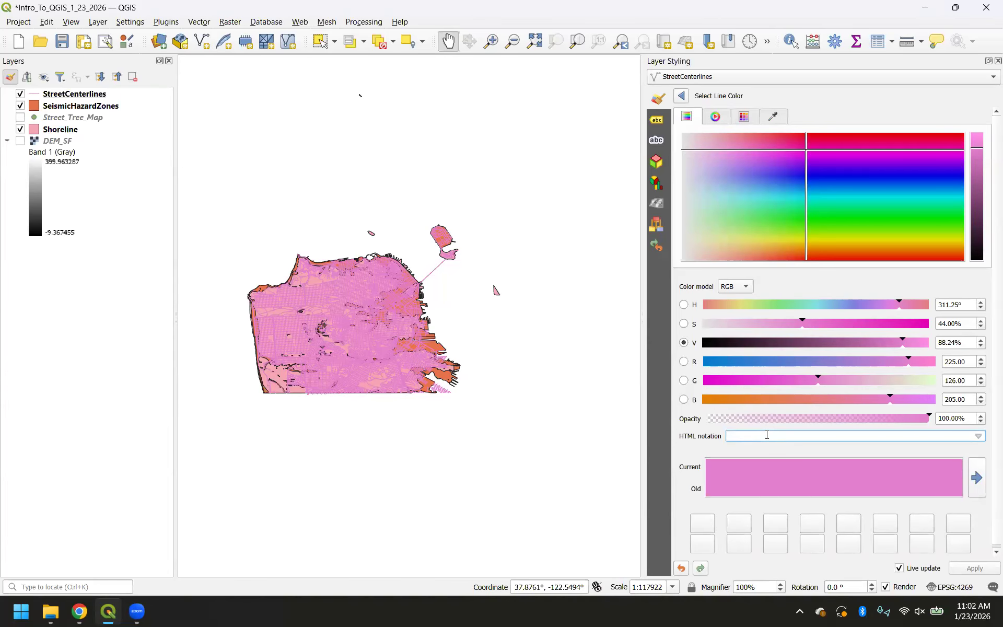
type("#666666")
key("Return")
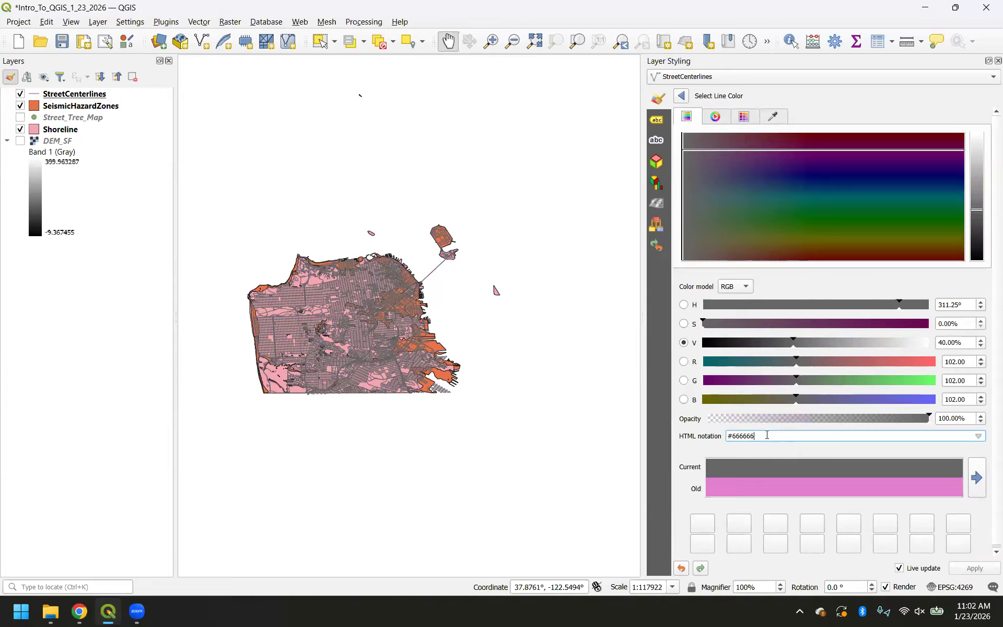
- Set the StreetCenterlines line color to olive #63663c from the color ramp and return to the symbol settings
left_click(682, 97)
left_click(799, 237)
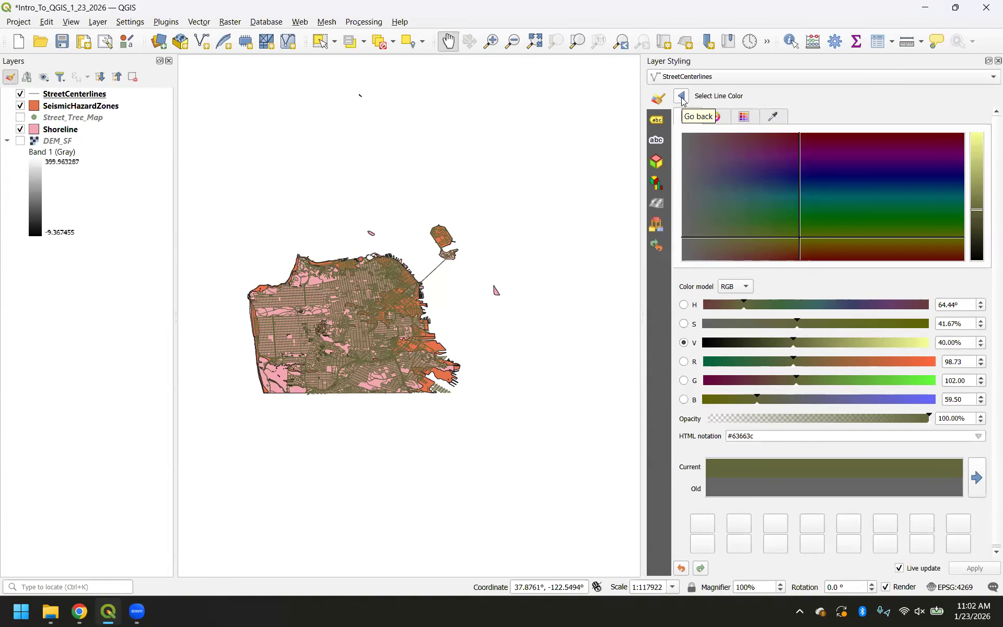
left_click(682, 99)
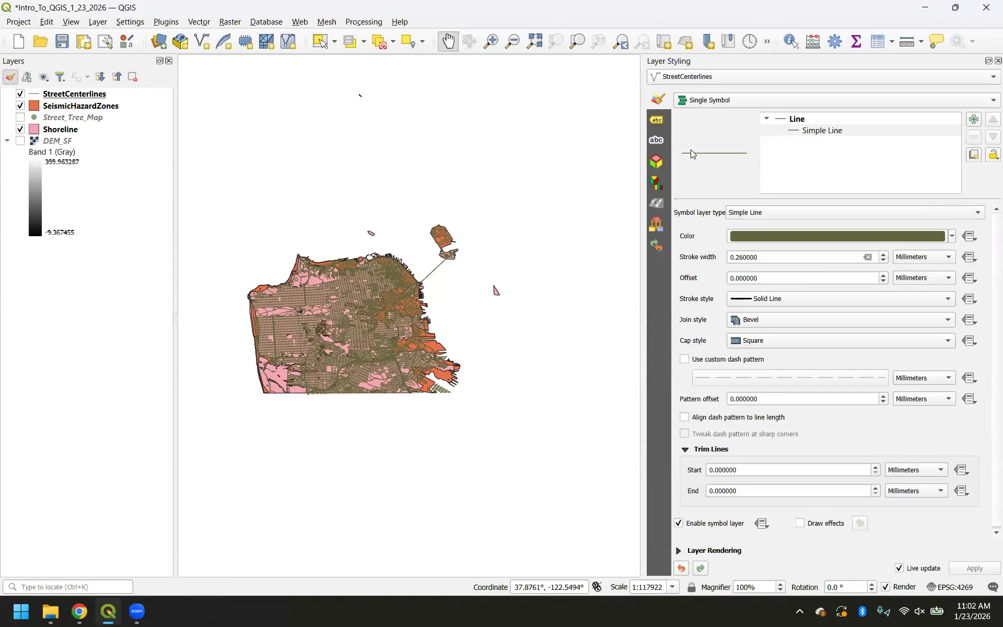
- Choose SeismicHazardZones as the layer being styled and change its fill color to a standard blue
left_click(709, 78)
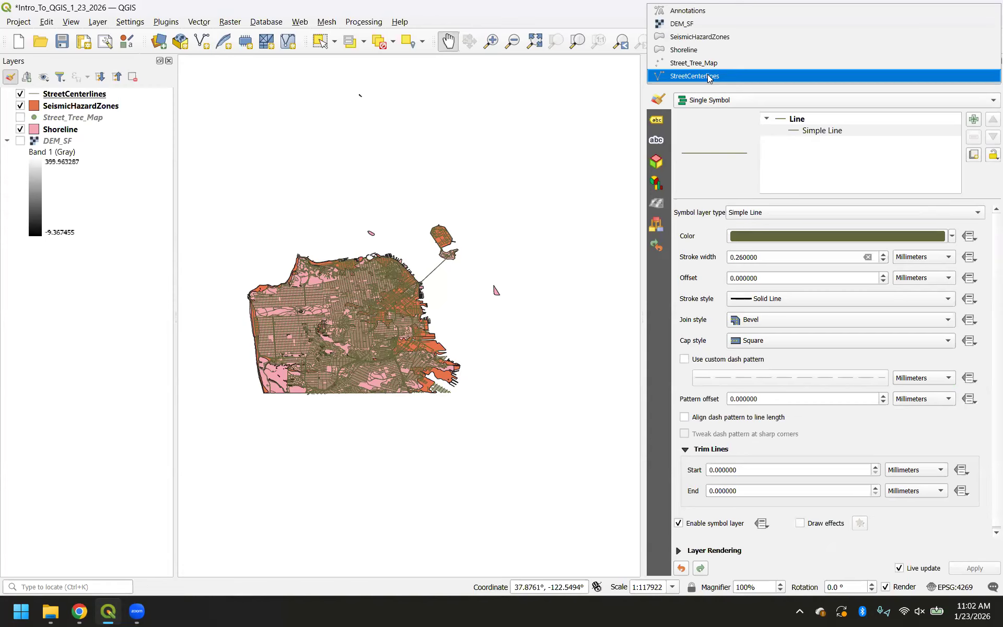
left_click(713, 36)
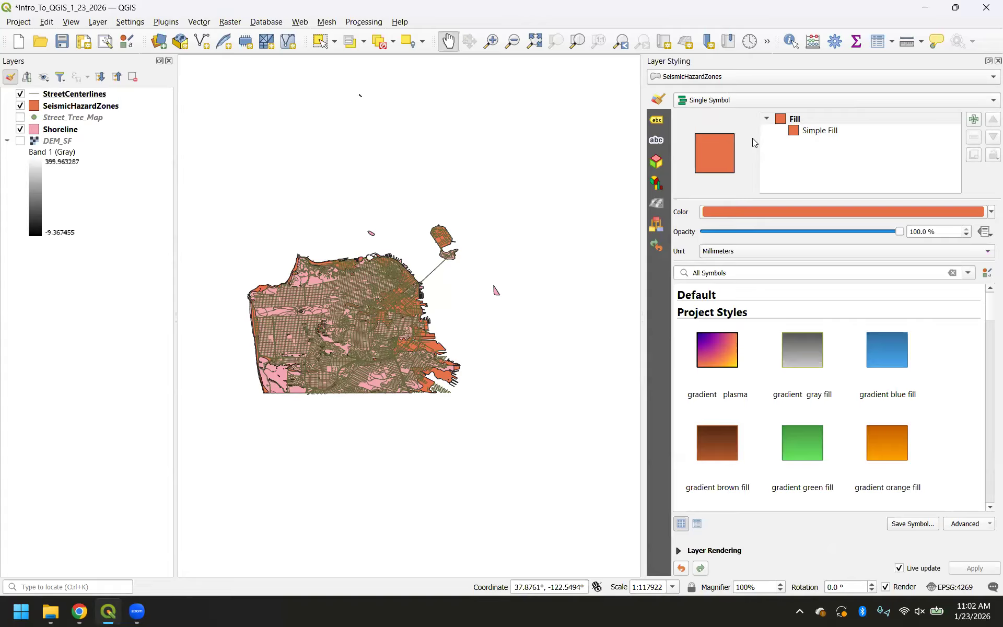
left_click(991, 212)
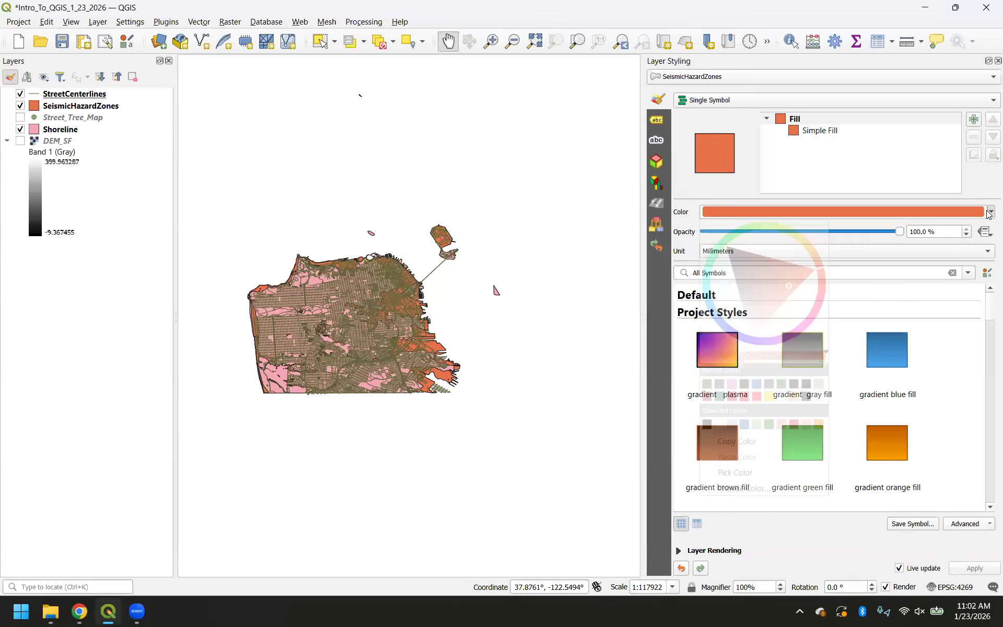
left_click(756, 383)
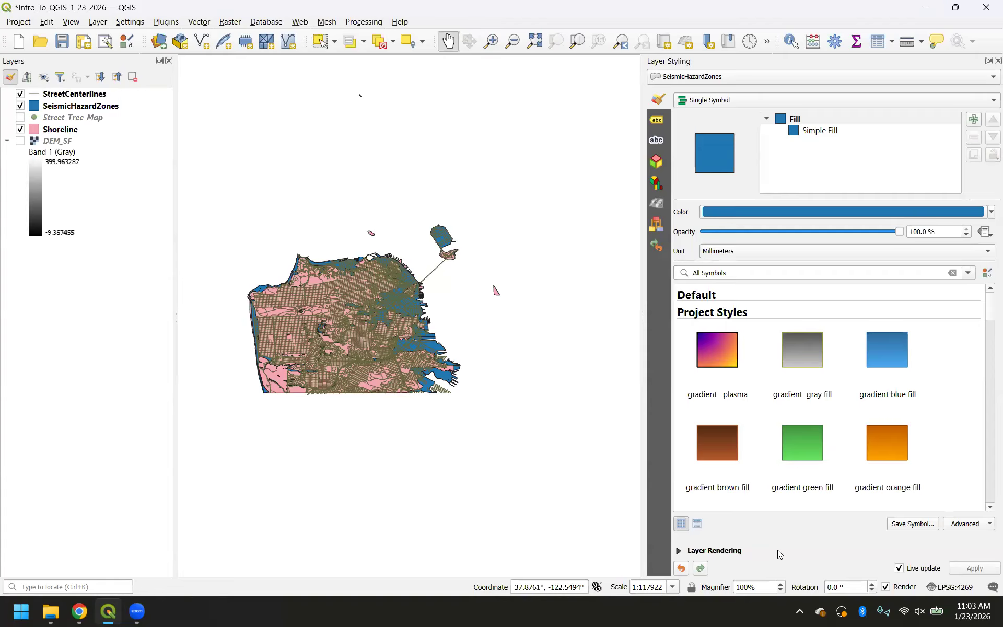
- Make StreetCenterlines the layer being styled again and close the Layer Styling panel
left_click(723, 76)
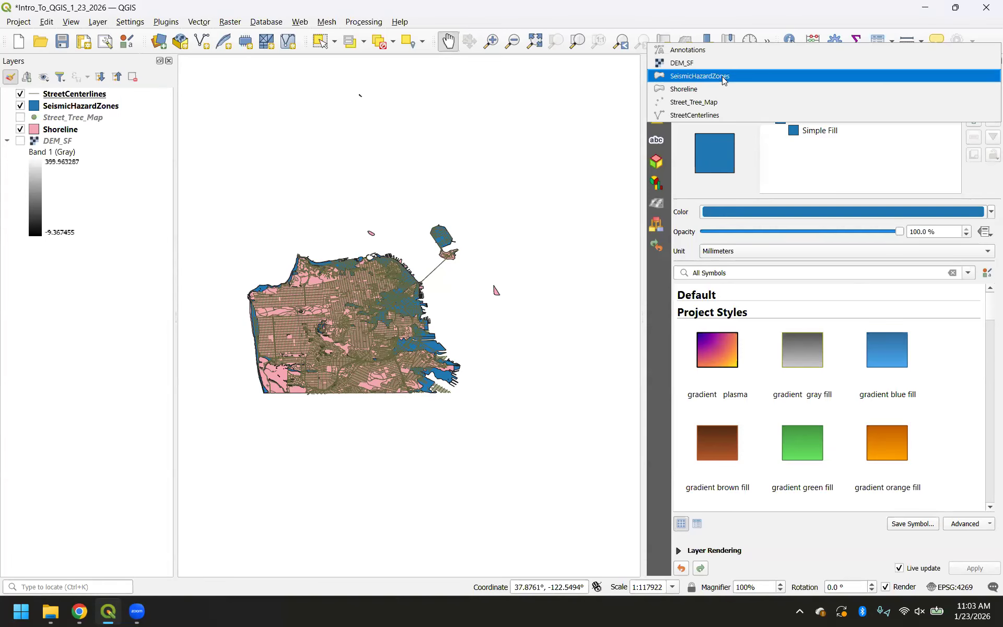
left_click(728, 111)
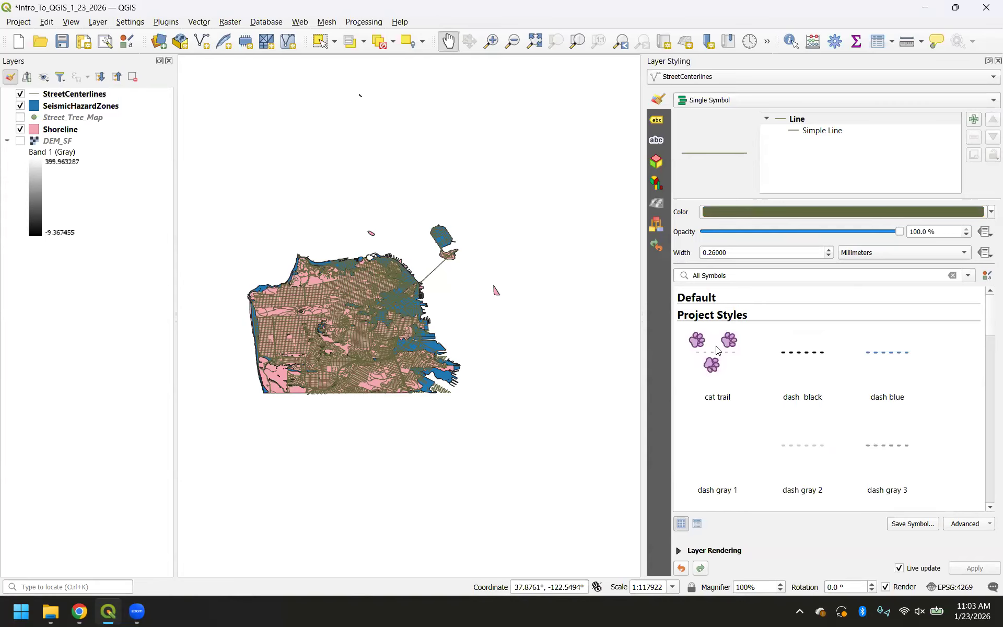
mouse_move(710, 356)
left_click(998, 61)
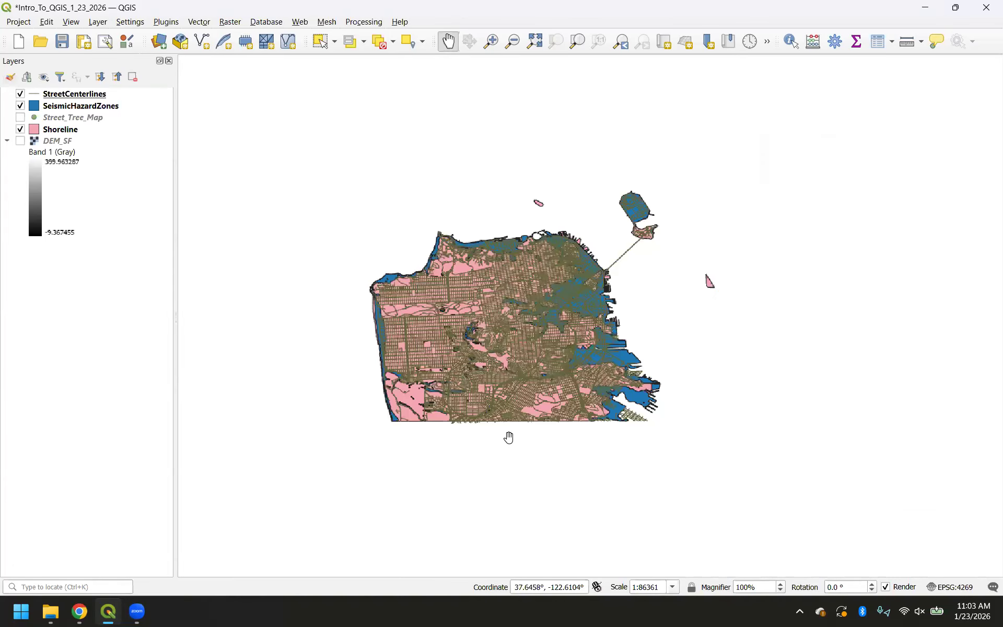
- Switch to the workshop page in the browser, read section 11.2 on attribute tables, and return to QGIS
key("alt+Tab")
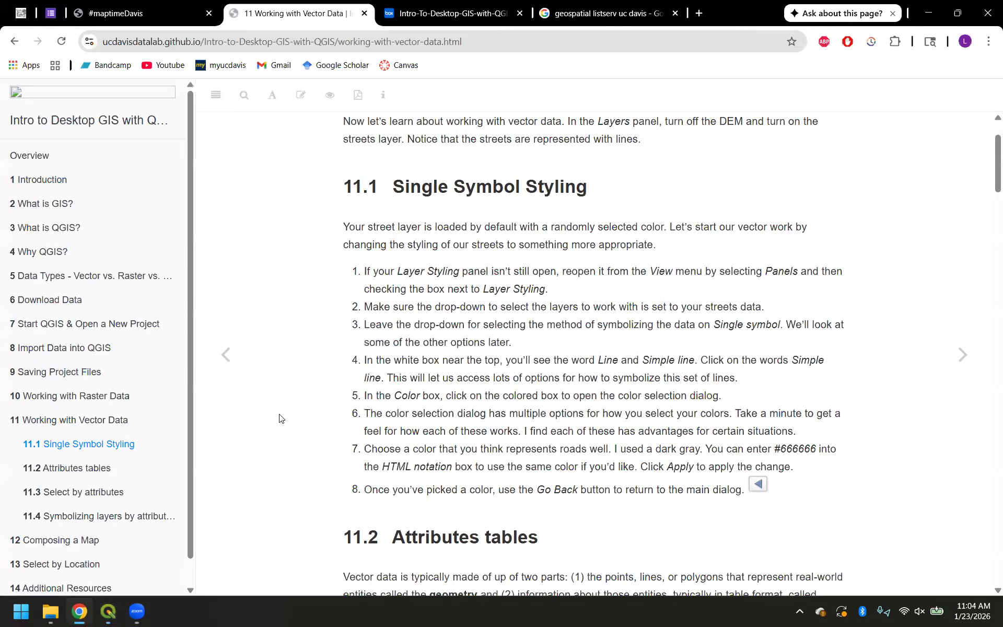
scroll(282, 418, "down", 8)
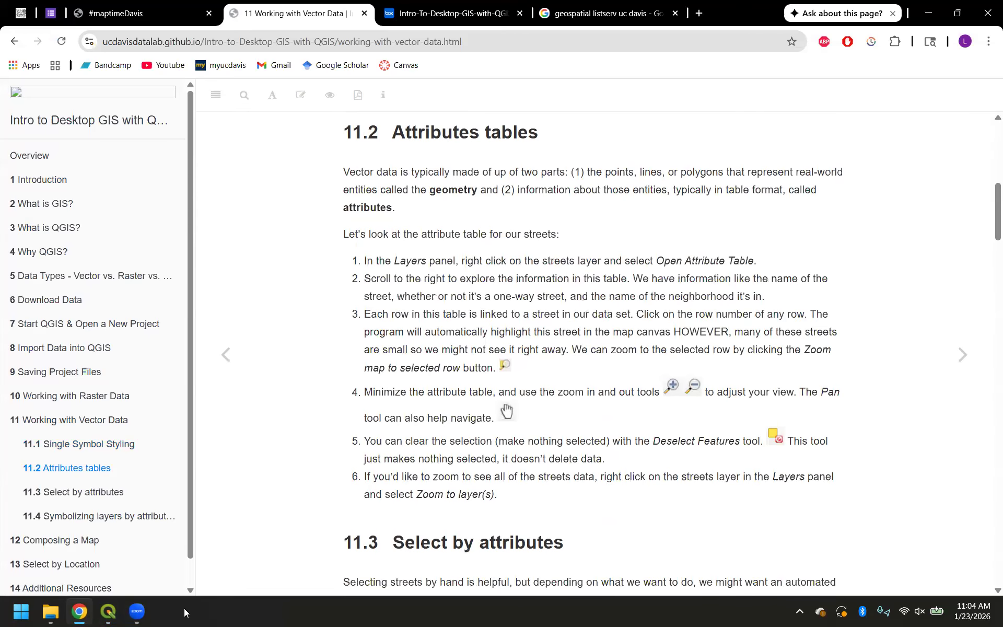
key("alt+Tab")
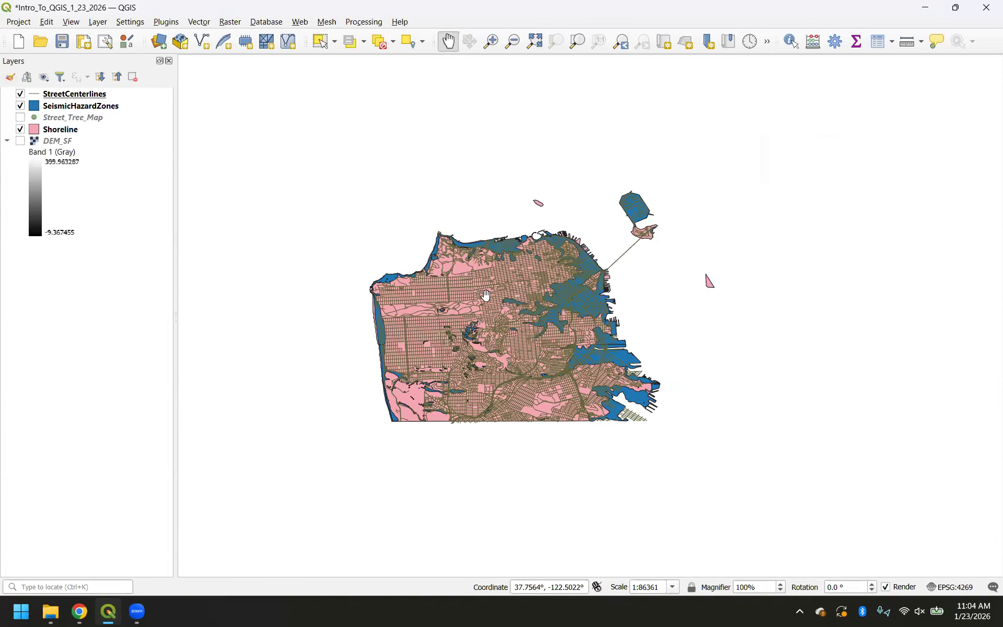
- Open the attribute table of the StreetCenterlines layer
scroll(481, 295, "up", 1)
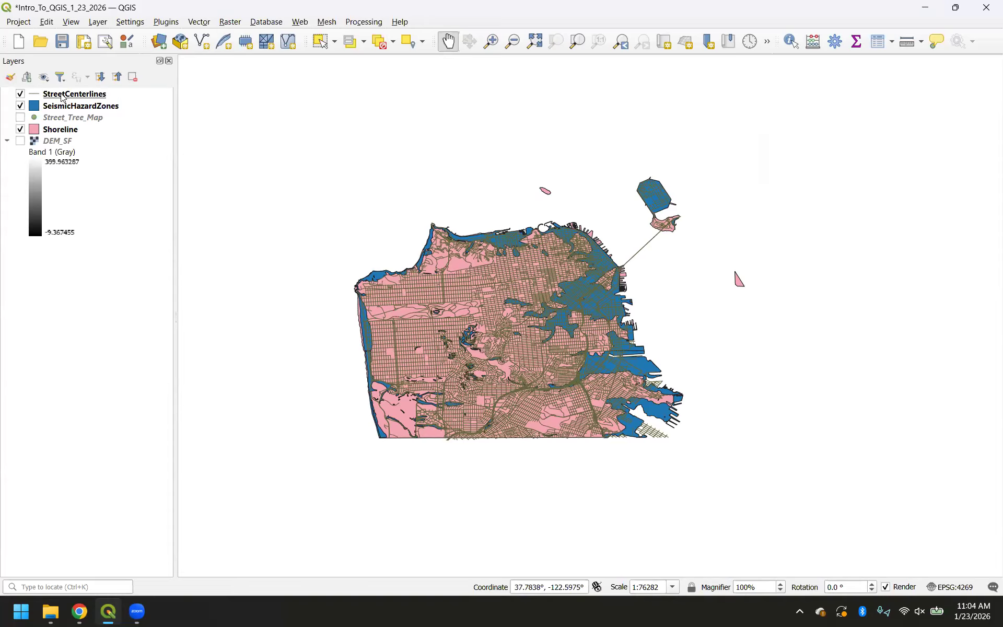
left_click(62, 96)
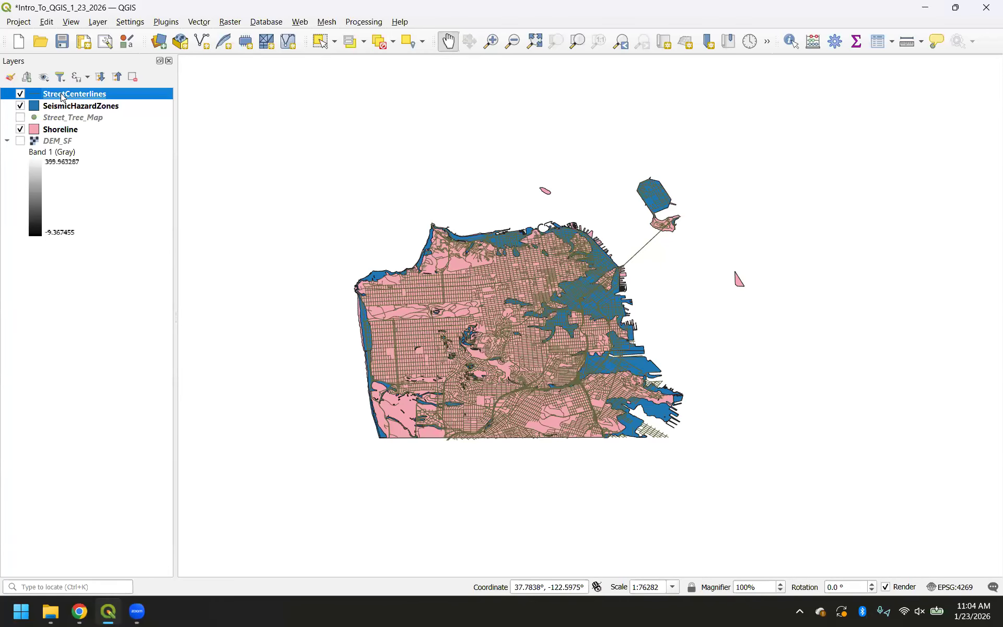
right_click(62, 96)
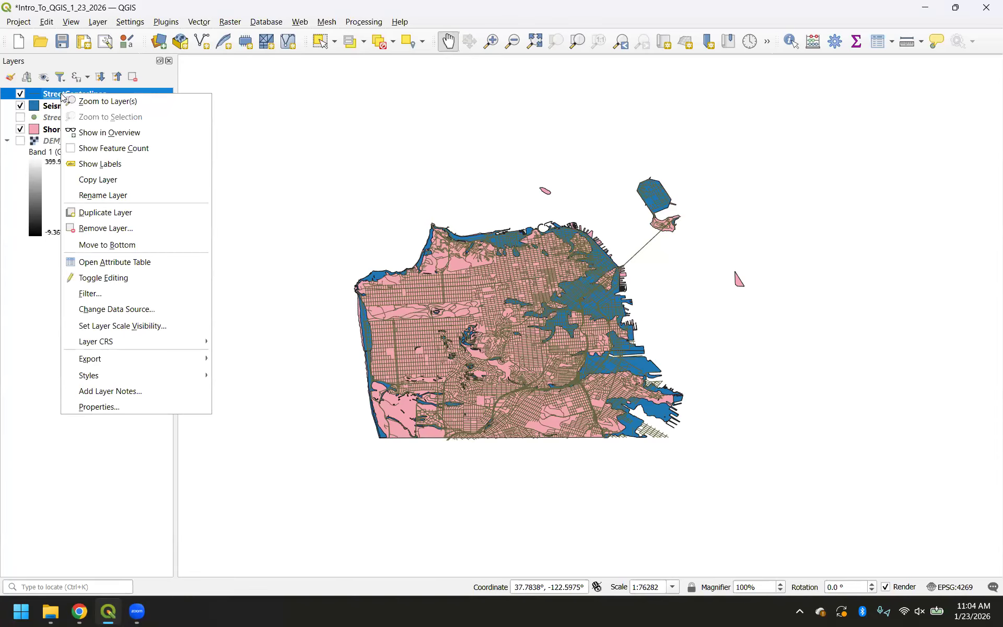
left_click(166, 261)
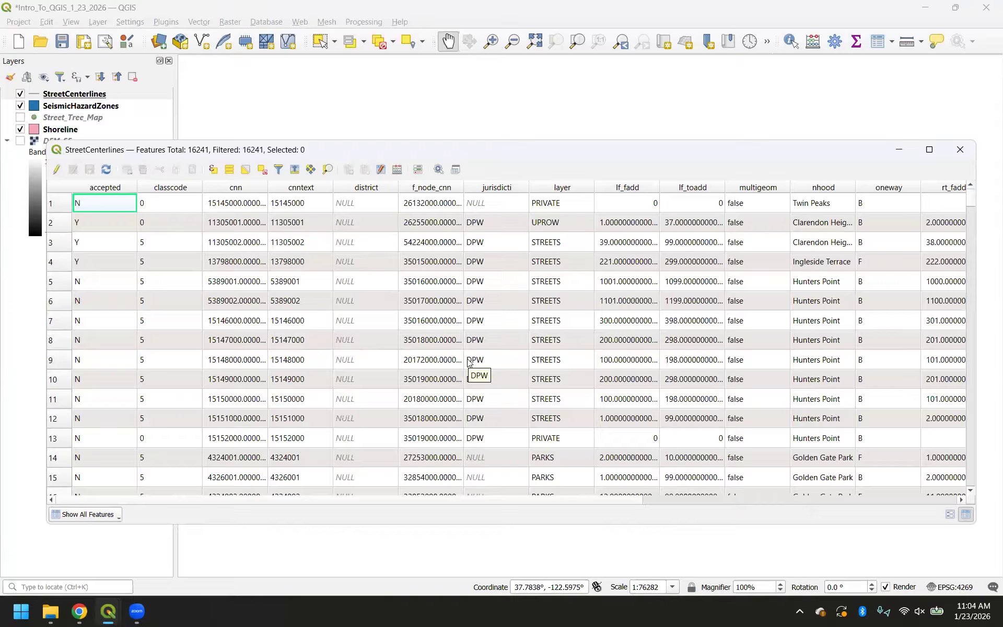
- Select row 3 of the street attribute table and move the table window aside to look for that street on the map
left_click(65, 246)
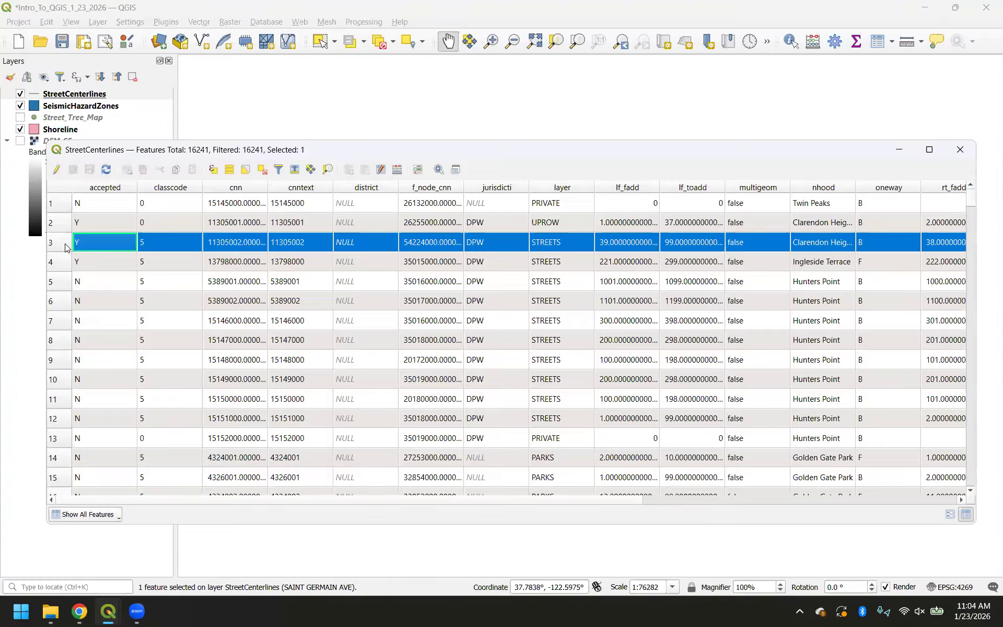
left_click_drag(469, 149, 481, 468)
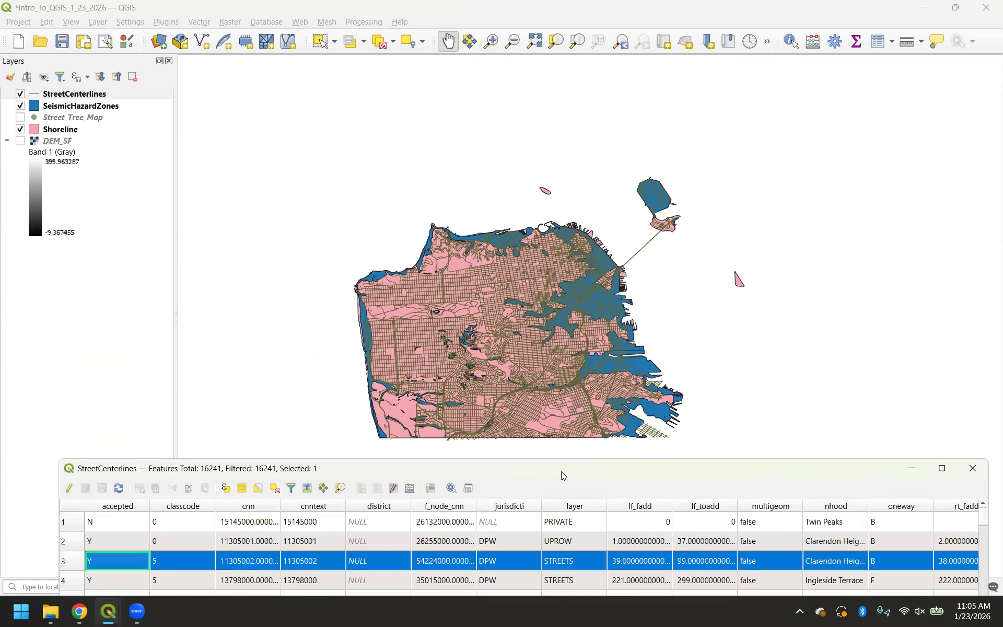
left_click_drag(561, 472, 548, 225)
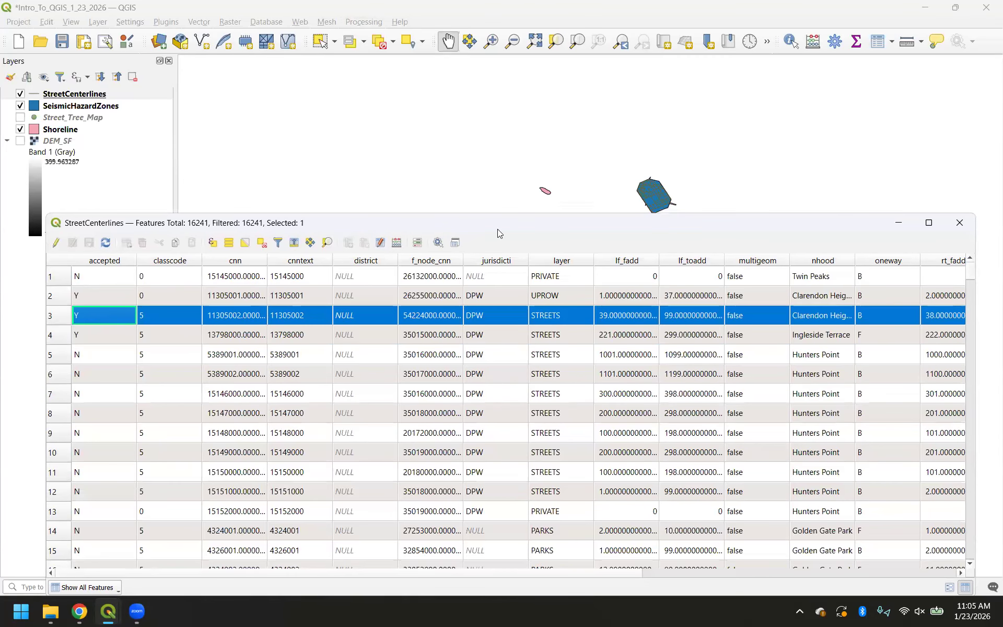
left_click_drag(497, 228, 452, 517)
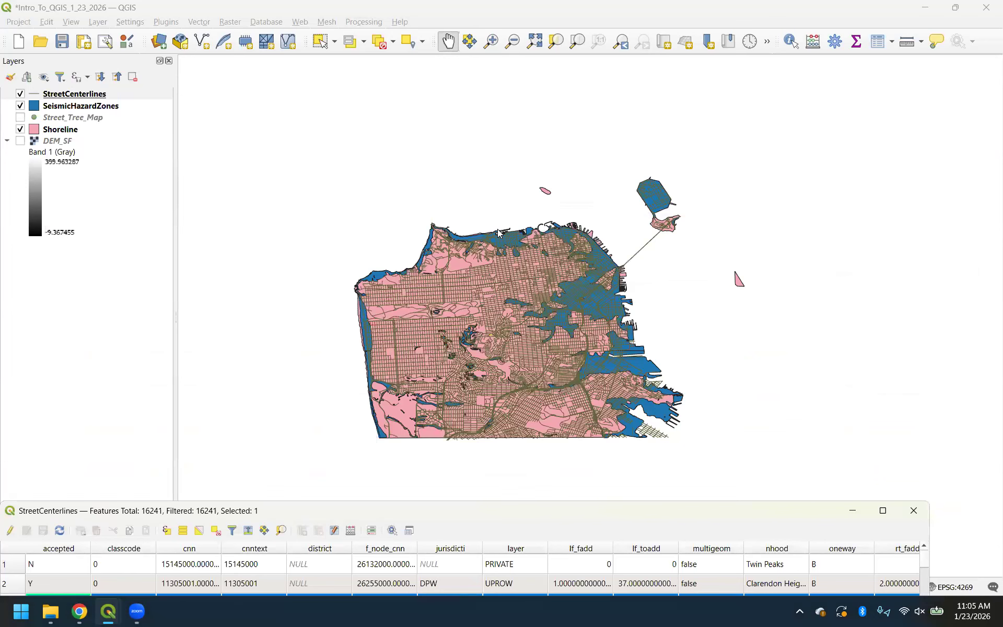
left_click_drag(482, 508, 540, 129)
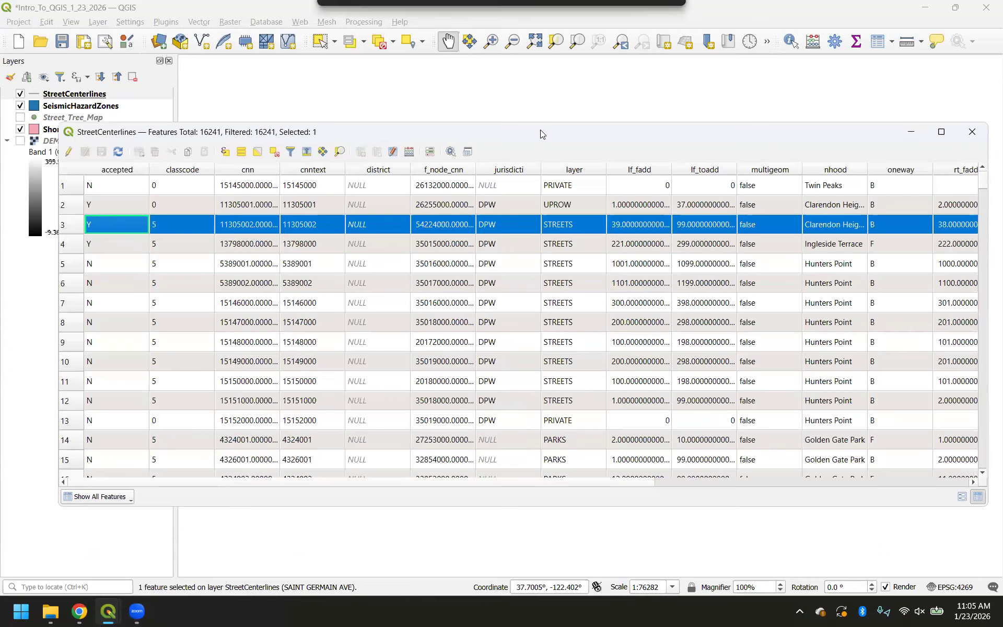
- Zoom the map to the selected row and examine where the highlighted street lies within the city
left_click(341, 152)
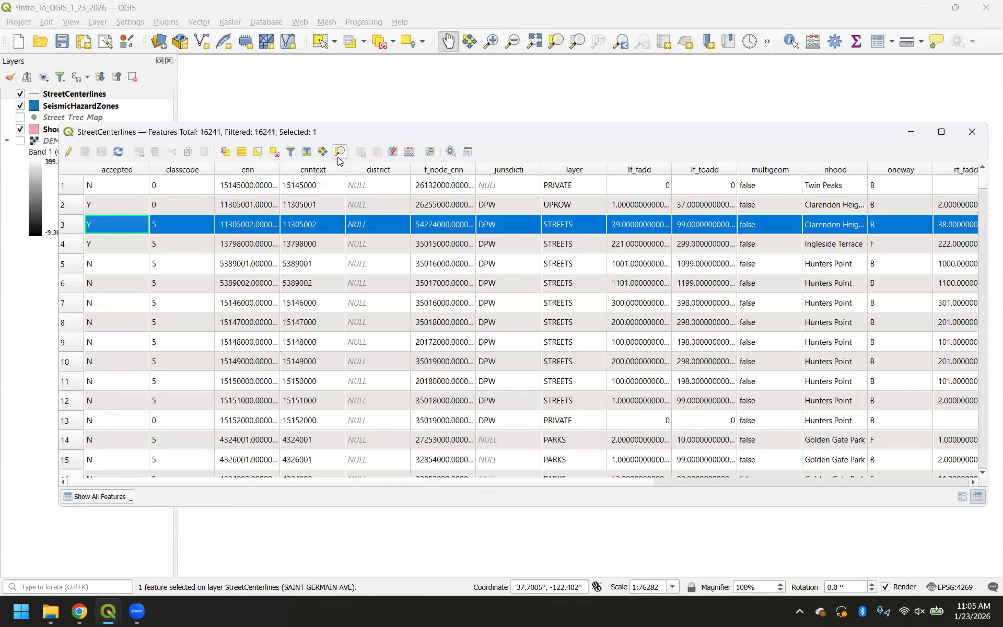
left_click(340, 152)
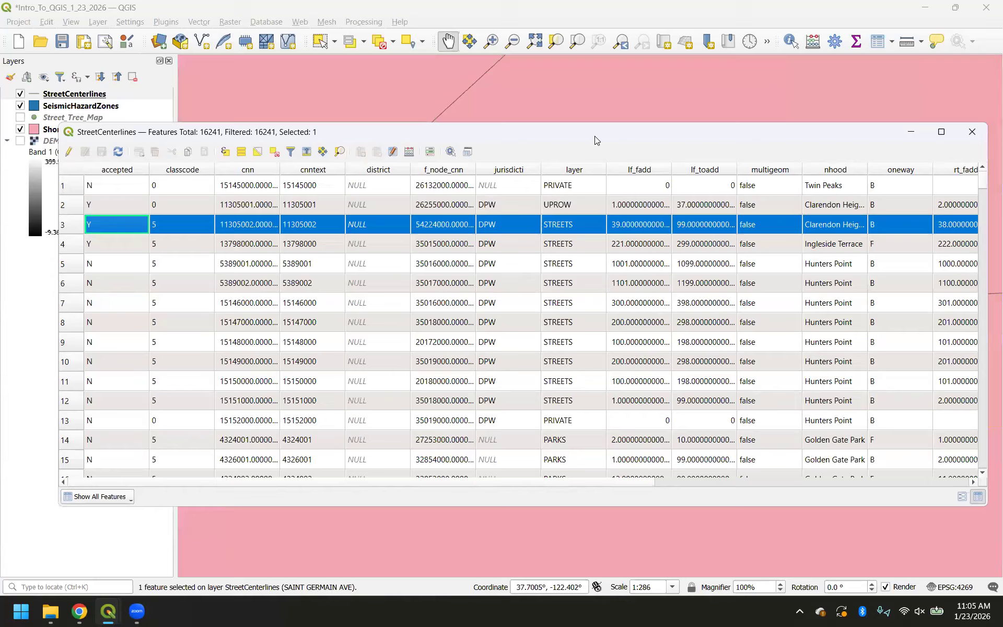
left_click_drag(594, 135, 487, 479)
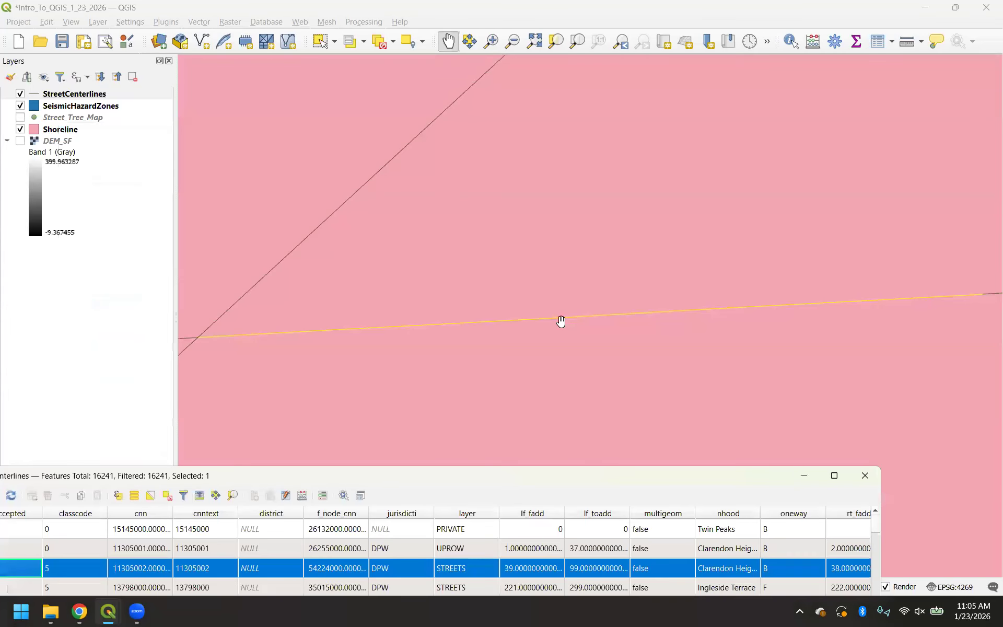
scroll(561, 321, "down", 3)
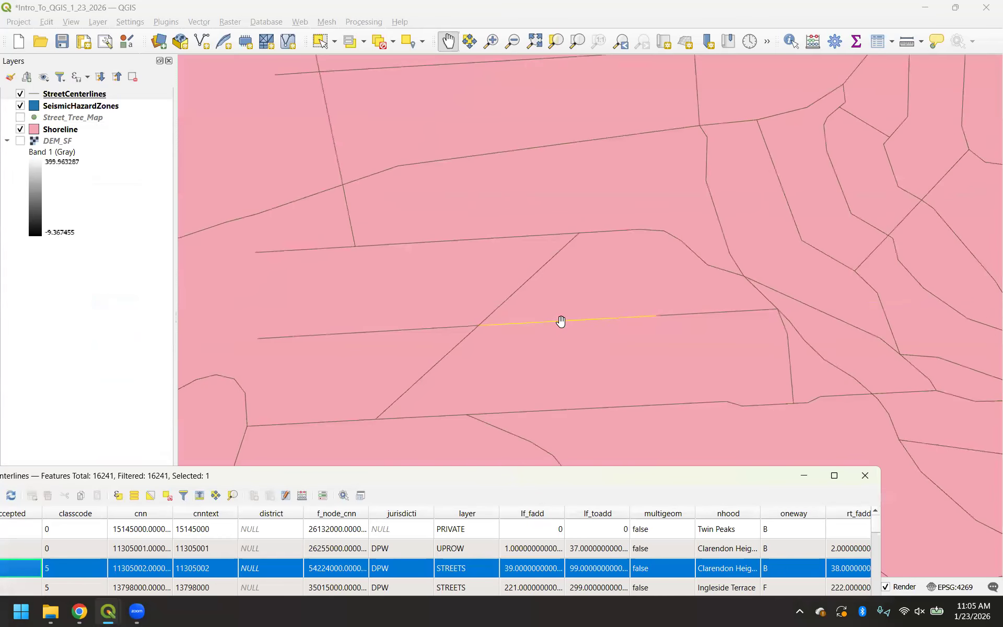
scroll(560, 320, "down", 4)
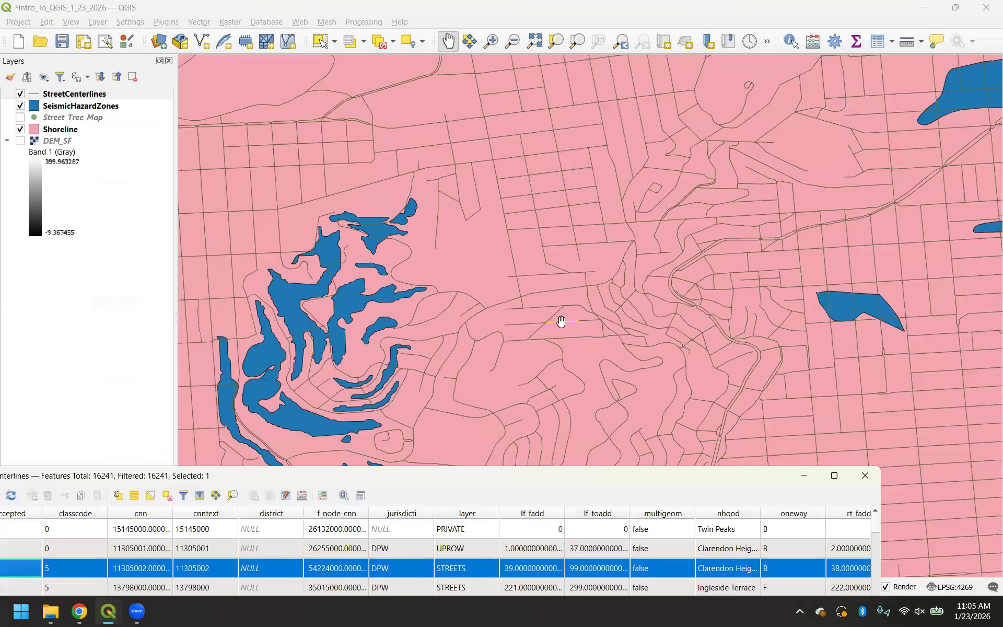
scroll(560, 321, "down", 5)
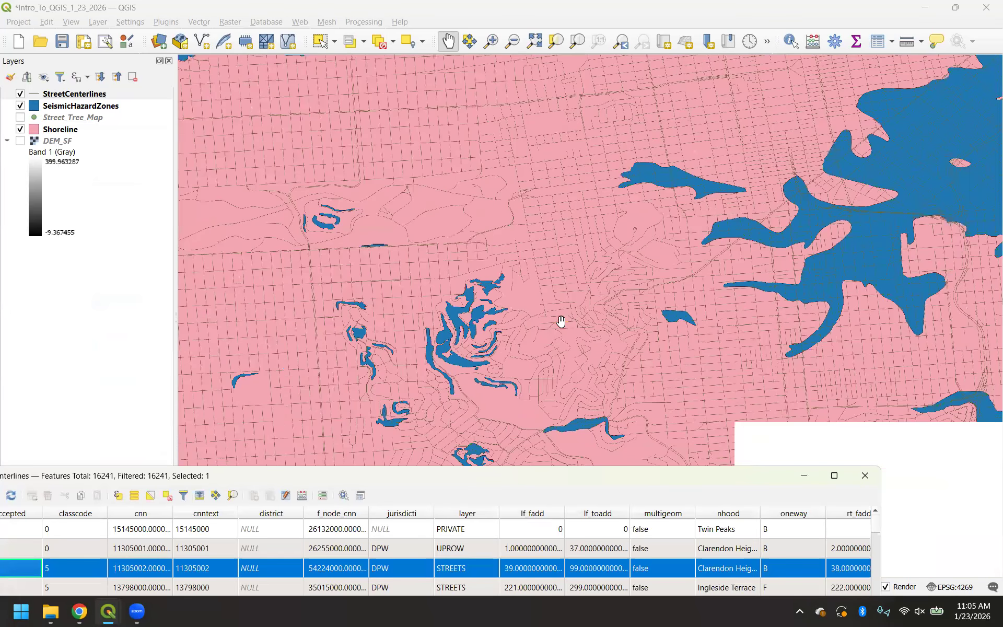
scroll(560, 320, "down", 5)
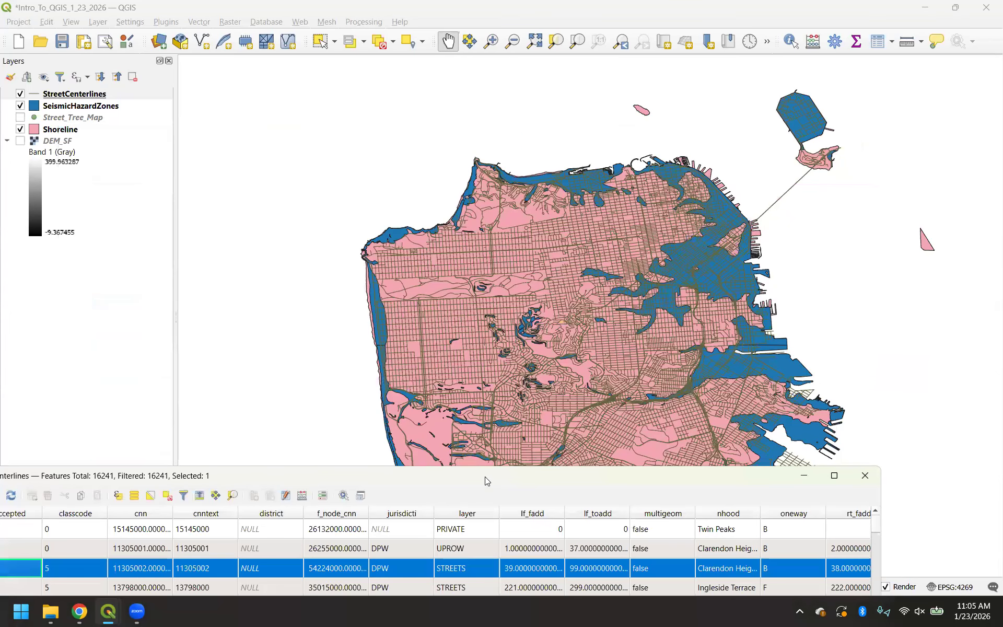
- Bring the street attribute table back into view, deselect all features, and minimize the table
double_click(484, 477)
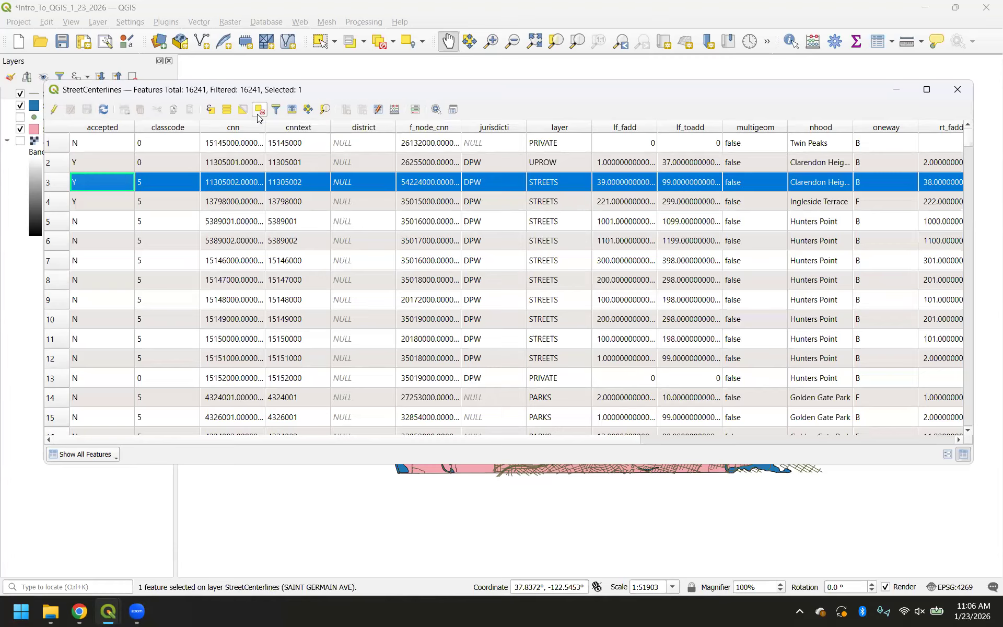
left_click(257, 115)
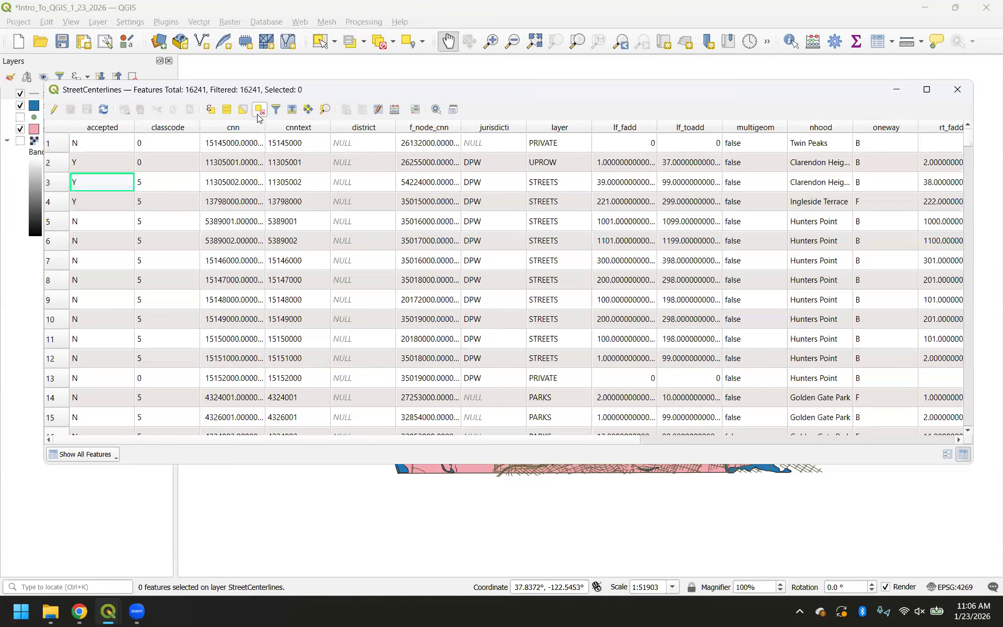
left_click(896, 90)
- Select a single street segment near the city's center directly on the map with the Select Feature(s) tool
left_click_drag(616, 329, 587, 316)
scroll(587, 316, "up", 1)
scroll(587, 316, "up", 1)
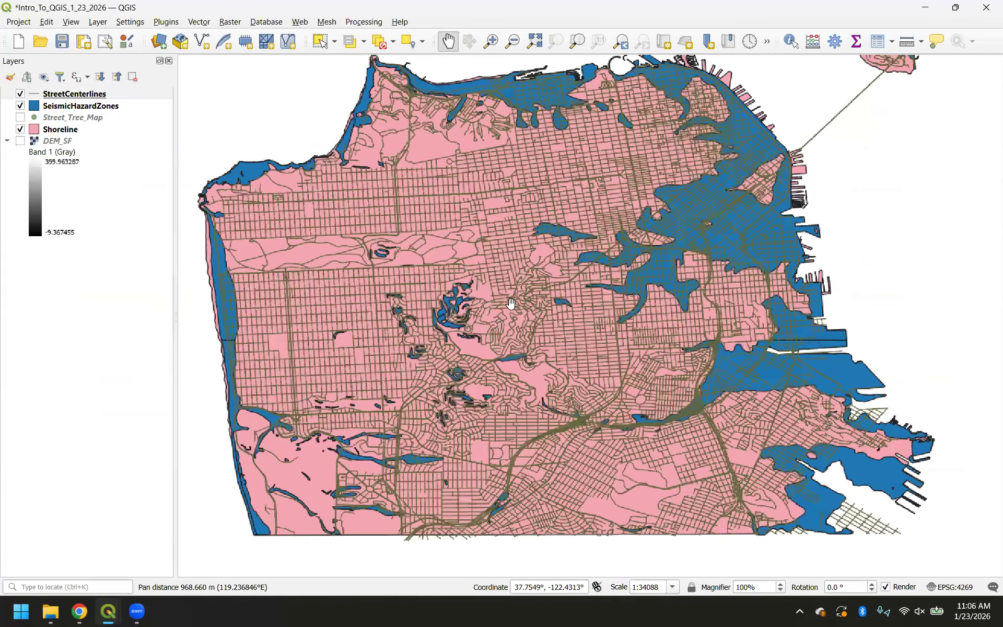
left_click_drag(511, 296, 510, 359)
scroll(511, 358, "up", 4)
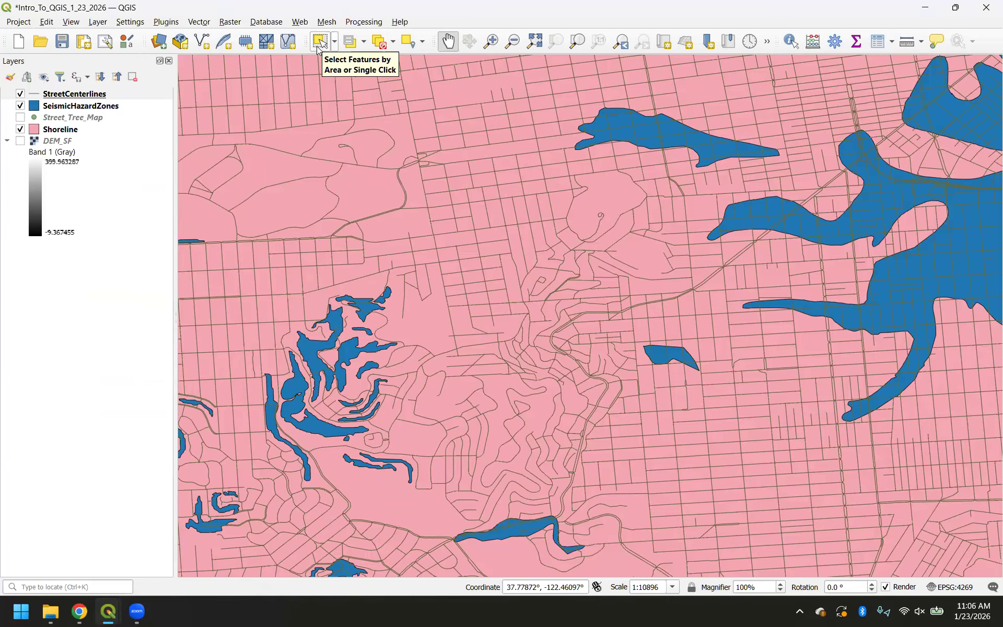
left_click(334, 45)
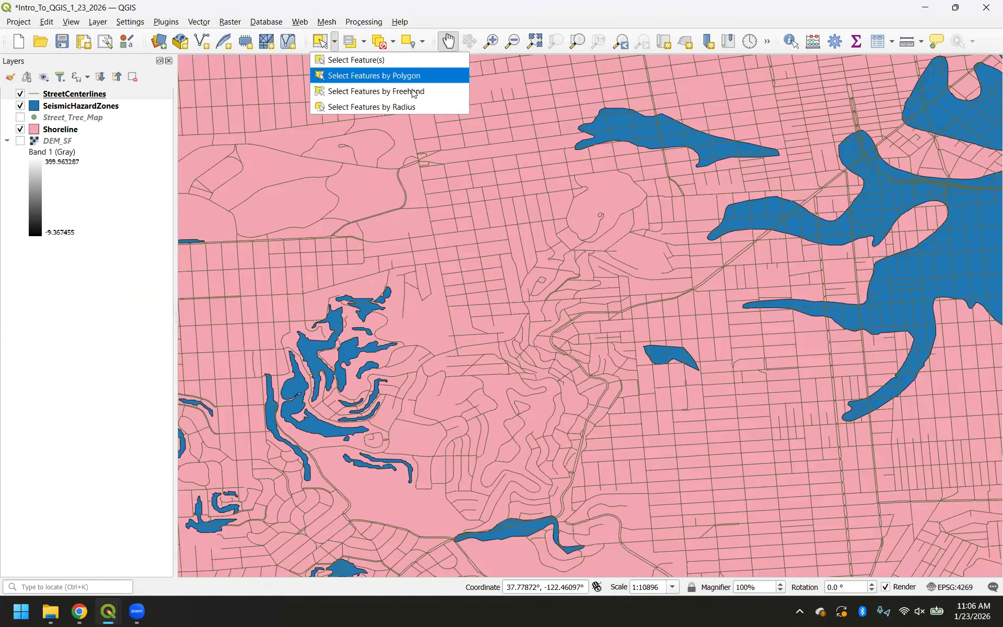
left_click(339, 61)
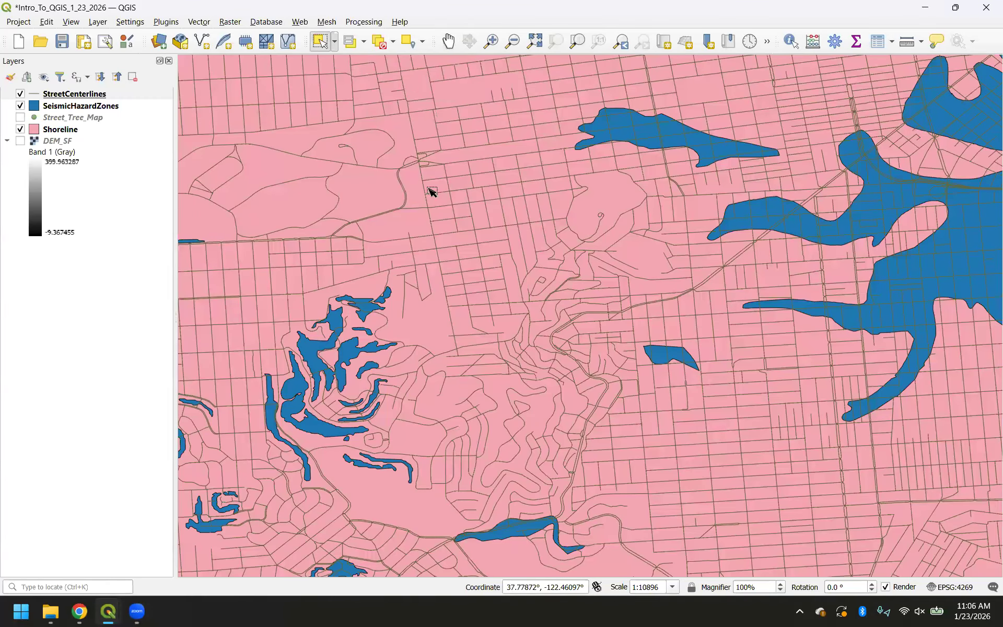
left_click(501, 281)
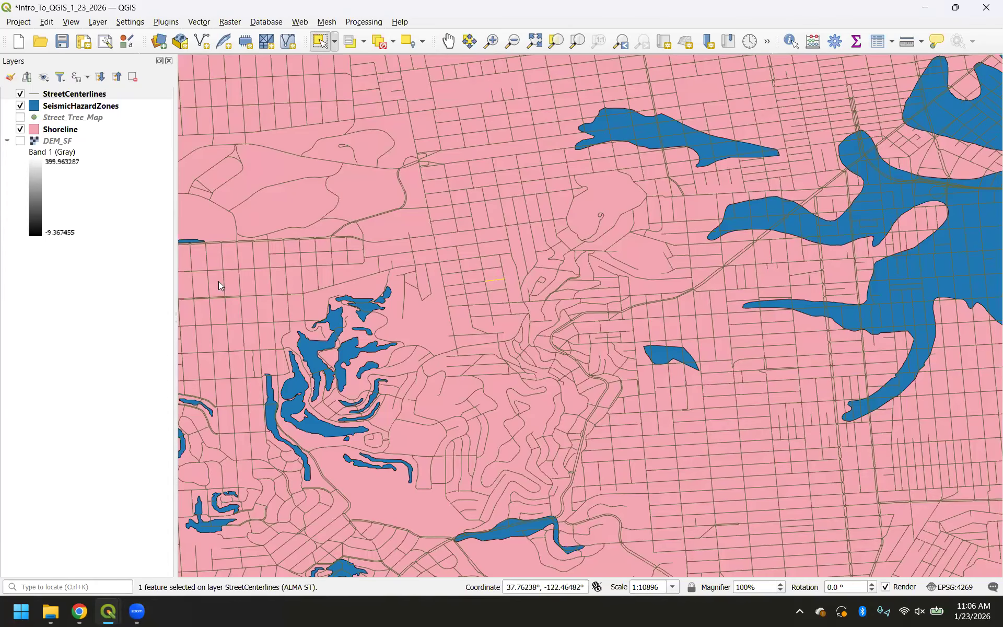
- Open the StreetCenterlines attribute table and filter it to show only the selected features
right_click(74, 94)
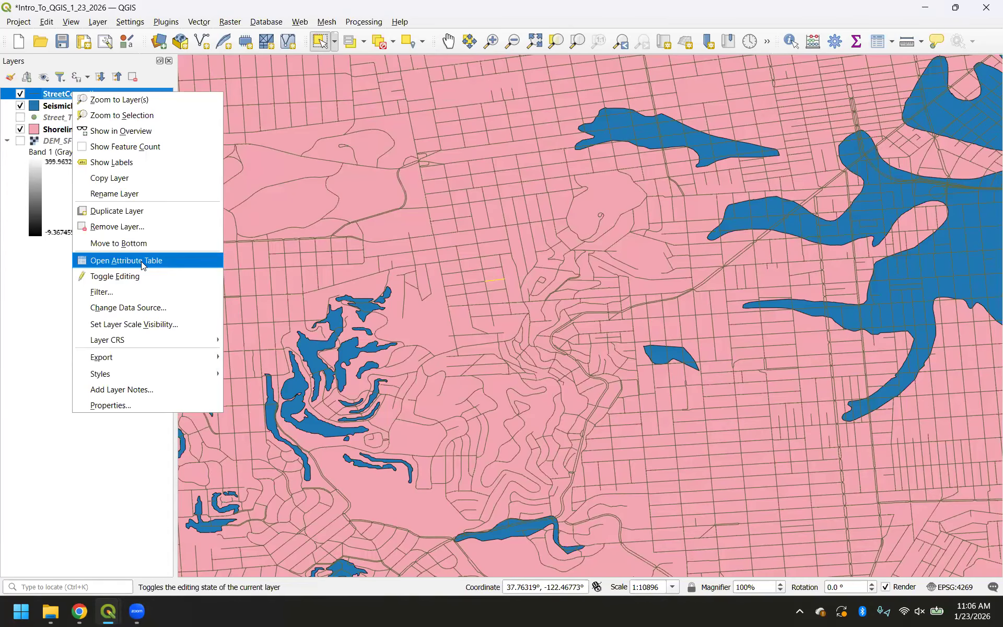
left_click(143, 265)
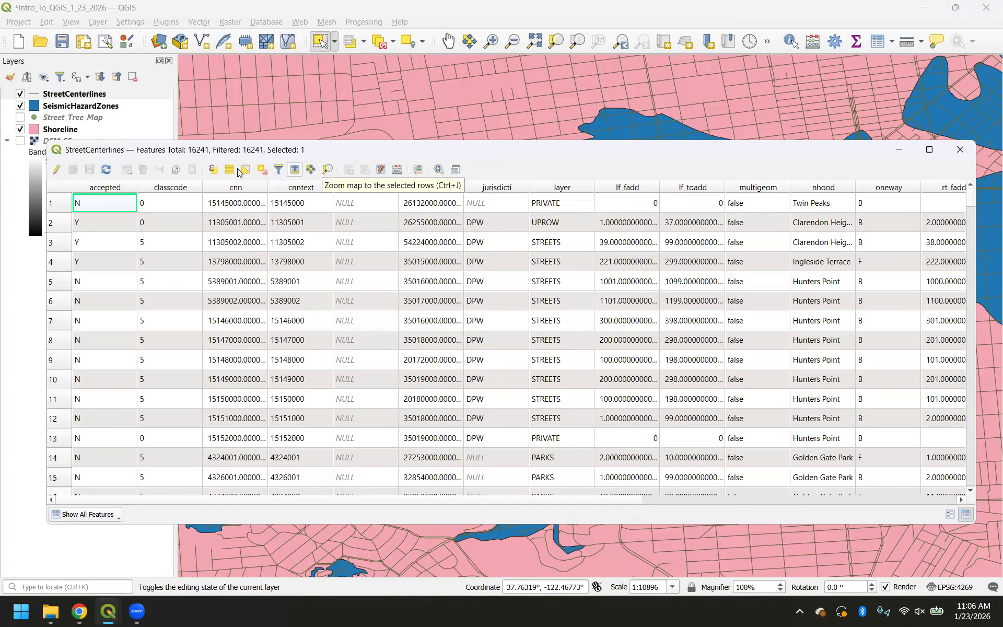
left_click(78, 516)
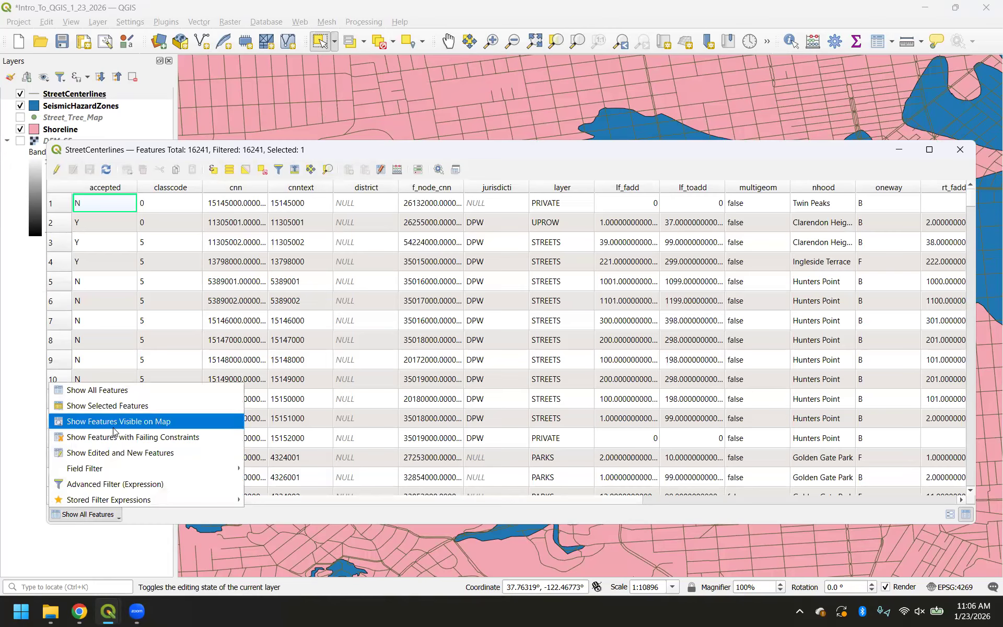
left_click(118, 410)
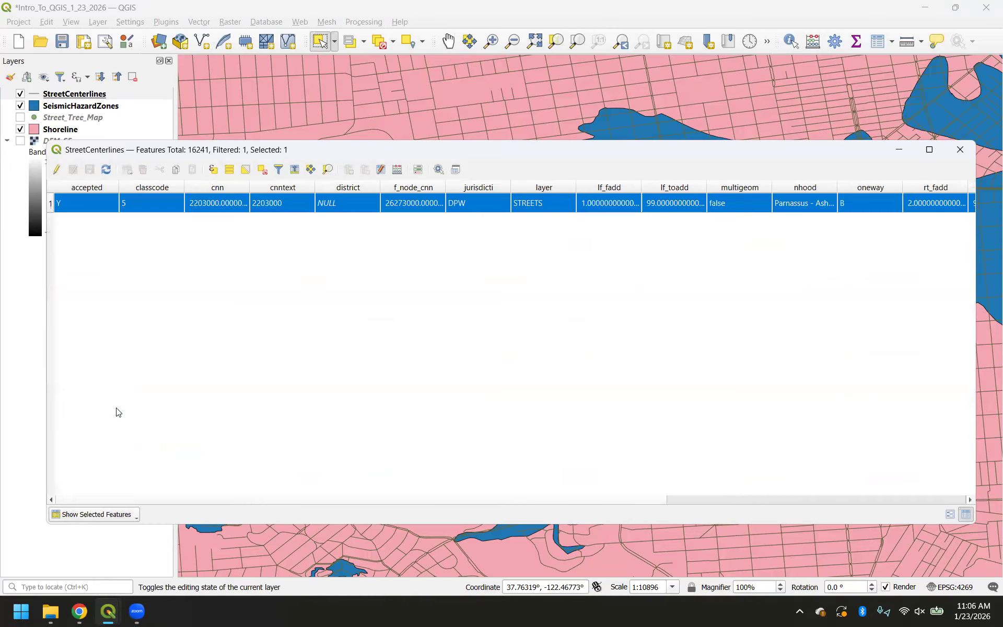
- Show all features in the table again, move the selected row to the top, and close the table
left_click(106, 515)
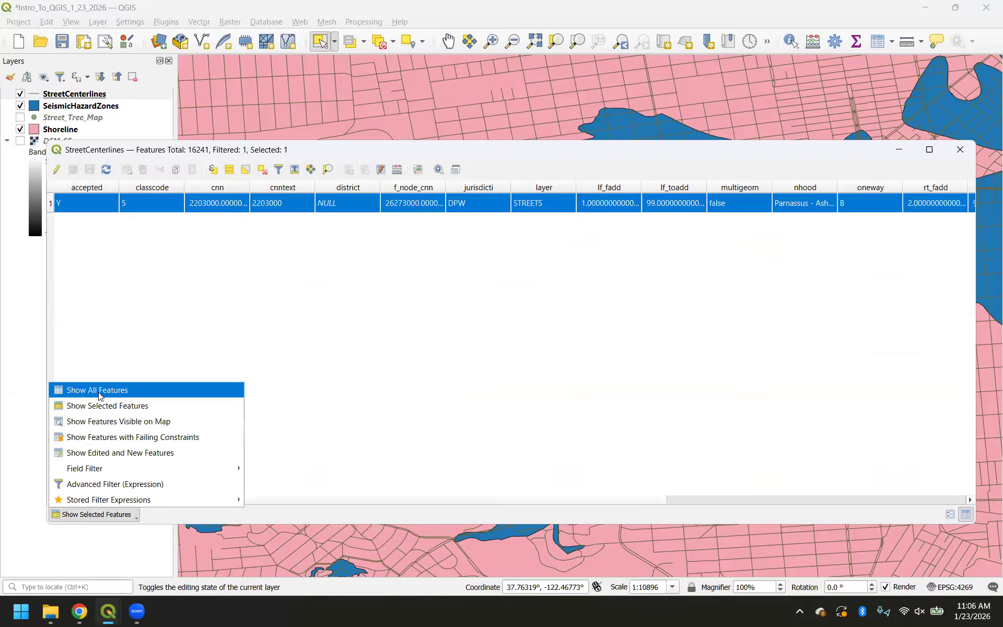
left_click(99, 392)
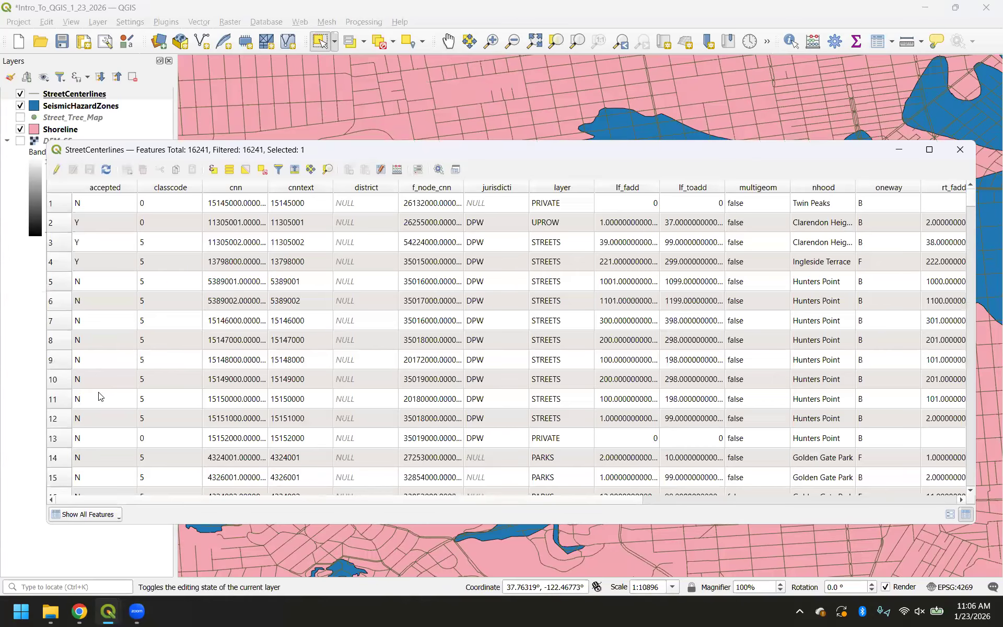
left_click(294, 169)
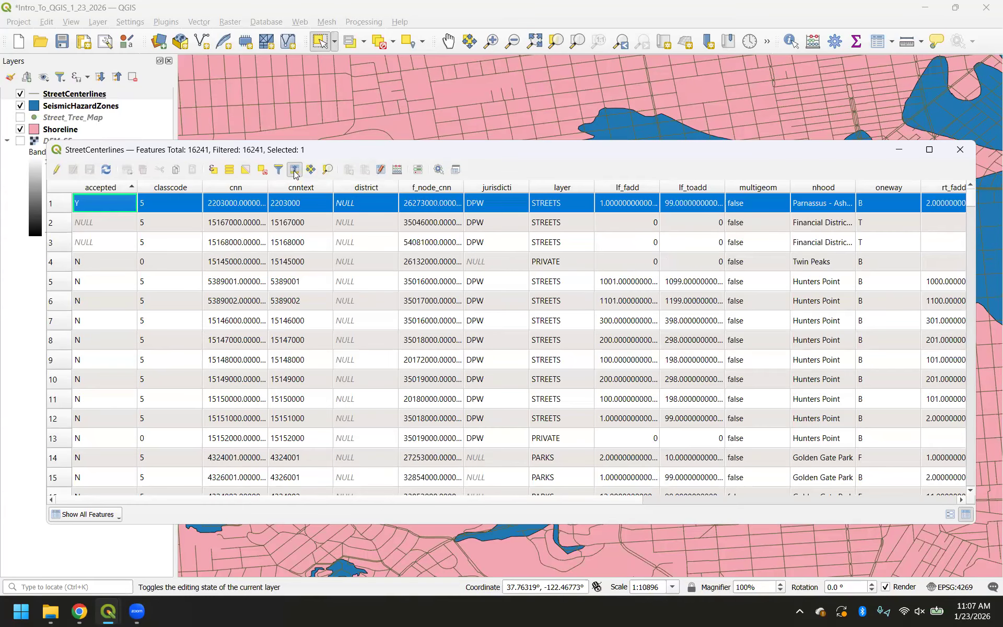
left_click(959, 152)
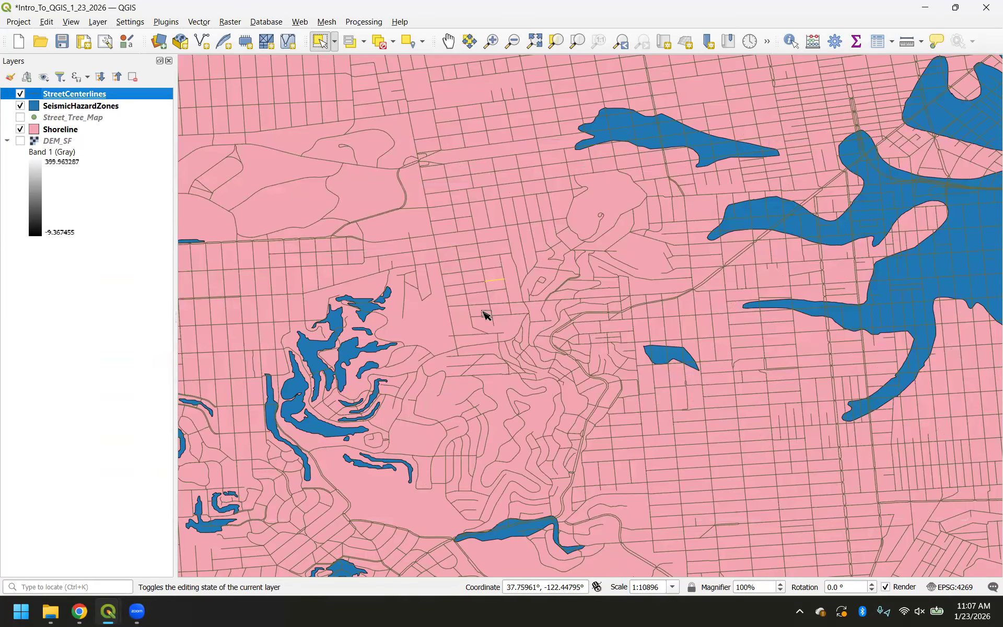
- Box-select the cluster of winding streets near the map's center and open the StreetCenterlines attribute table
left_click(467, 301)
left_click_drag(574, 388, 575, 388)
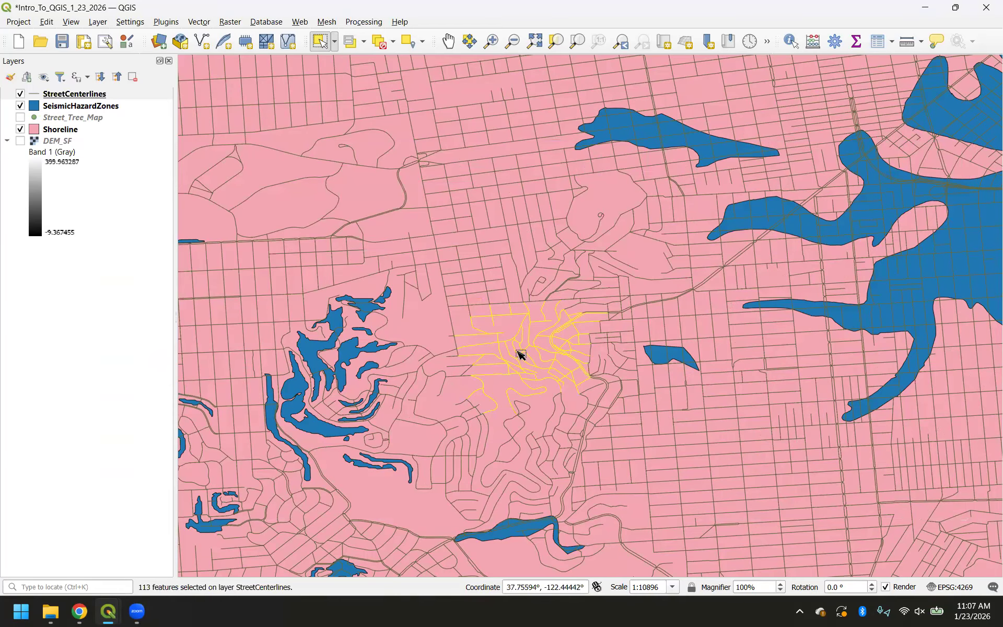
right_click(76, 95)
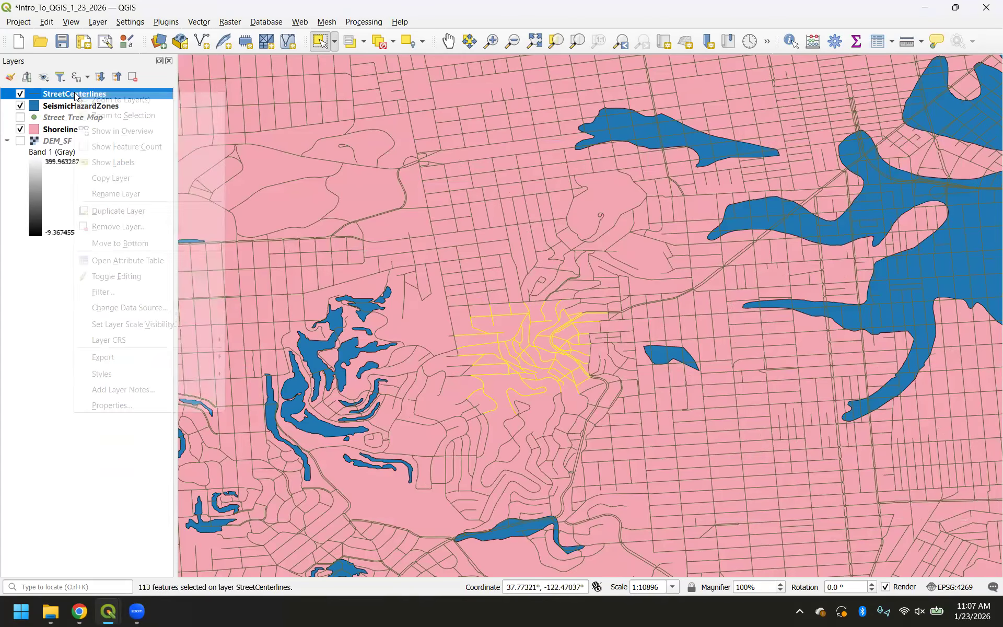
left_click(136, 260)
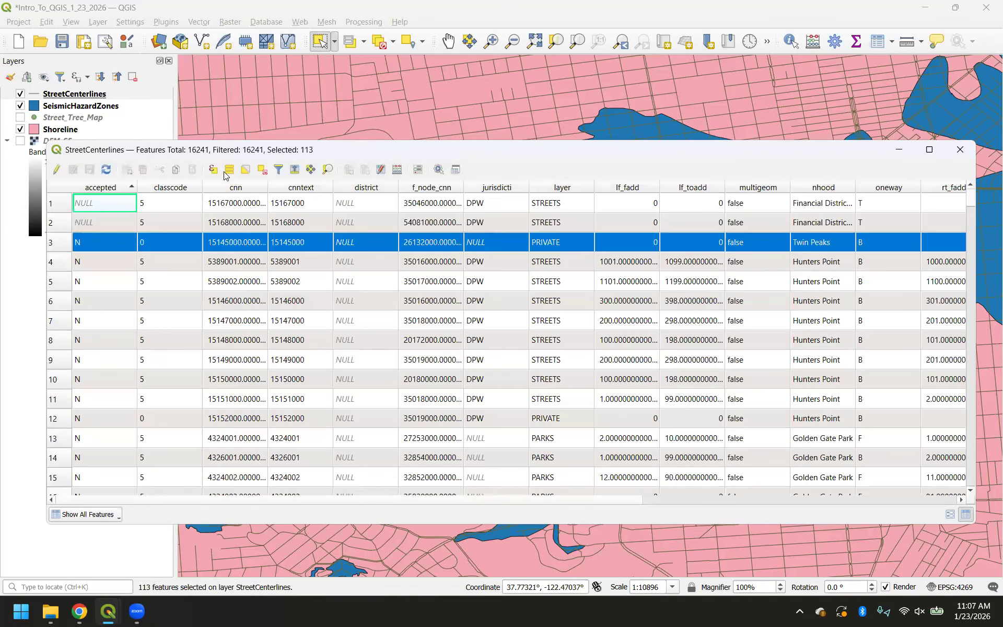
- Move the selected streets to the top of the attribute table and look through their rows
left_click(294, 175)
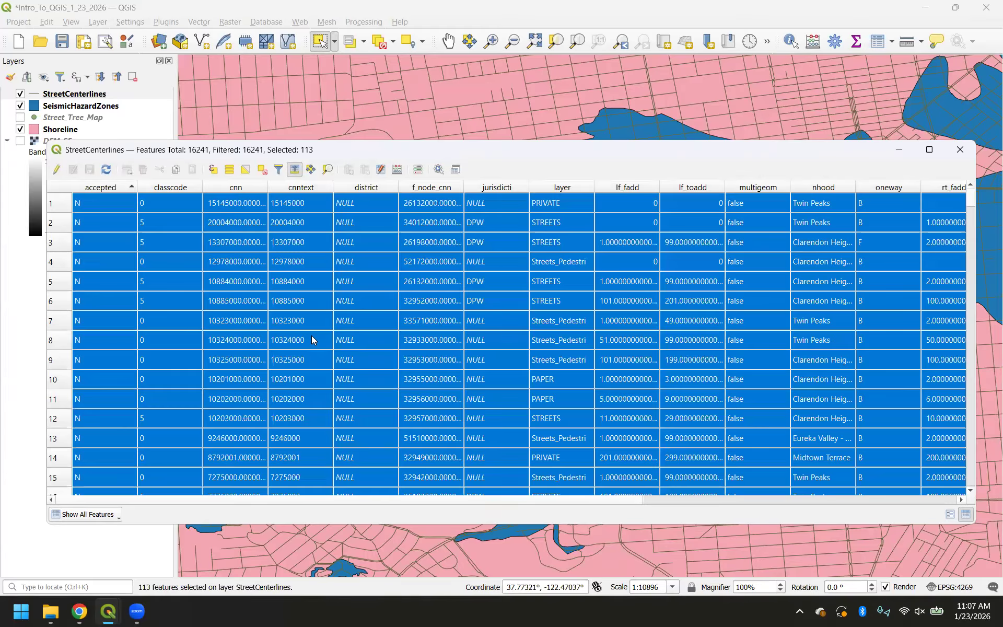
scroll(313, 340, "down", 4)
scroll(312, 339, "down", 20)
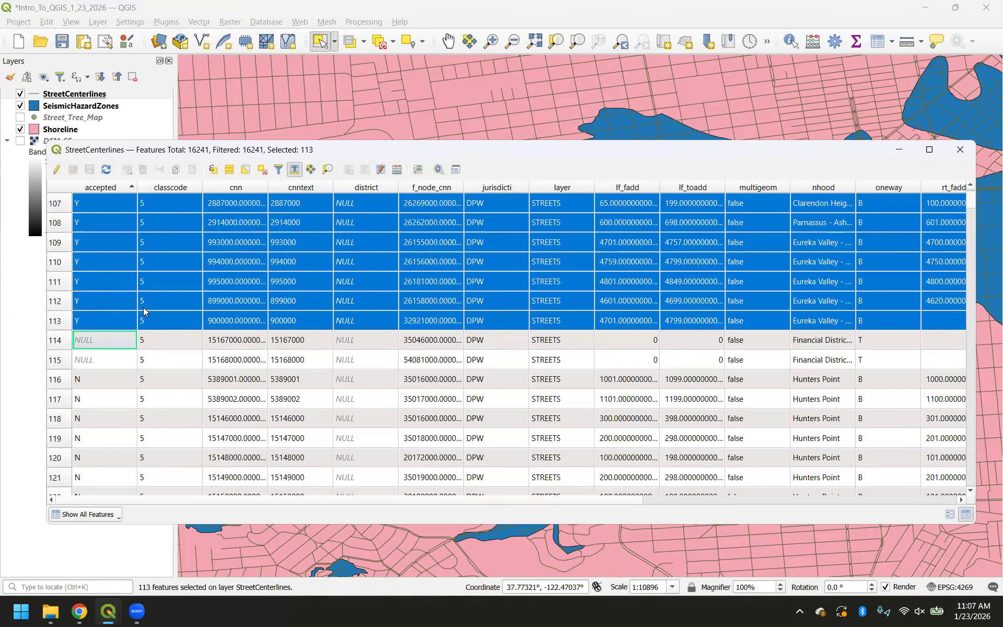
key("ctrl+Home")
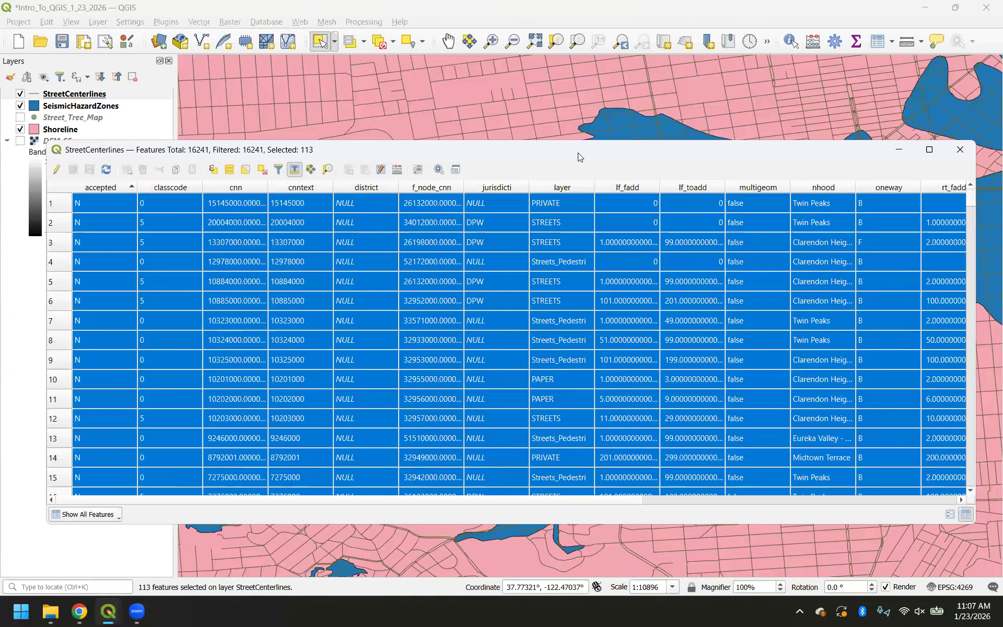
- Move the table window aside to view the selected streets on the map, bring it back, and deselect all features
left_click_drag(578, 152, 431, 487)
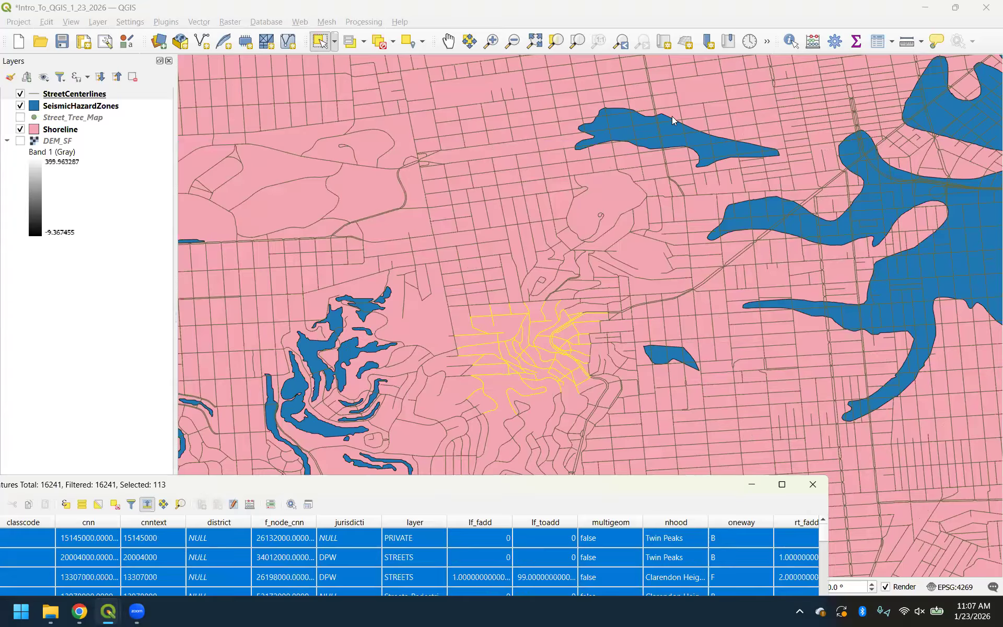
left_click_drag(505, 484, 672, 116)
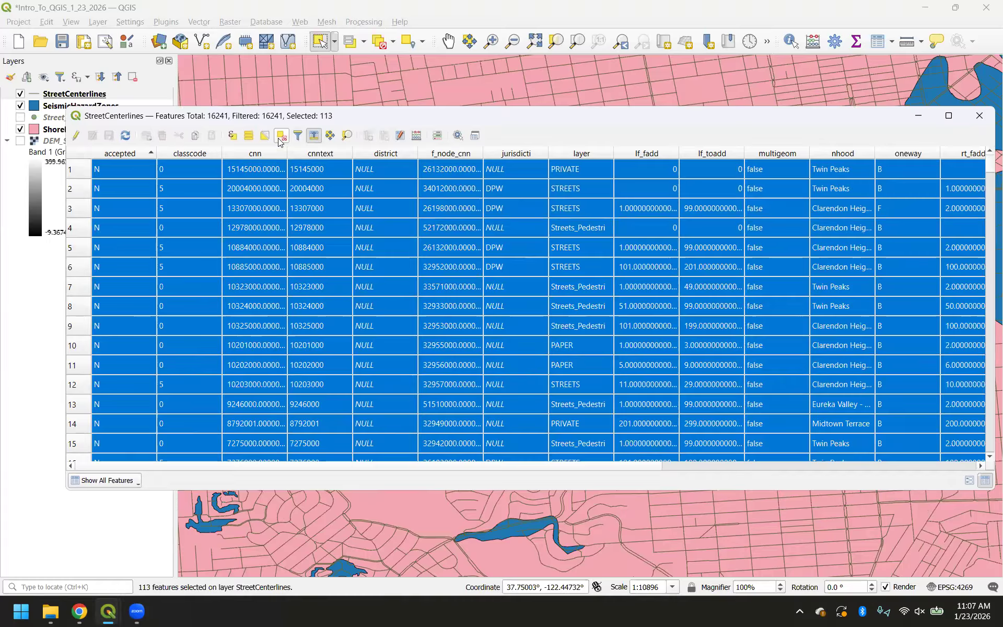
left_click(279, 139)
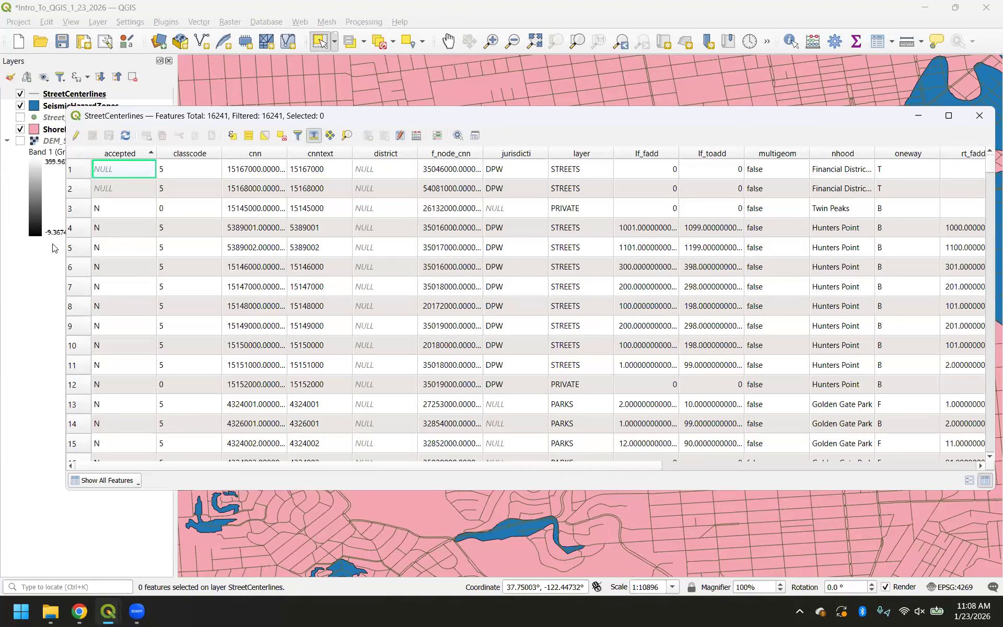
- Select the street in row 3 of the attribute table and sort the rows by the district column
left_click(87, 209)
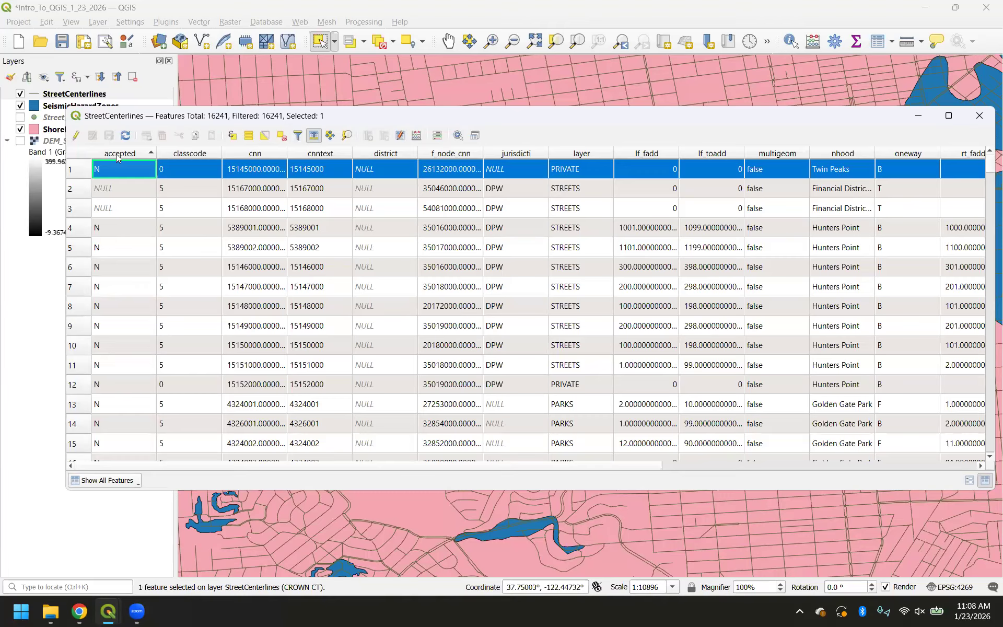
left_click(406, 150)
- Examine the street table's attribute columns, including layer, nhood, oneway, street name and zip_code
scroll(510, 251, "right", 1)
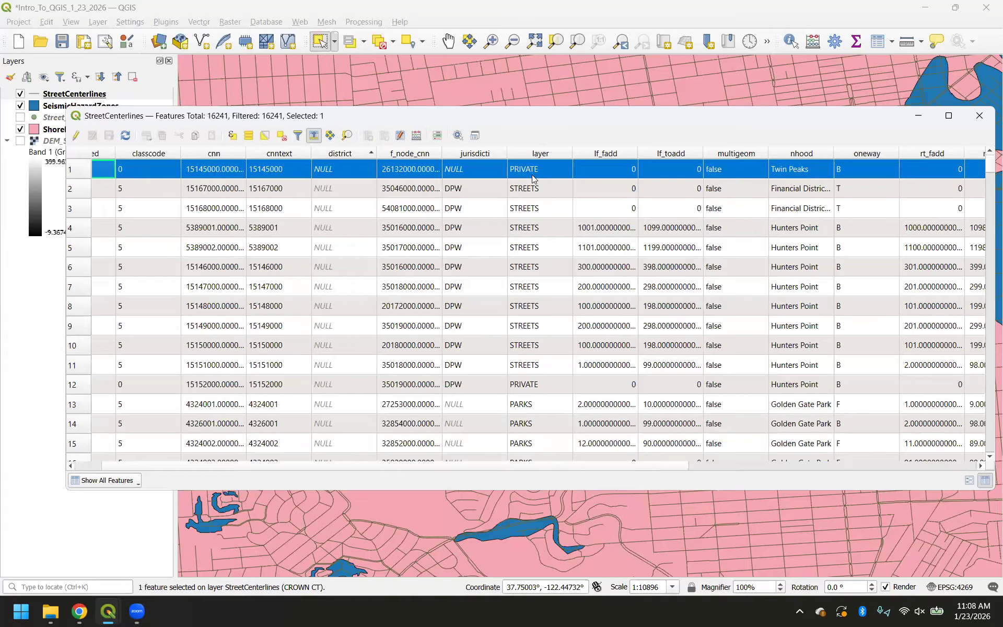
scroll(535, 396, "down", 2)
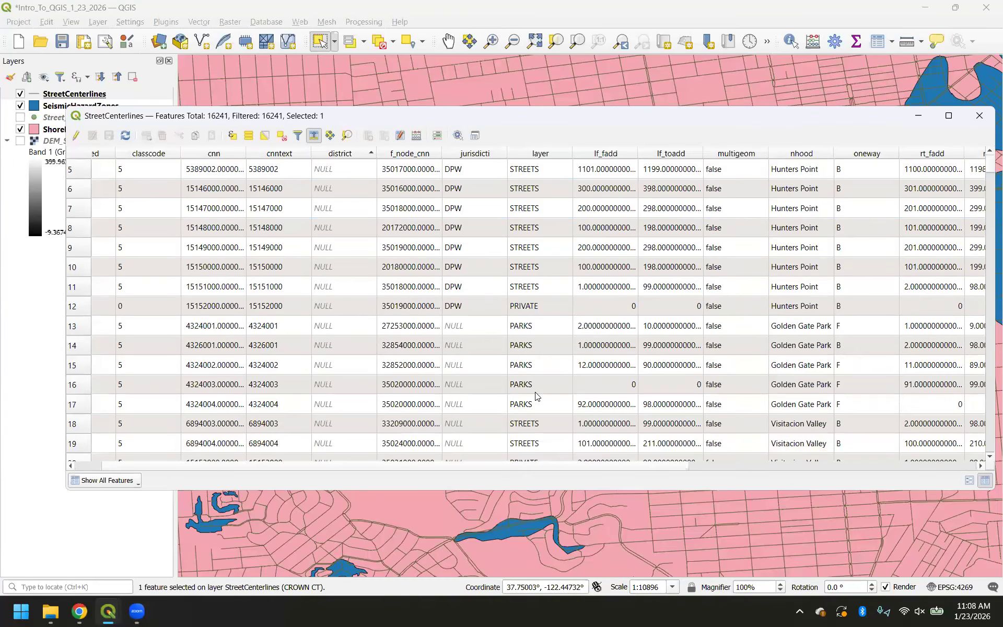
scroll(535, 395, "down", 2)
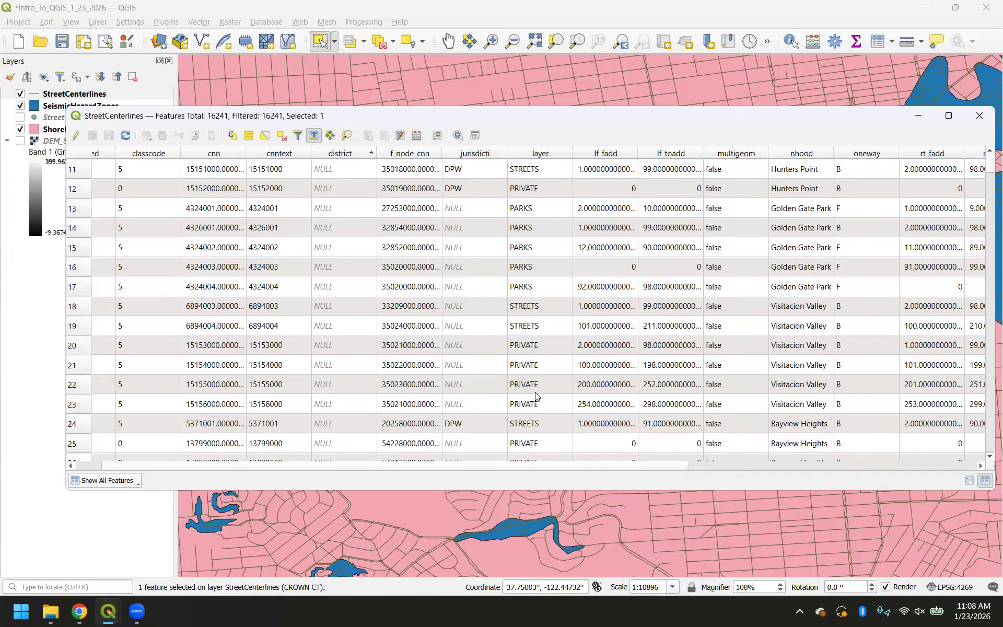
scroll(777, 337, "up", 4)
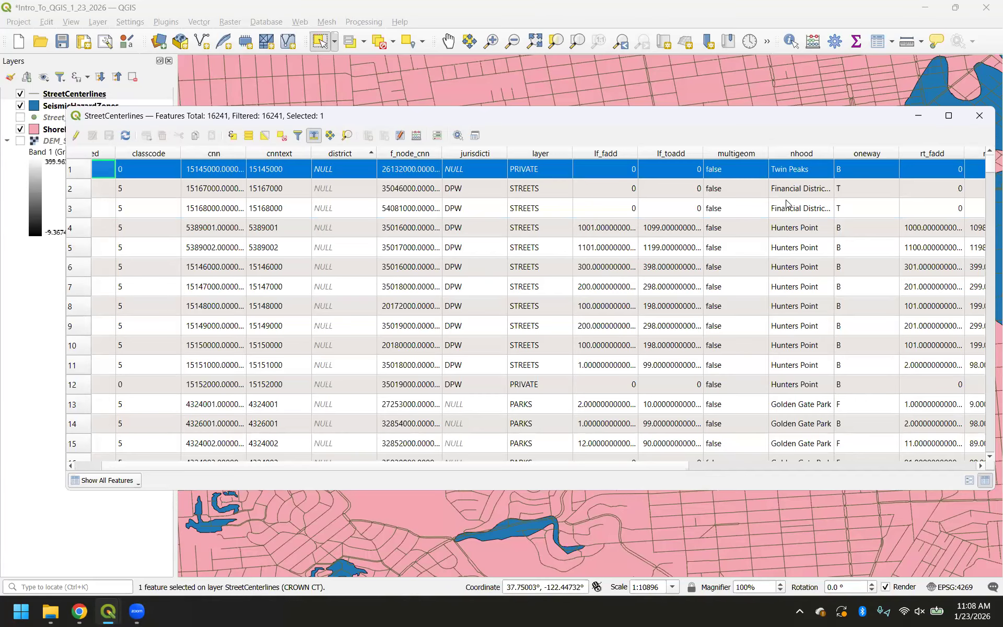
scroll(786, 199, "right", 5)
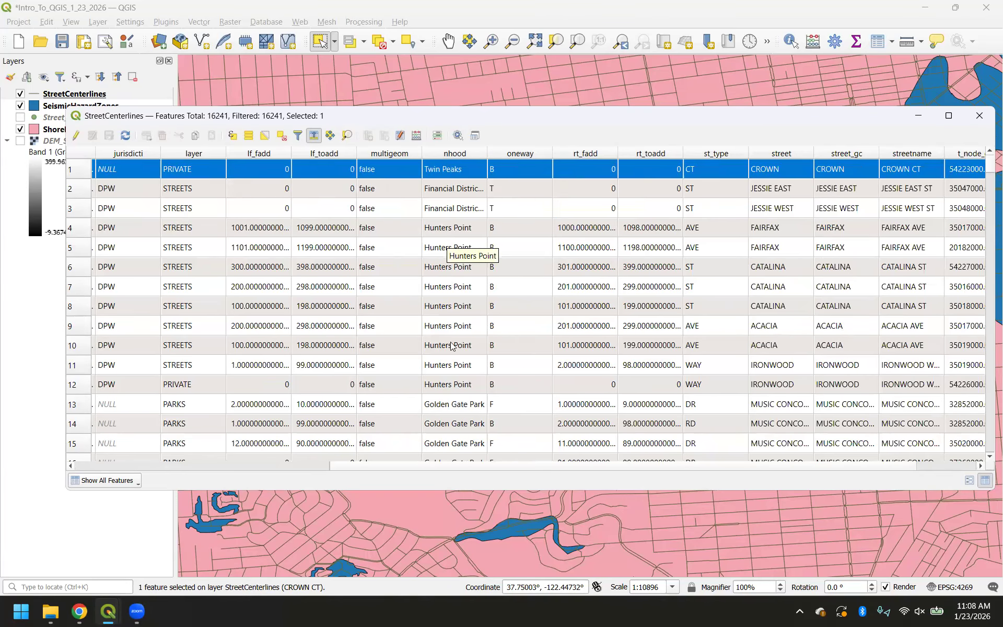
scroll(452, 346, "right", 2)
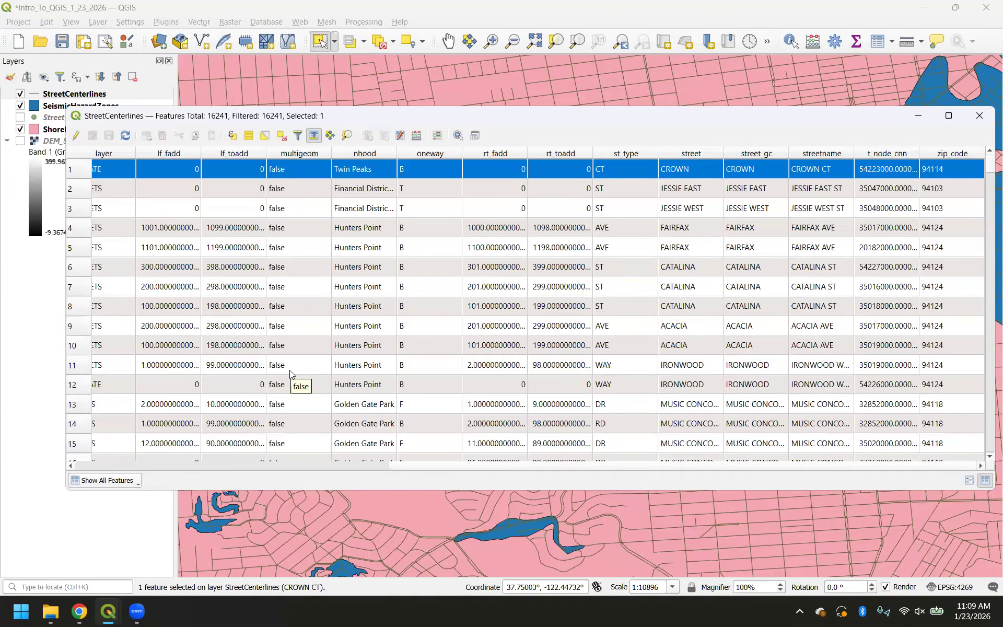
scroll(289, 370, "left", 3)
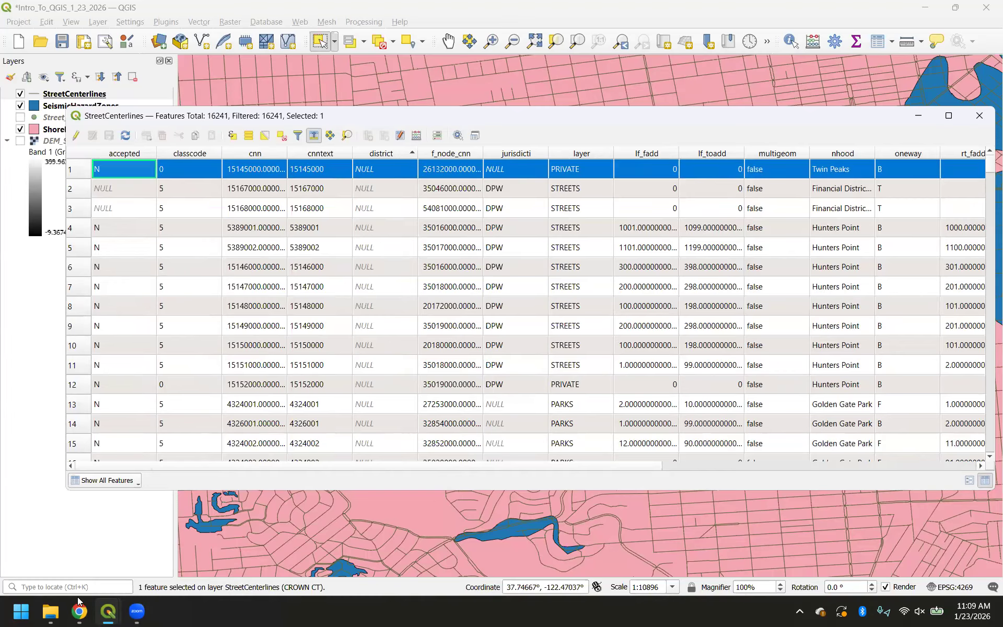
- Switch to the workshop page in Chrome, read section 11.3 Select by attributes, and highlight the field name classcode
mouse_move(78, 605)
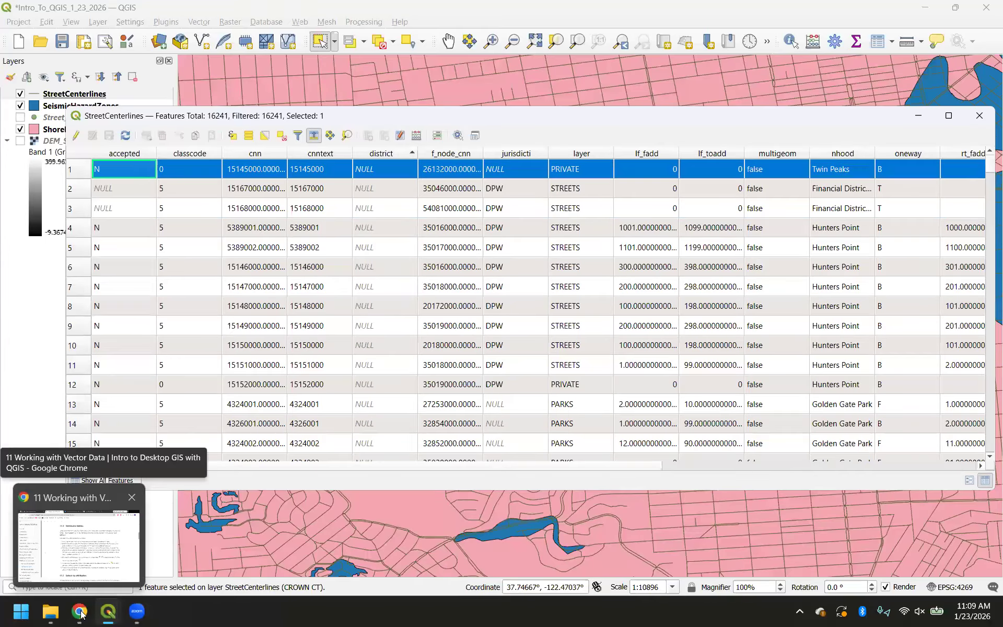
left_click(87, 540)
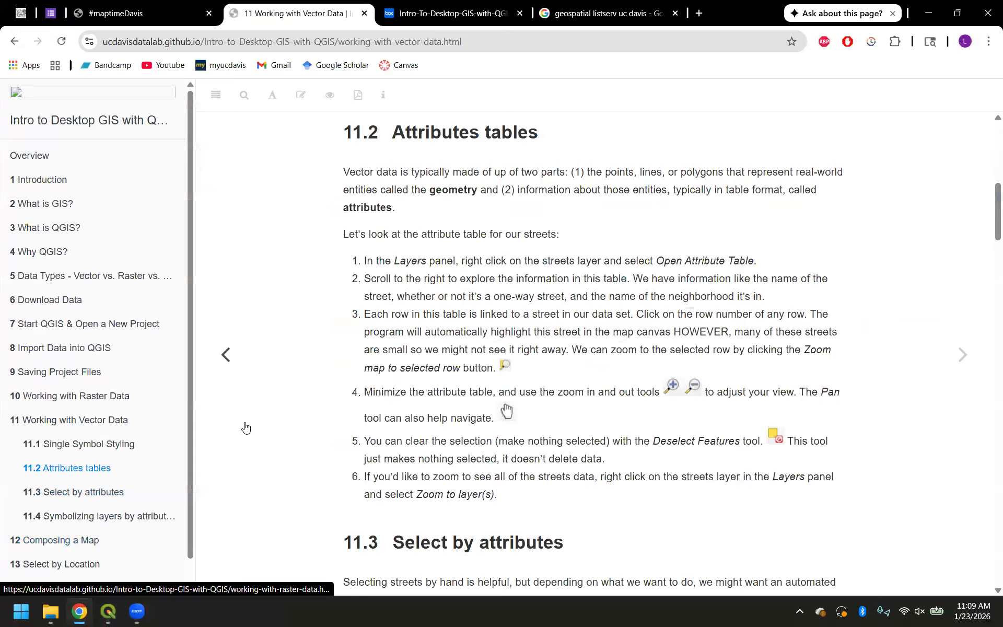
scroll(506, 313, "down", 8)
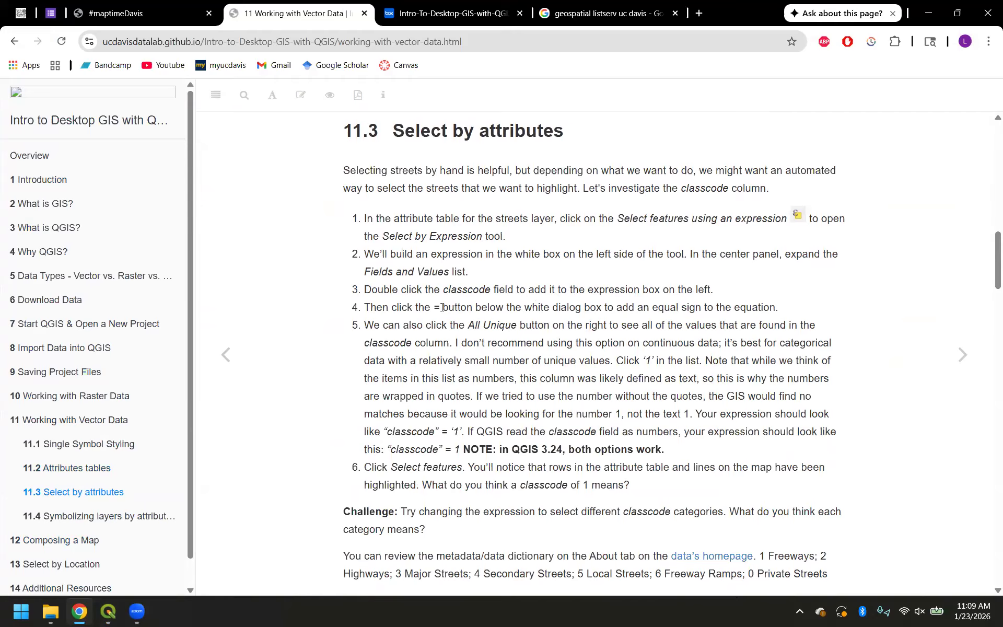
left_click_drag(443, 292, 490, 301)
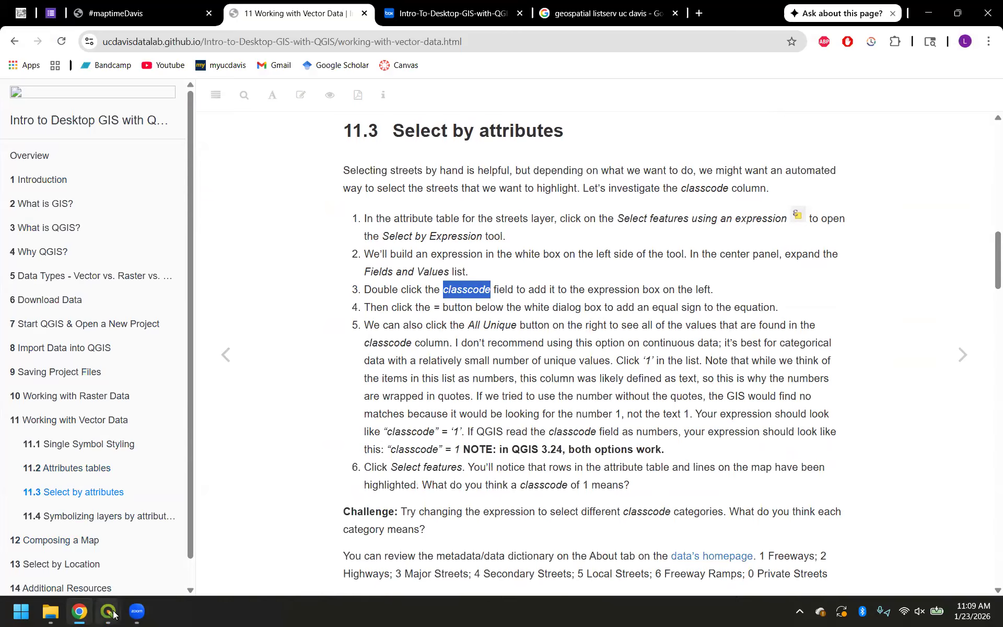
- Close the extra StreetCenterlines table window, switch back to QGIS, and bring up the layer's attribute table
mouse_move(114, 614)
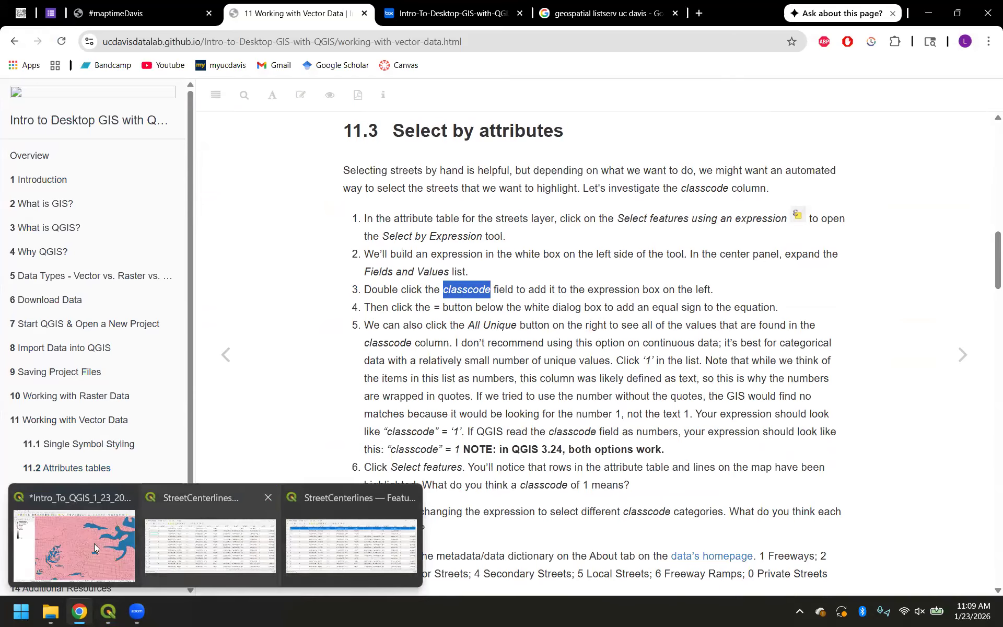
left_click(267, 499)
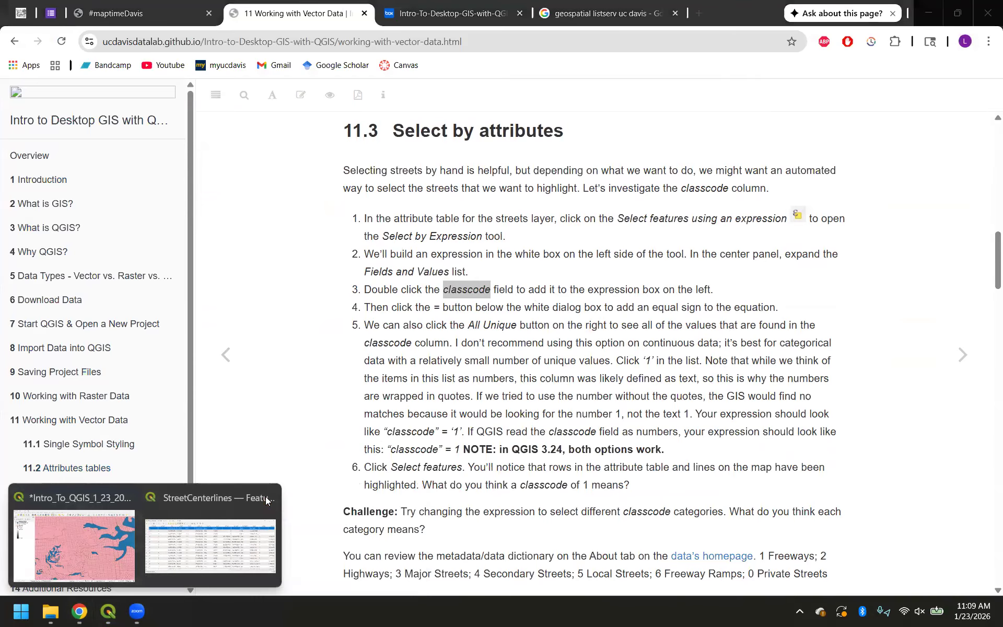
left_click(95, 541)
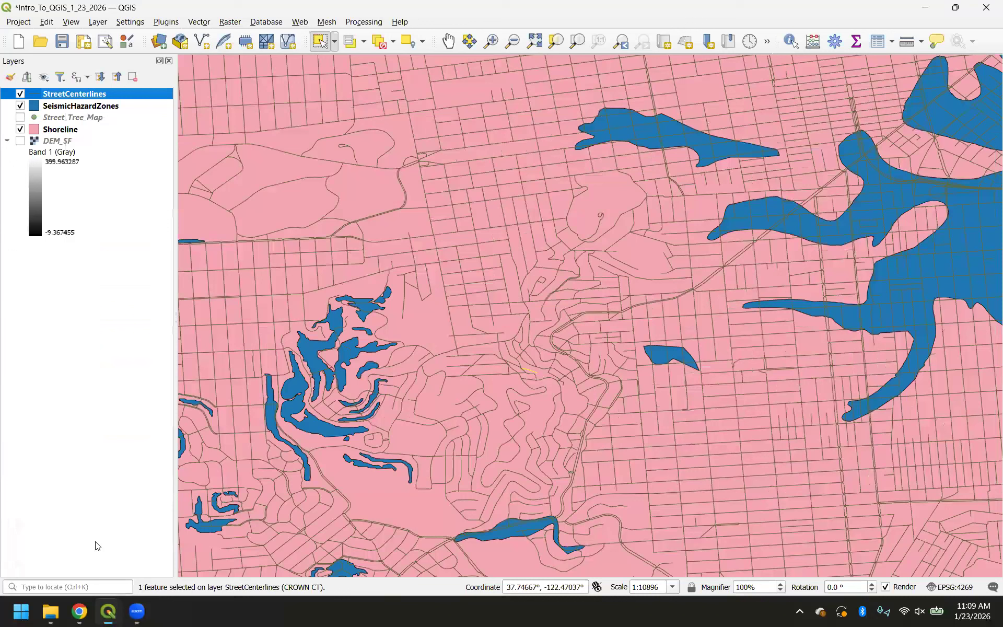
key("F6")
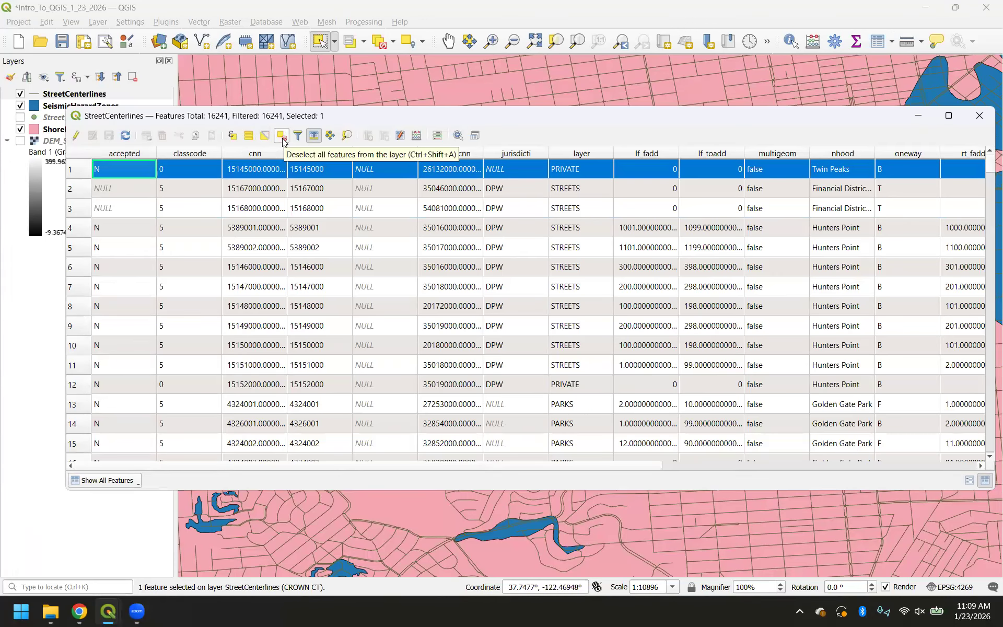
- Deselect all streets and open the Select by Expression tool for StreetCenterlines
left_click(282, 139)
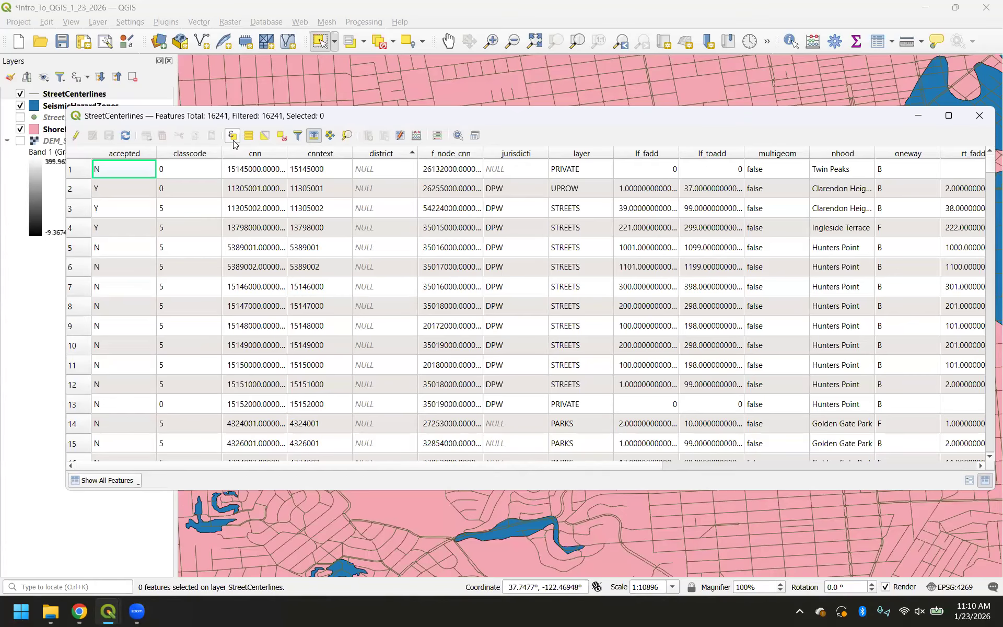
left_click(232, 137)
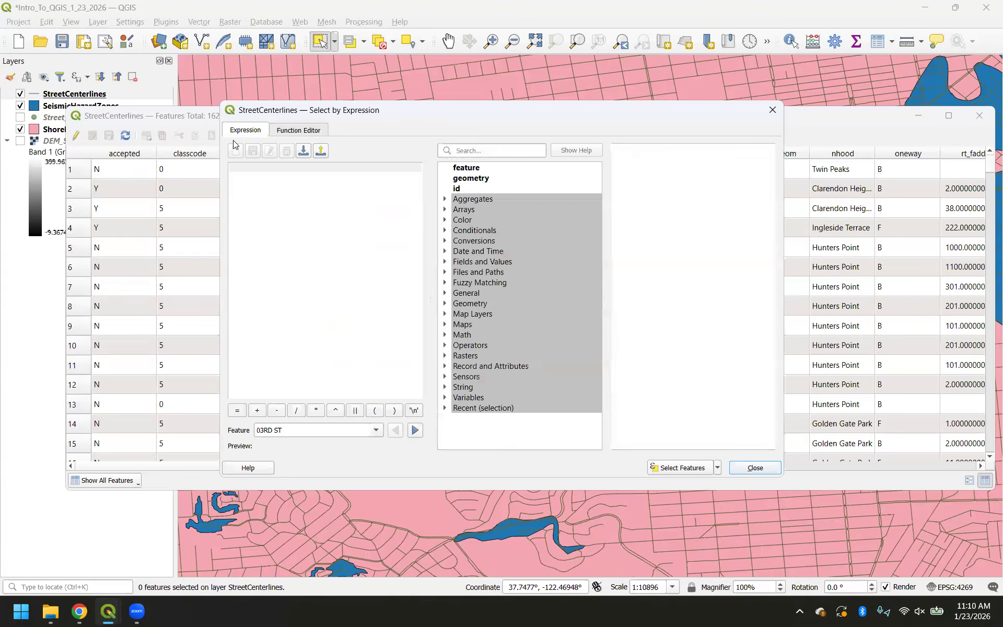
- Switch to Chrome to check the expression-building instructions in section 11.3, and return to the Select by Expression window in QGIS
right_click(402, 107)
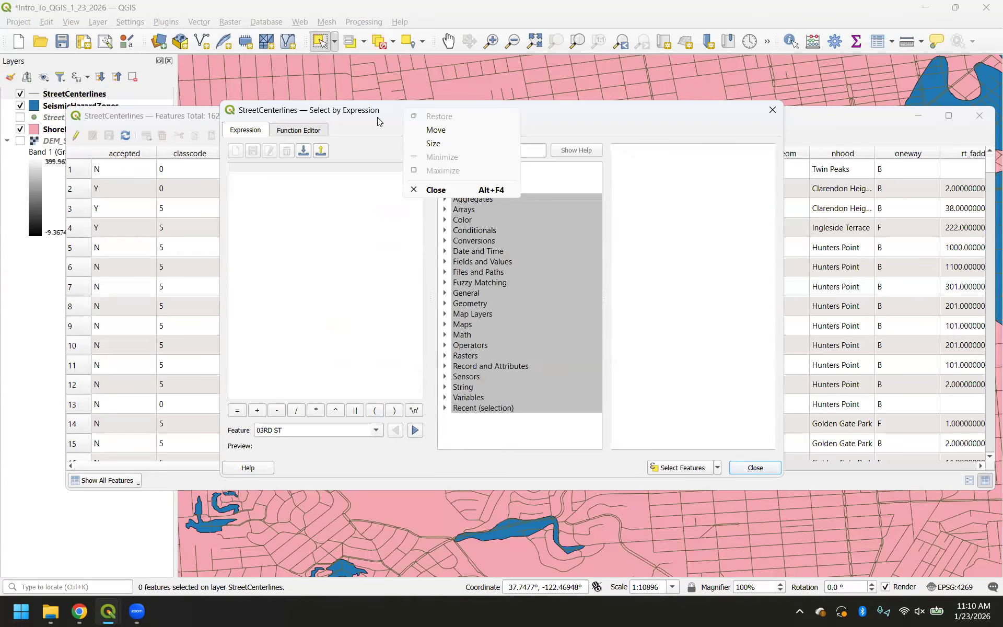
left_click(418, 106)
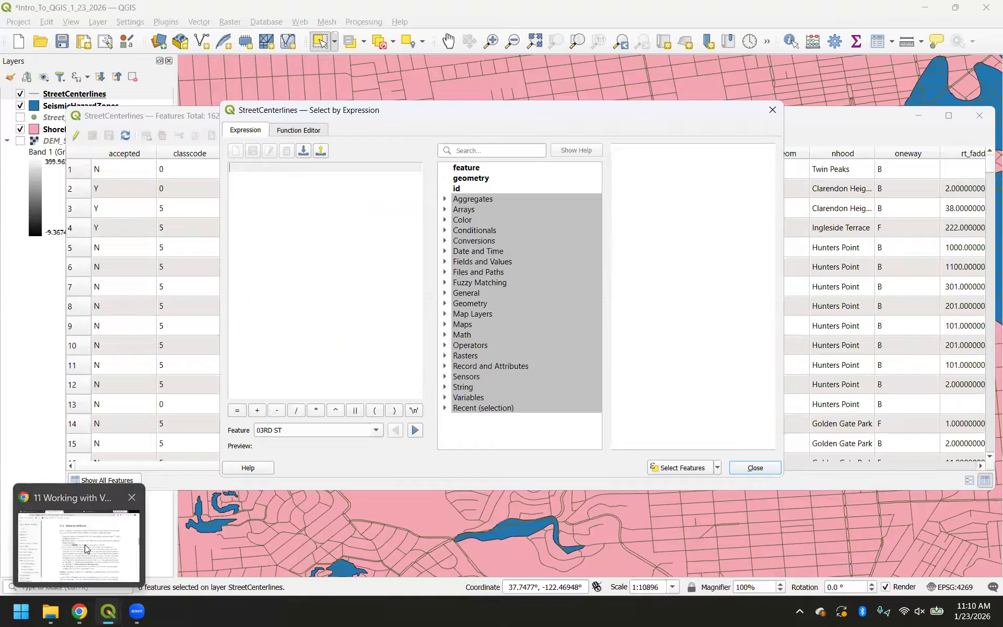
left_click(74, 543)
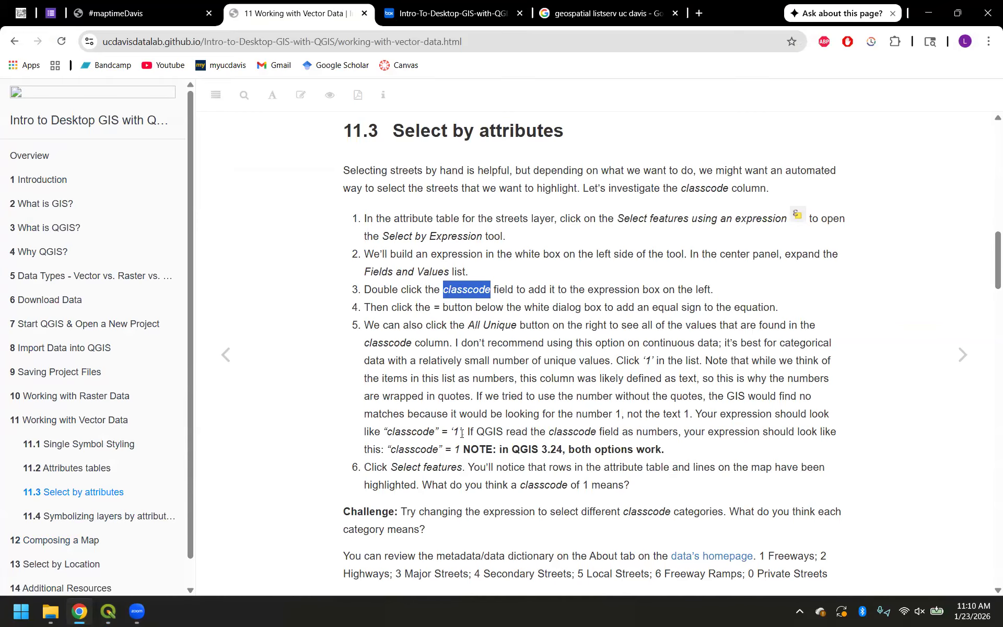
mouse_move(108, 612)
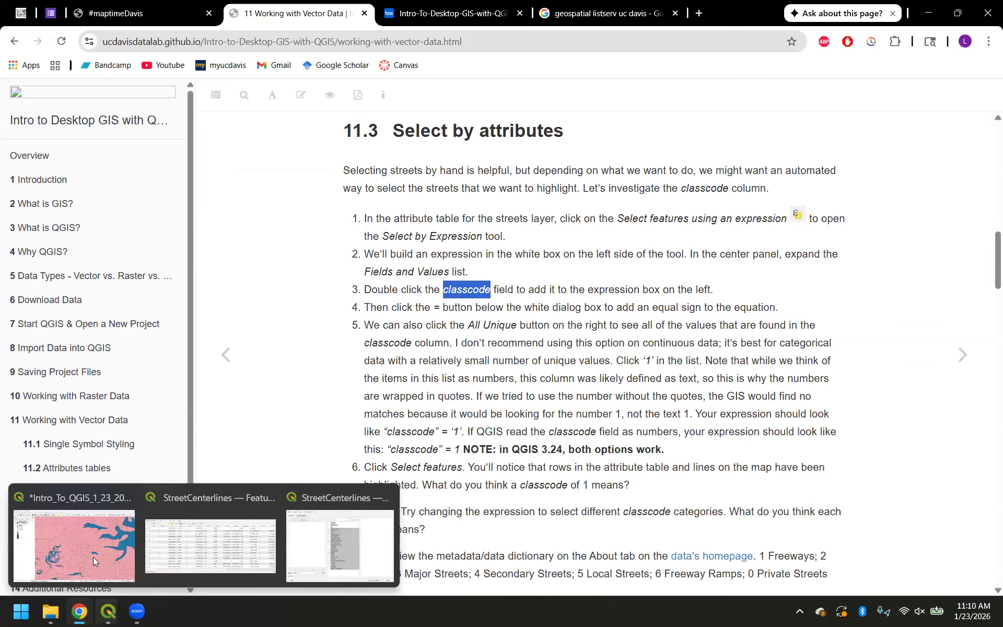
left_click(92, 556)
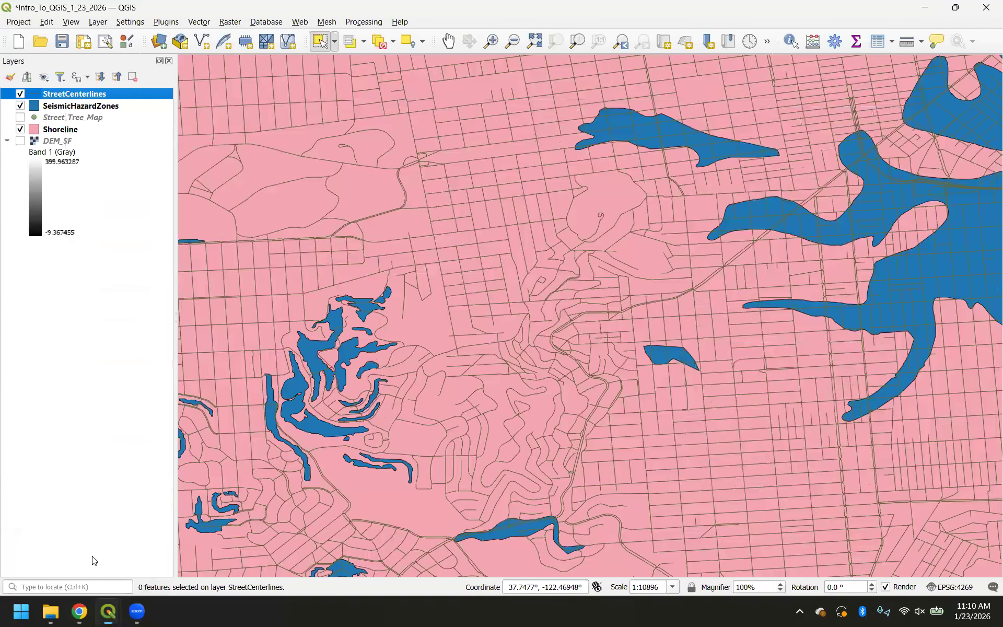
left_click(340, 528)
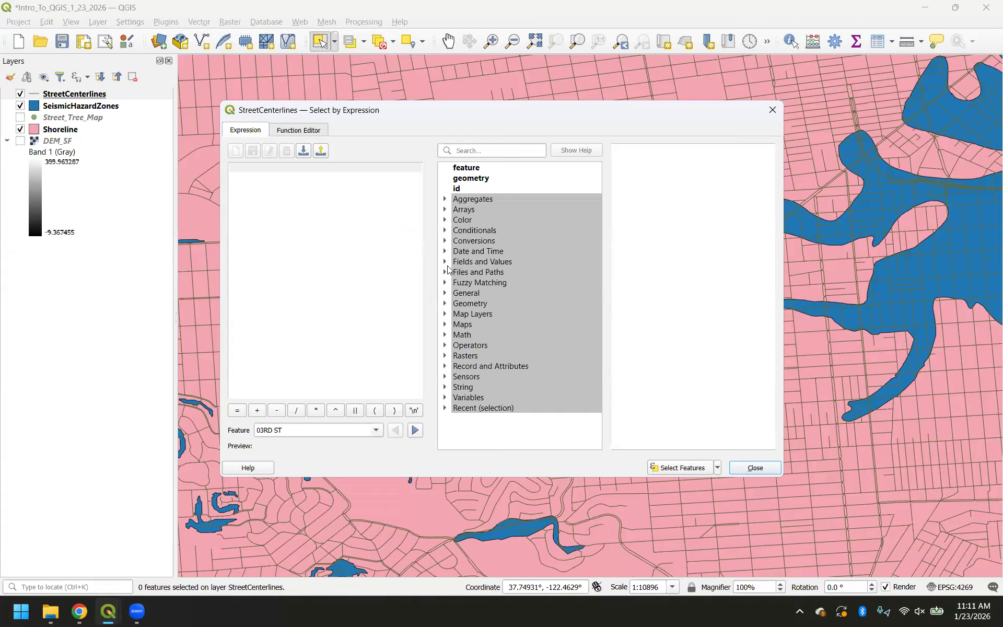
- Start the expression by adding the classcode field from the Fields and Values group, followed by the = operator
left_click(473, 265)
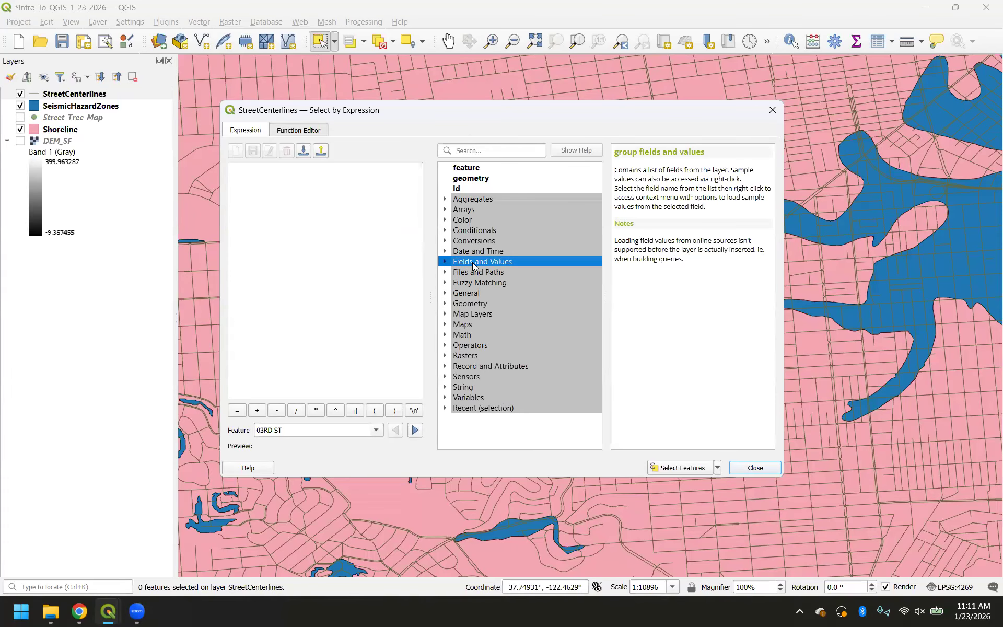
double_click(475, 265)
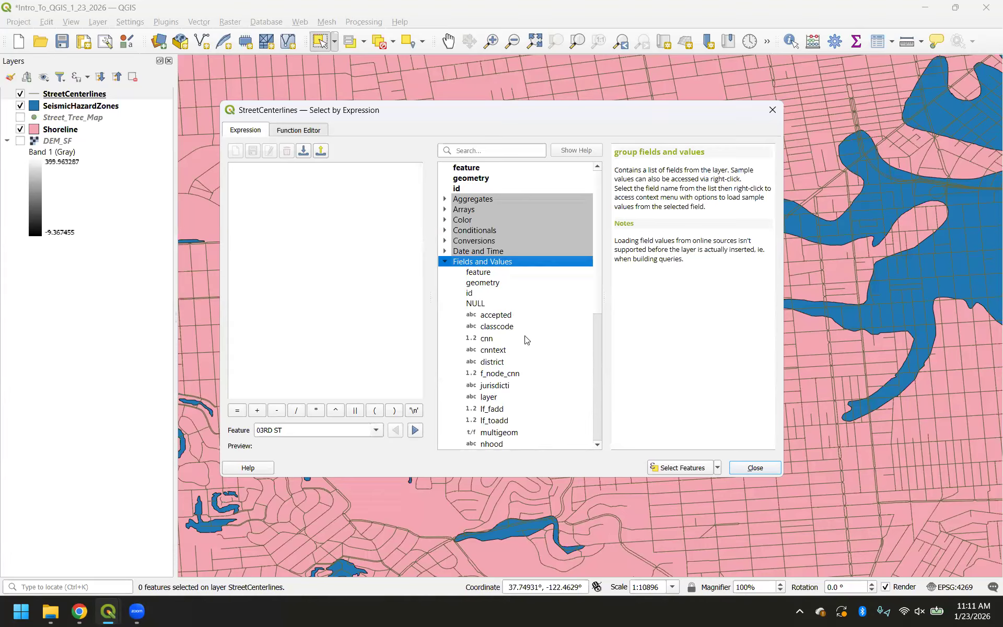
scroll(527, 339, "down", 2)
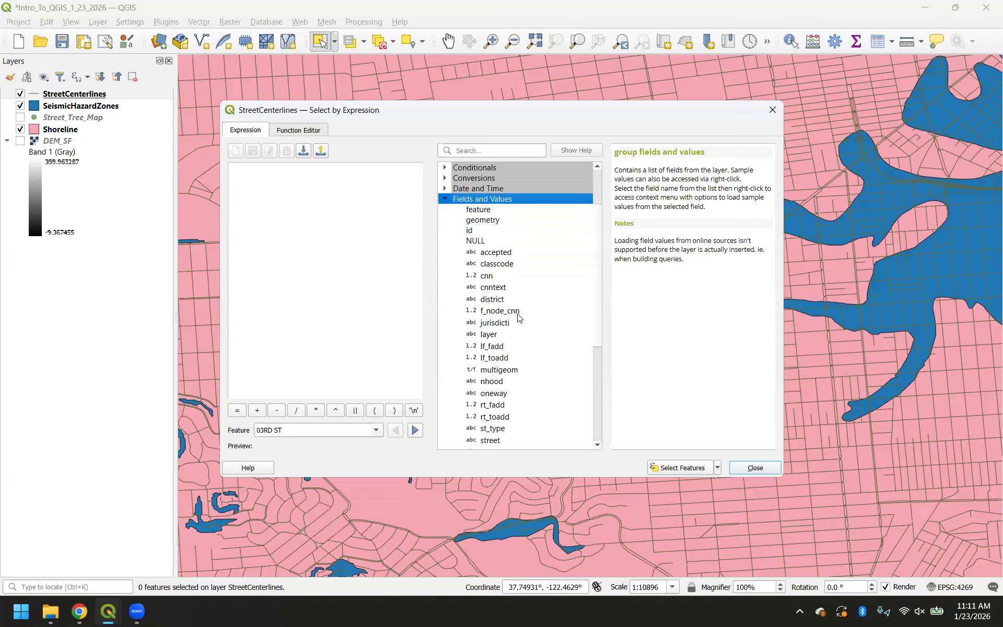
scroll(519, 317, "down", 1)
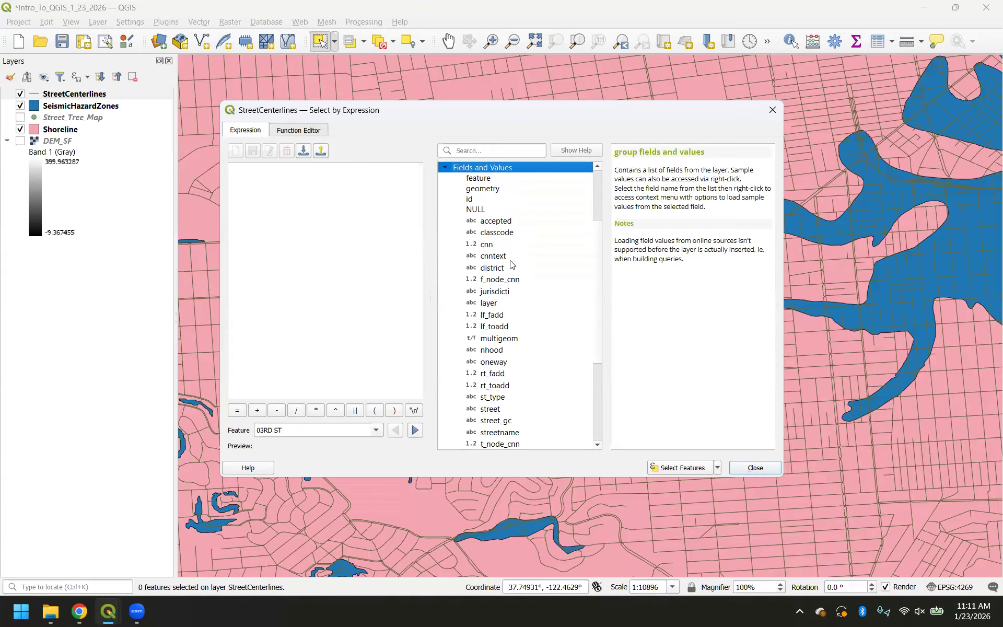
scroll(502, 244, "up", 2)
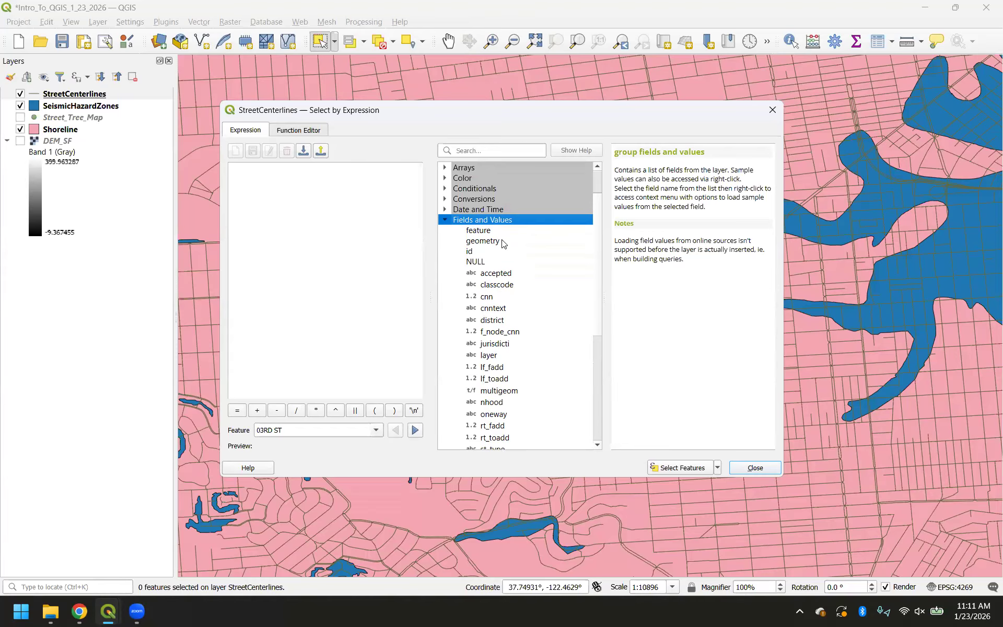
double_click(496, 285)
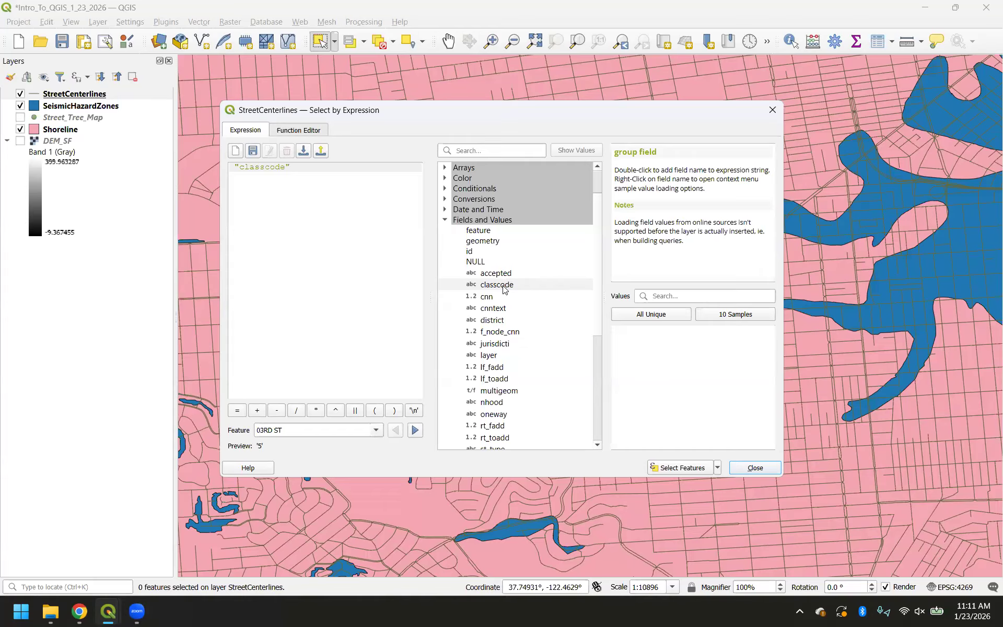
left_click(235, 410)
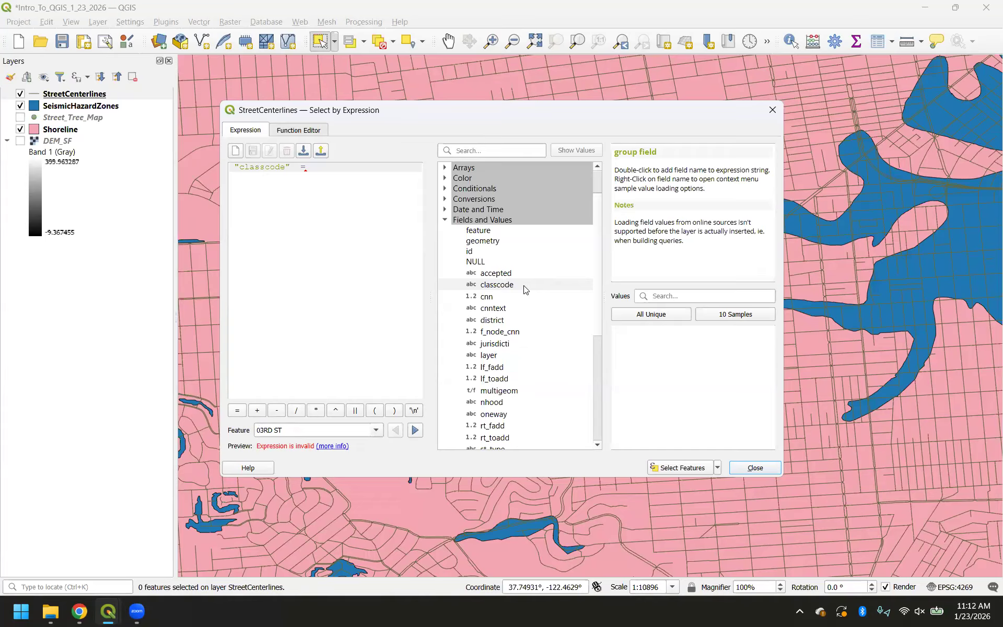
- List all unique values of the classcode field for use in the expression
left_click(497, 286)
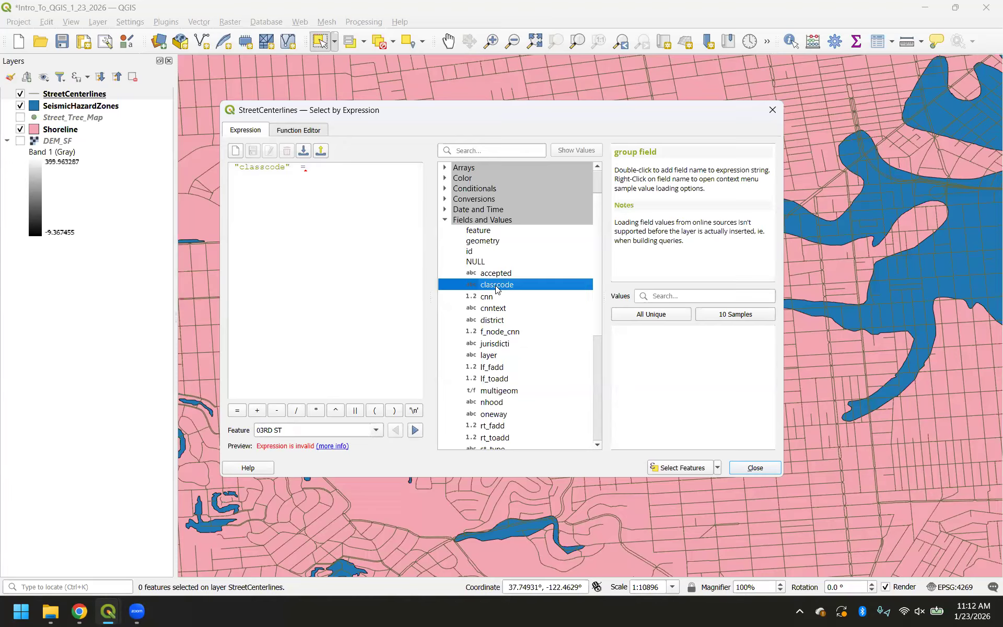
left_click(651, 314)
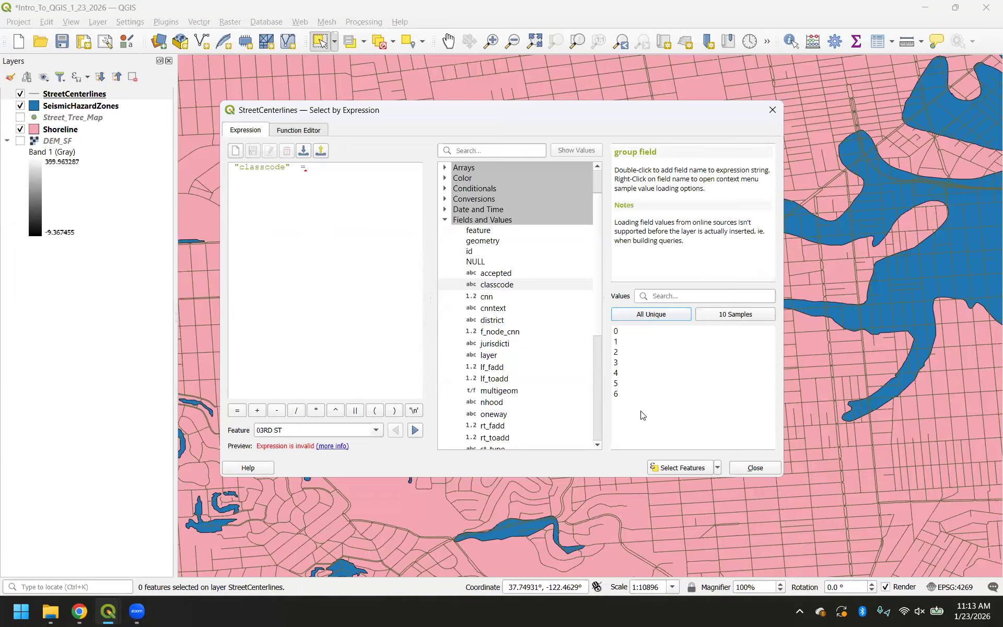
left_click(727, 316)
left_click(497, 285)
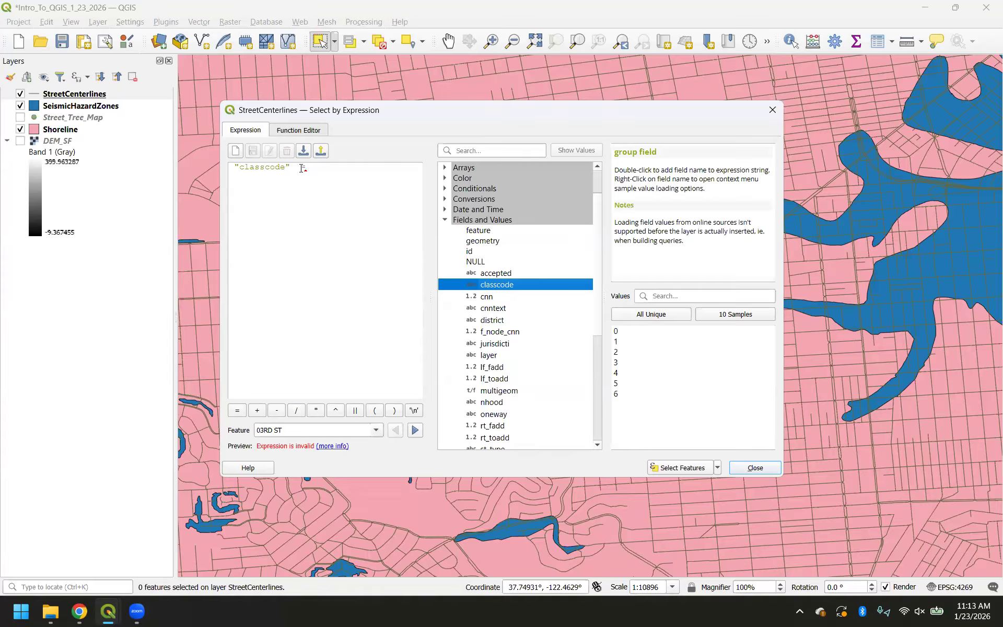
- Complete the expression as "classcode" = '1', select the matching streets and close Select by Expression
double_click(616, 342)
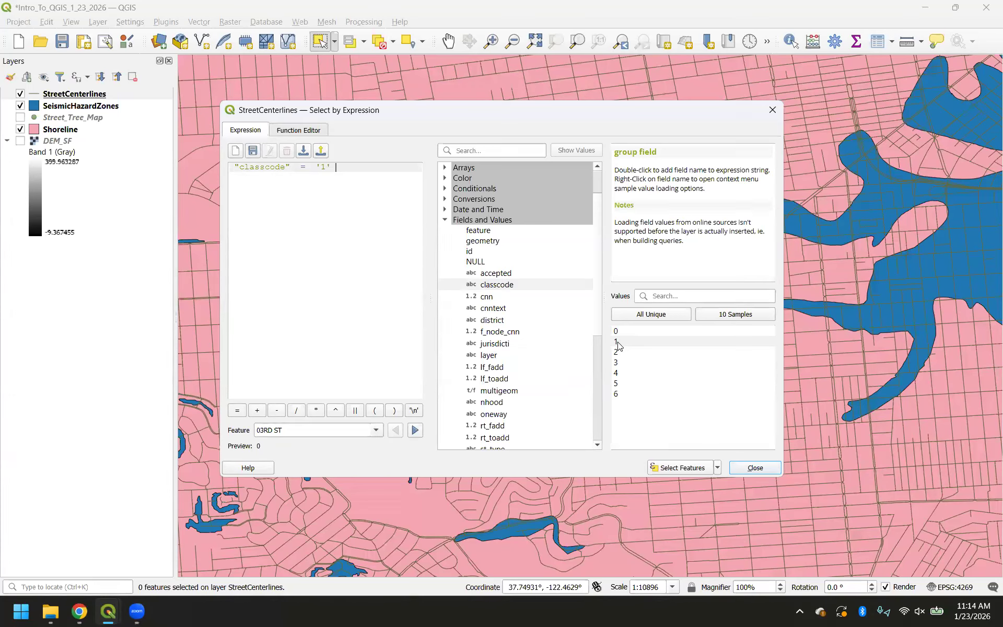
left_click(664, 469)
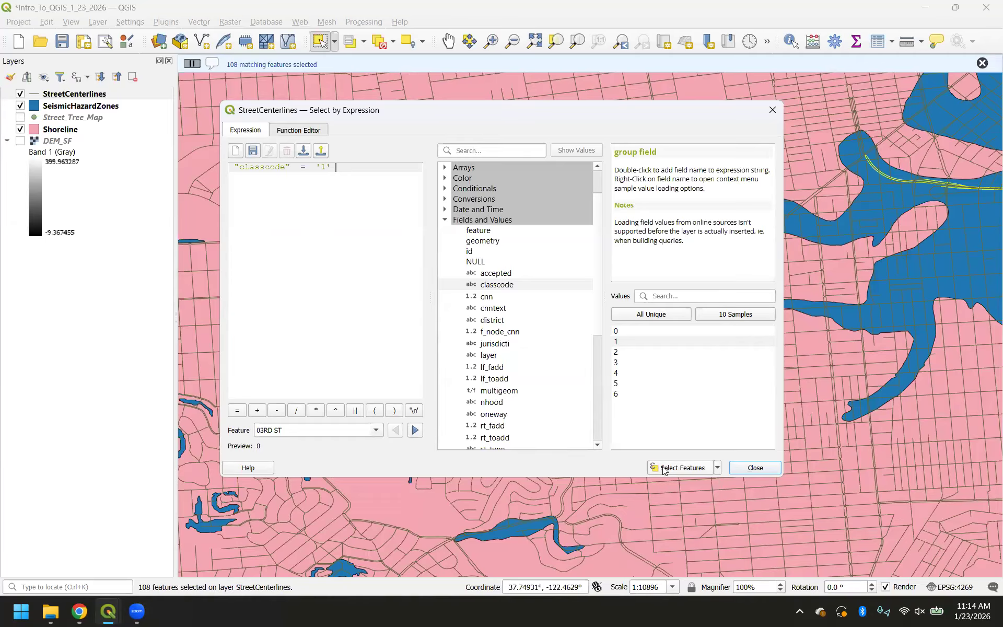
left_click(744, 468)
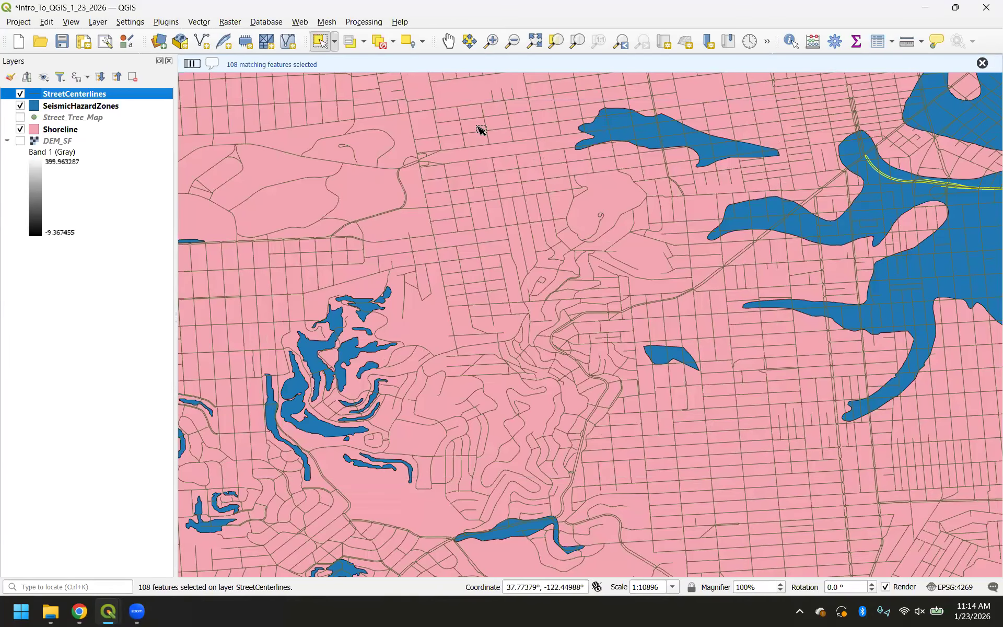
- Zoom the map to the extent of the DEM_SF layer to view the selected streets across San Francisco
left_click(538, 45)
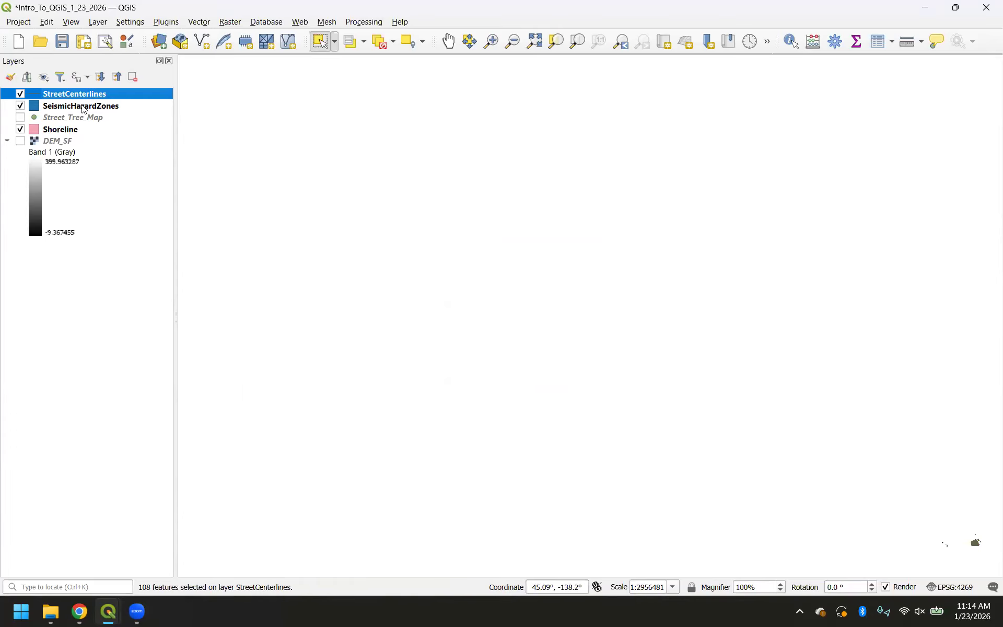
left_click(51, 145)
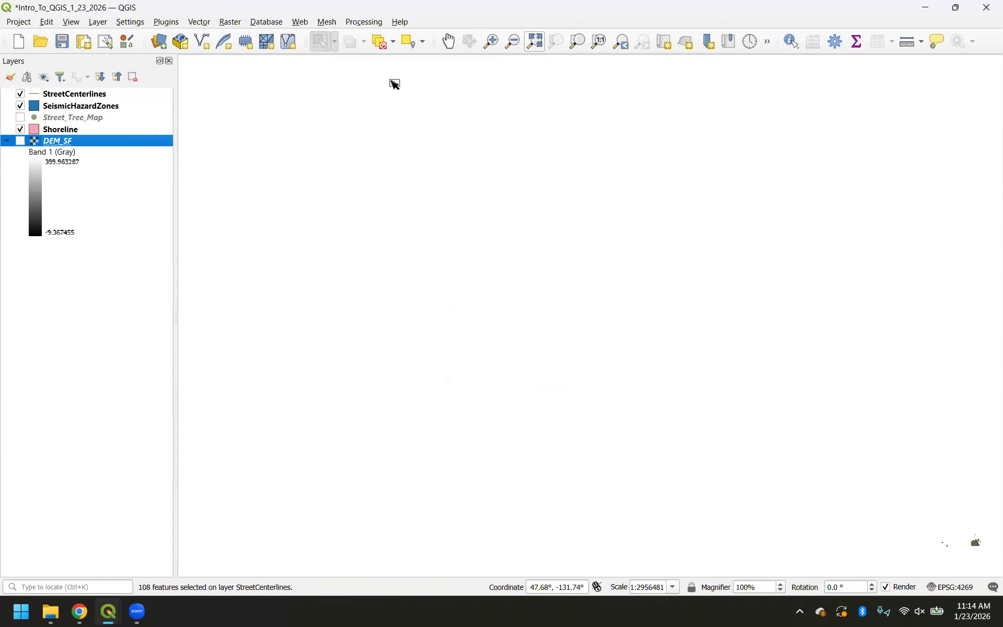
right_click(60, 143)
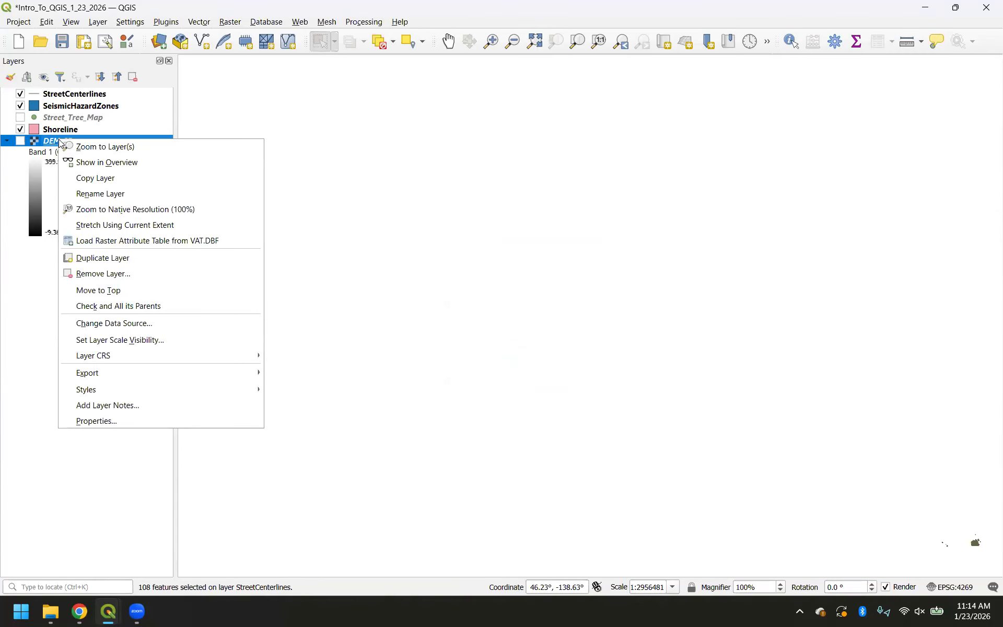
left_click(93, 148)
scroll(617, 296, "up", 1)
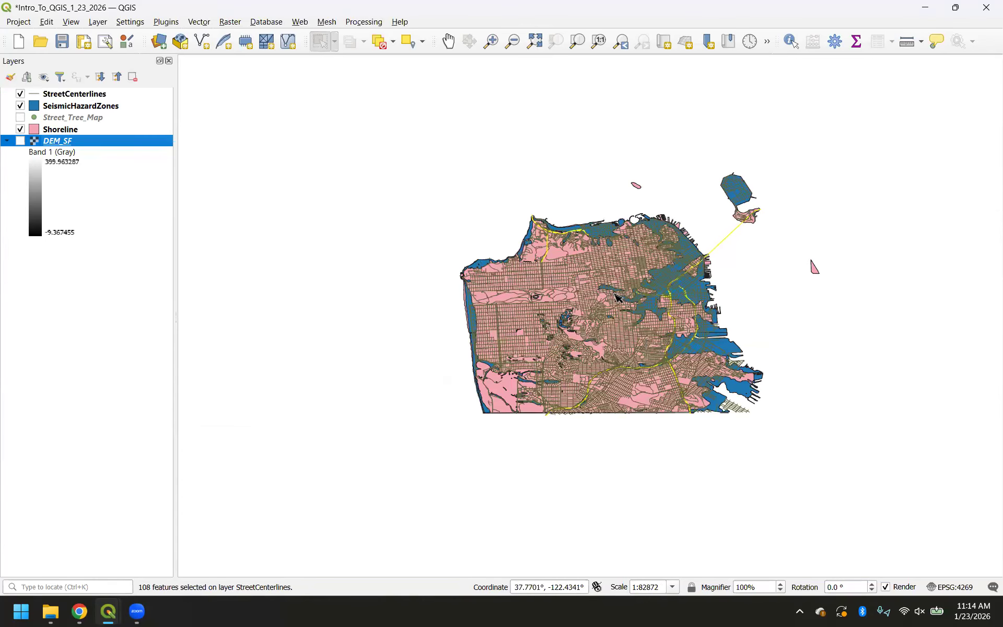
- Bring up the available layer commands for StreetCenterlines
right_click(58, 95)
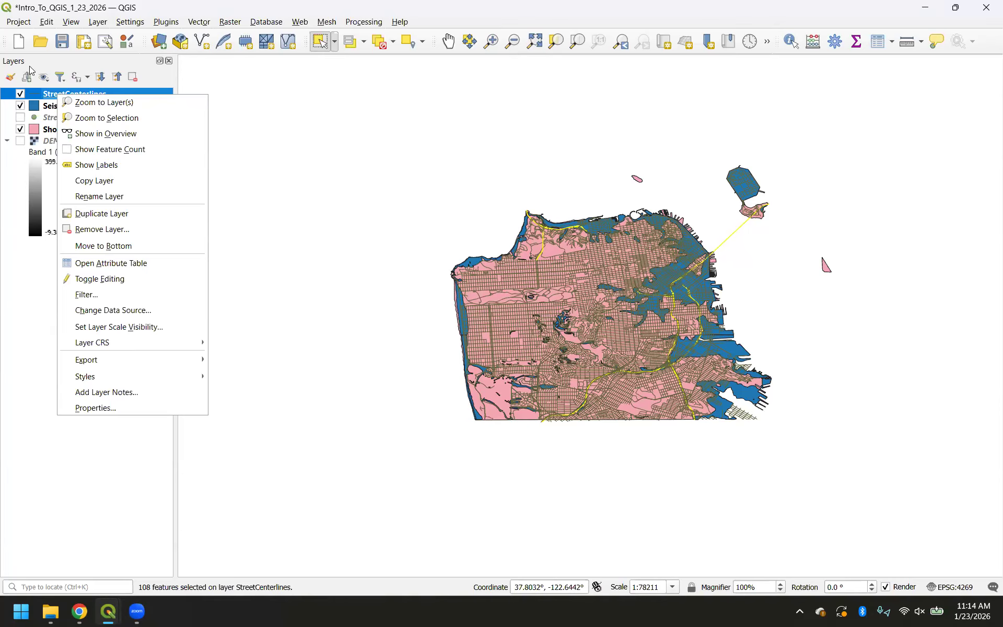
right_click(46, 96)
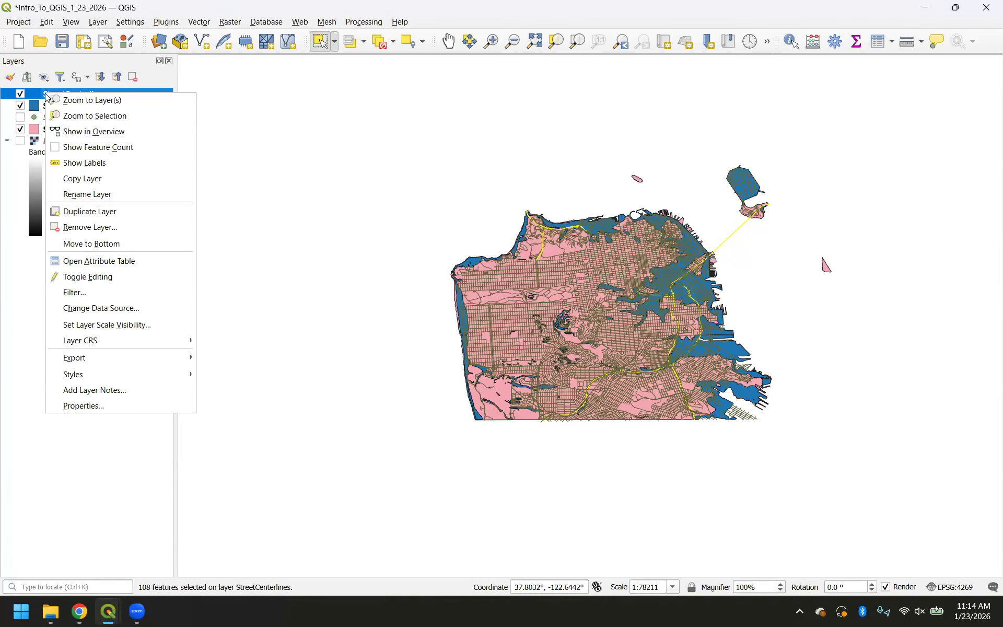
- Build the Select by Expression query "classcode" = '1' for the StreetCenterlines layer, closing the dialog without applying it
left_click(86, 100)
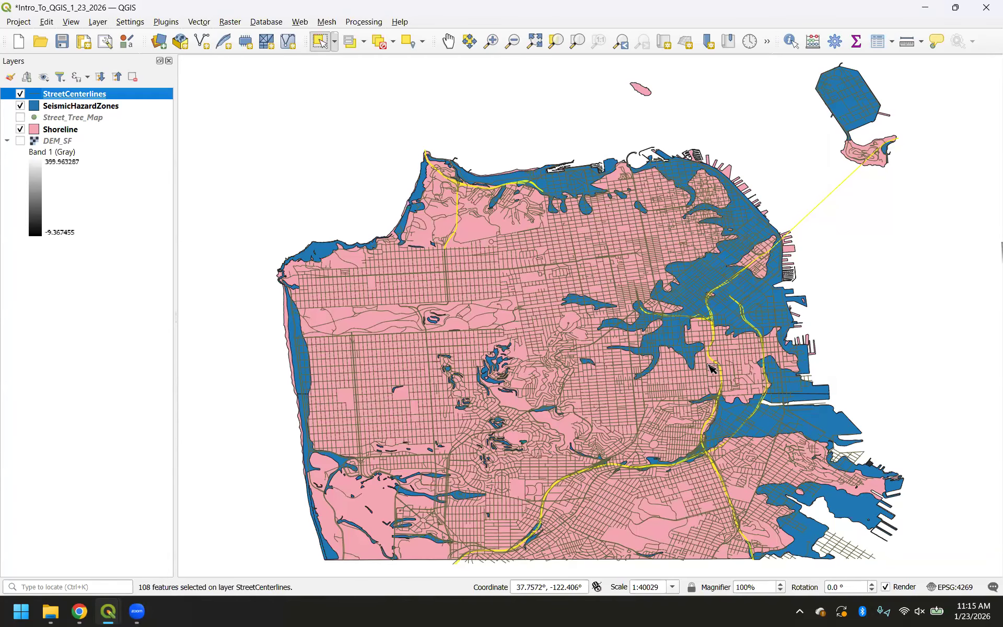
left_click(104, 615)
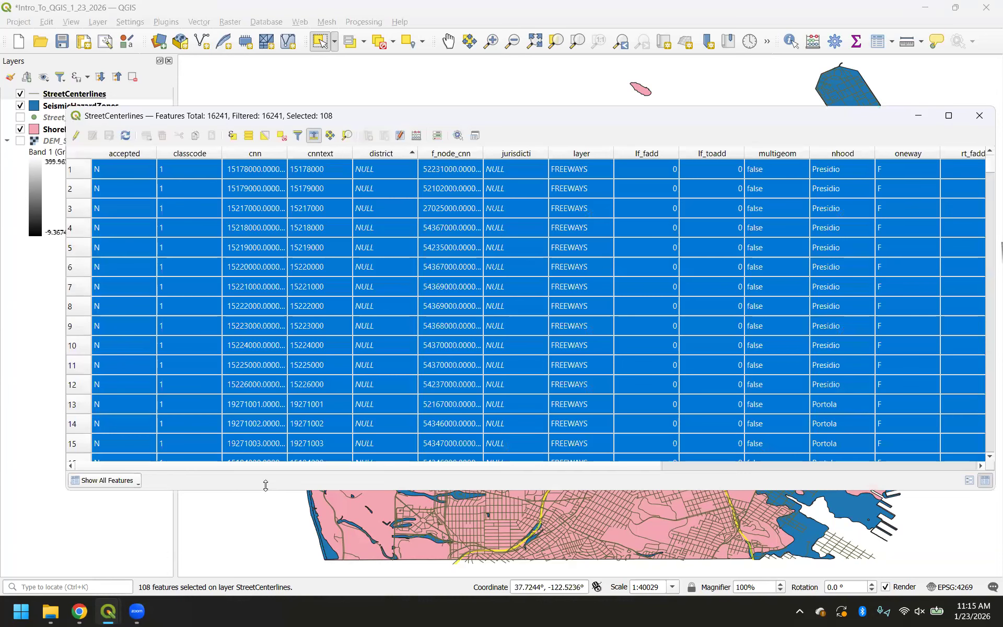
left_click(233, 135)
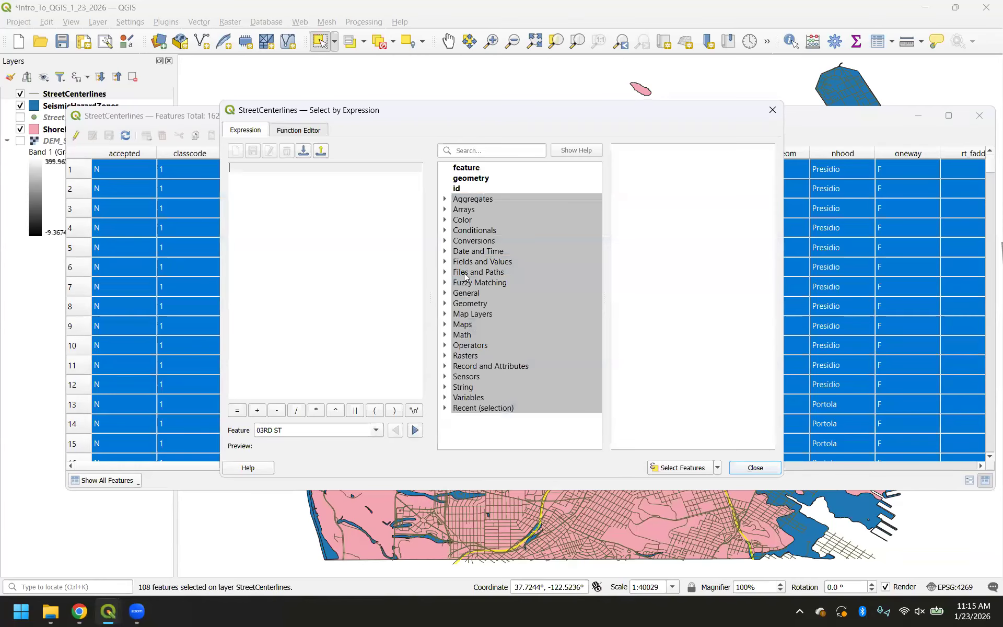
left_click(445, 262)
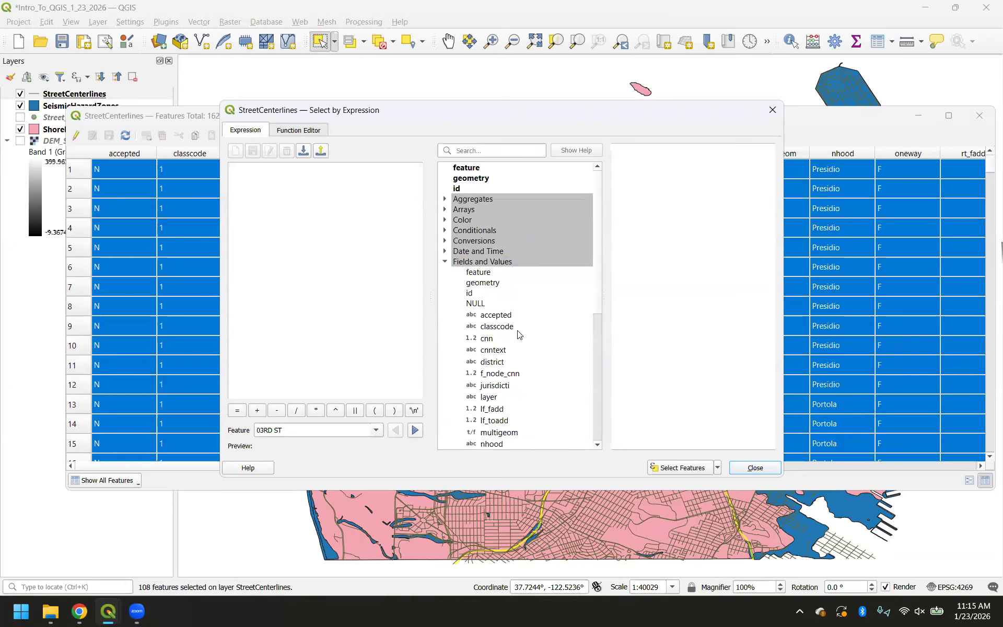
double_click(495, 327)
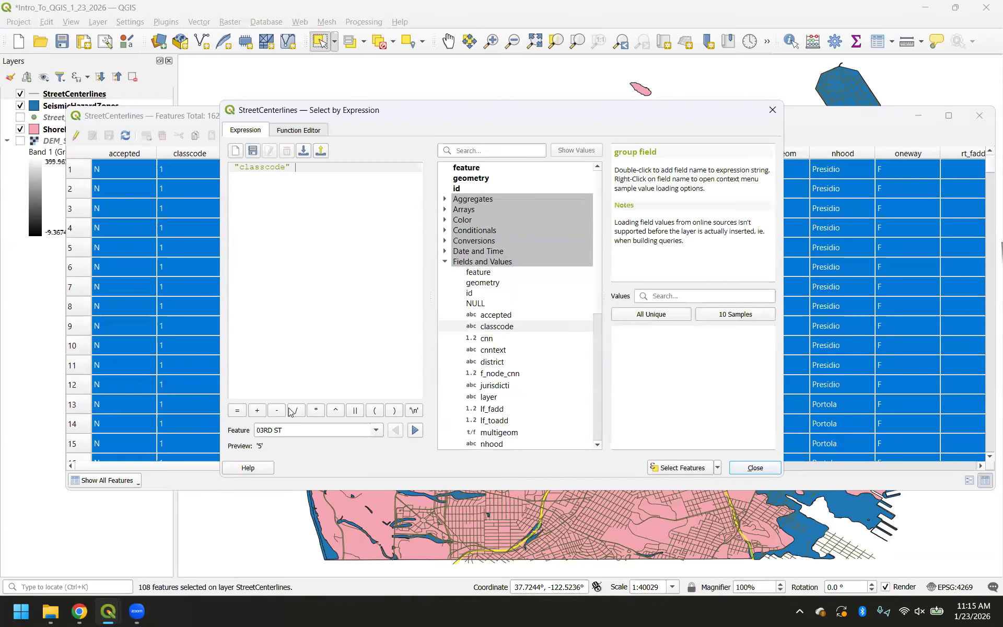
left_click(238, 411)
left_click(662, 315)
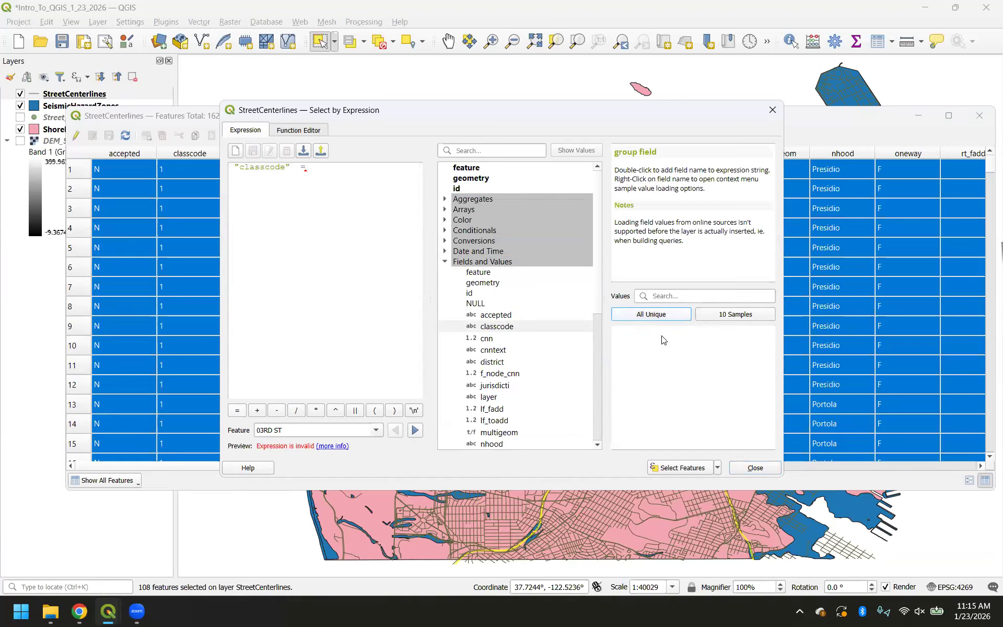
left_click(620, 345)
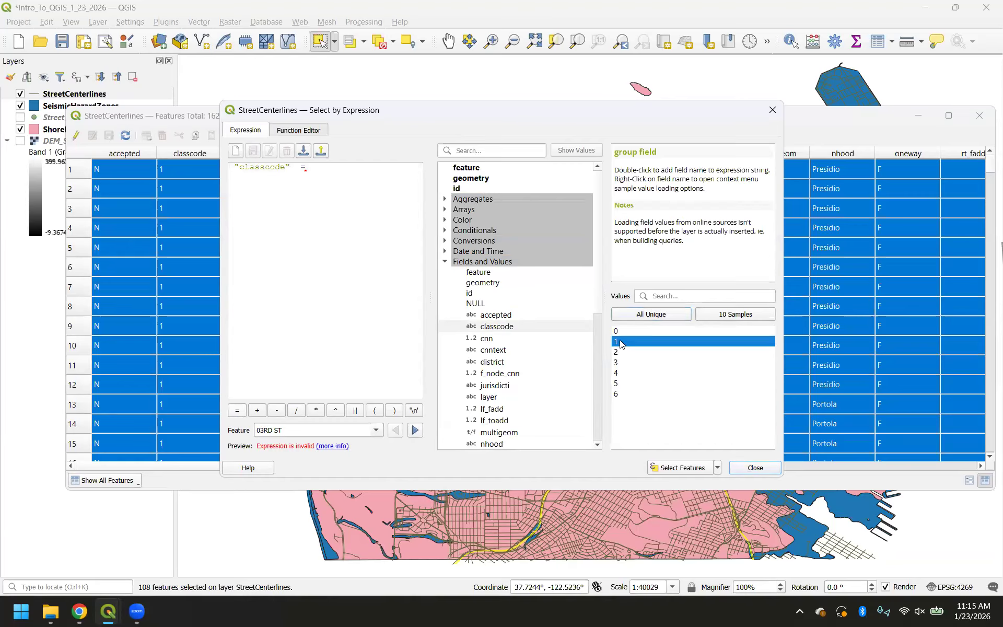
double_click(621, 342)
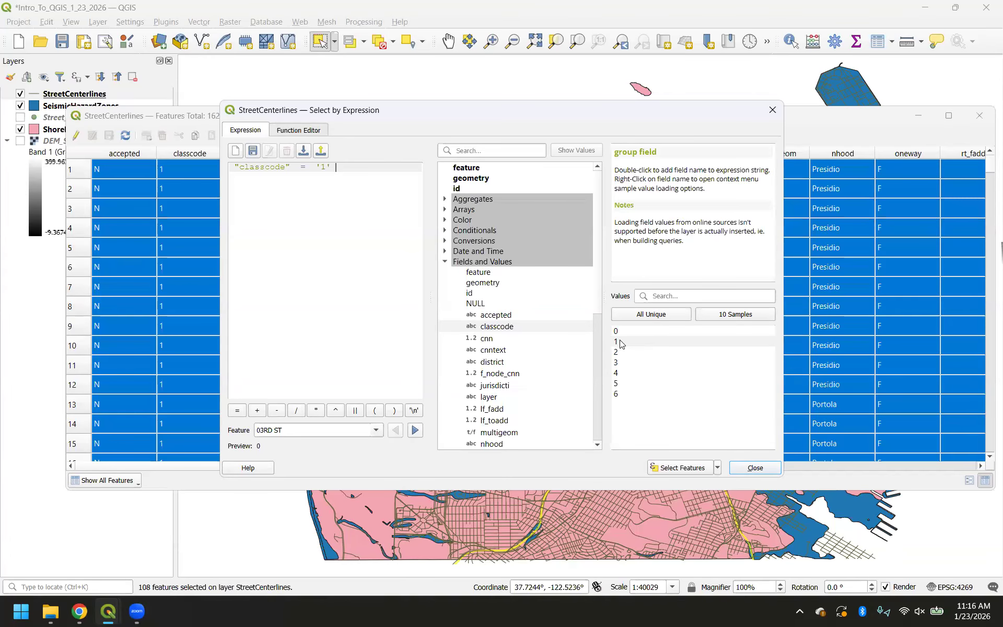
left_click(753, 468)
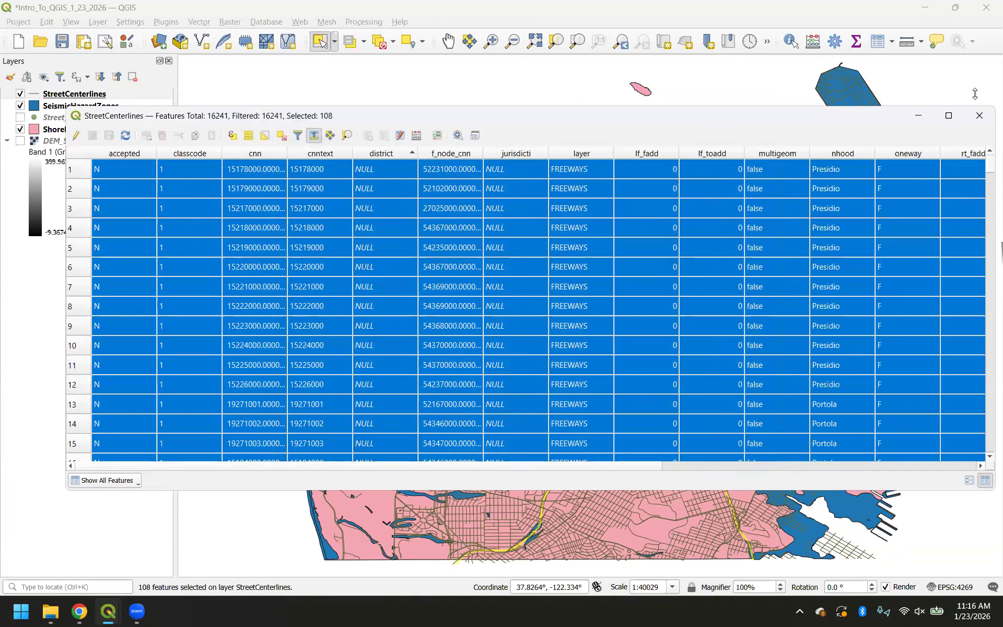
left_click(918, 116)
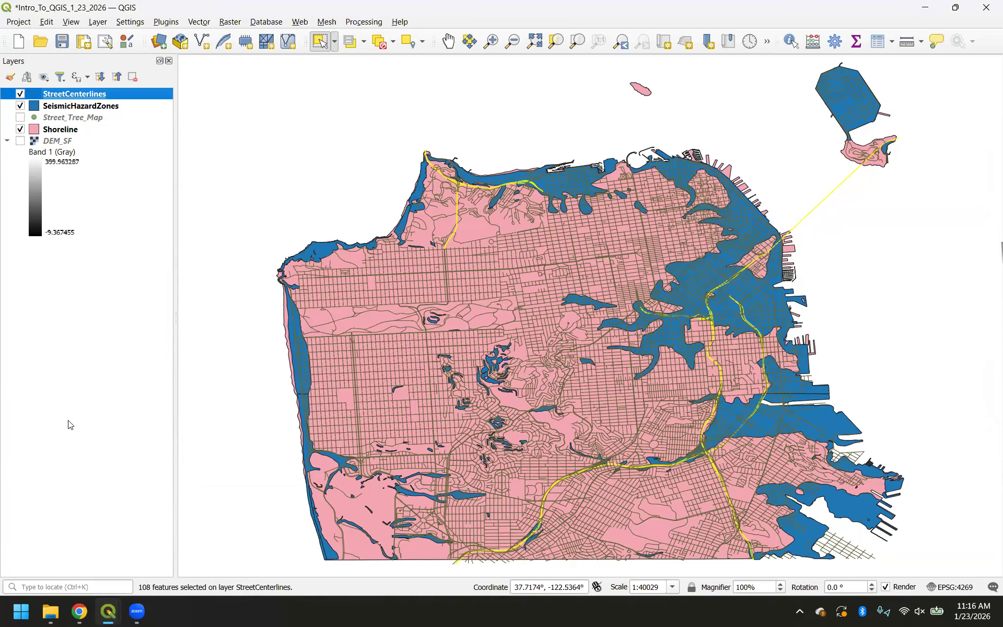
- Start exporting the selected StreetCenterlines features as an ESRI Shapefile, browse to the GIS_Projects folder, and cancel the export
right_click(68, 97)
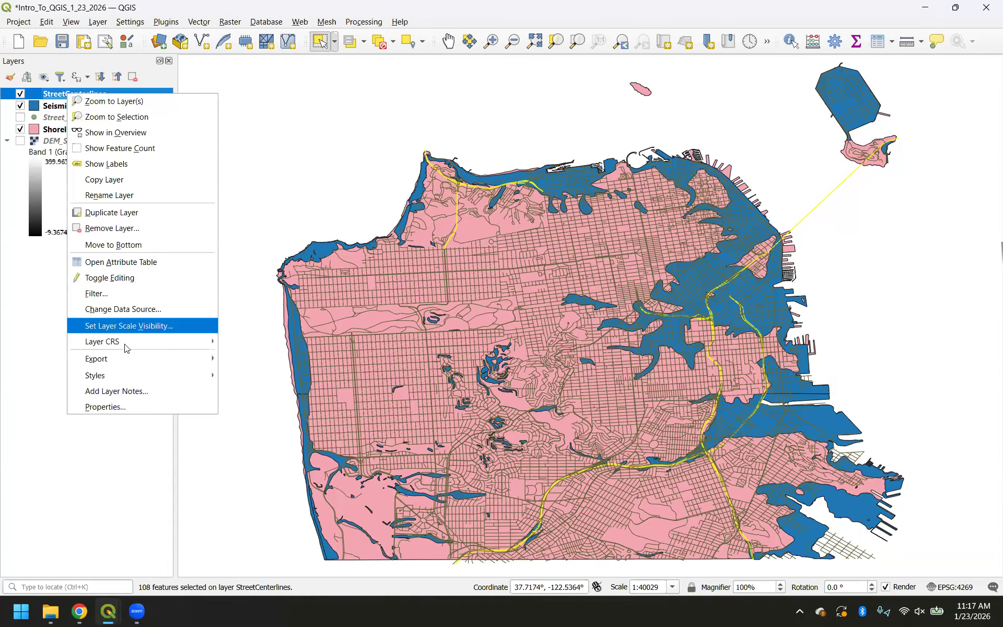
mouse_move(127, 362)
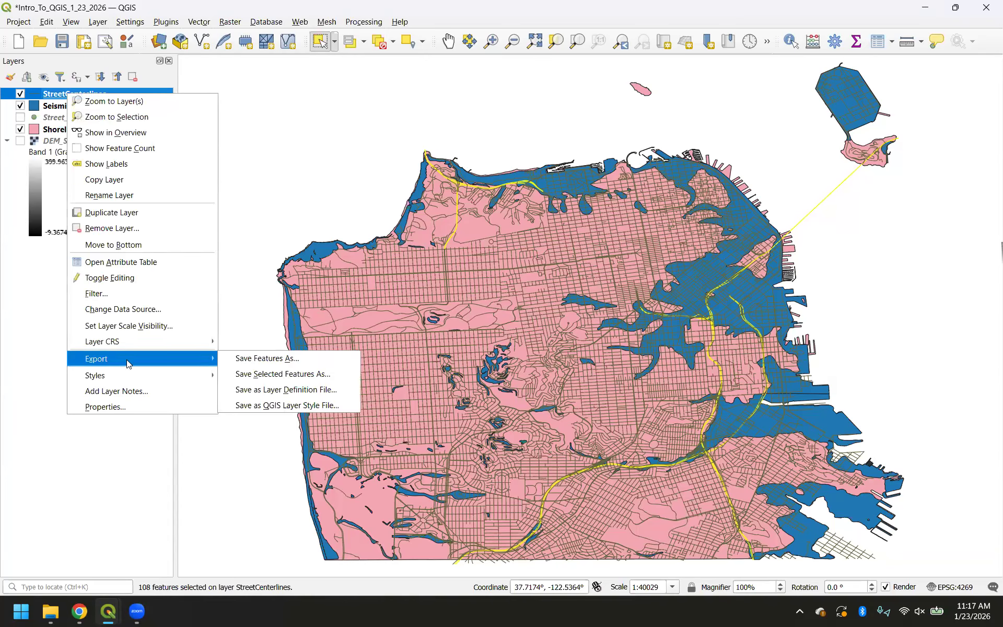
left_click(277, 374)
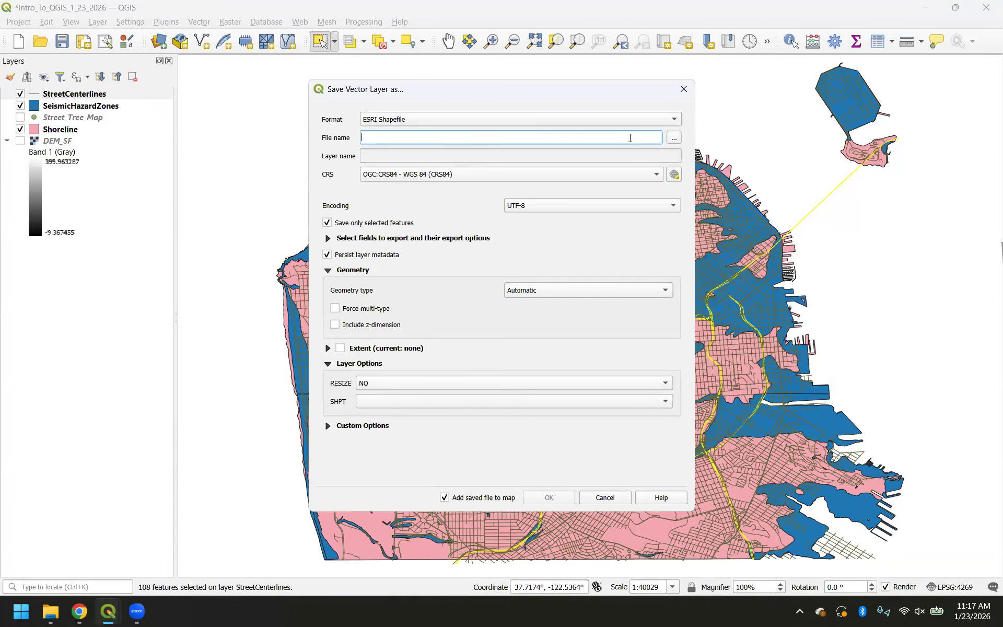
left_click(674, 138)
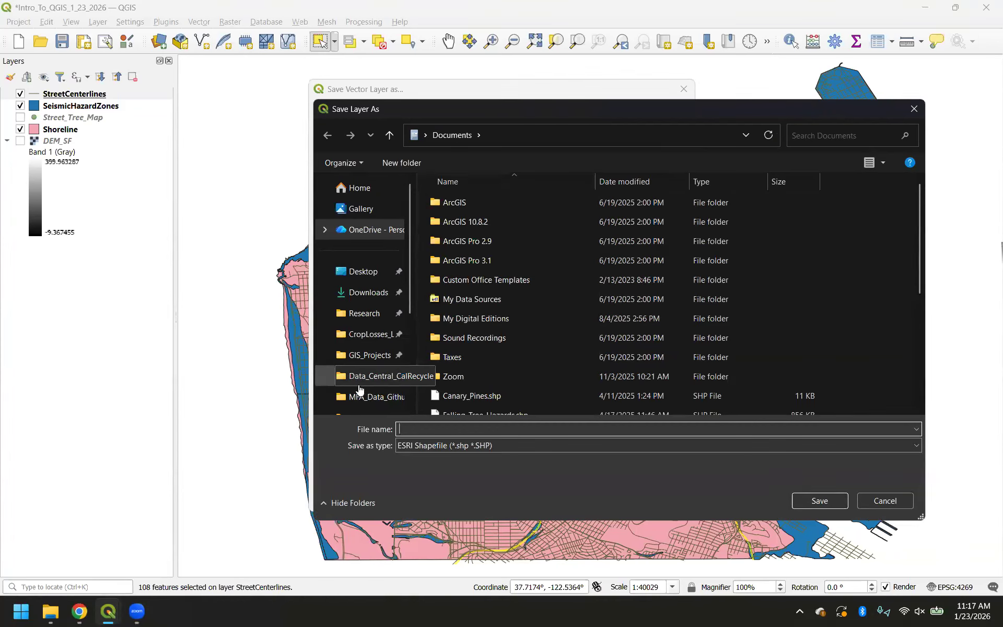
left_click(372, 360)
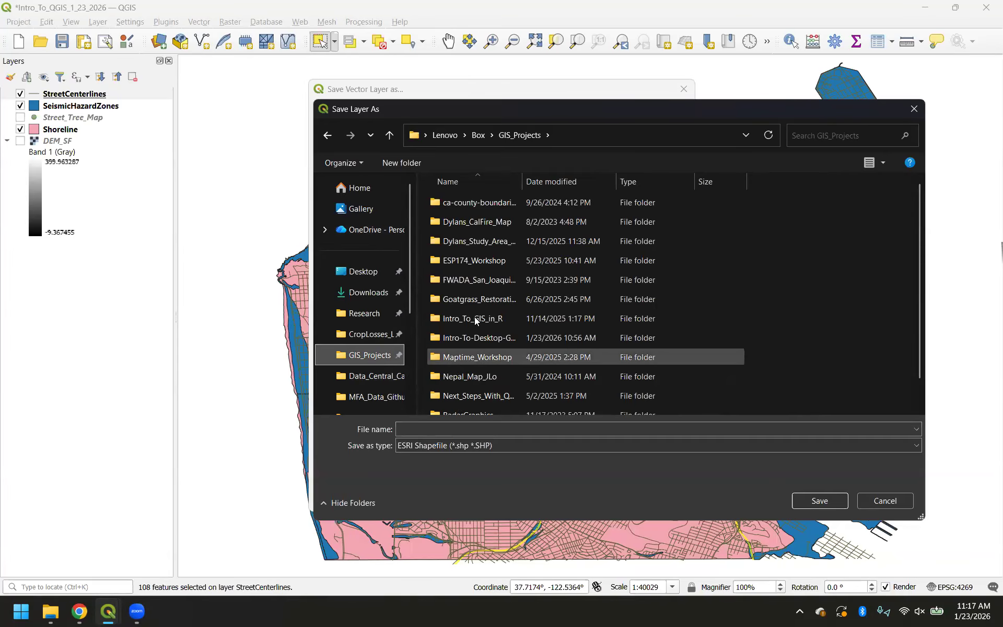
left_click(884, 501)
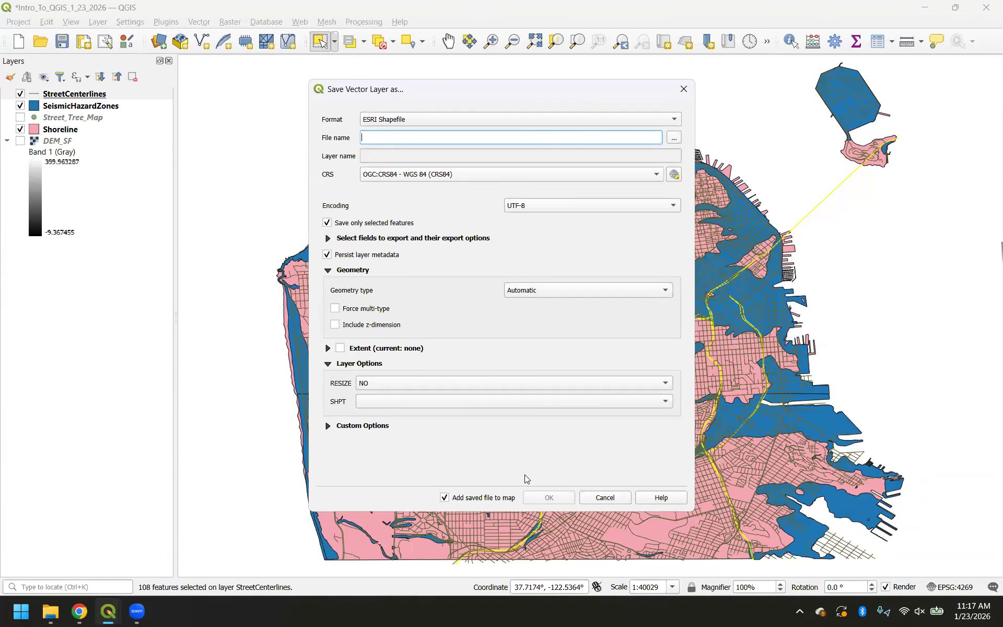
left_click(589, 503)
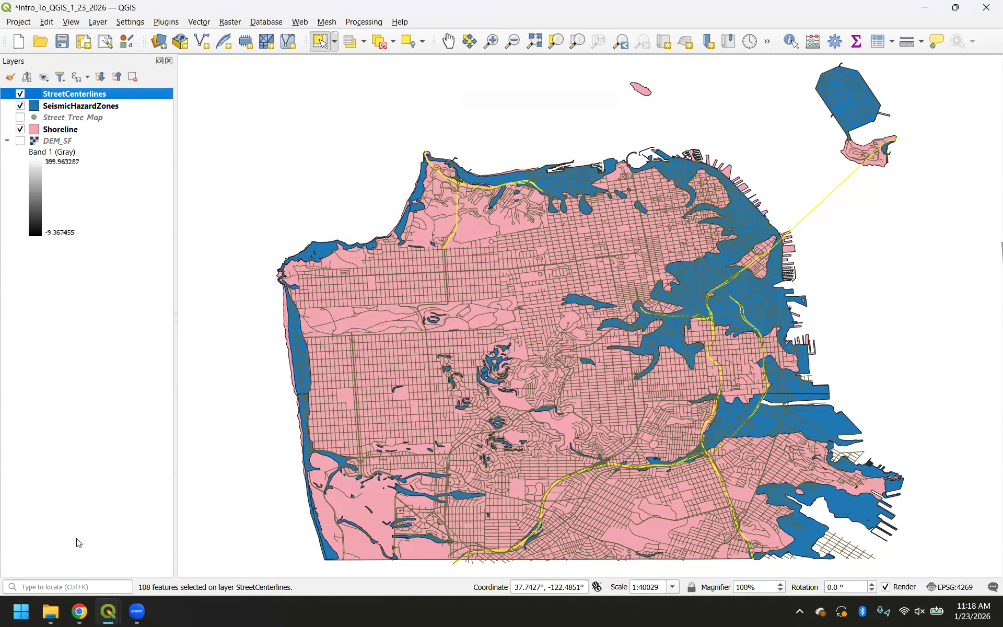
- Switch to Chrome to read section 11.4 on symbolizing layers by attributes in the workshop guide, and return to QGIS
mouse_move(77, 544)
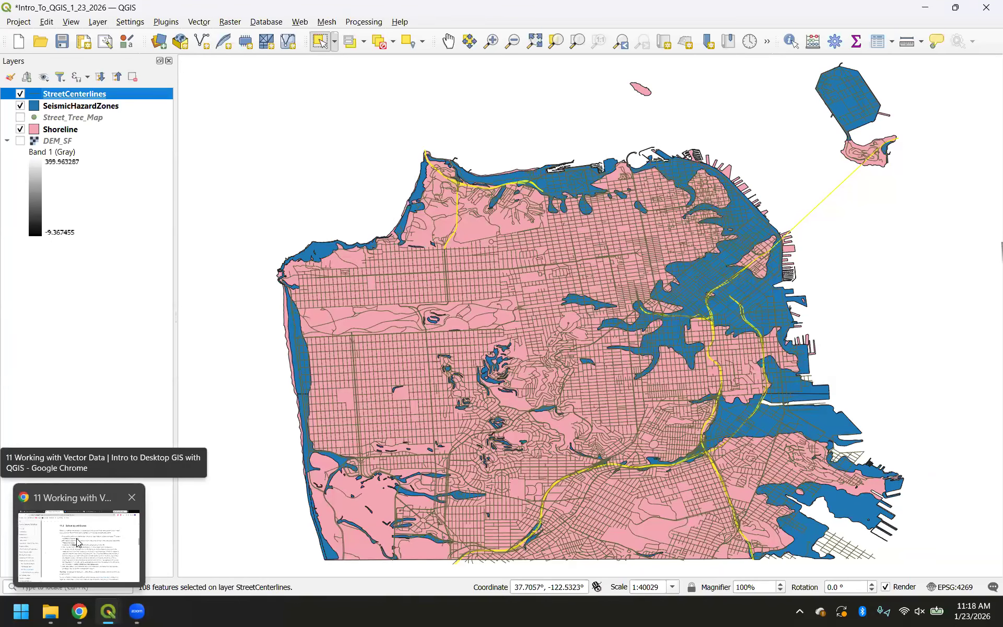
left_click(77, 543)
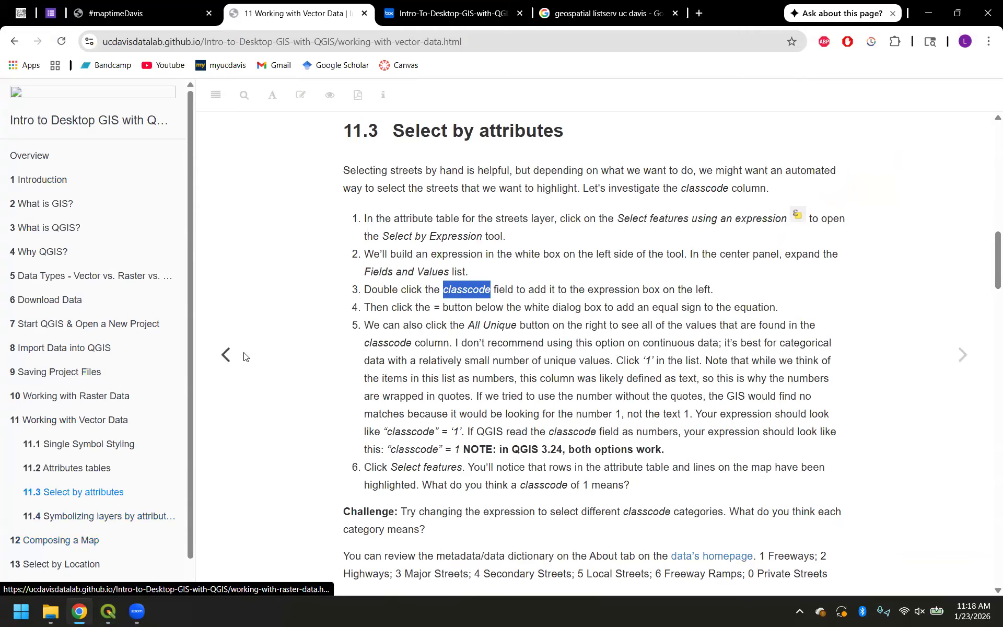
scroll(243, 355, "down", 8)
scroll(245, 354, "down", 2)
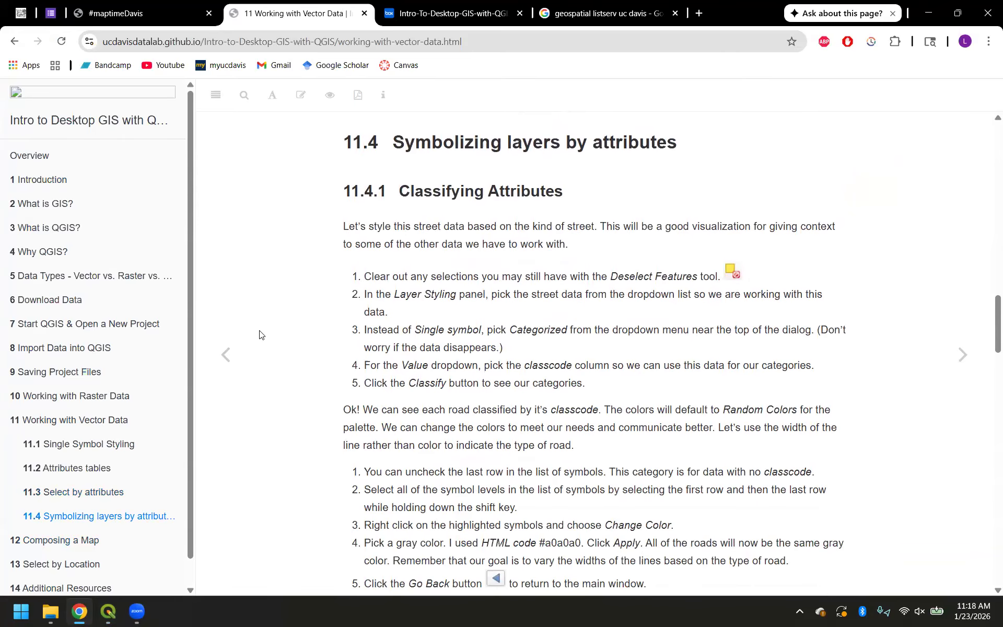
mouse_move(107, 611)
left_click(84, 541)
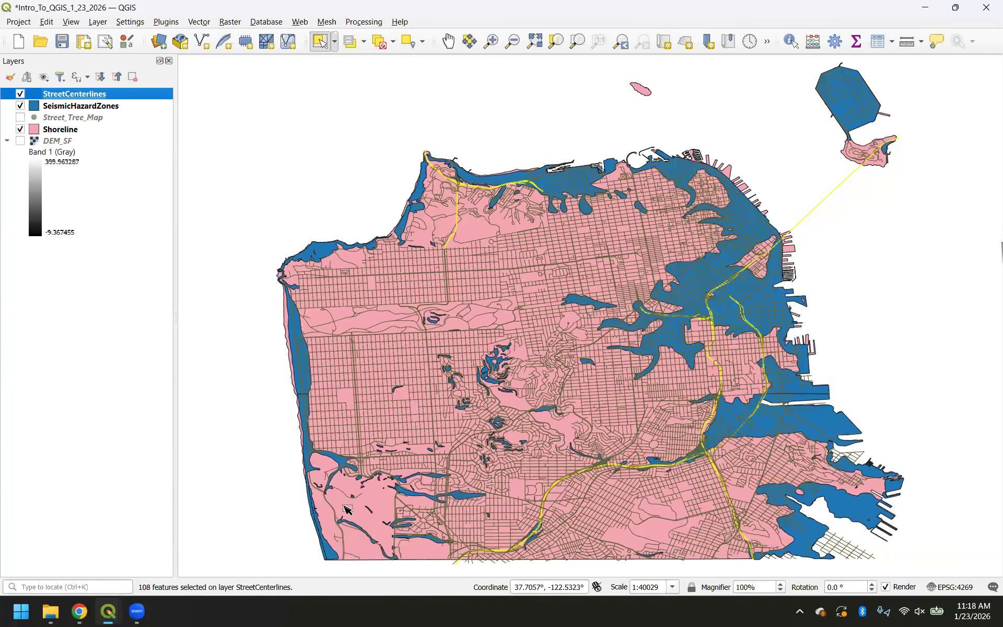
- Reopen the StreetCenterlines attribute table and examine its columns
left_click(878, 41)
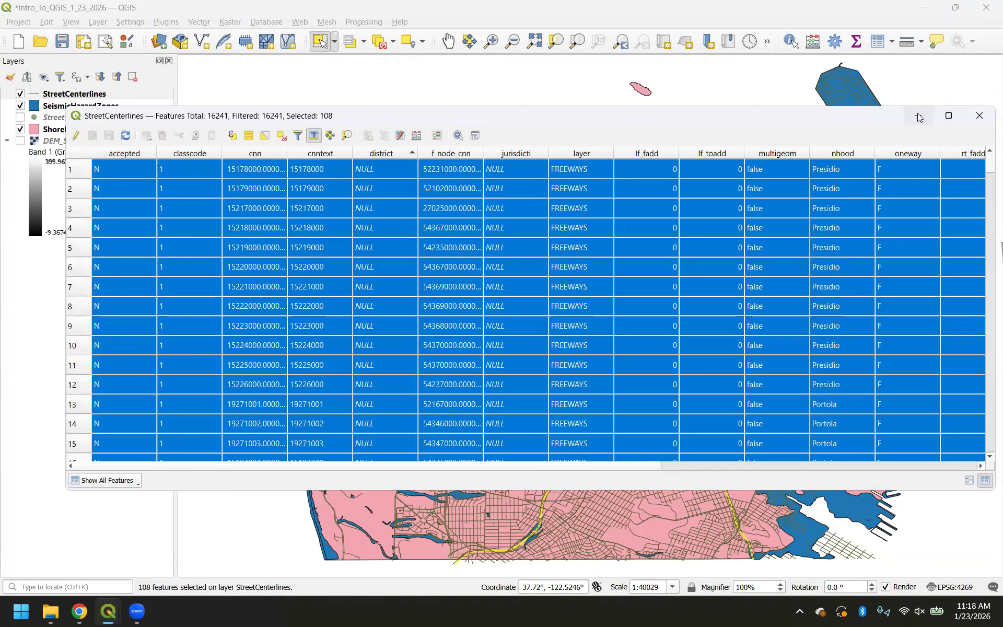
left_click(978, 117)
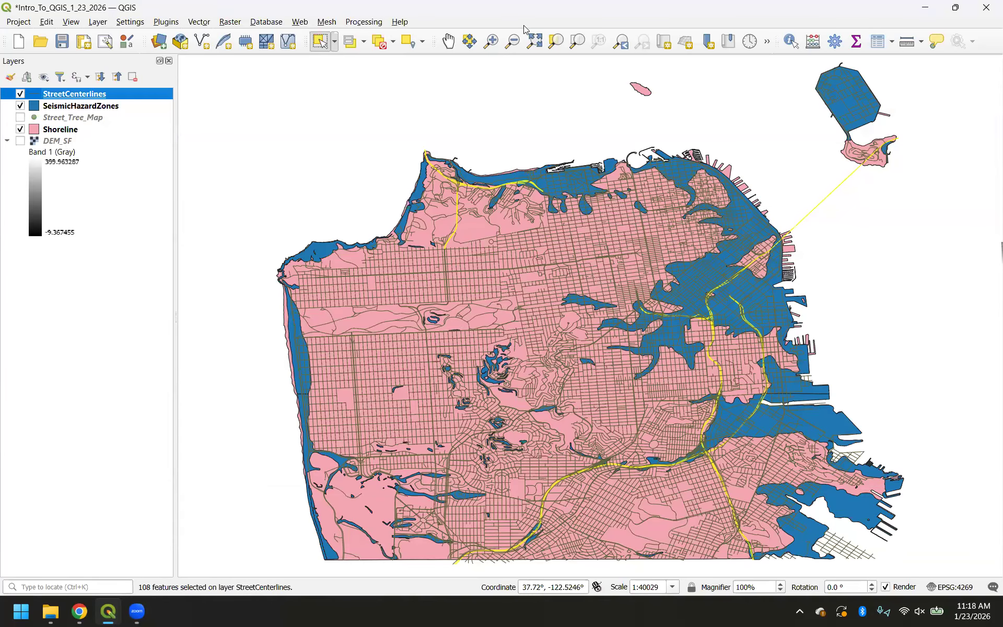
right_click(75, 99)
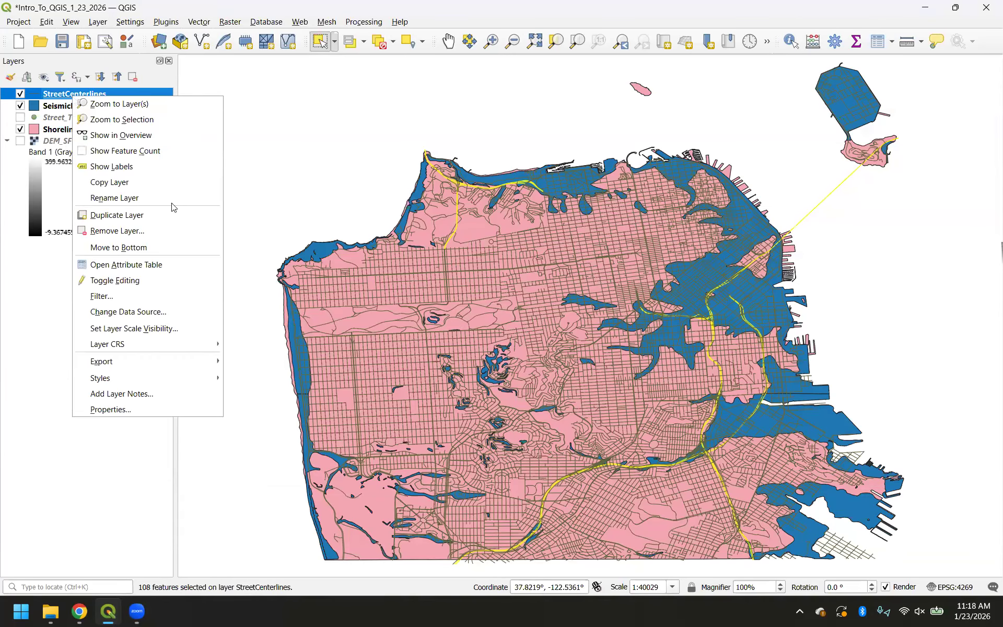
left_click(150, 266)
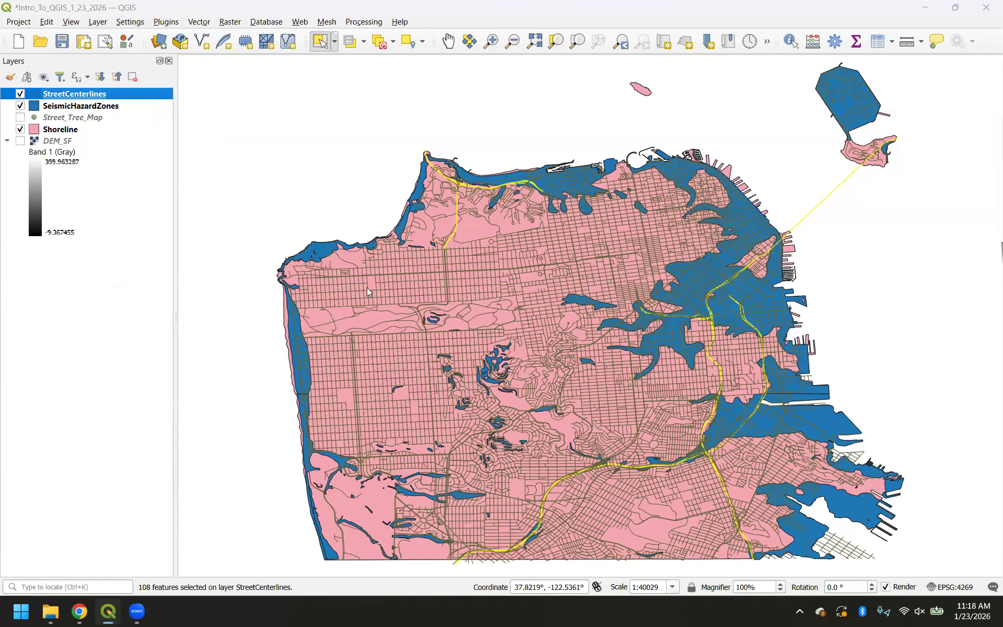
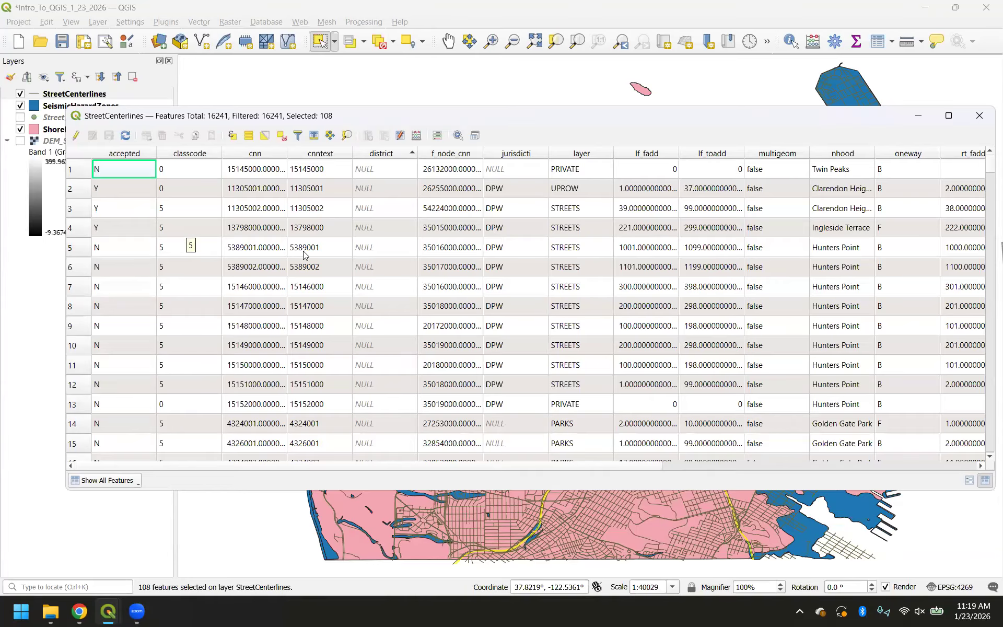
scroll(500, 285, "right", 10)
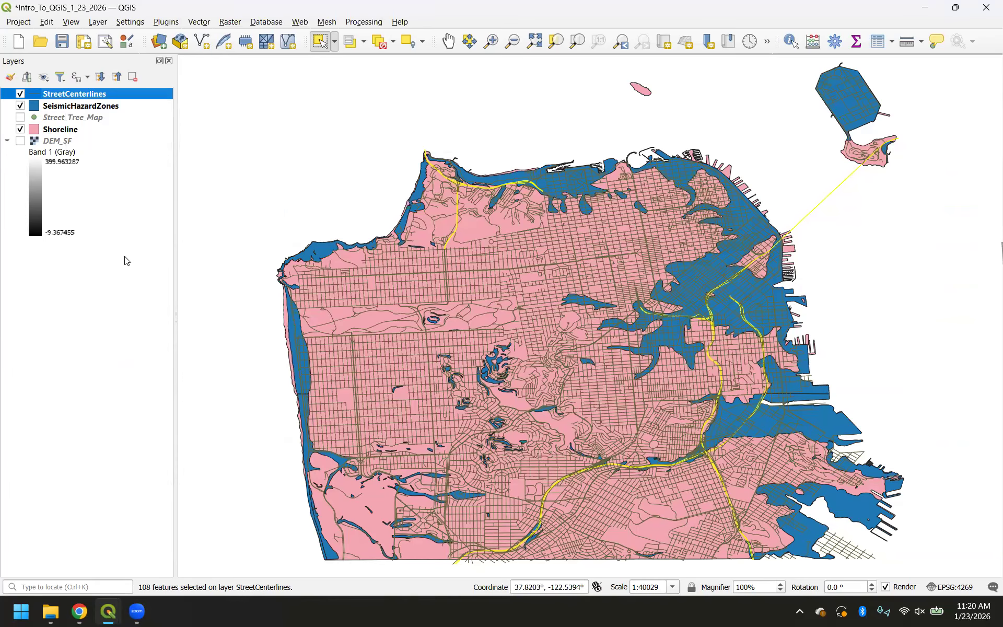
- Clear the feature selection on StreetCenterlines and display the Layer Styling panel
left_click(375, 44)
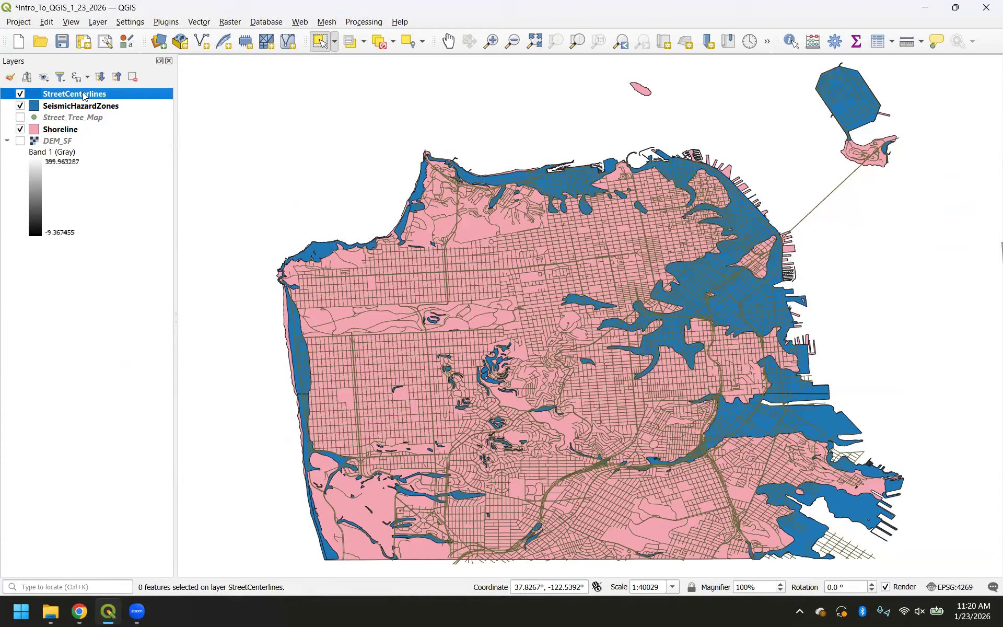
left_click(72, 22)
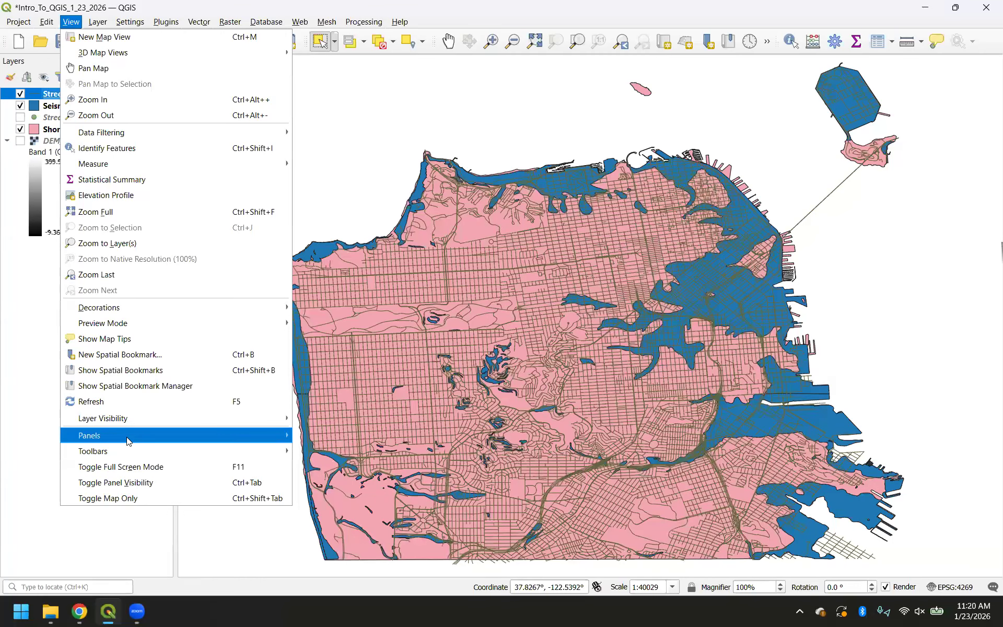
mouse_move(216, 443)
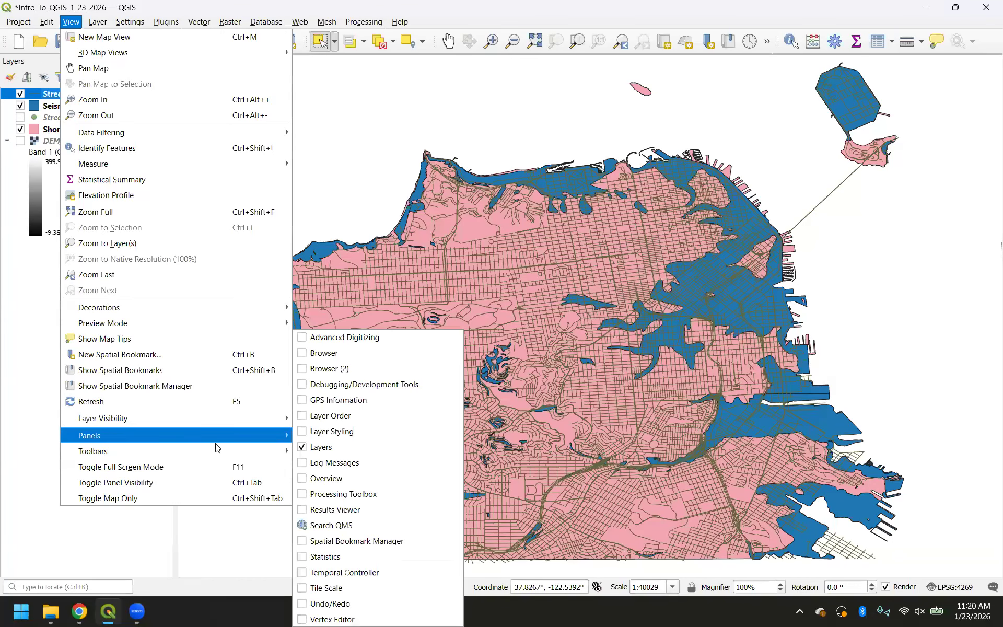
left_click(364, 435)
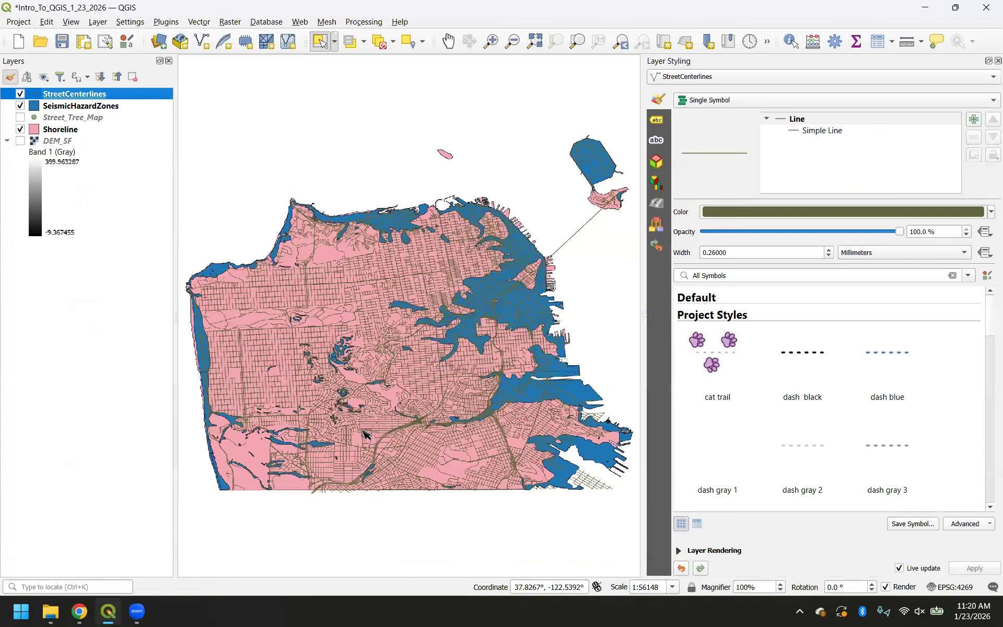
- Choose StreetCenterlines as the layer to style and change its symbology from Single Symbol to Categorized
left_click(710, 77)
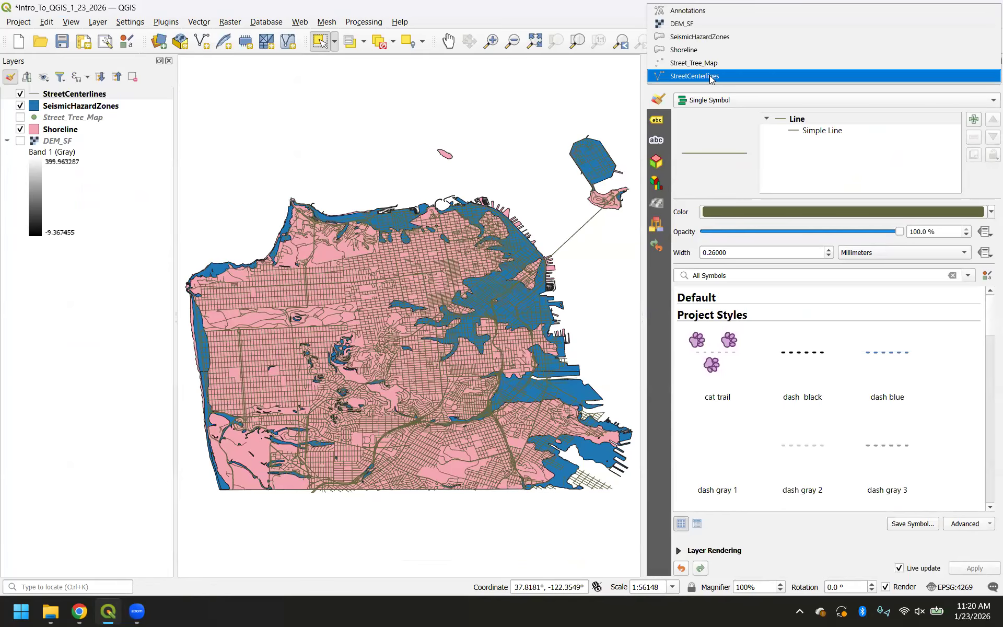
left_click(711, 76)
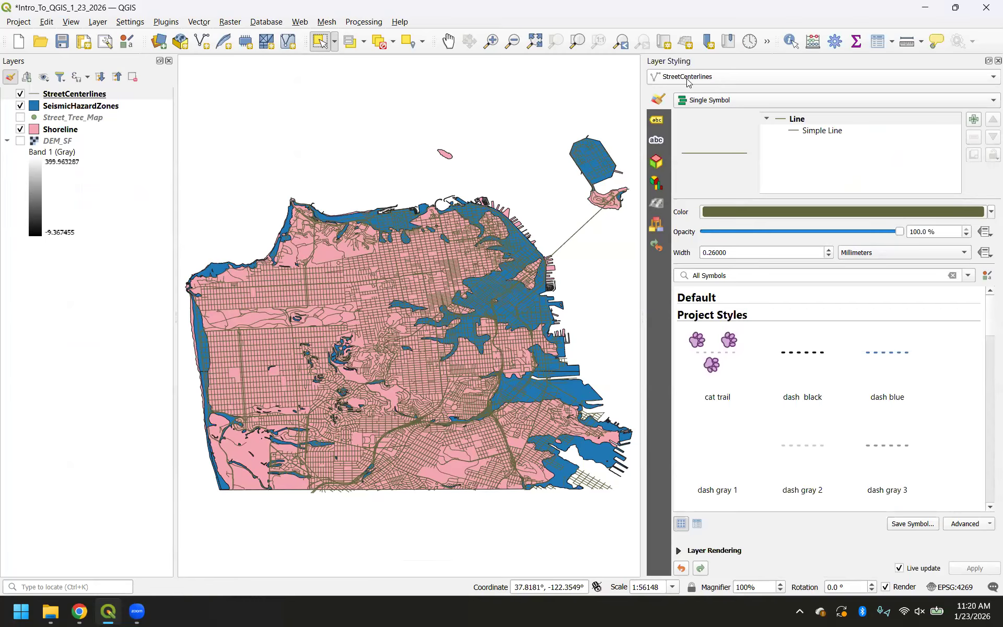
left_click(722, 100)
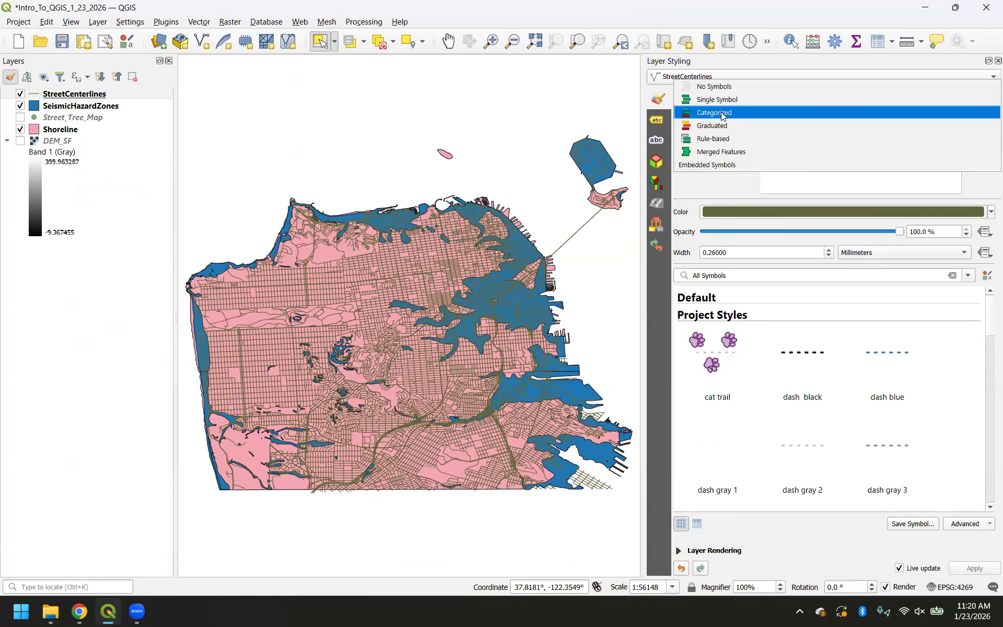
left_click(722, 114)
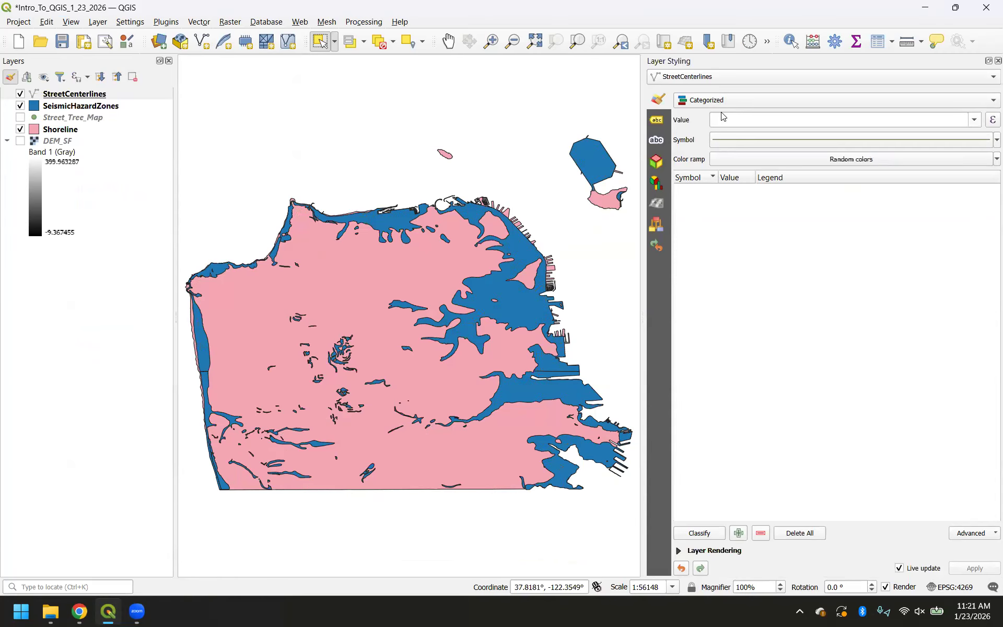
- Keep StreetCenterlines symbology Categorized, set its value to the classcode column, and classify the layer into categories
left_click(744, 103)
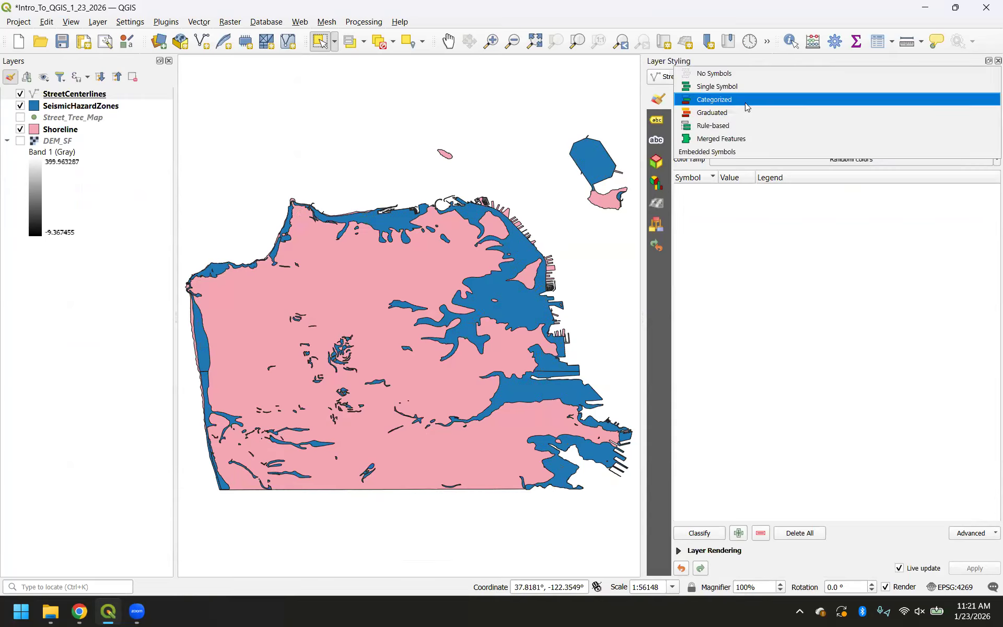
left_click(733, 101)
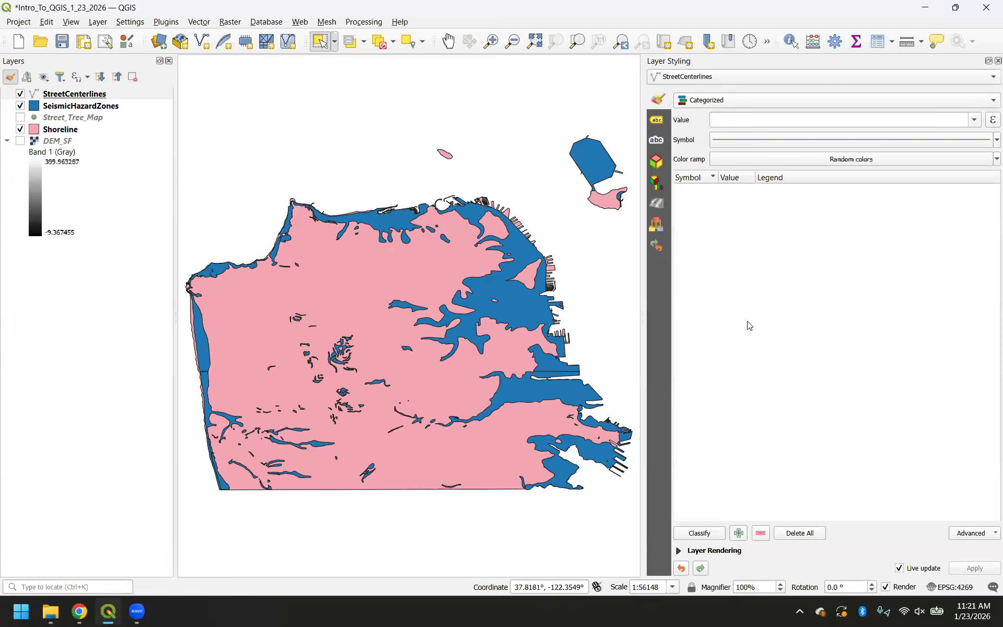
left_click(974, 122)
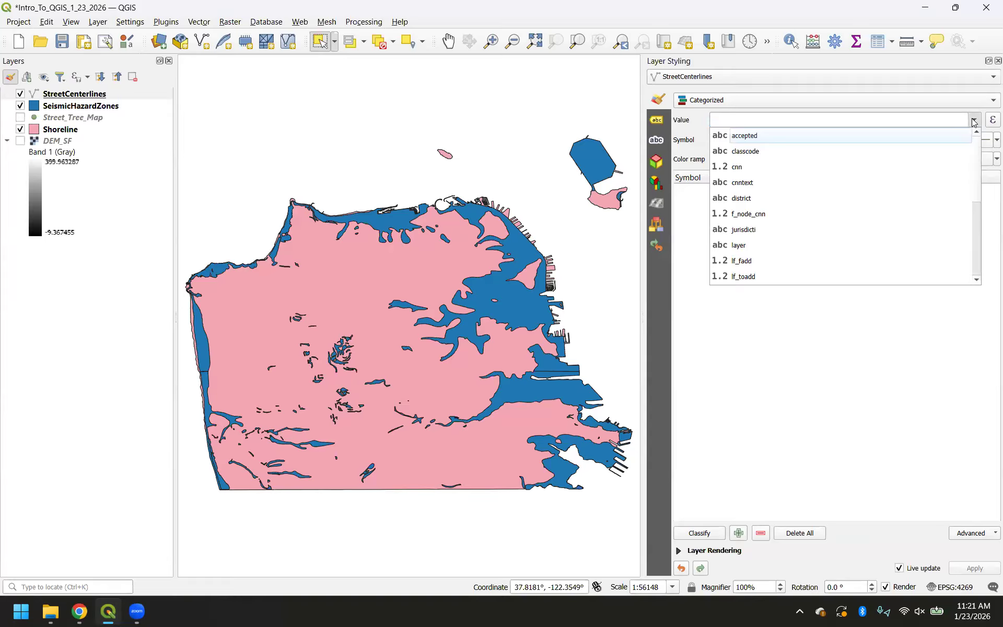
left_click(780, 154)
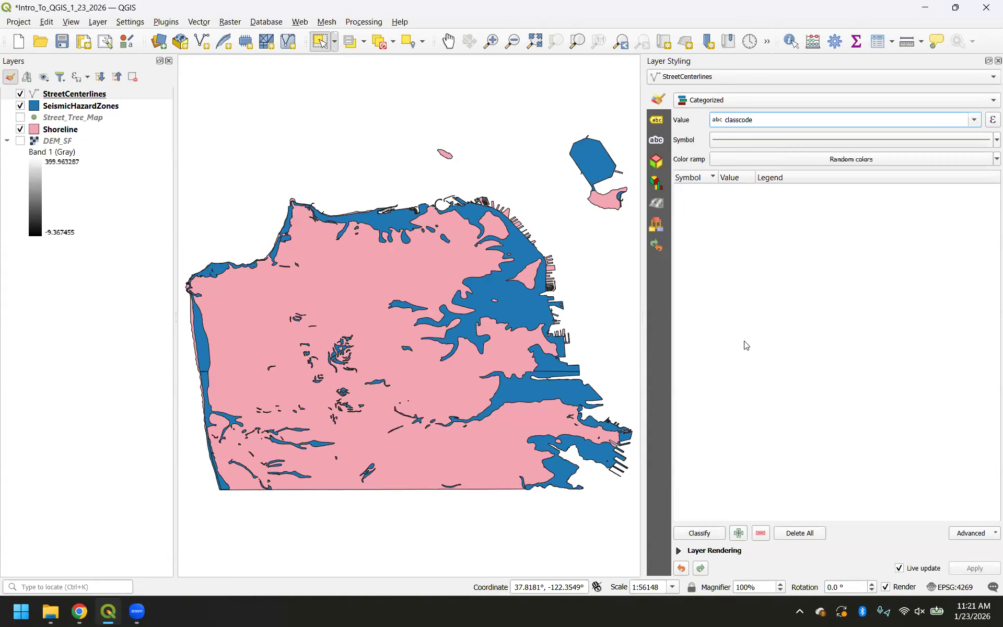
left_click(763, 100)
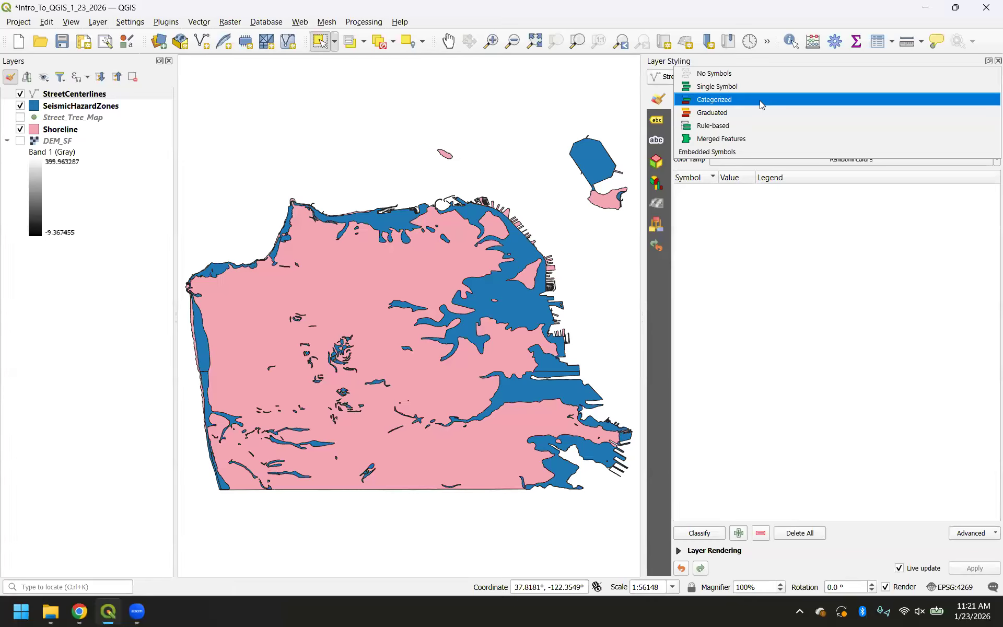
left_click(760, 100)
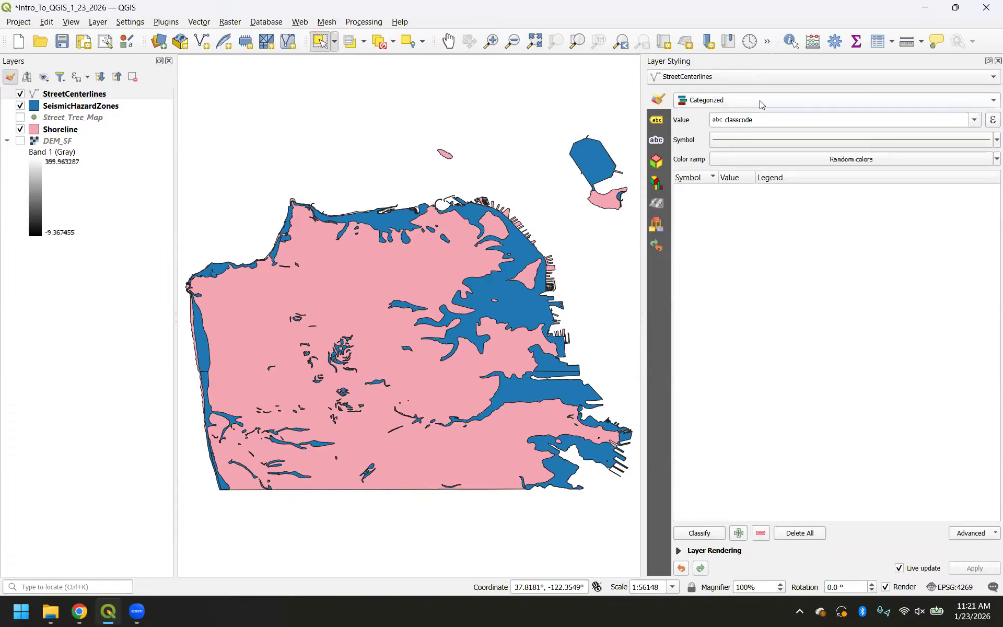
left_click(972, 124)
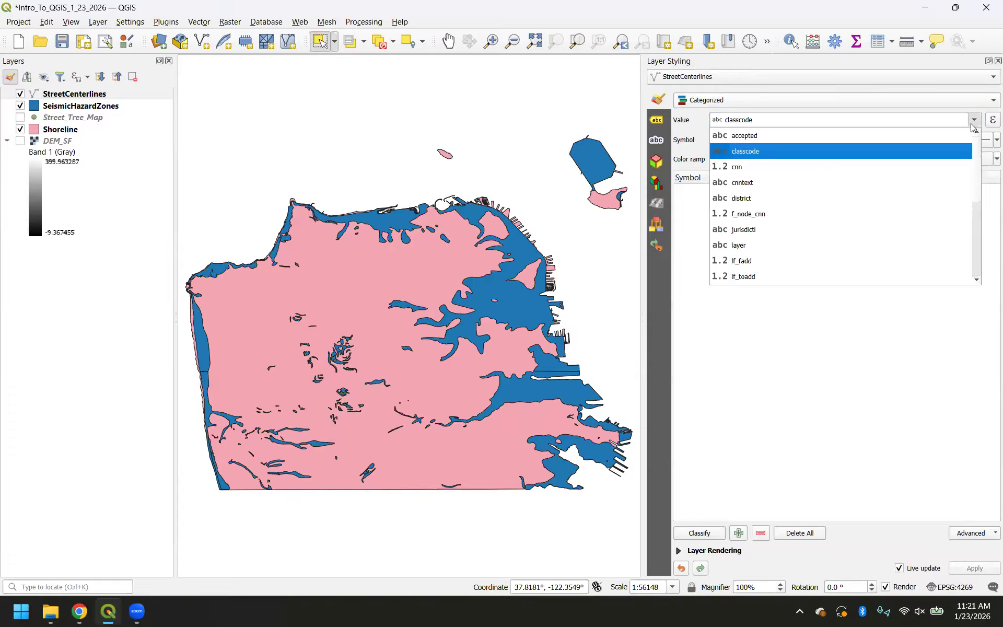
left_click(764, 156)
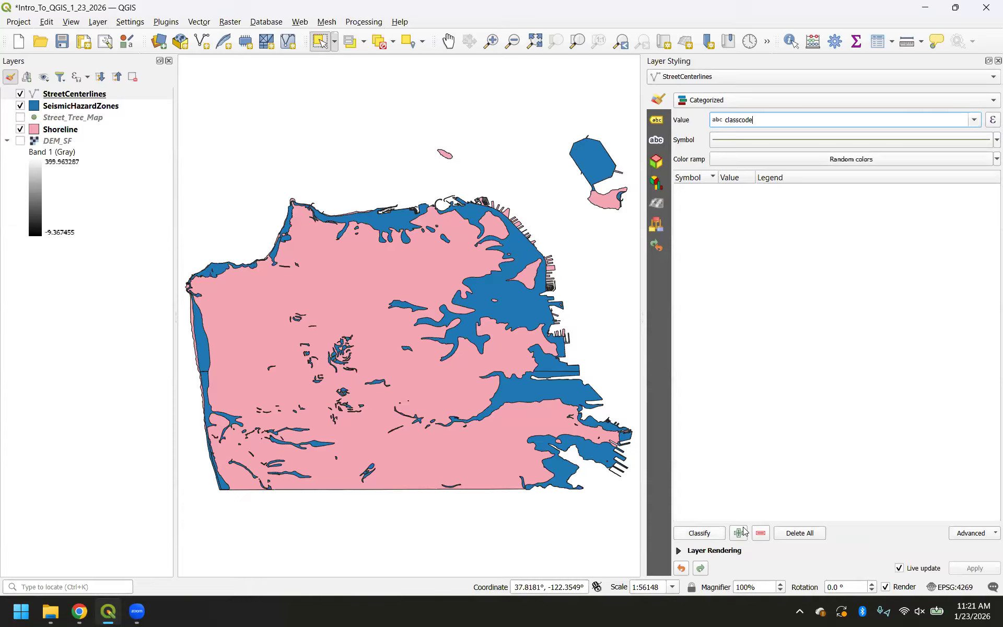
left_click(699, 533)
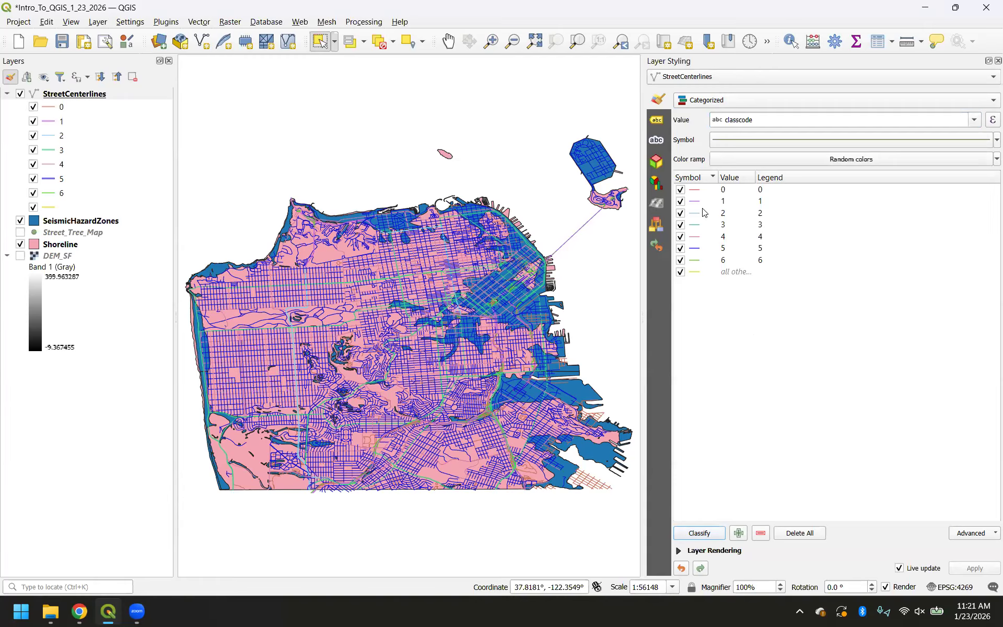
- View the line symbol settings of categories 0 and 4, returning to the category list after each
double_click(695, 192)
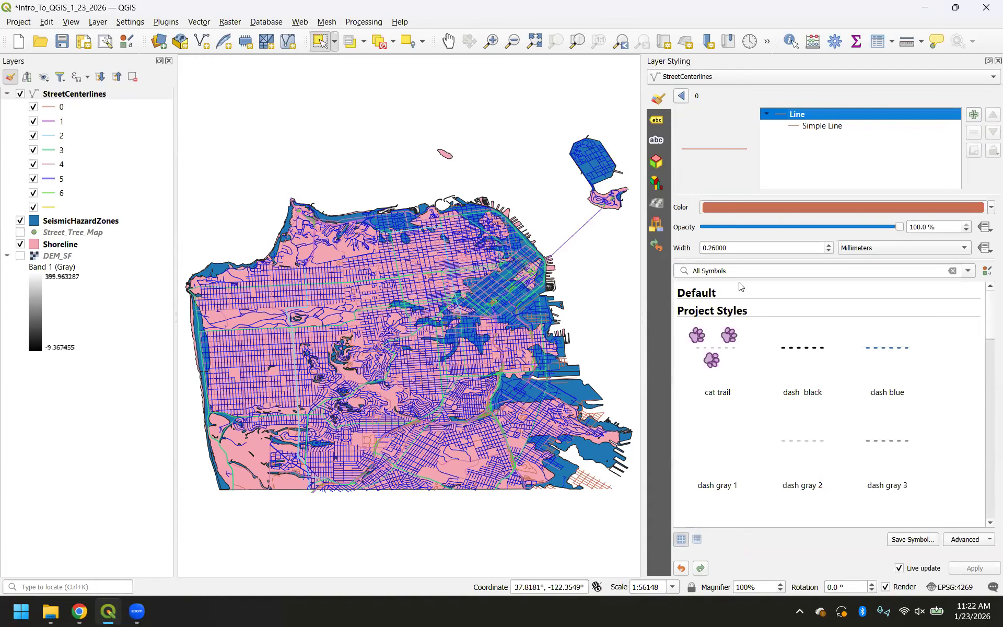
left_click(682, 95)
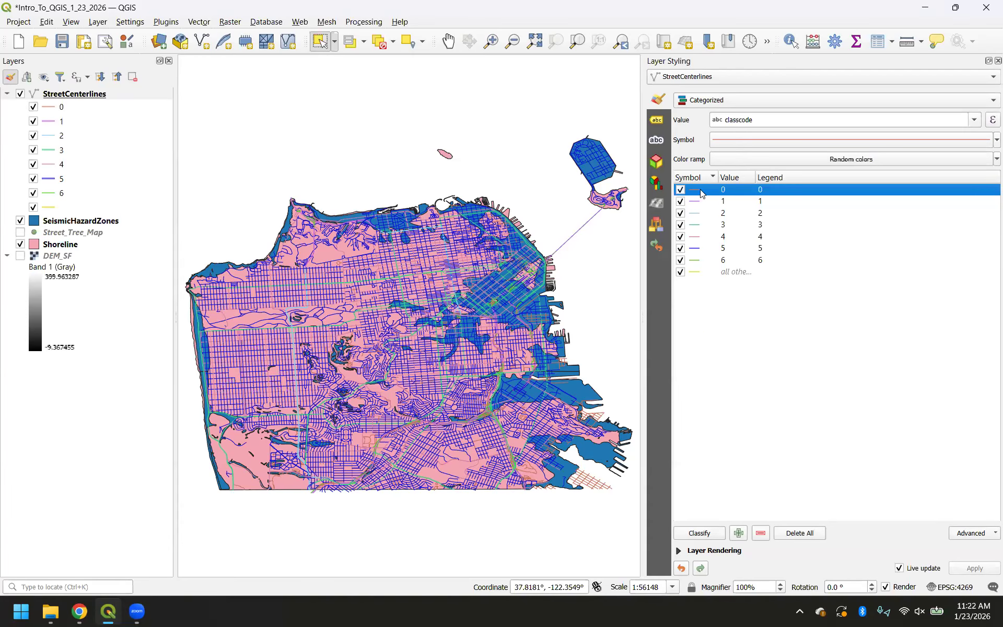
left_click(701, 260, "shift")
double_click(693, 240)
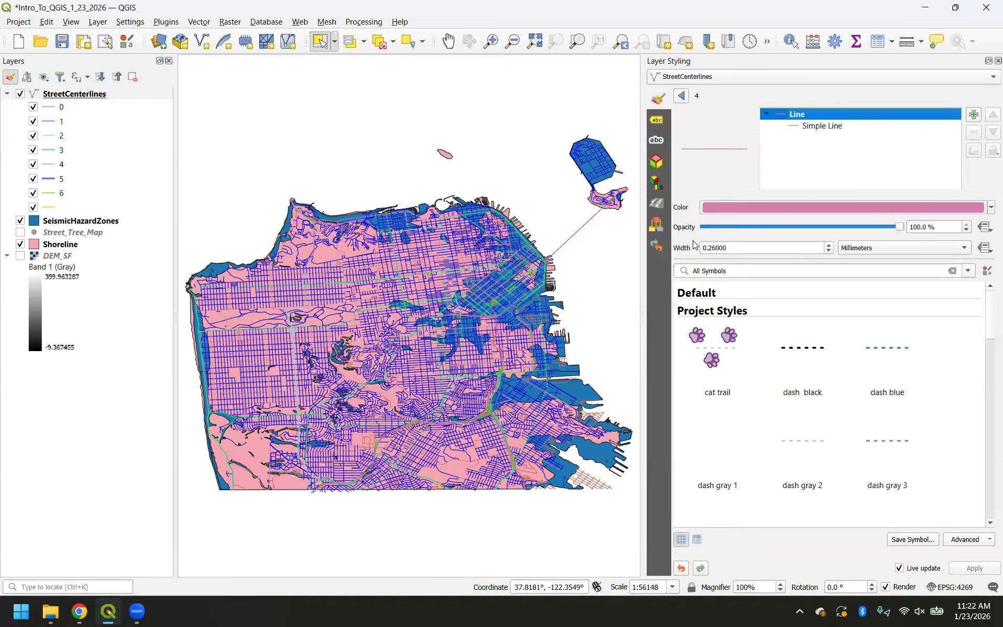
left_click(681, 96)
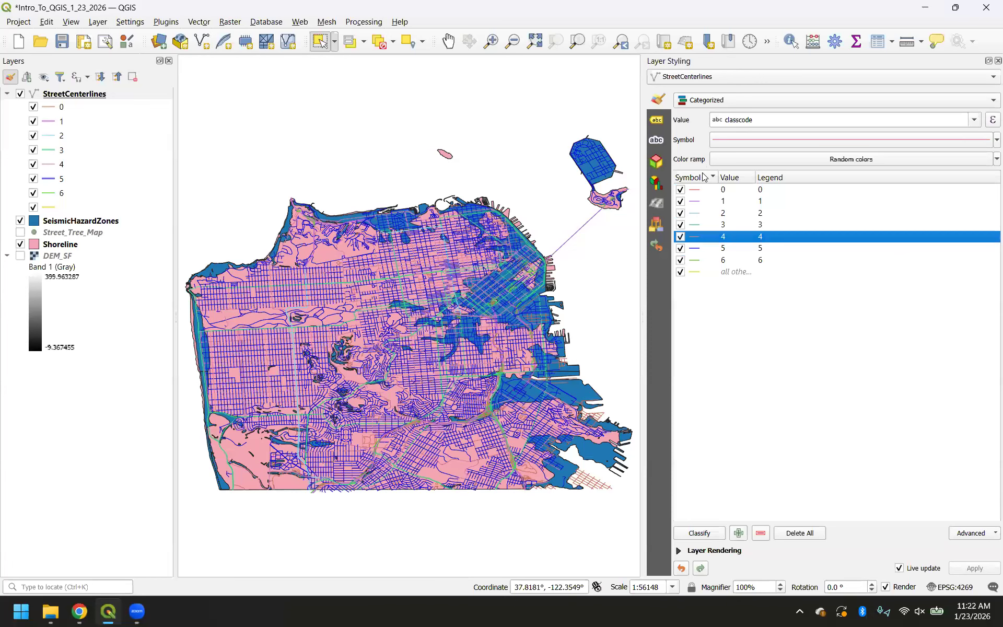
- Select categories 0 through 6, view the options for changing them together, and dismiss them and the selection
left_click(703, 190)
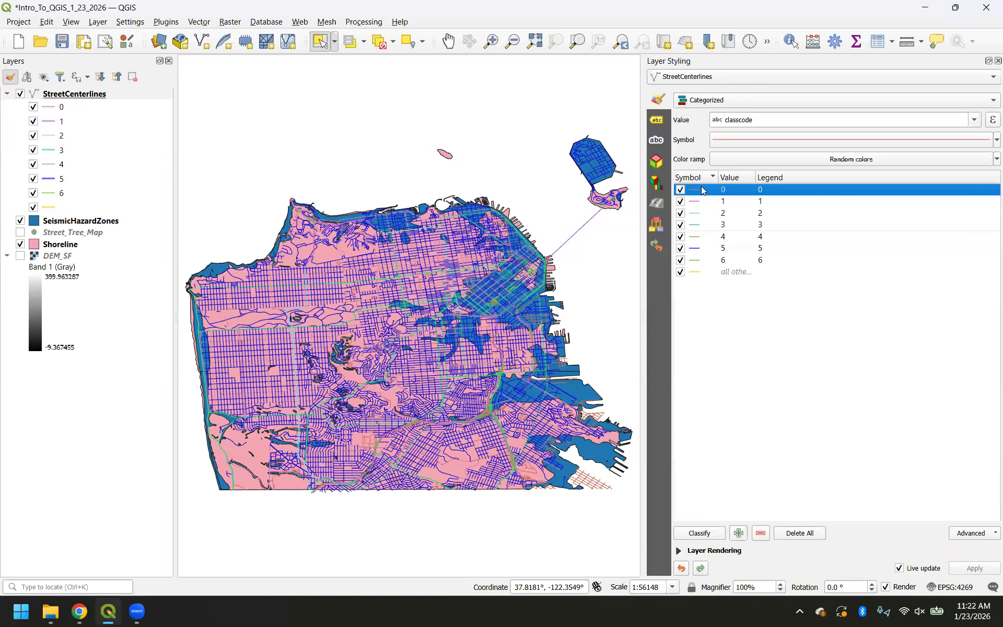
left_click(703, 262, "shift")
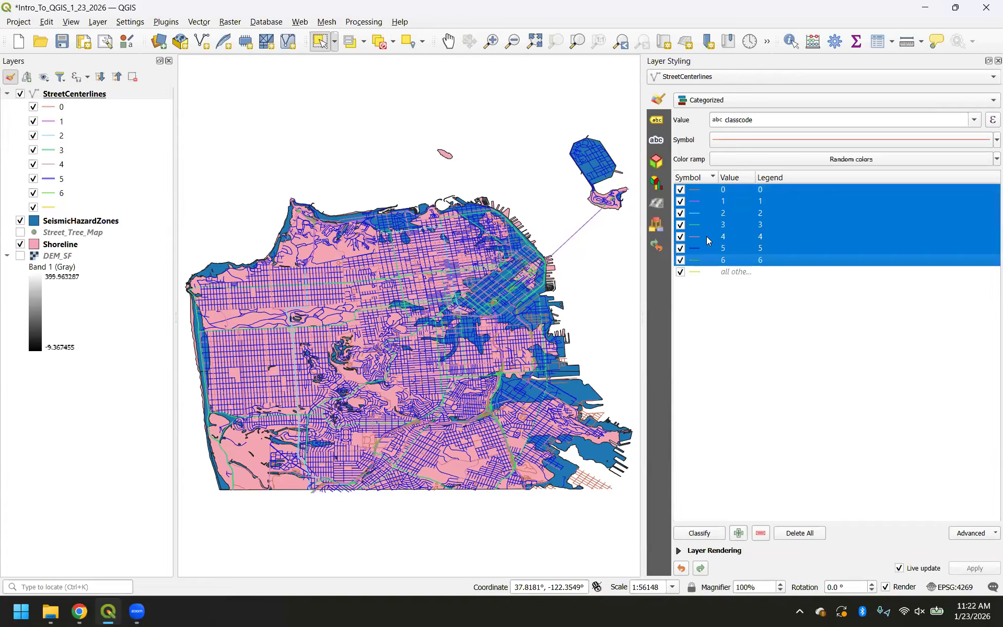
right_click(706, 236)
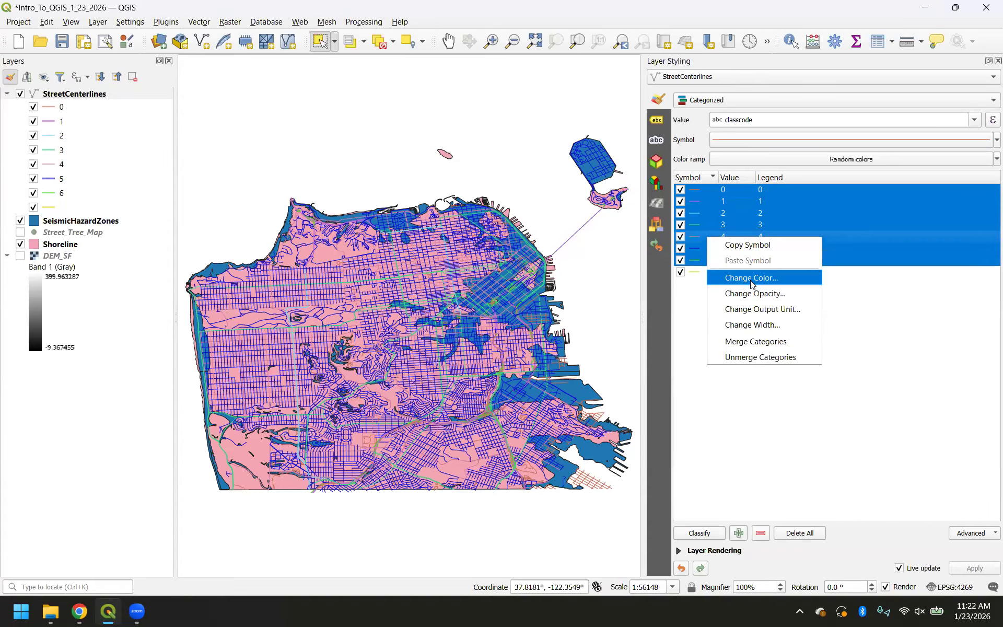
left_click(798, 464)
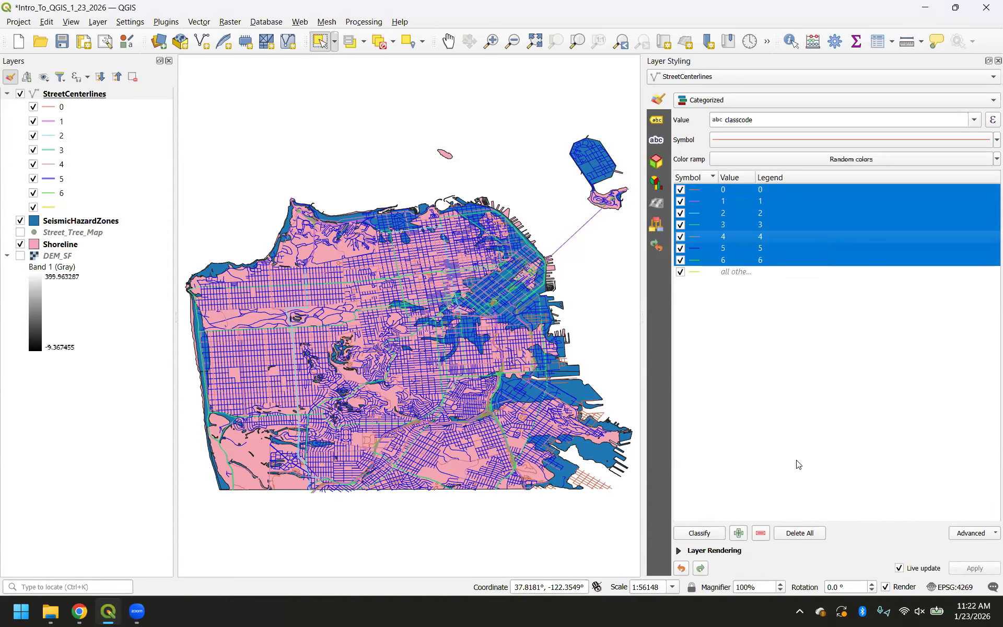
left_click(798, 464)
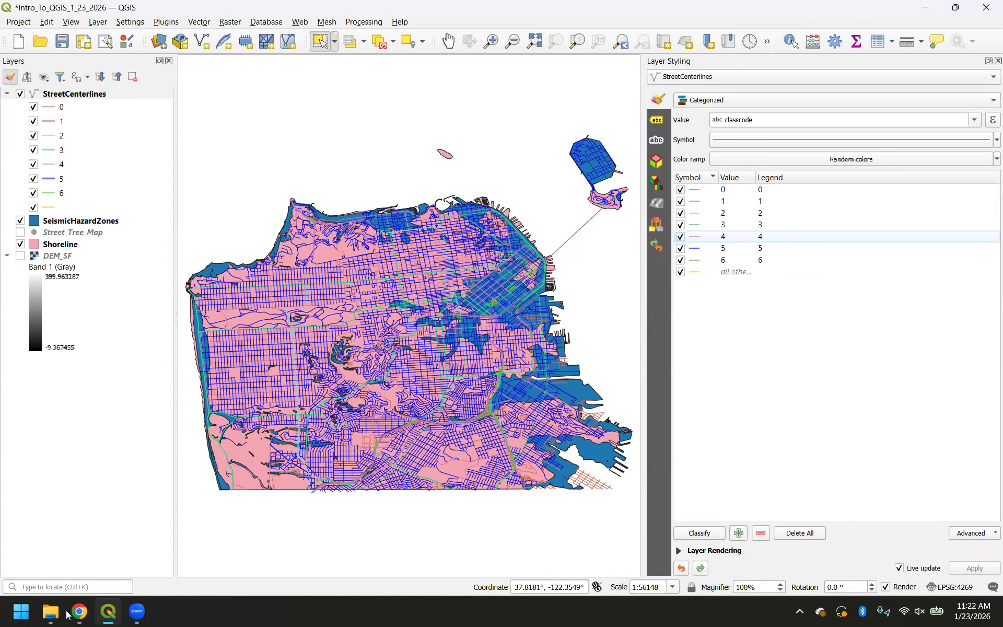
- Switch to Chrome and read section 11.4.1 of the workshop guide, covering the classcode legend names and line weights
left_click(79, 612)
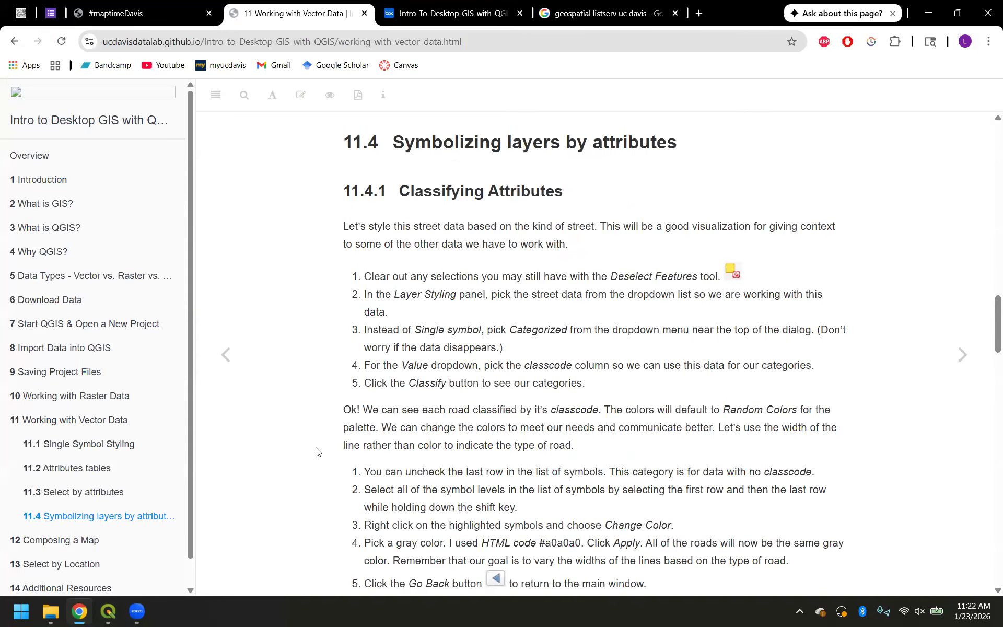
scroll(315, 451, "down", 20)
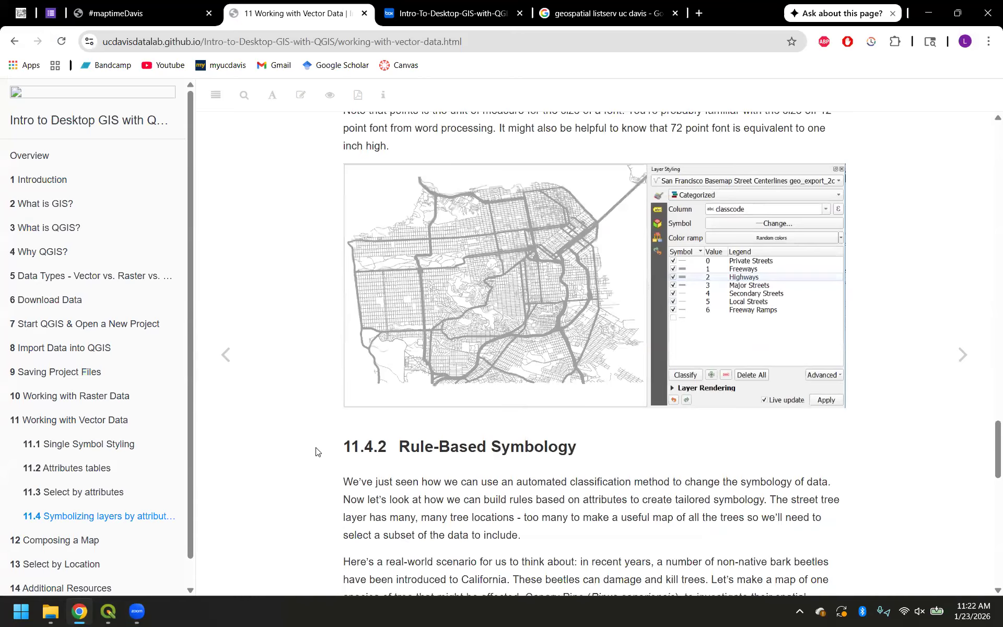
scroll(315, 451, "up", 1)
scroll(316, 451, "up", 9)
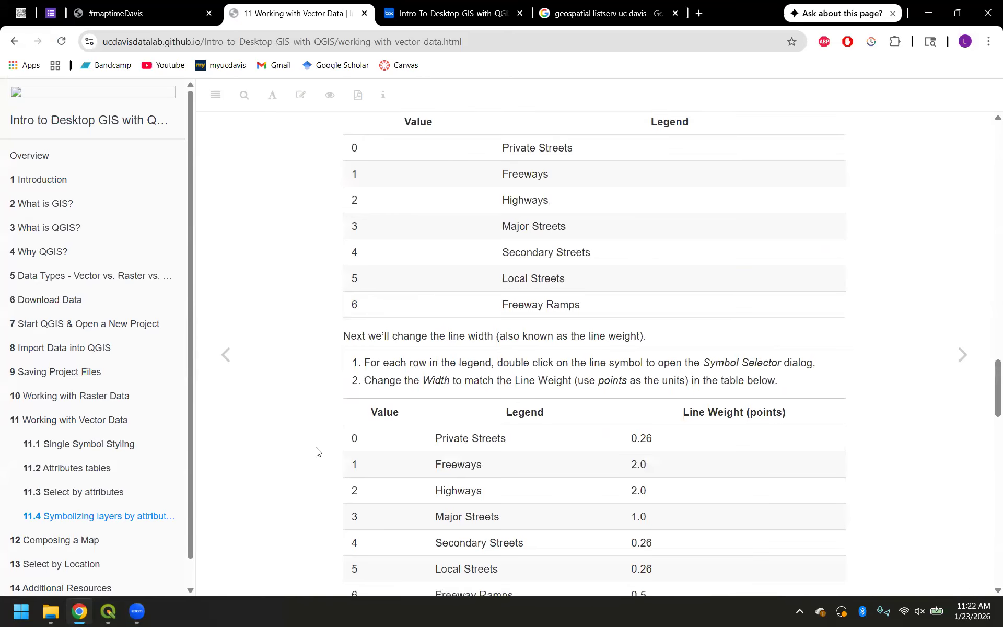
scroll(316, 451, "down", 8)
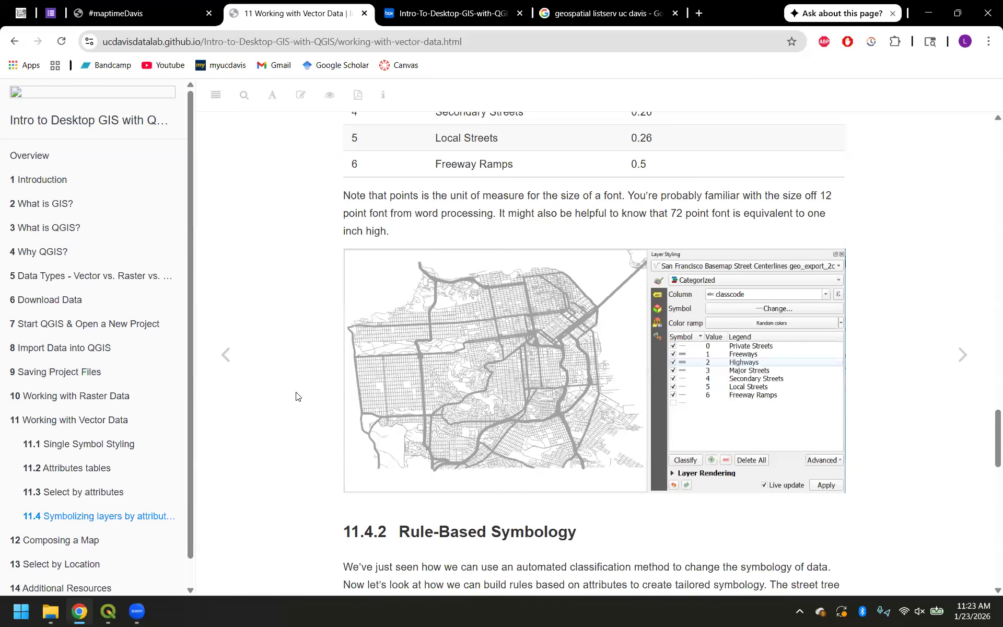
- Read section 11.4.2 on rule-based symbology with the Canary Pine filter example, and return to QGIS
scroll(296, 396, "down", 8)
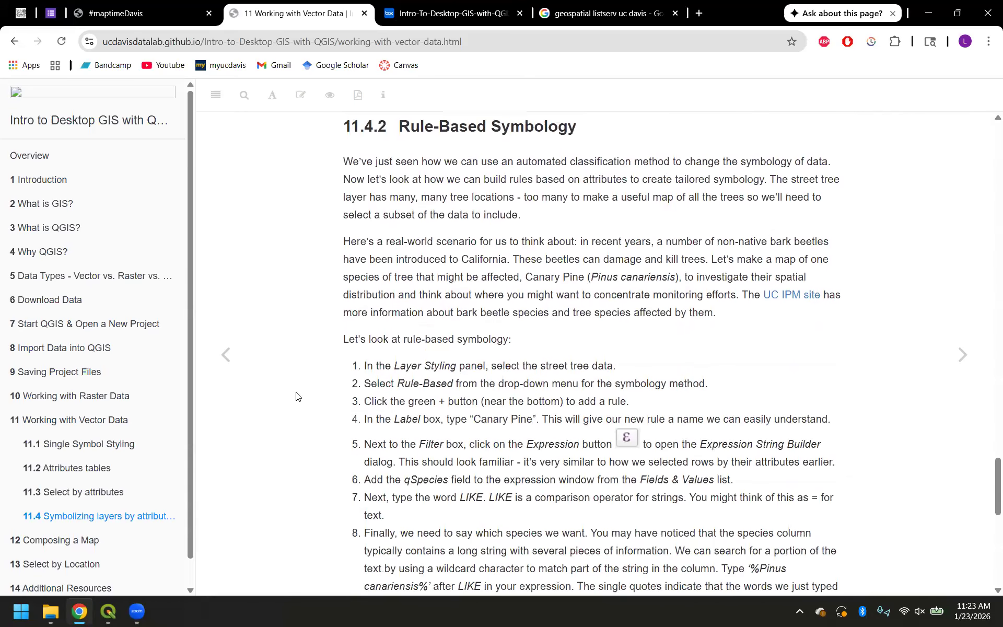
scroll(296, 396, "down", 5)
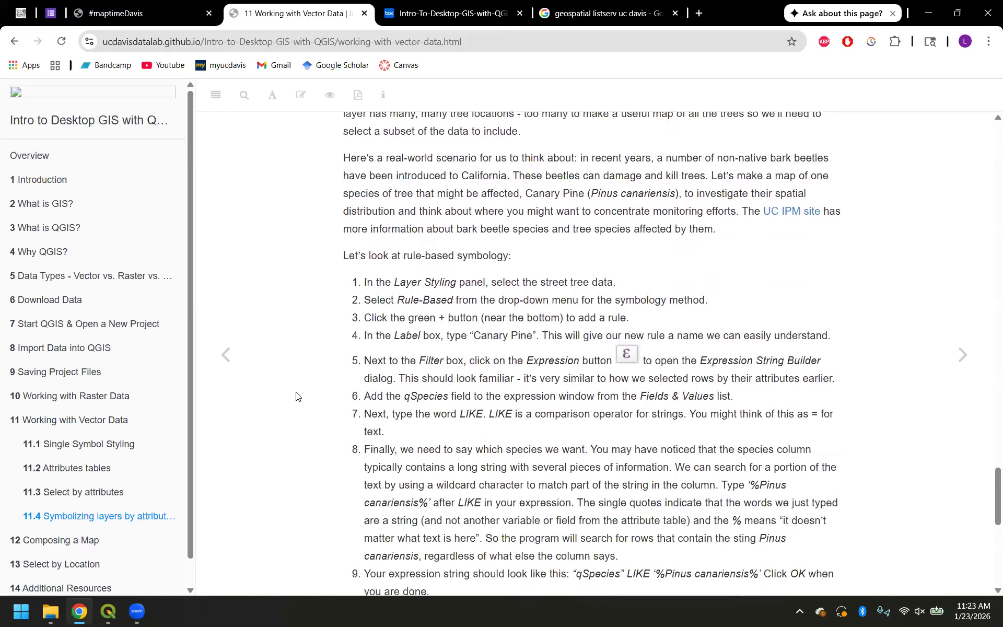
scroll(297, 396, "down", 1)
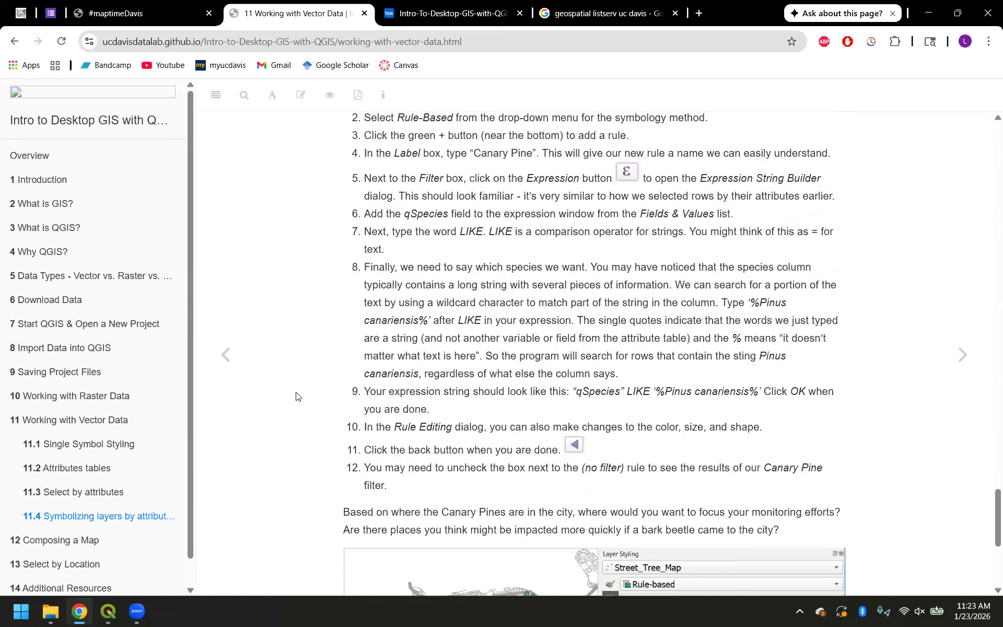
scroll(296, 396, "down", 4)
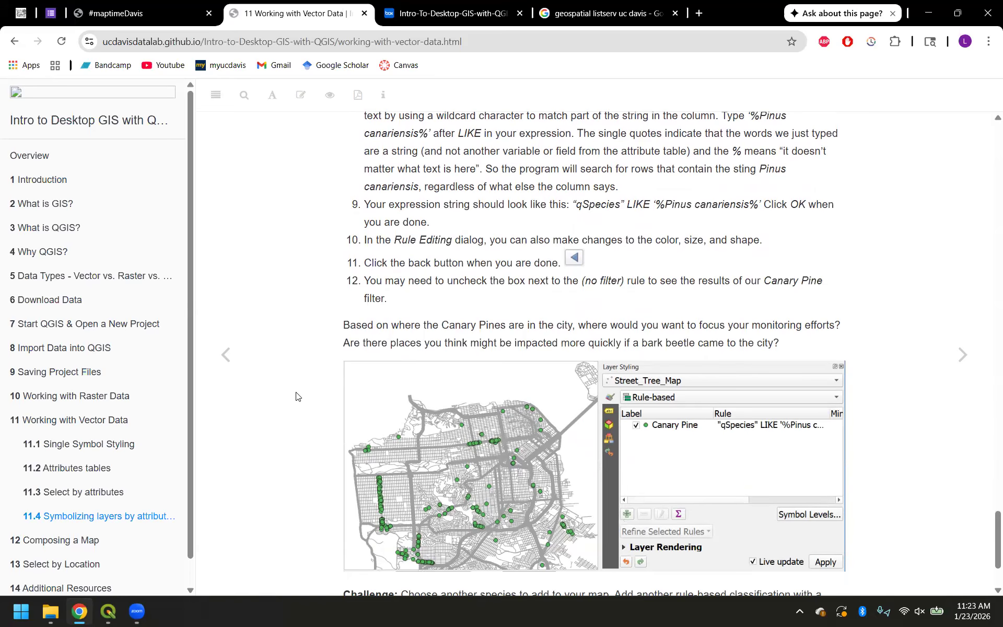
scroll(296, 396, "down", 3)
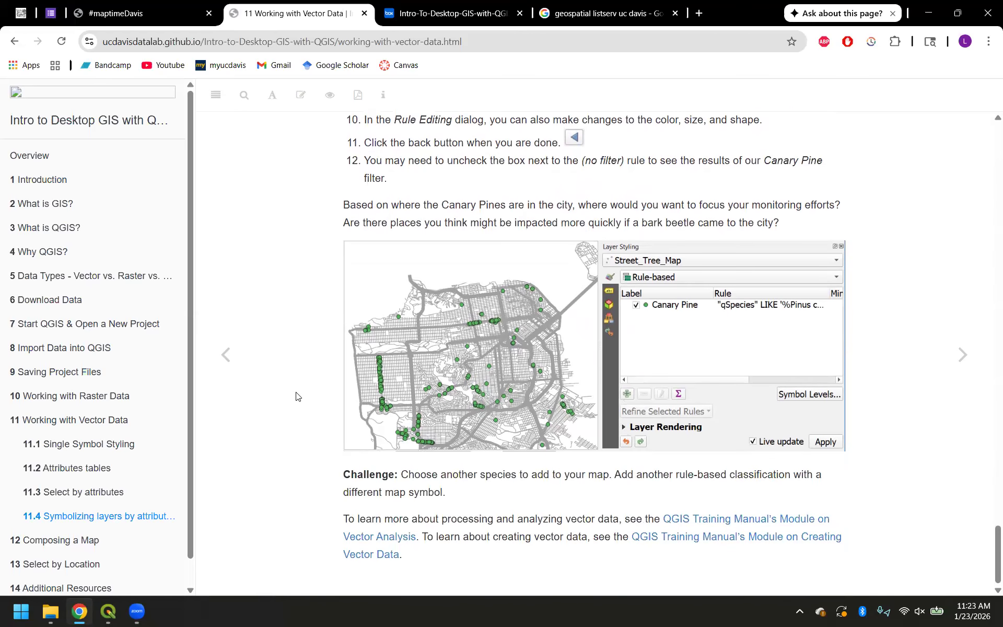
scroll(296, 396, "down", 1)
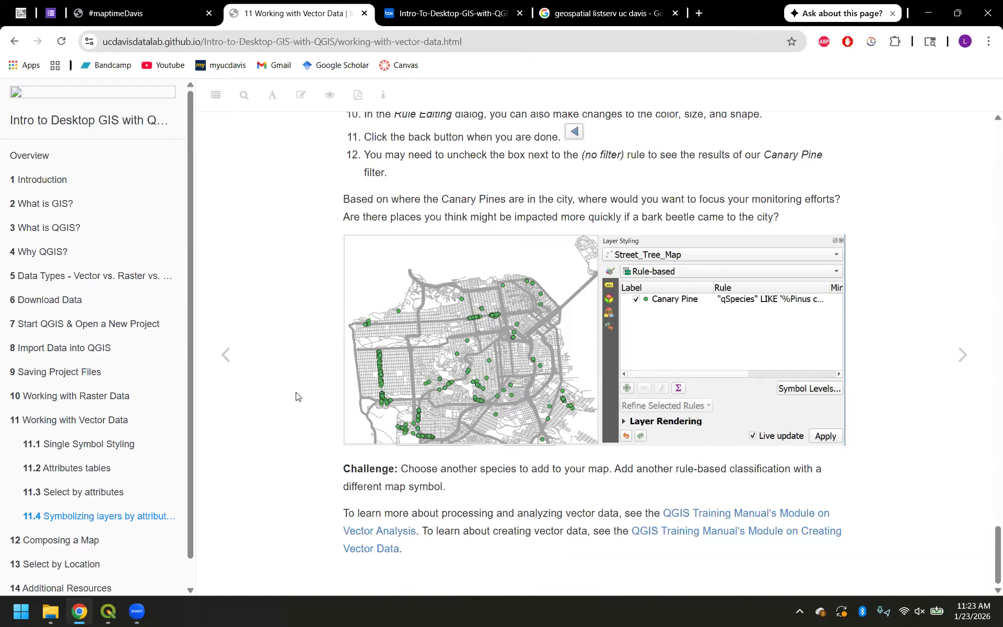
scroll(113, 476, "down", 1)
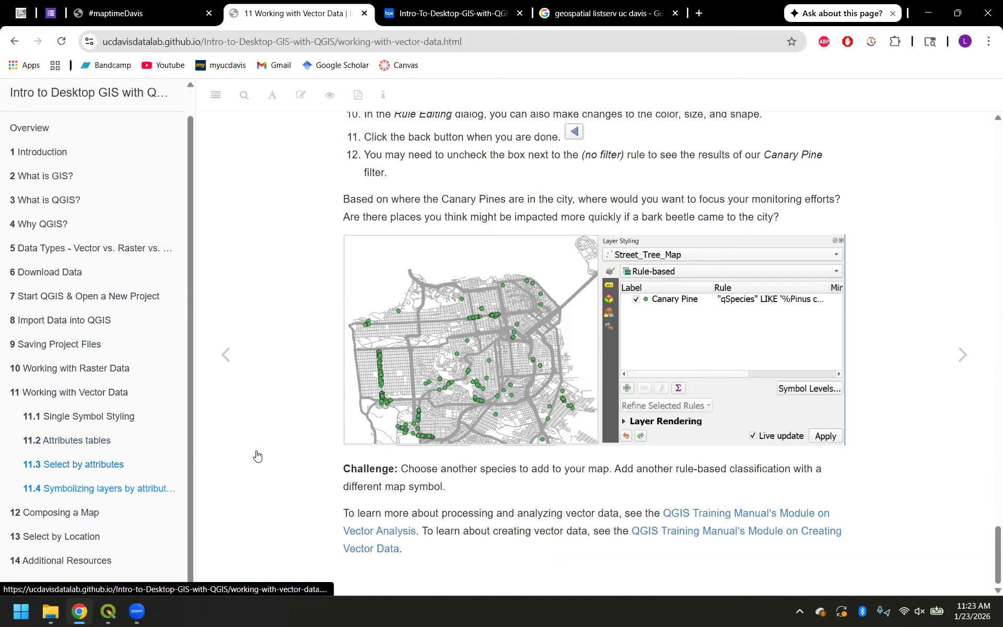
scroll(256, 456, "up", 4)
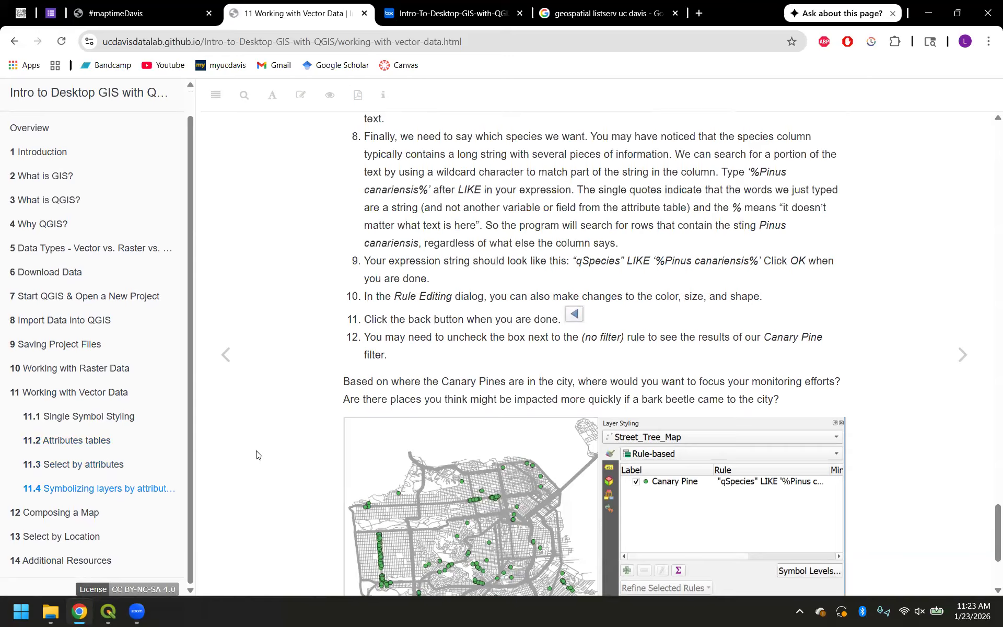
scroll(256, 456, "up", 2)
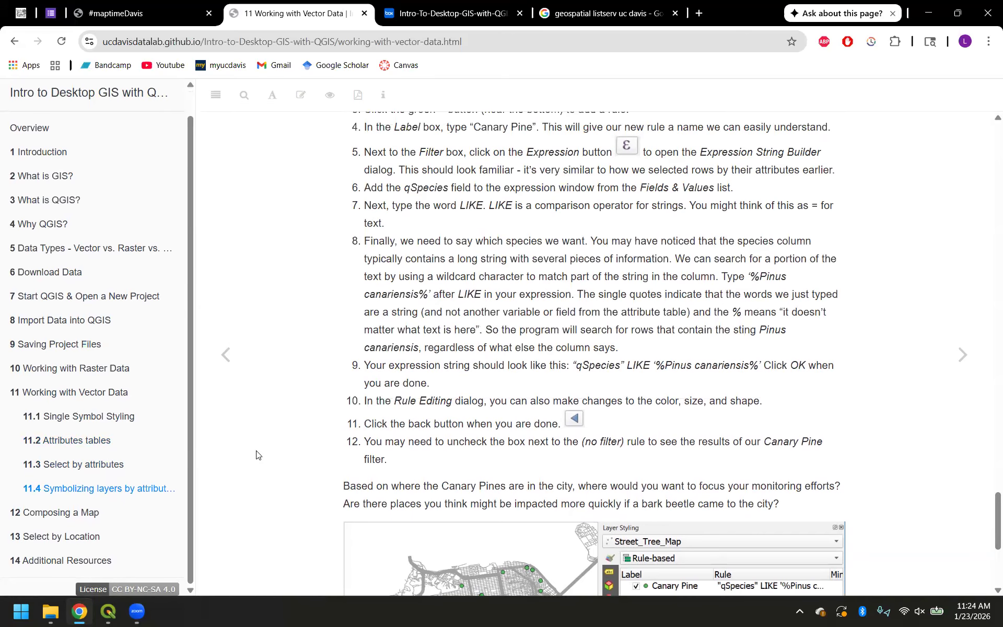
key("alt+Tab")
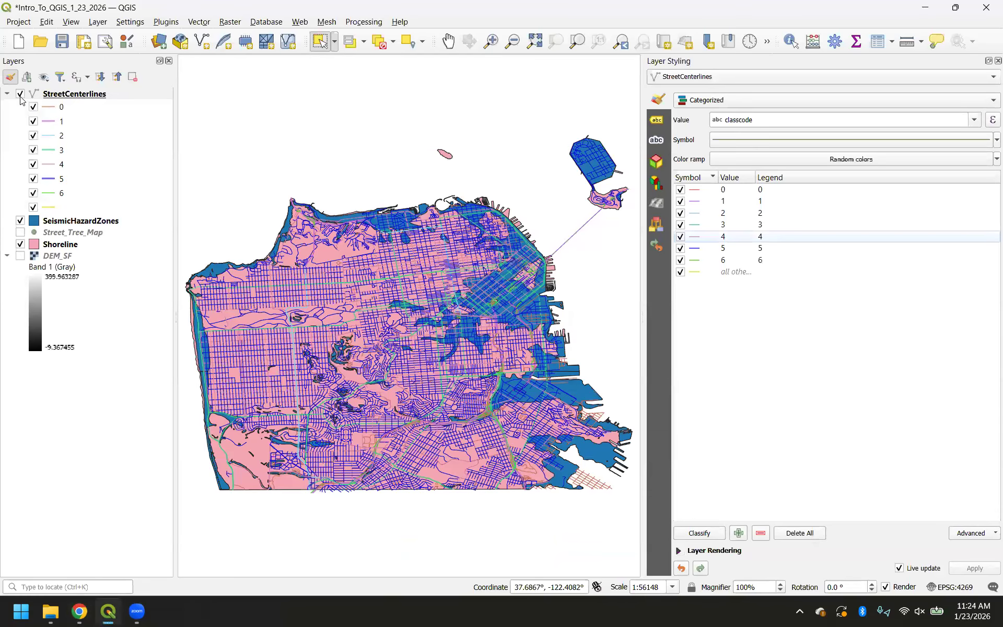
- Start an expression for the StreetCenterlines category value, keeping a single "classcode" field in it
left_click(990, 122)
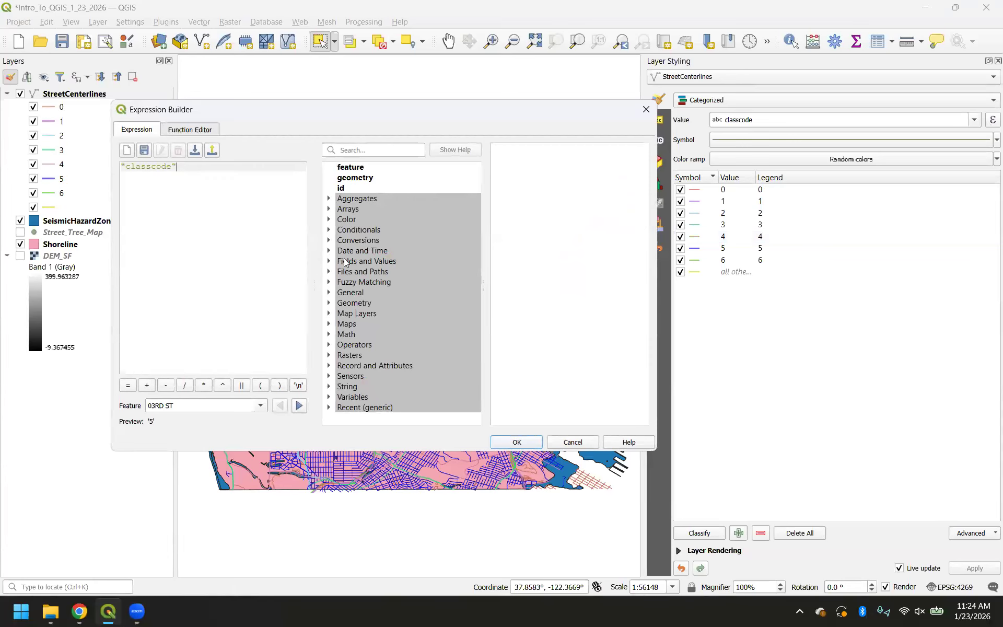
left_click(329, 261)
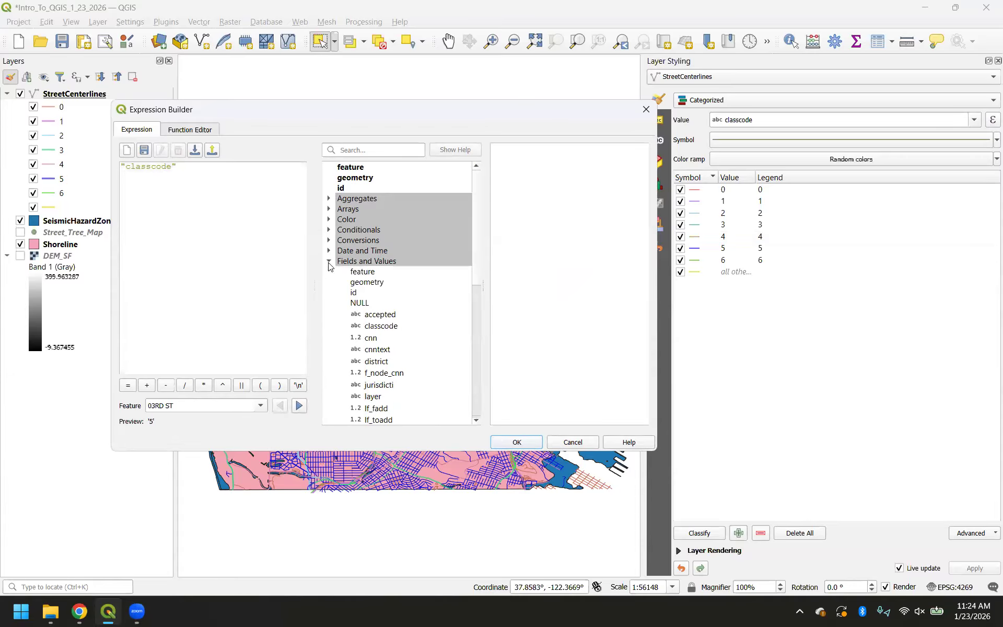
double_click(372, 327)
key("BackSpace")
key("BackSpace")
key("BackSpace")
key("BackSpace")
key("BackSpace")
key("BackSpace")
key("BackSpace")
key("BackSpace")
key("BackSpace")
key("BackSpace")
key("BackSpace")
key("BackSpace")
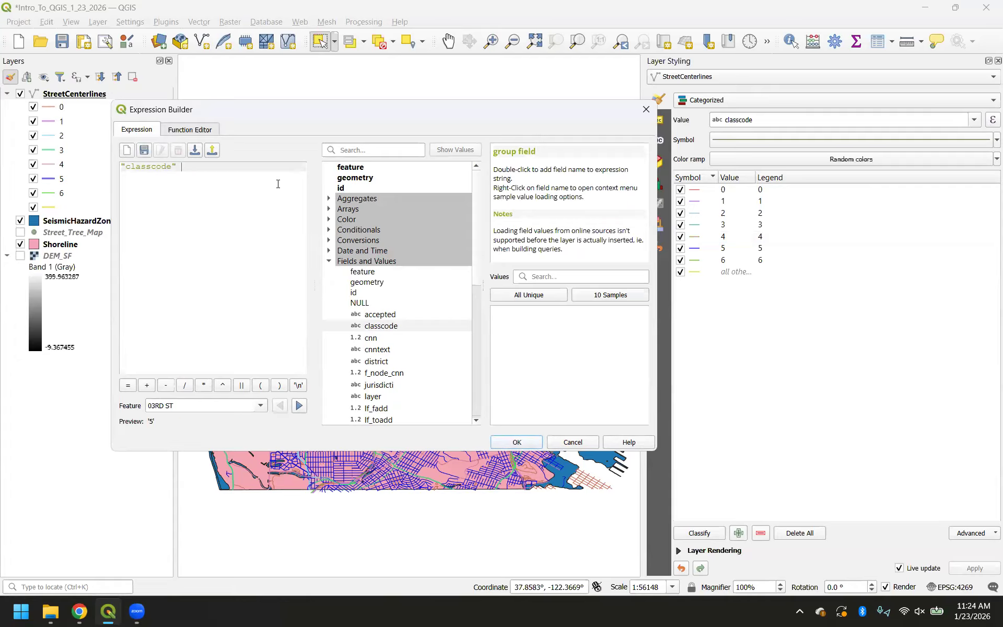
- Complete the expression as "classcode" = '1' using the field's unique values and apply it as the category value
left_click(127, 385)
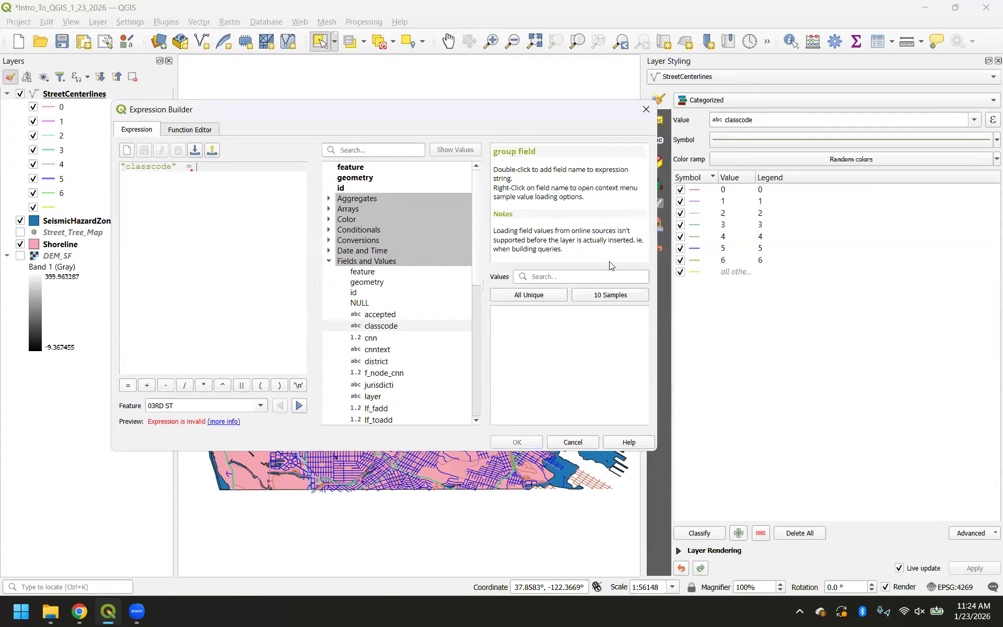
left_click(528, 295)
left_click(496, 321)
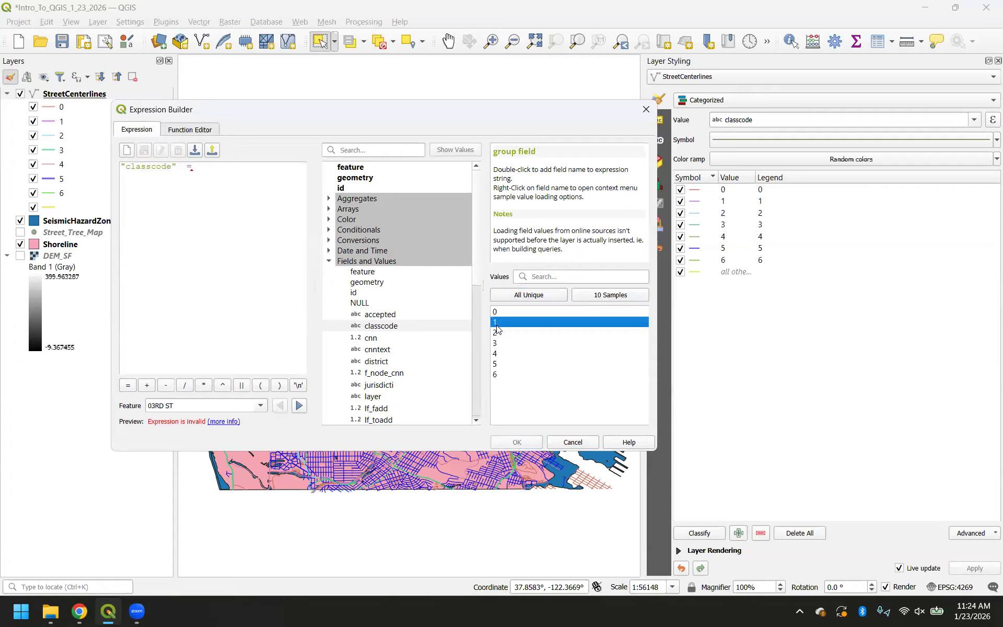
double_click(496, 321)
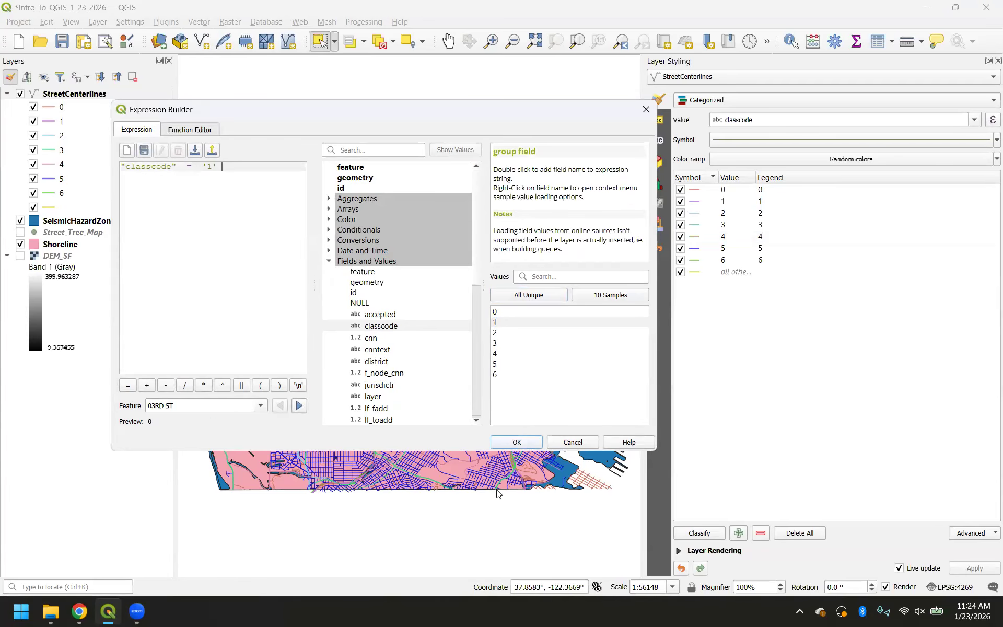
left_click(512, 442)
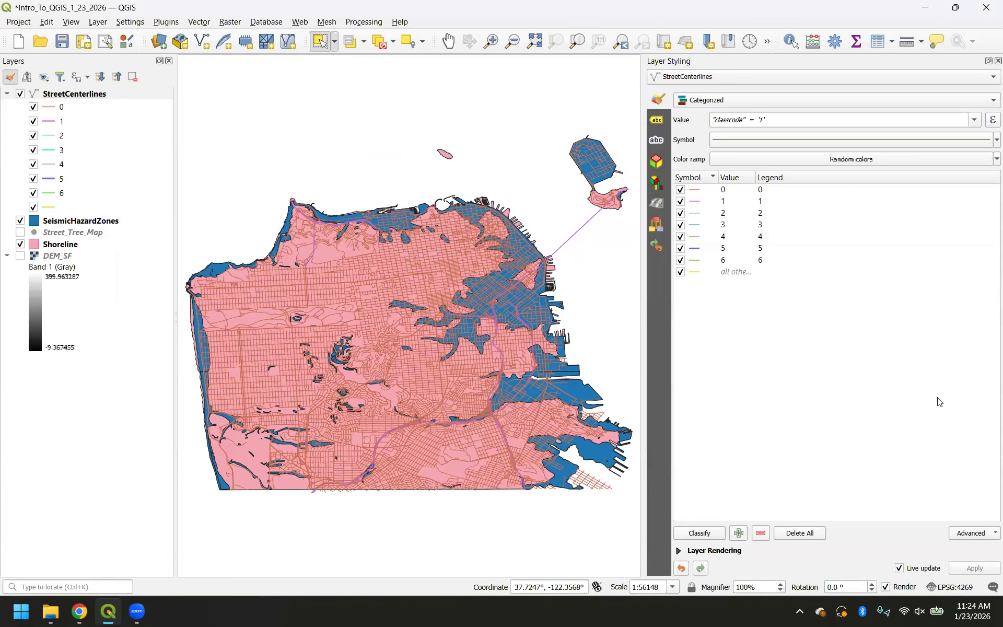
- Set the category value back to the plain classcode field and close the layer styling settings
left_click(974, 120)
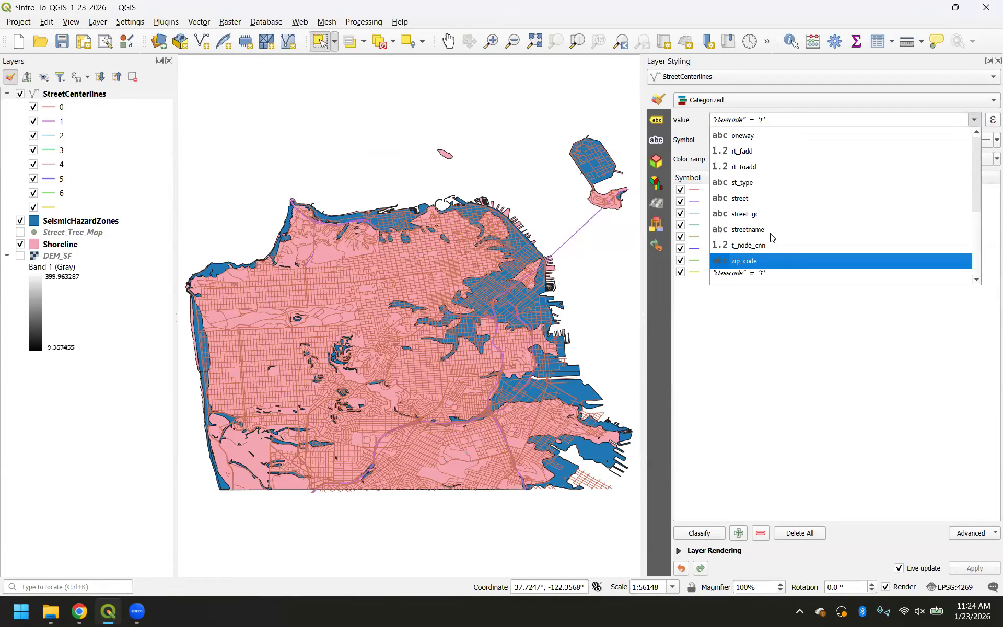
scroll(782, 176, "up", 3)
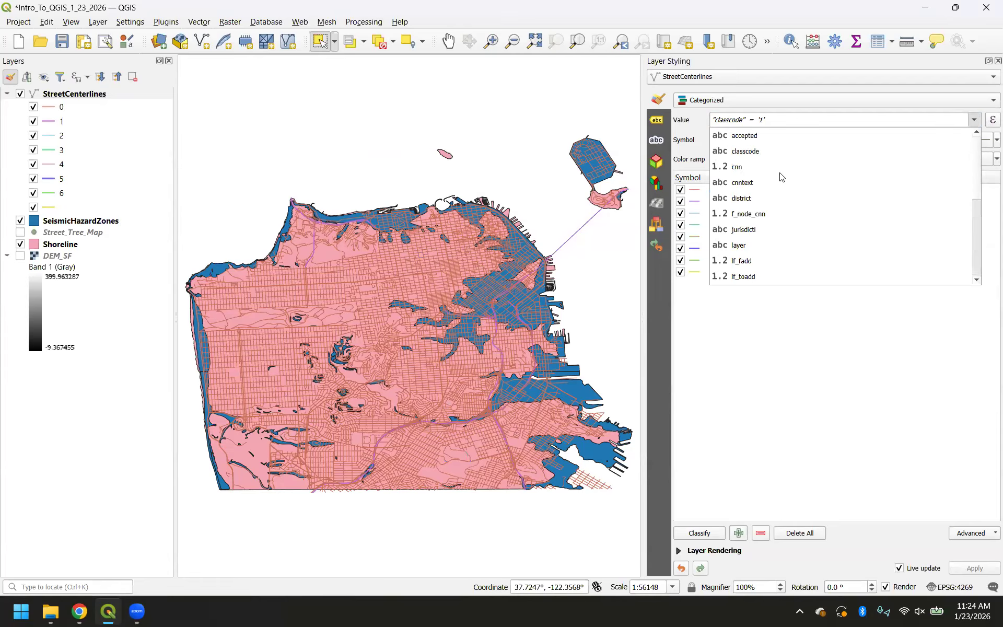
left_click(760, 156)
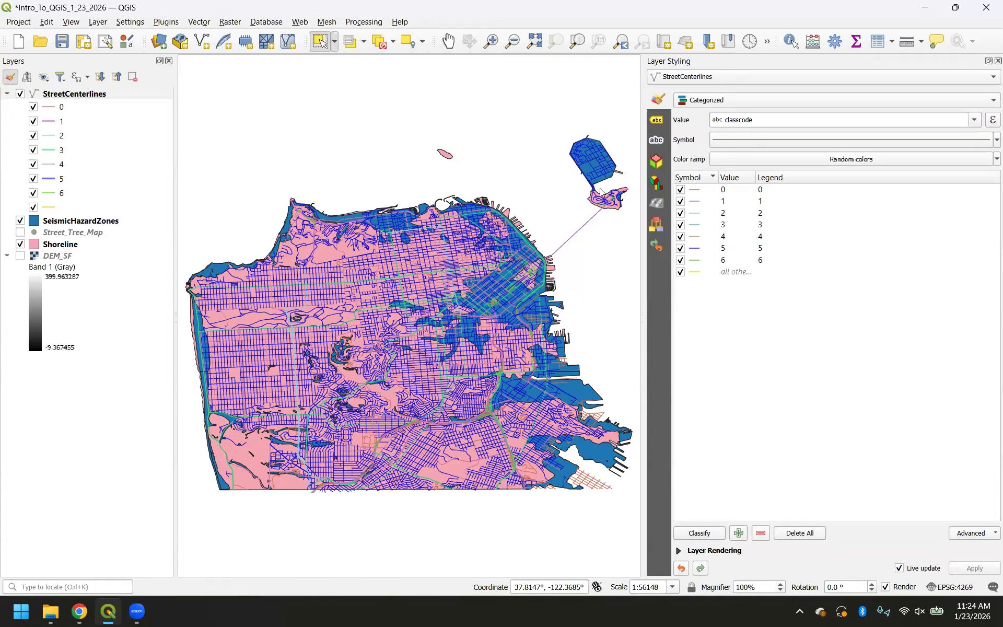
left_click(998, 61)
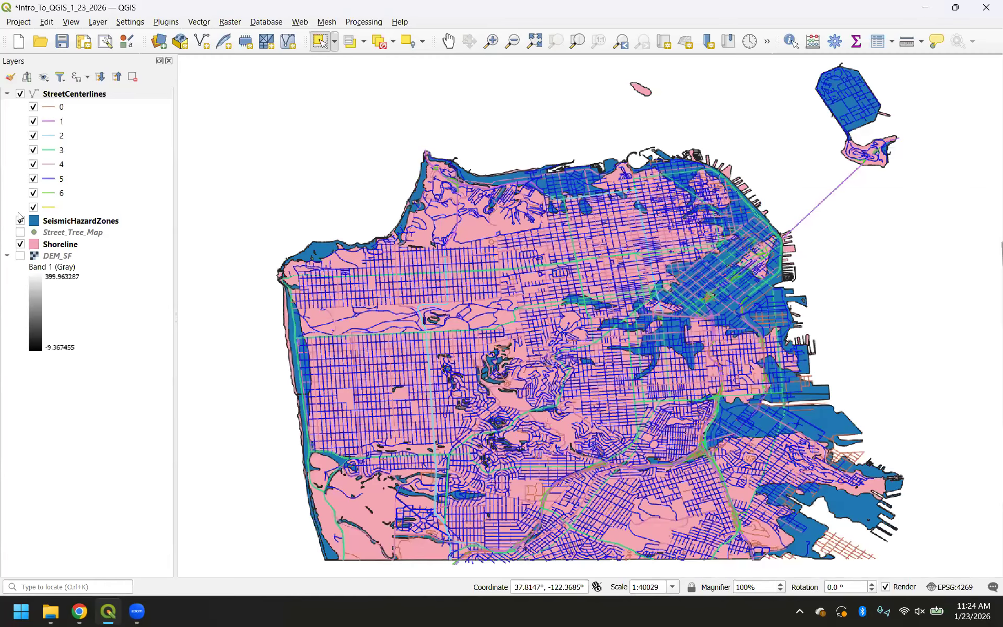
- Hide StreetCenterlines, show Street_Tree_Map, and view the tree layer's attribute table
left_click(21, 98)
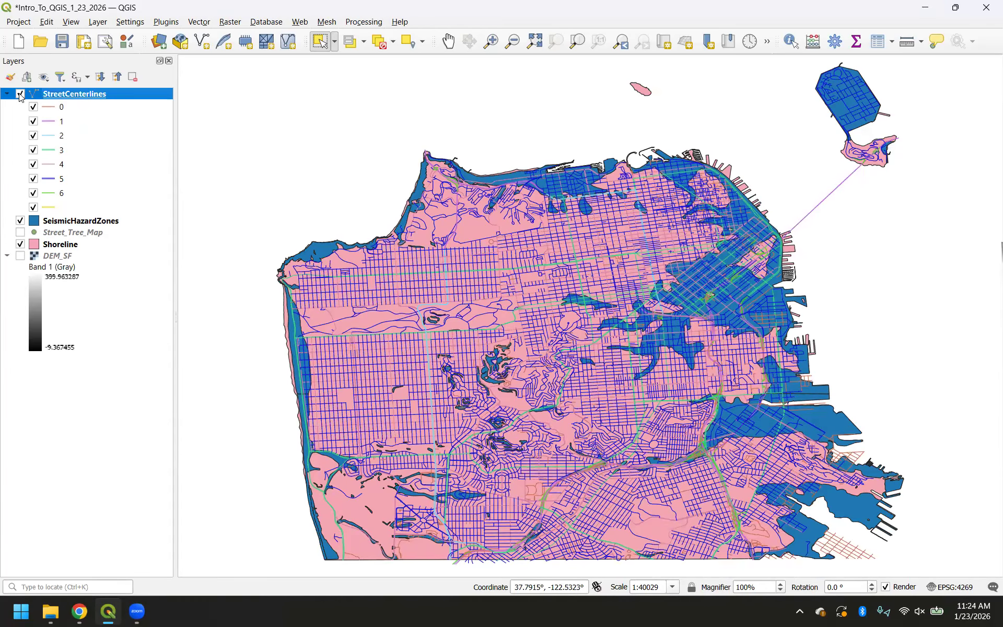
left_click(20, 96)
left_click(21, 231)
left_click(60, 232)
right_click(61, 233)
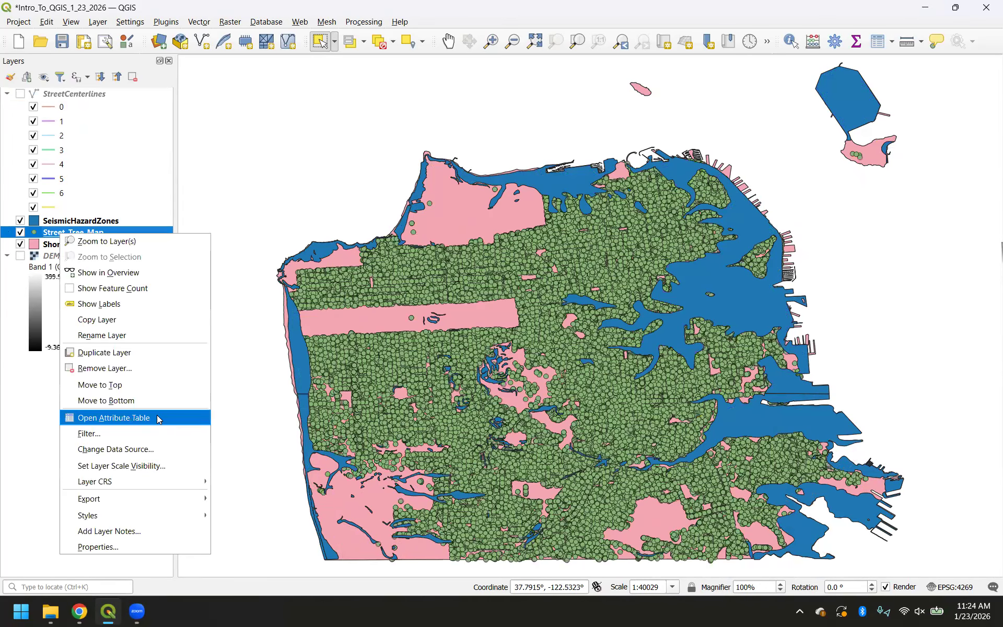
left_click(158, 419)
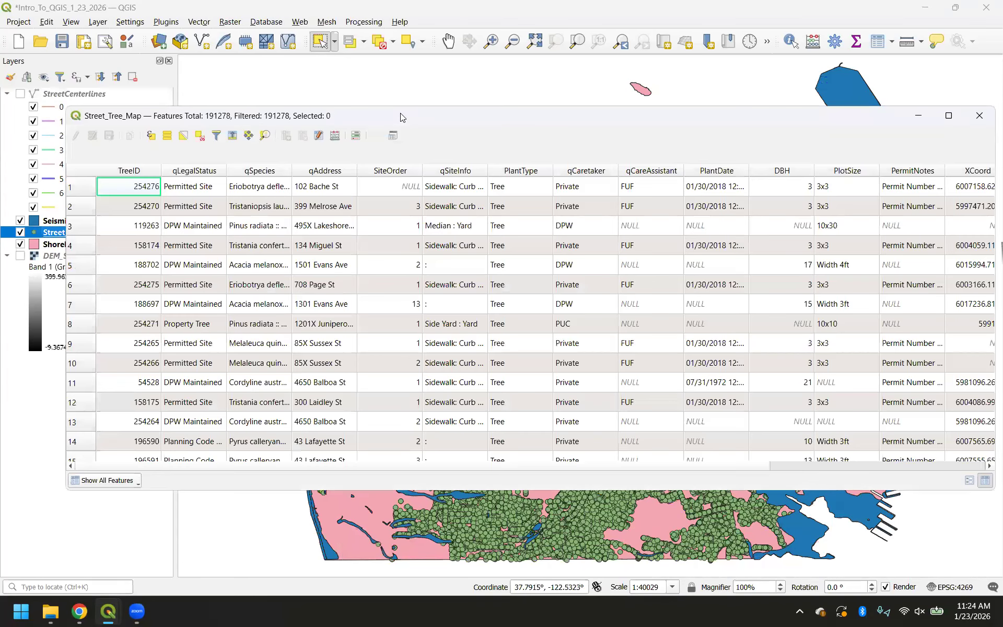
left_click_drag(400, 112, 362, 101)
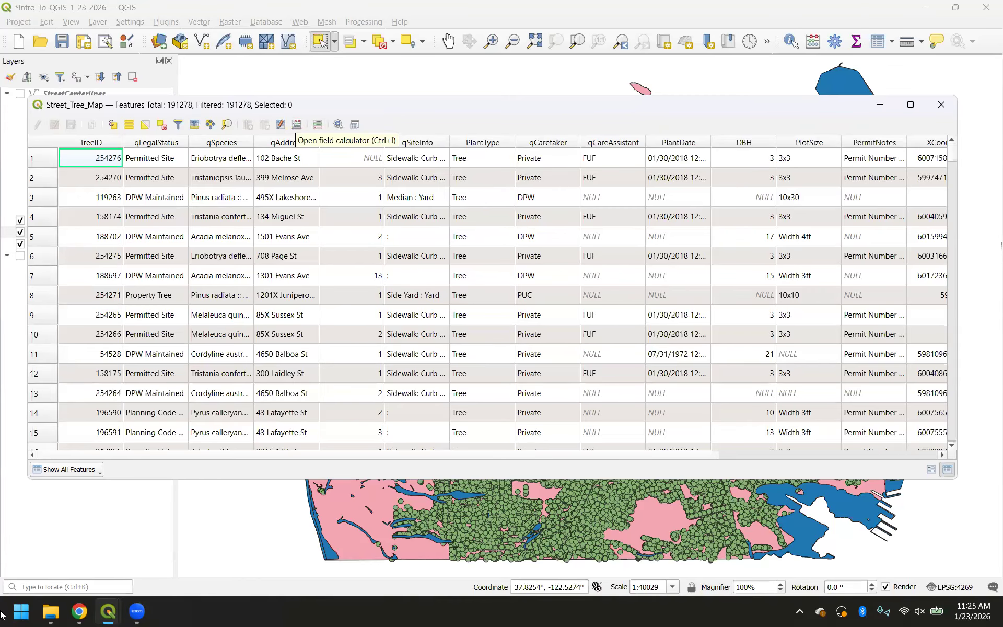
- Switch to Chrome and read section 13 of the workshop guide on Select by Location and adding the EarthQZone field
left_click(81, 613)
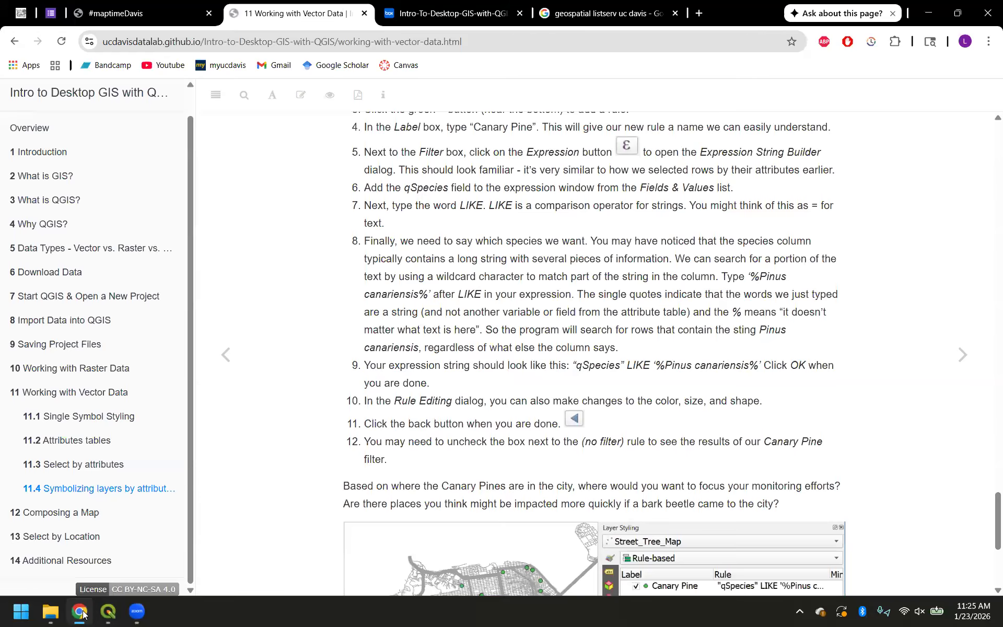
left_click(59, 538)
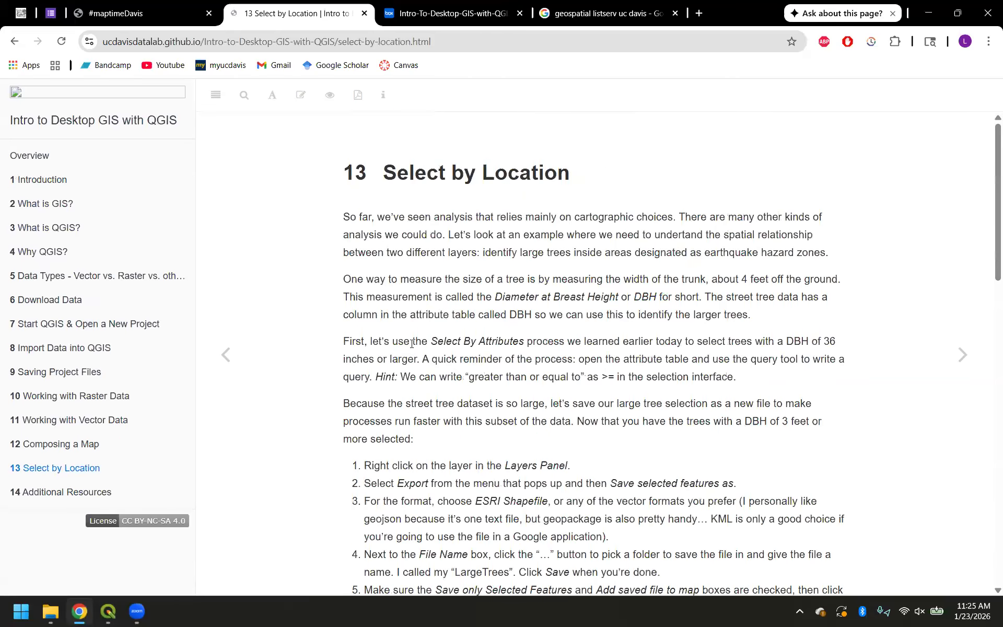
scroll(412, 343, "down", 5)
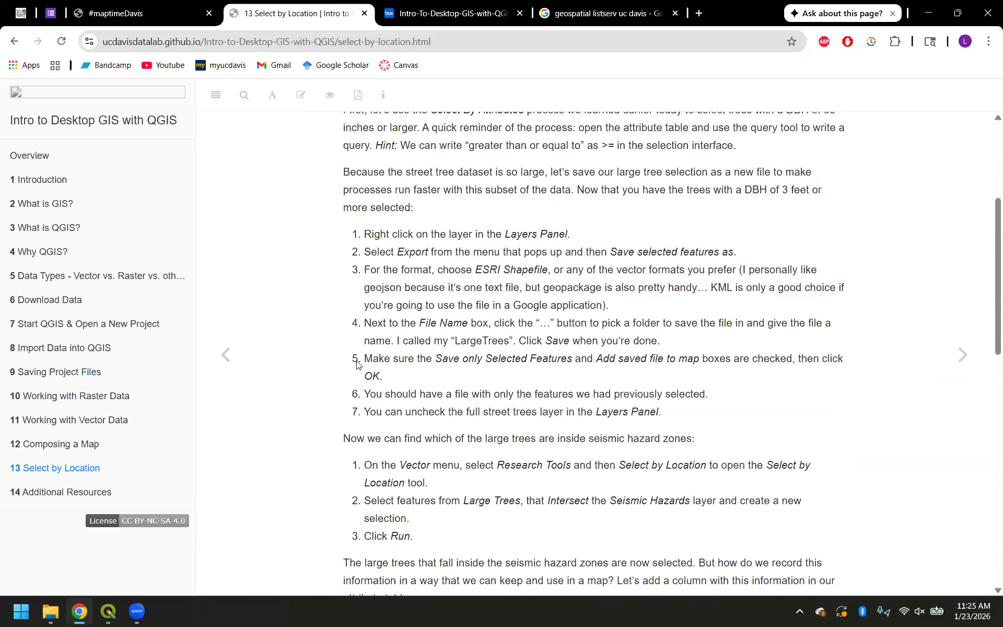
scroll(315, 340, "up", 3)
scroll(315, 340, "up", 2)
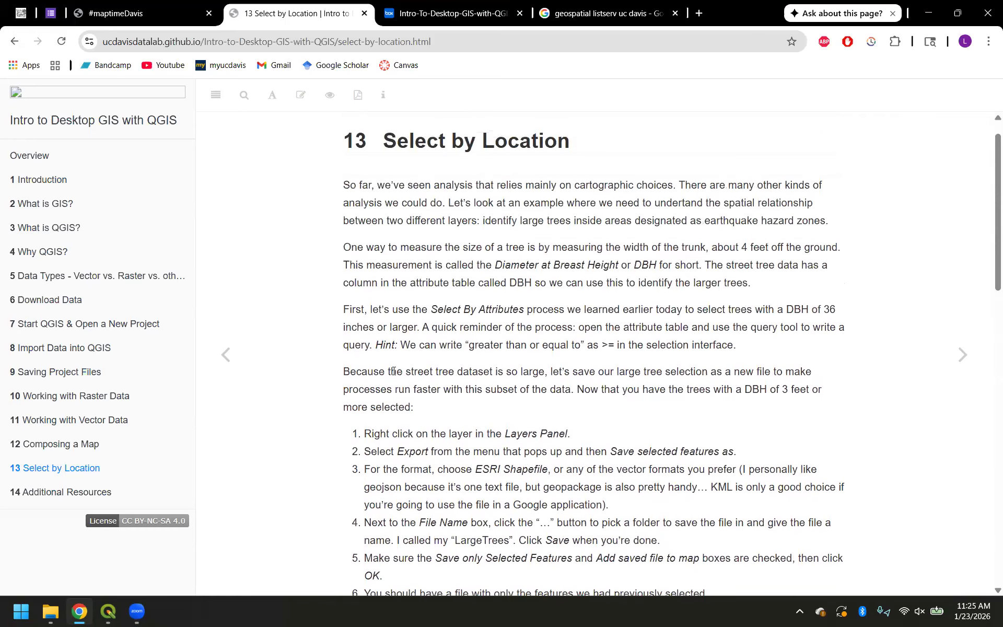
scroll(394, 370, "down", 1)
scroll(391, 372, "down", 9)
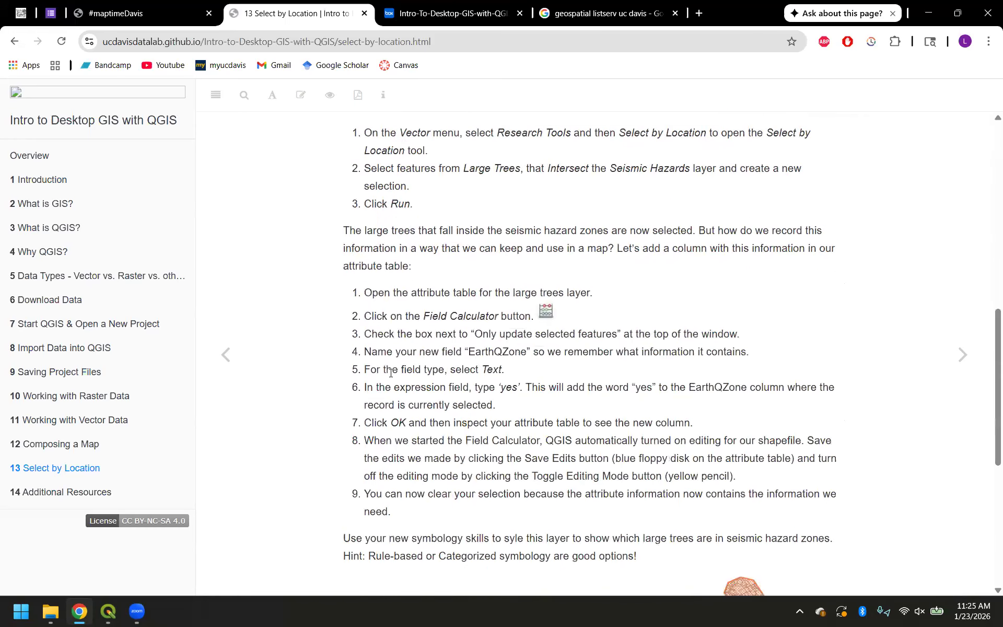
scroll(392, 369, "up", 15)
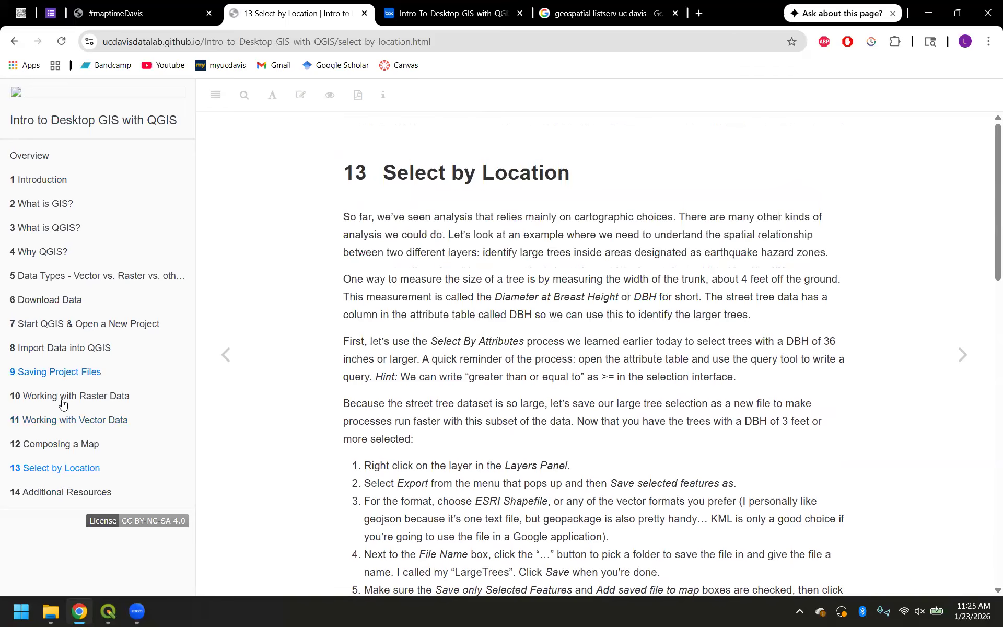
- Look through section 11, Working with Vector Data, down to the classcode meanings, and return to the attribute table in QGIS
left_click(67, 421)
scroll(363, 397, "down", 20)
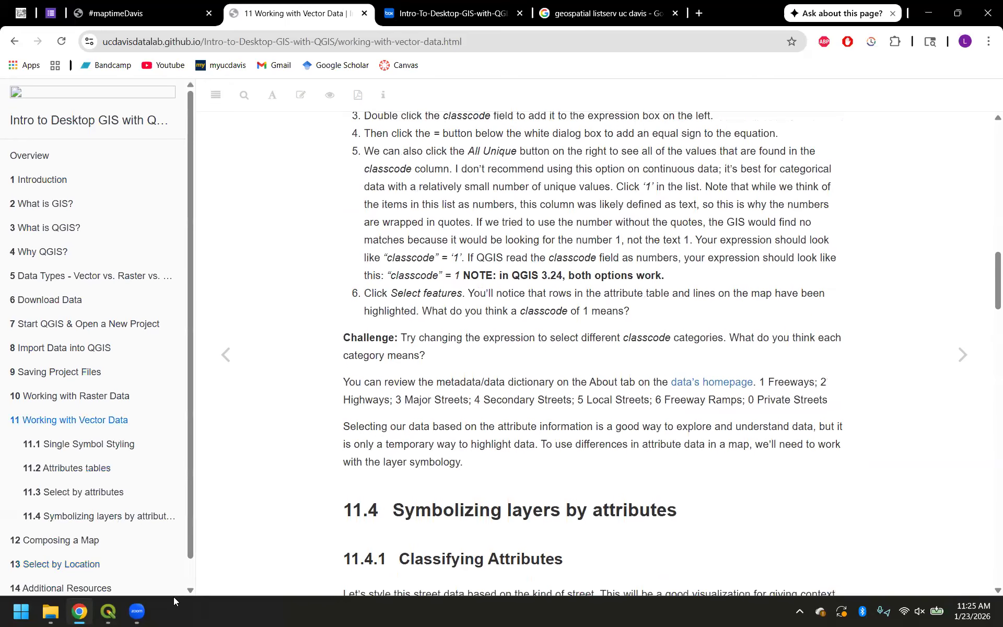
mouse_move(109, 612)
left_click(84, 533)
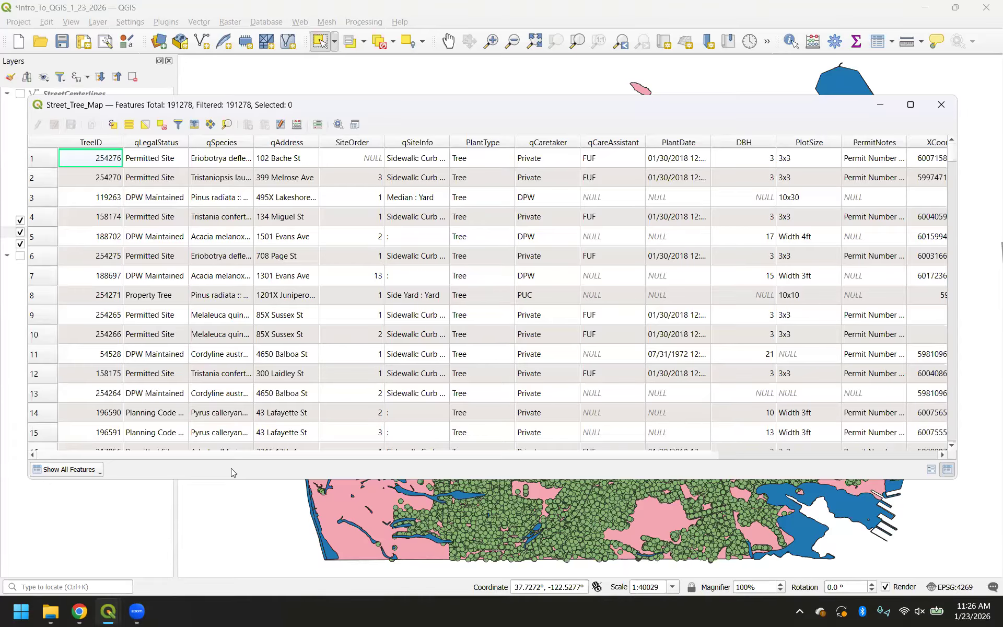
- Close the tree attribute table, show StreetCenterlines again, and hide Street_Tree_Map
left_click(941, 104)
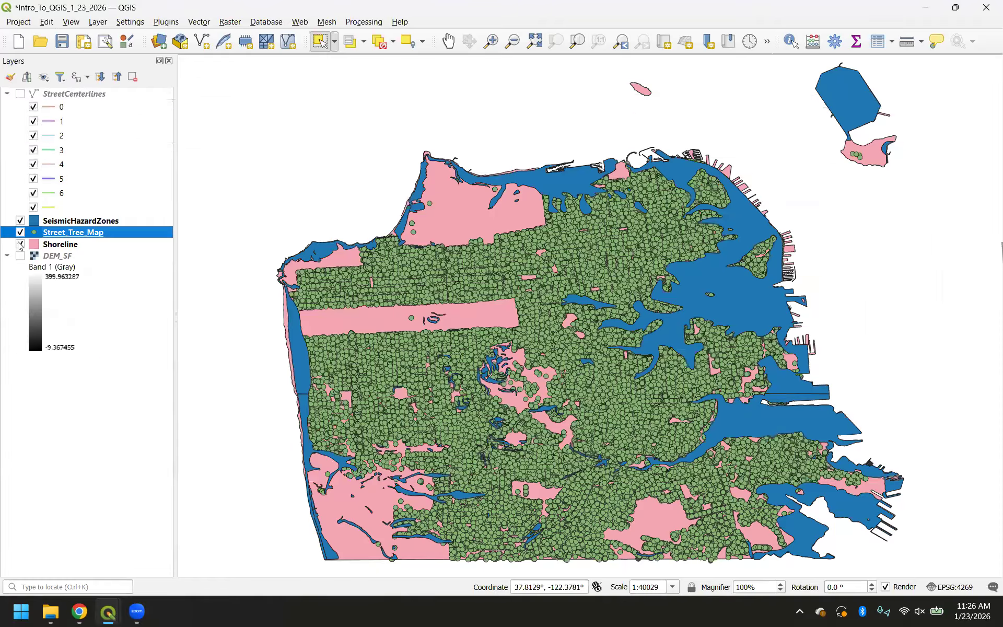
left_click(21, 94)
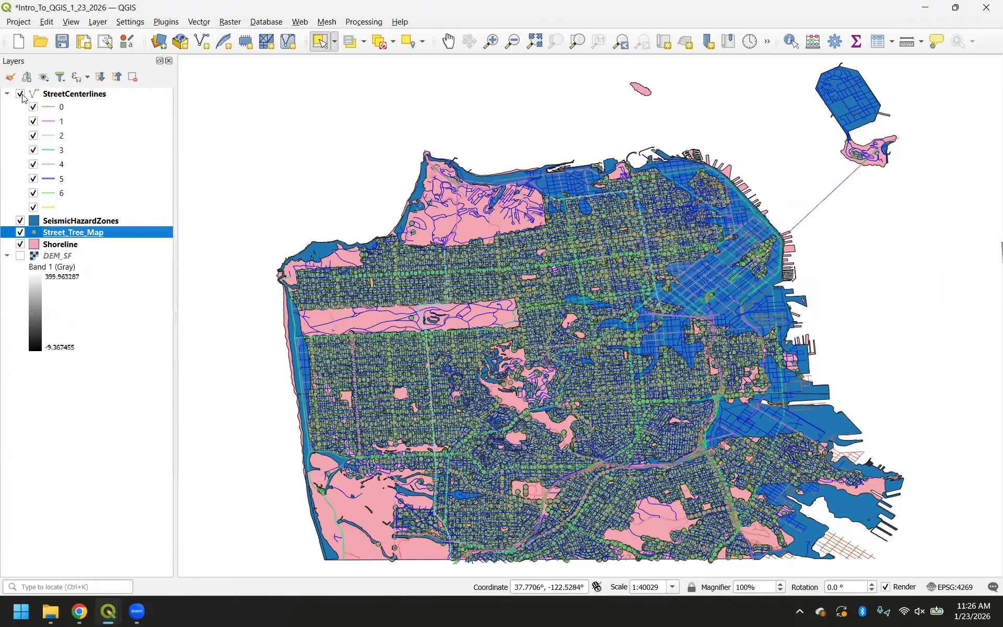
left_click(20, 232)
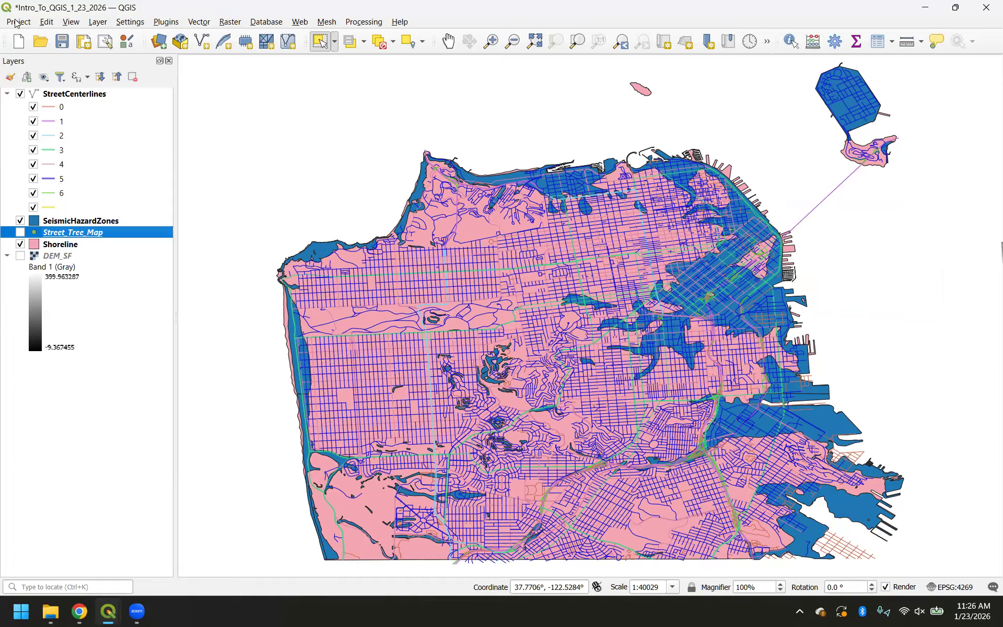
- Bring back the layer styling settings and display those of the StreetCenterlines layer
left_click(72, 22)
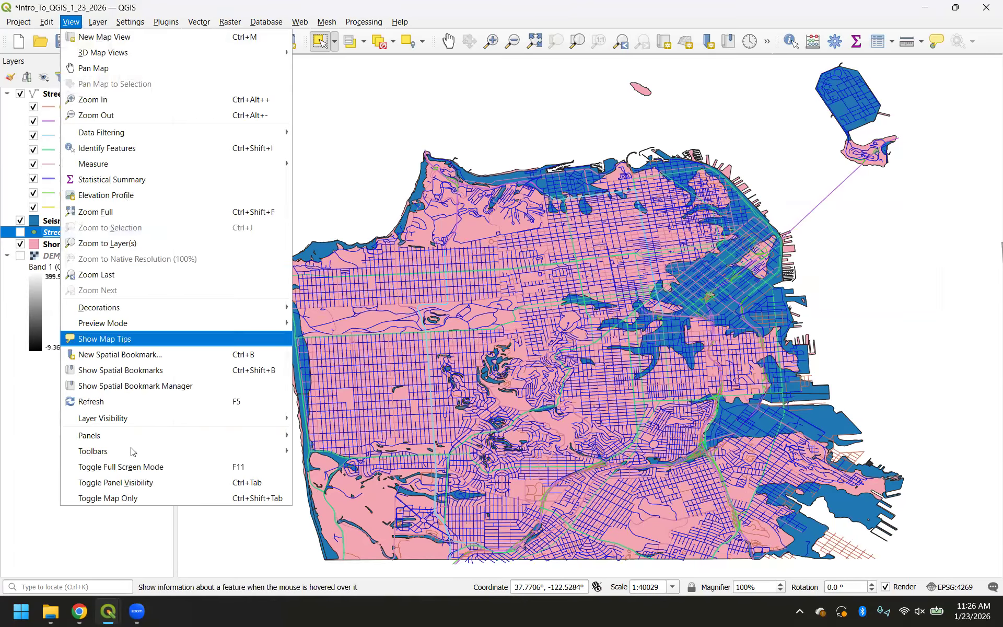
mouse_move(174, 439)
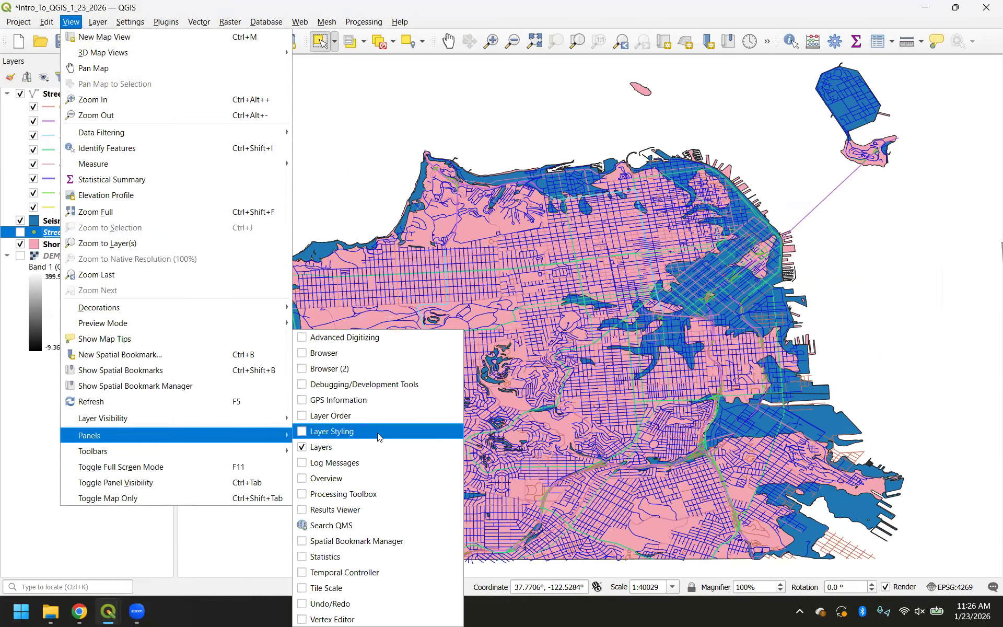
left_click(377, 435)
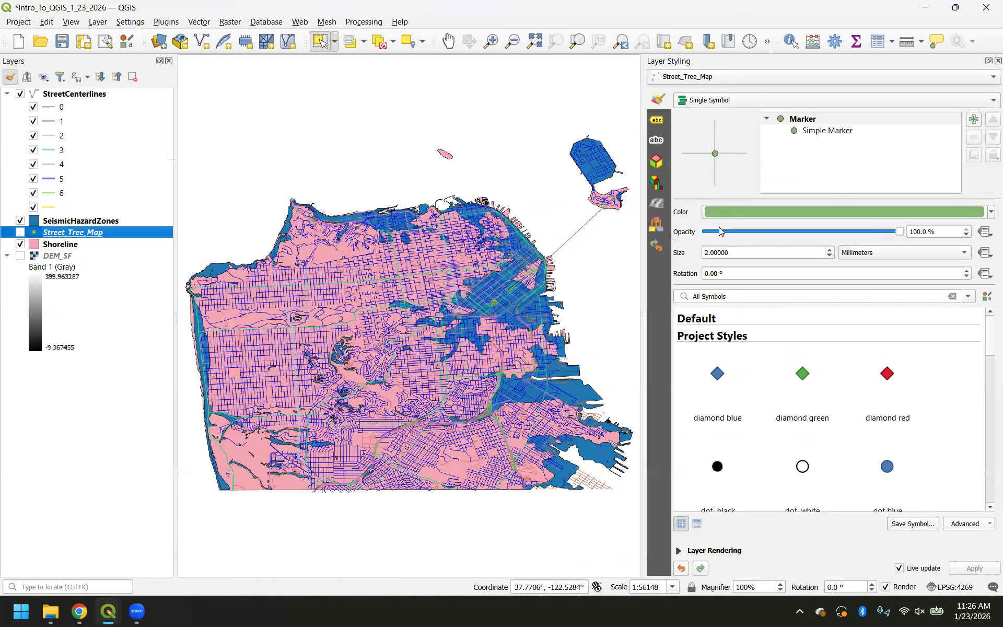
left_click(719, 79)
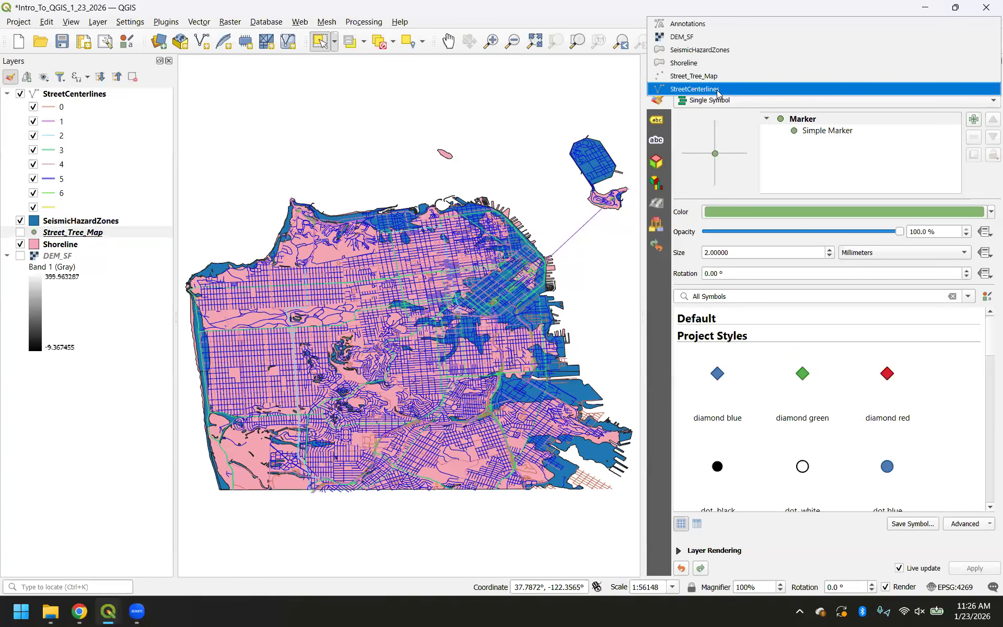
left_click(719, 90)
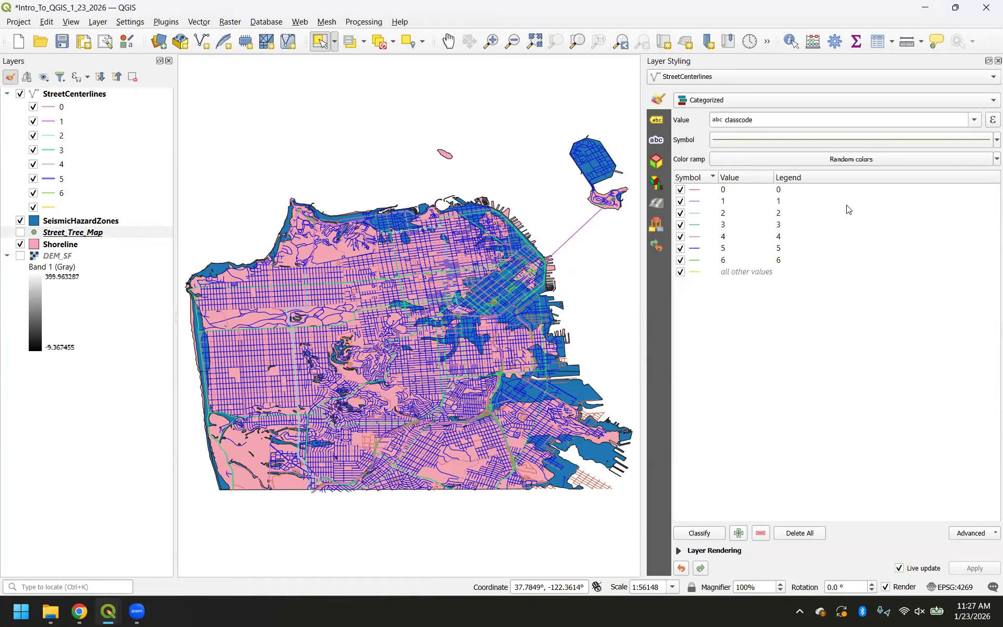
- Change the legend label of classcode value 1 to Highways and close the layer styling settings
double_click(789, 201)
type("Highway")
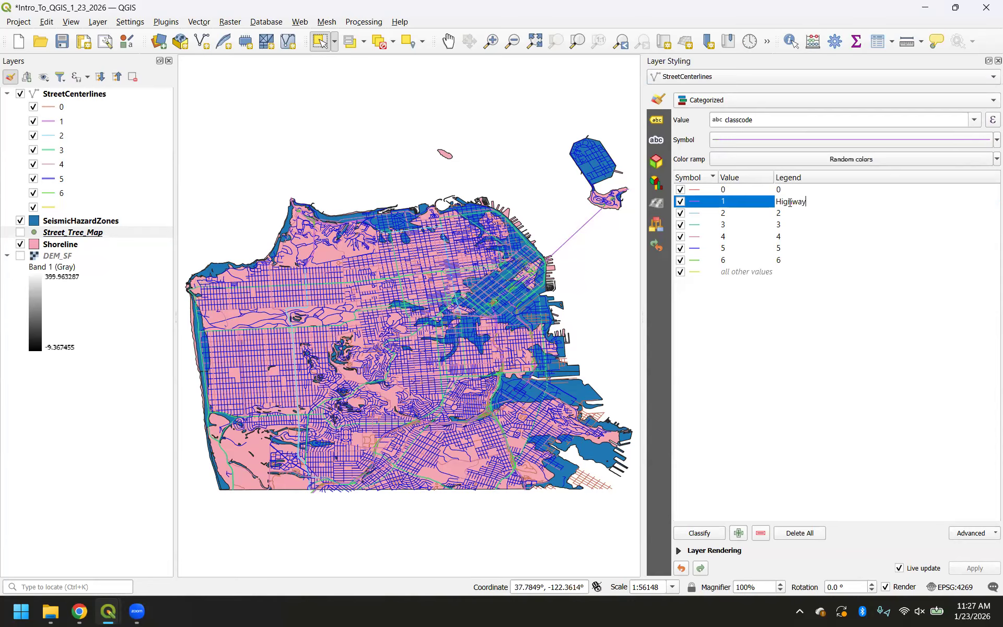
type("s")
key("Return")
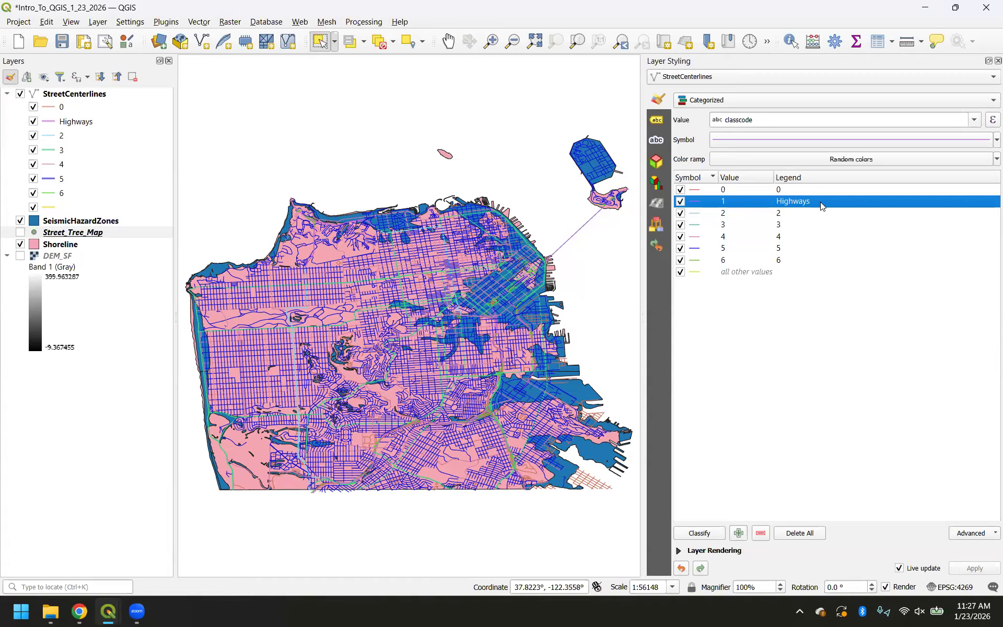
left_click(793, 415)
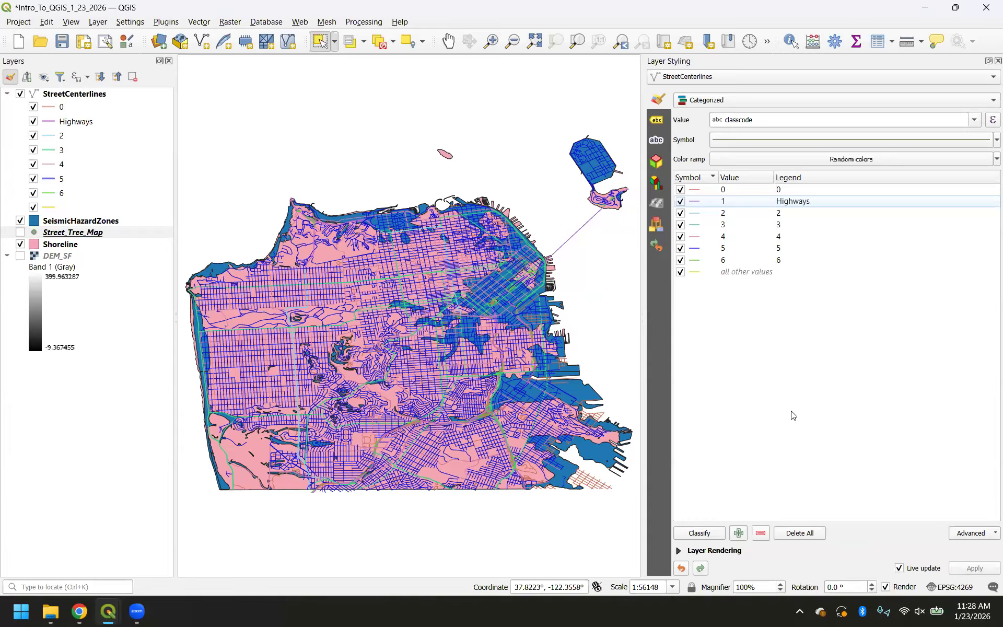
left_click(998, 61)
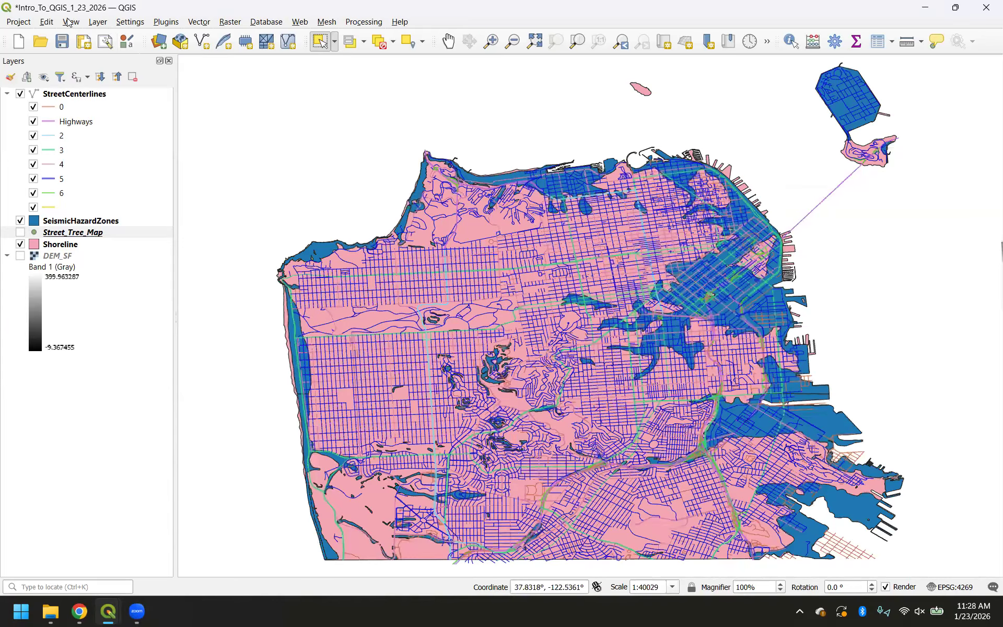
left_click(71, 22)
mouse_move(171, 442)
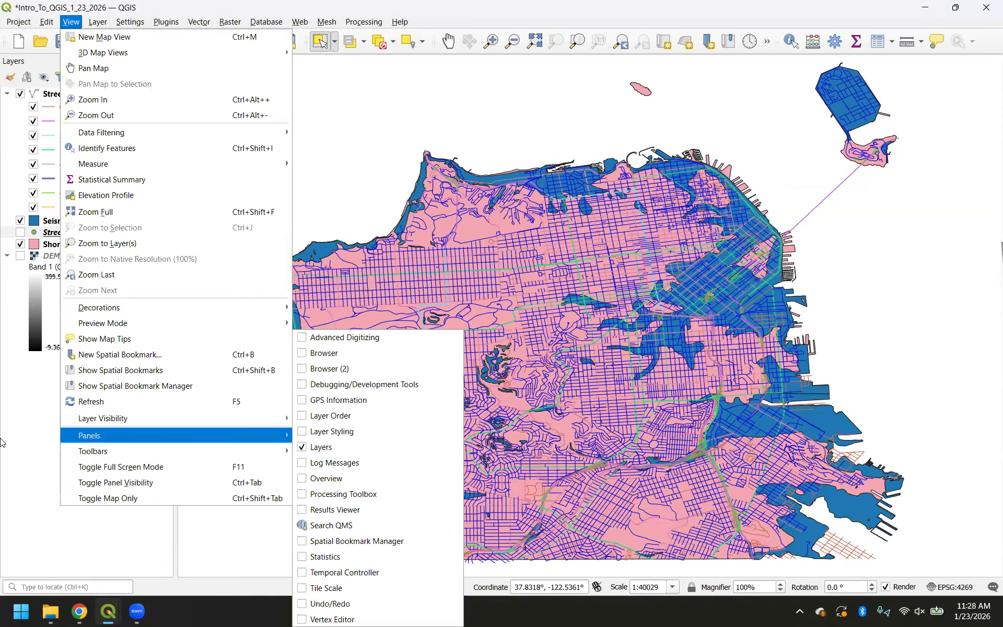
left_click(26, 451)
- Hide the StreetCenterlines layer and save the project
left_click(22, 95)
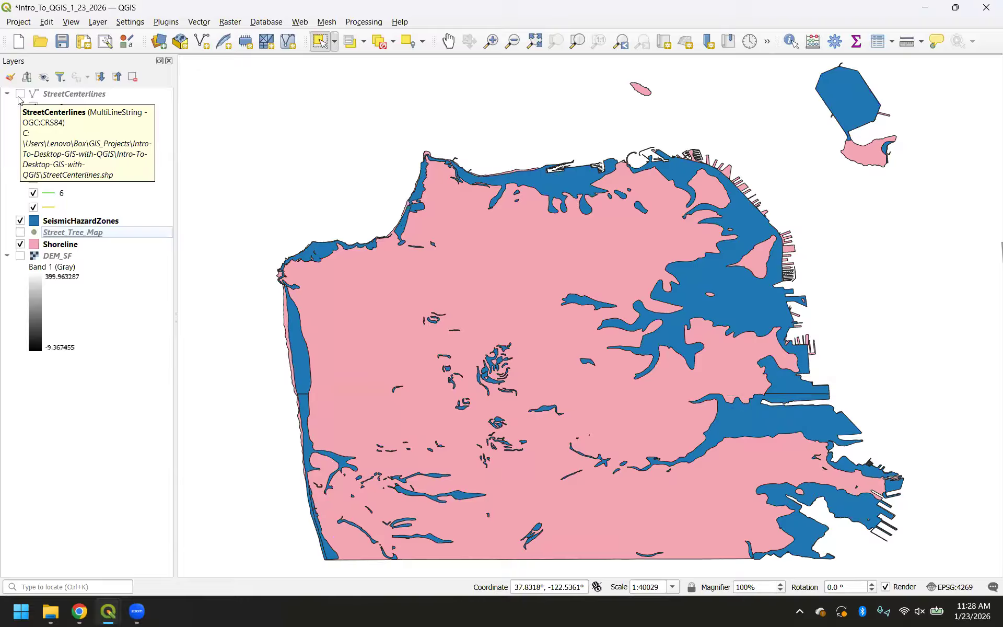
left_click(62, 42)
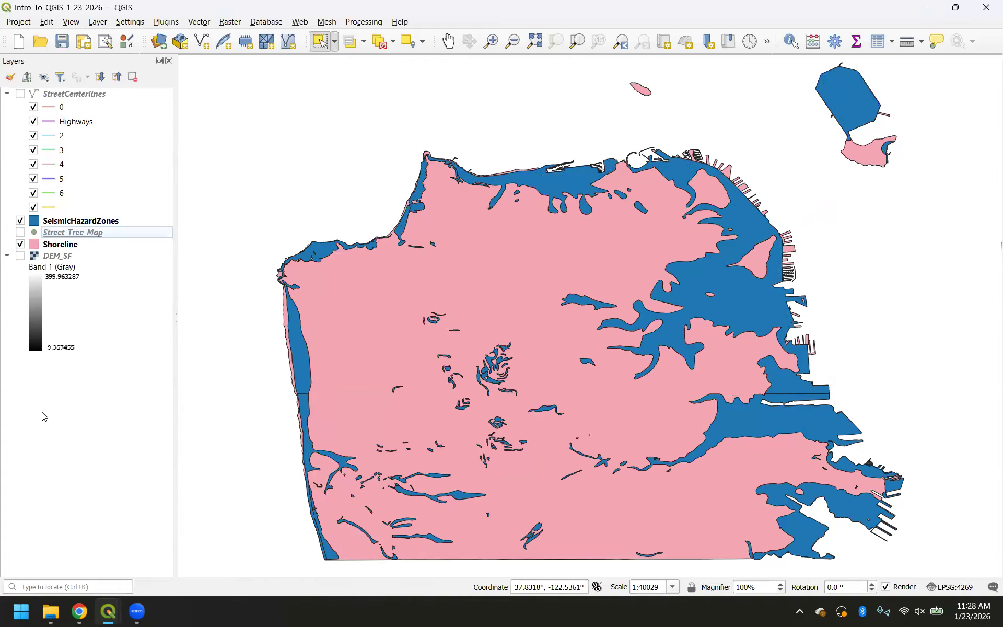
- Switch to the workshop guide in Chrome and look through section 12, Composing a Map, down to the example map
mouse_move(79, 611)
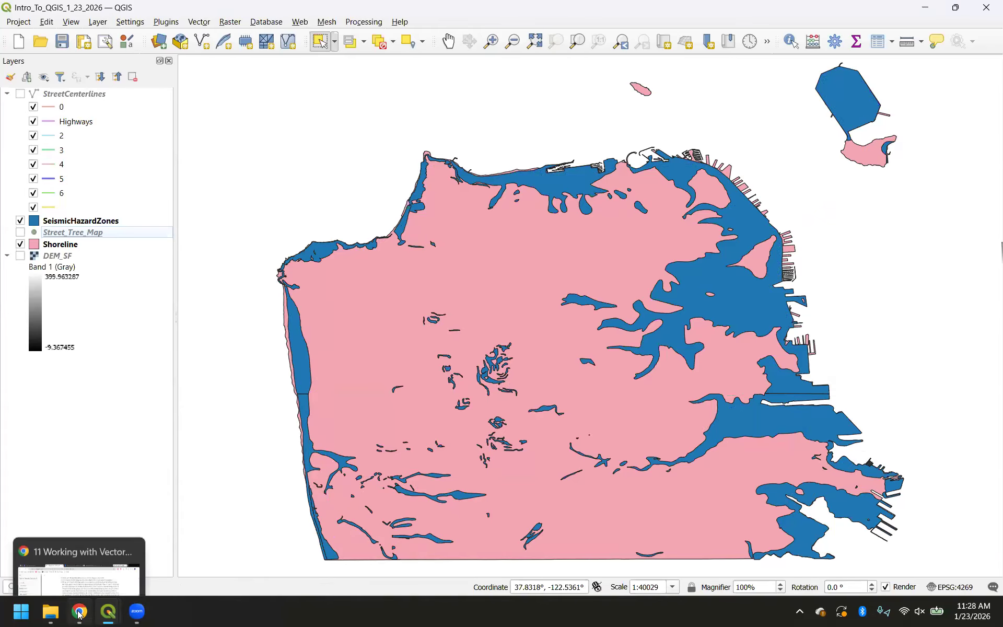
left_click(78, 571)
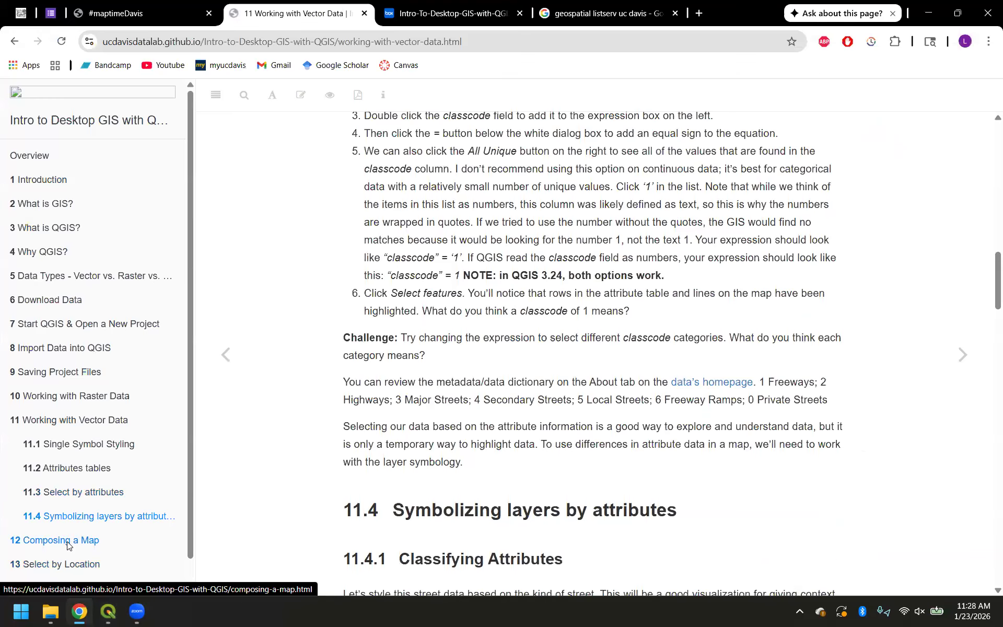
left_click(65, 541)
scroll(275, 432, "down", 10)
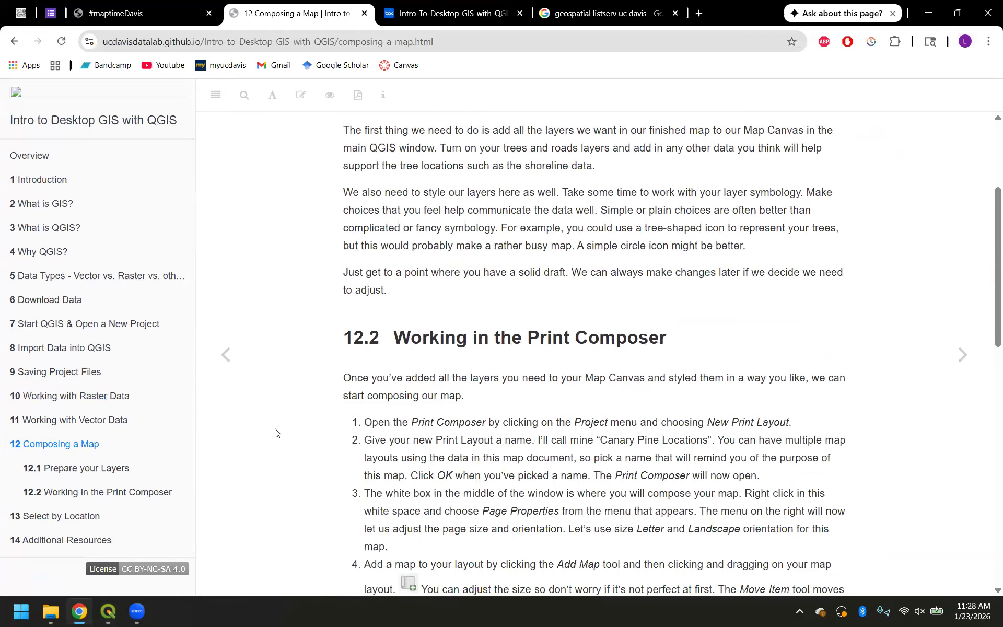
scroll(275, 433, "down", 6)
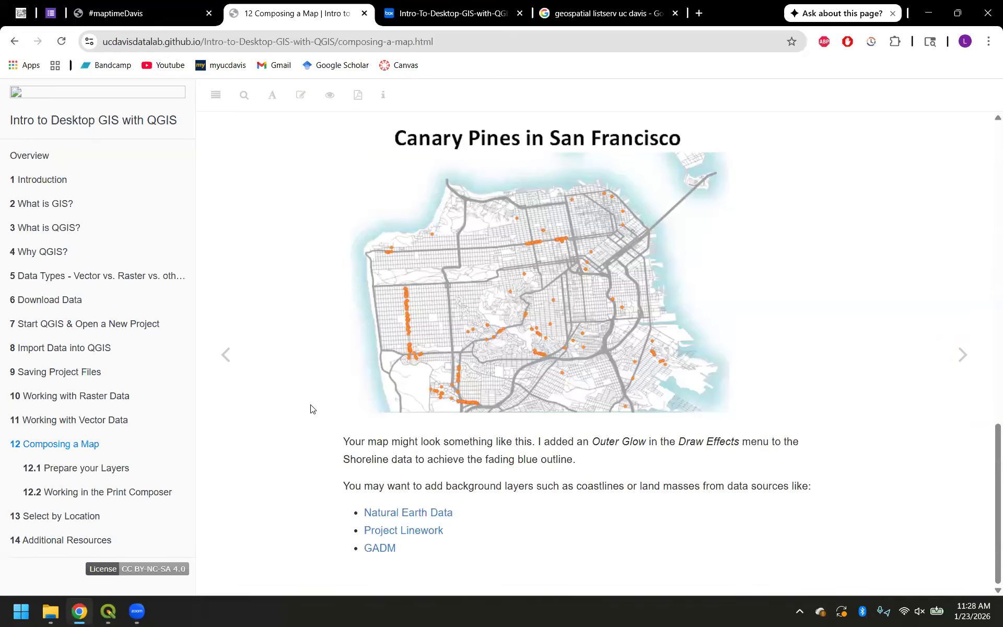
- Read the beginning of section 13, Select by Location, in the guide and return to the QGIS map
left_click(54, 519)
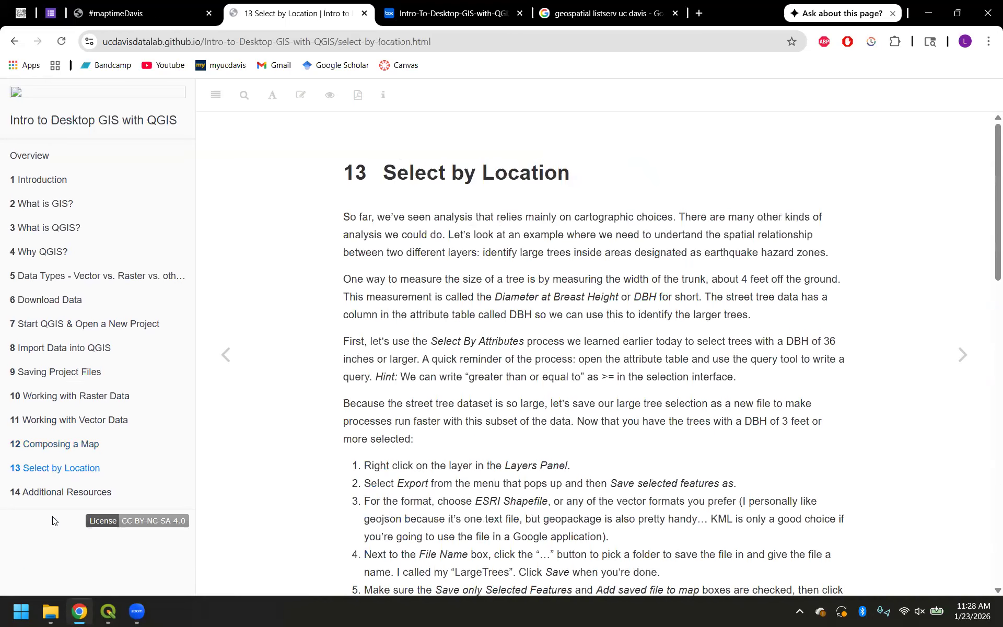
scroll(319, 307, "down", 1)
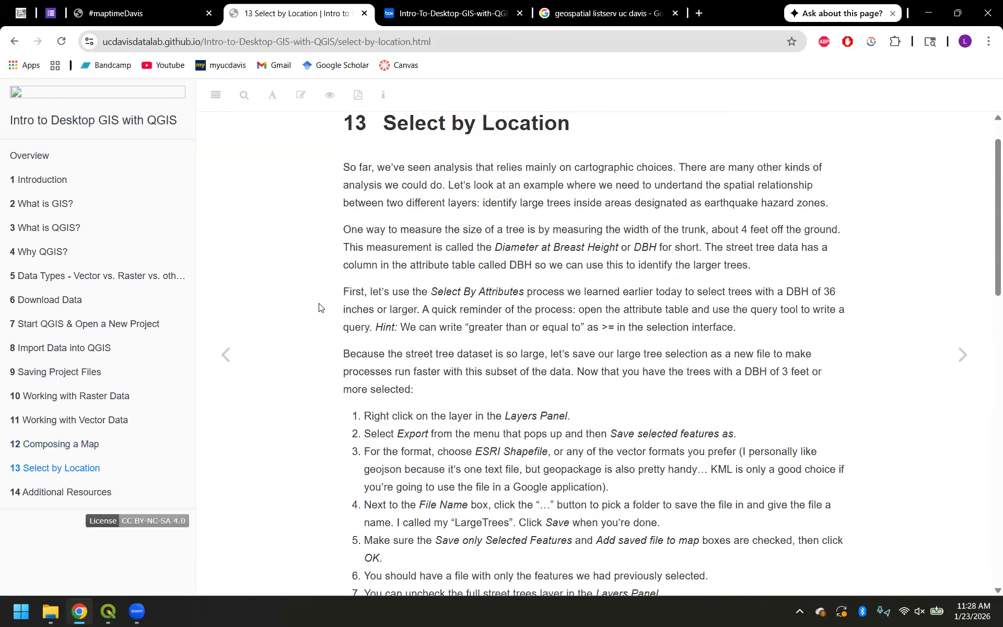
scroll(319, 307, "up", 1)
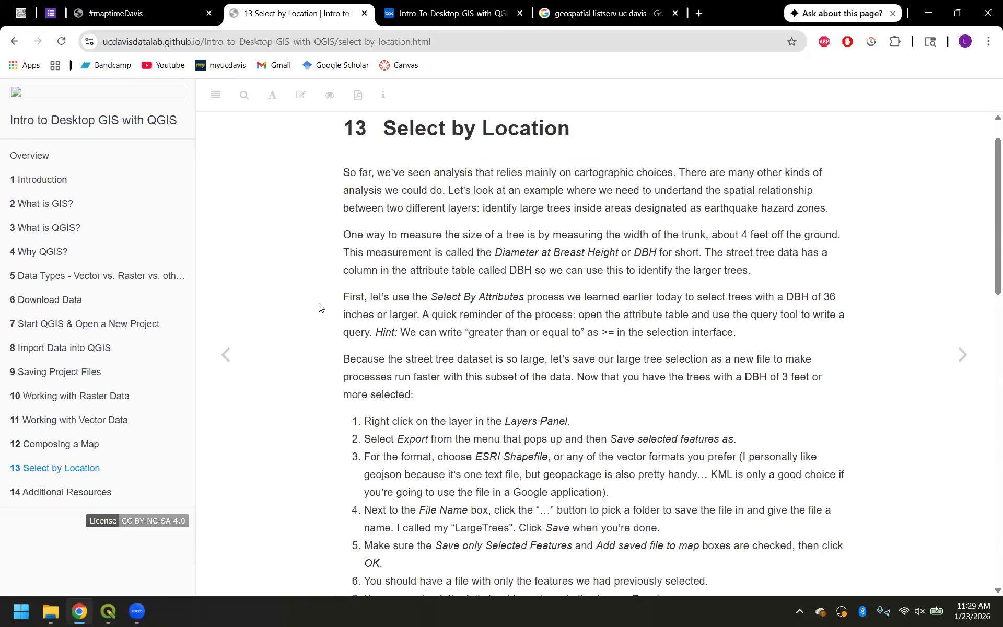
mouse_move(113, 612)
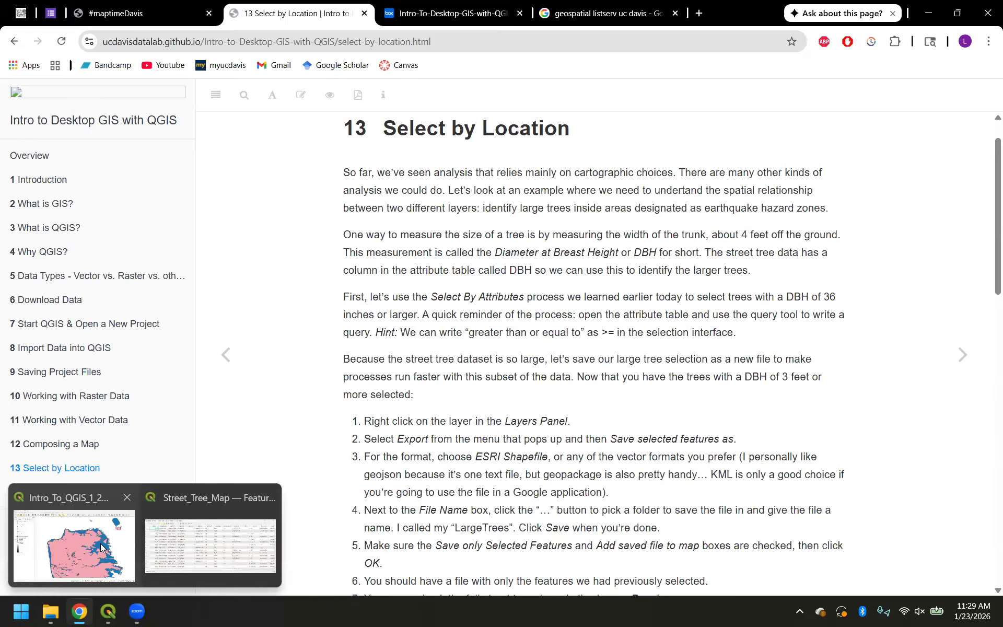
left_click(102, 547)
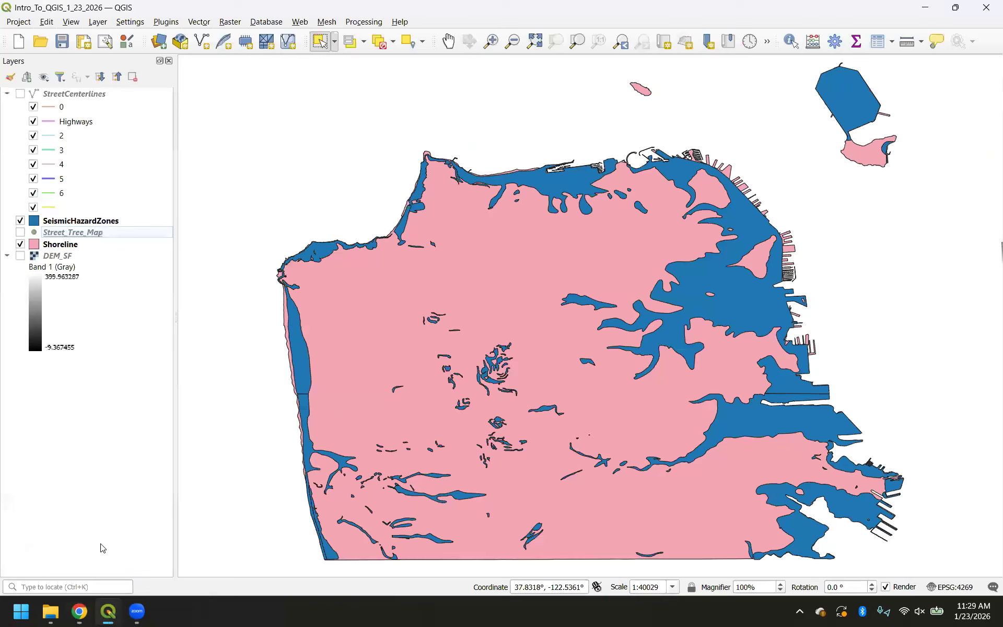
- In the Street_Tree_Map attribute table, widen the qSpecies column and sort the rows by DBH in ascending order
left_click(108, 613)
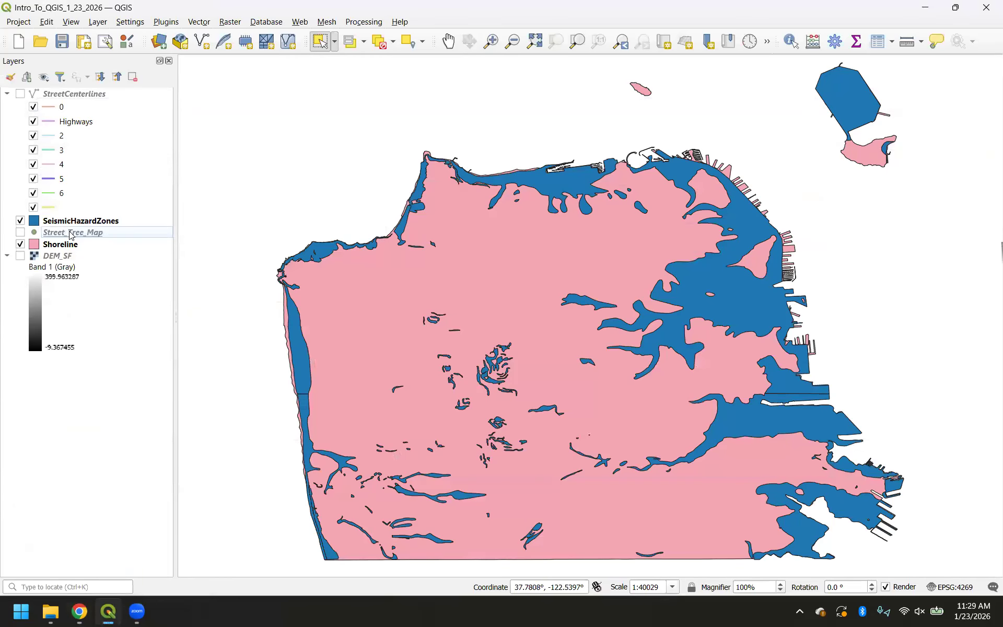
right_click(71, 235)
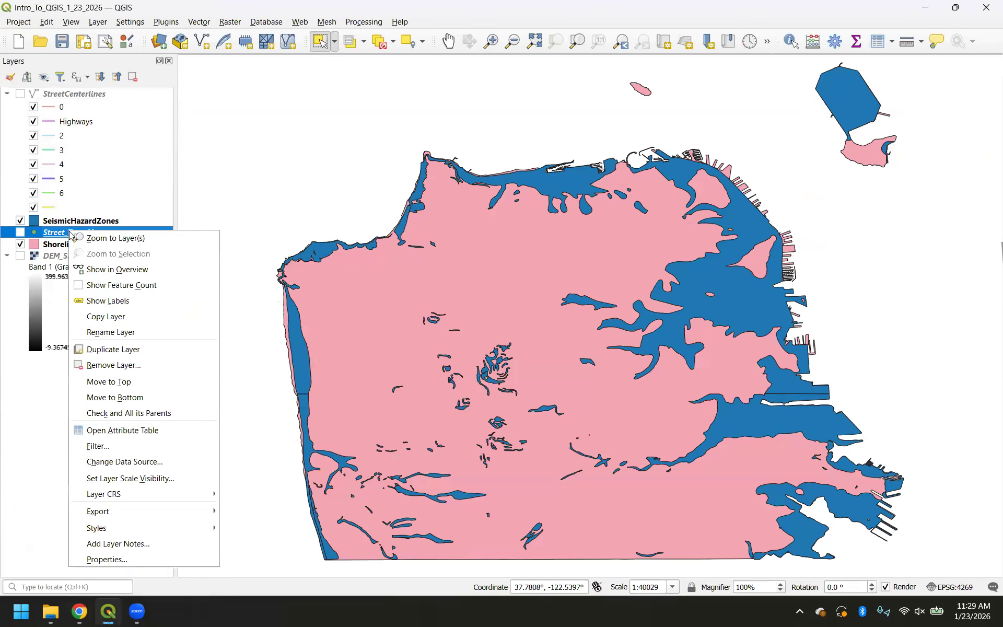
left_click(146, 434)
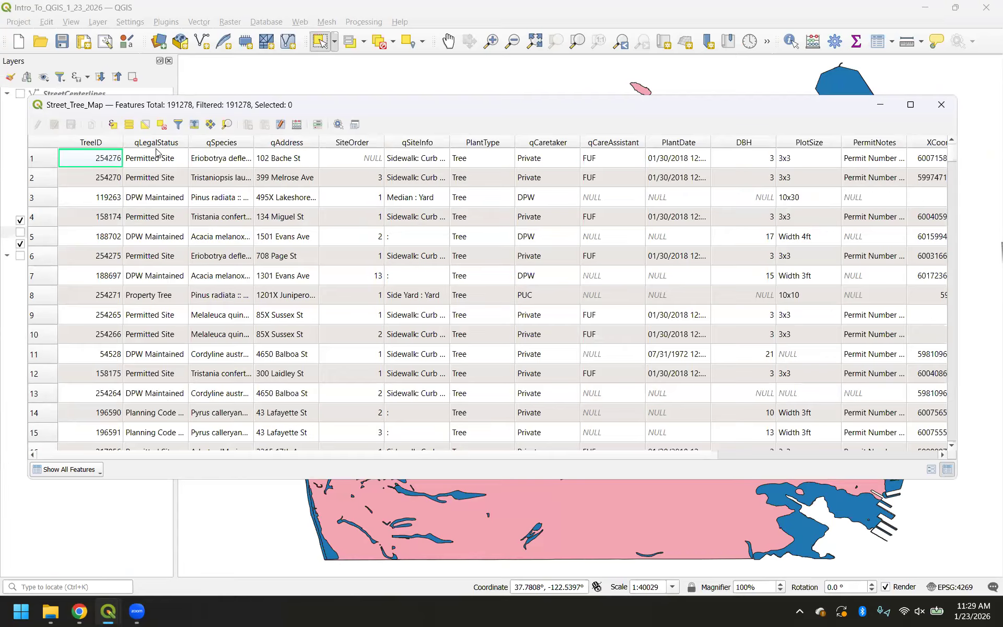
left_click_drag(253, 142, 379, 142)
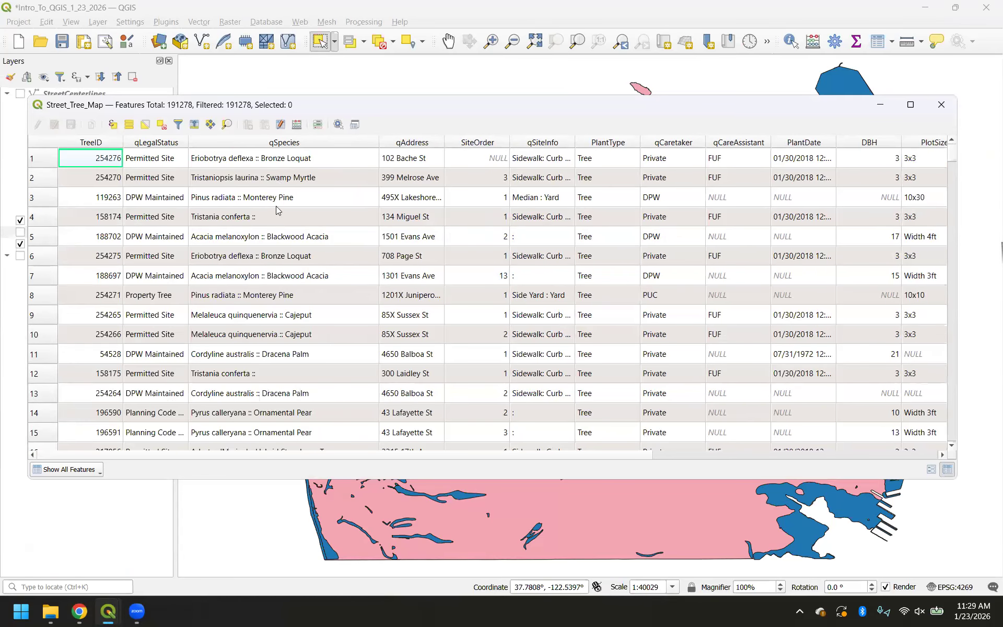
left_click_drag(379, 142, 307, 144)
scroll(449, 279, "right", 8)
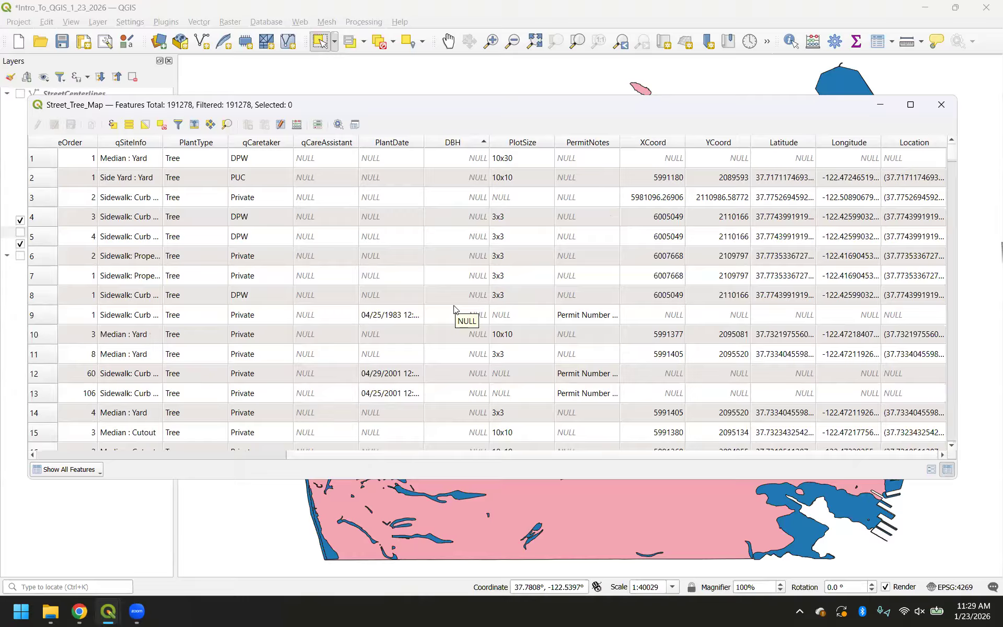
- Reread the guide's instructions on selecting large trees by DBH and exporting them, and return to the tree attribute table
mouse_move(76, 612)
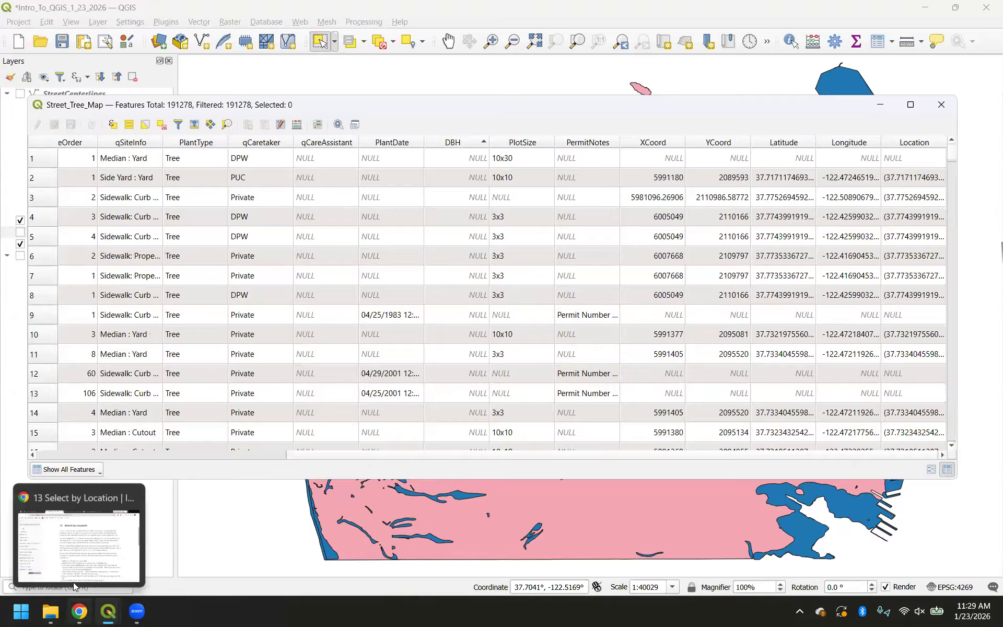
left_click(65, 559)
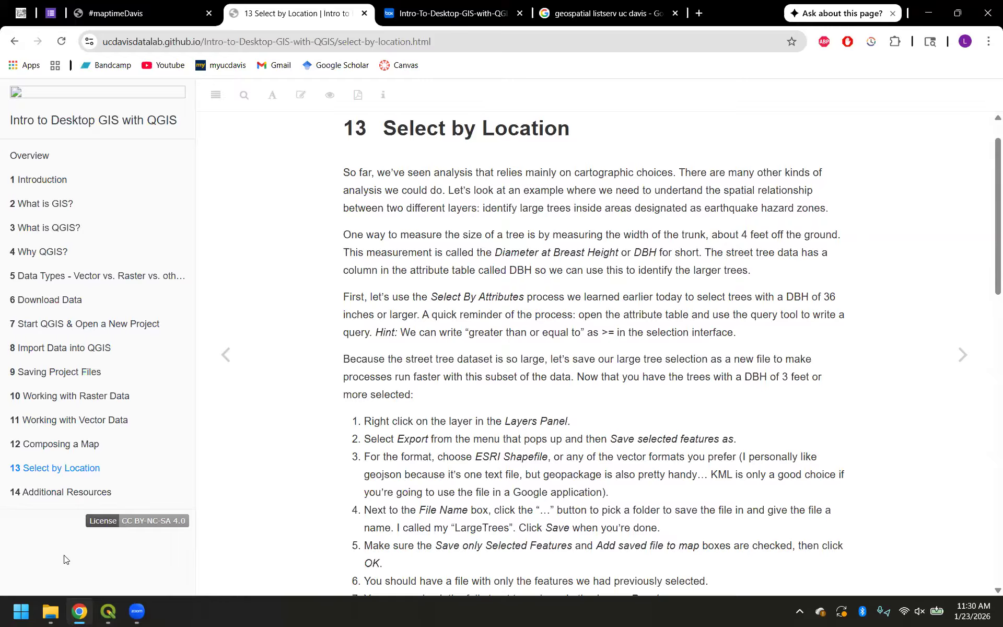
scroll(356, 452, "down", 1)
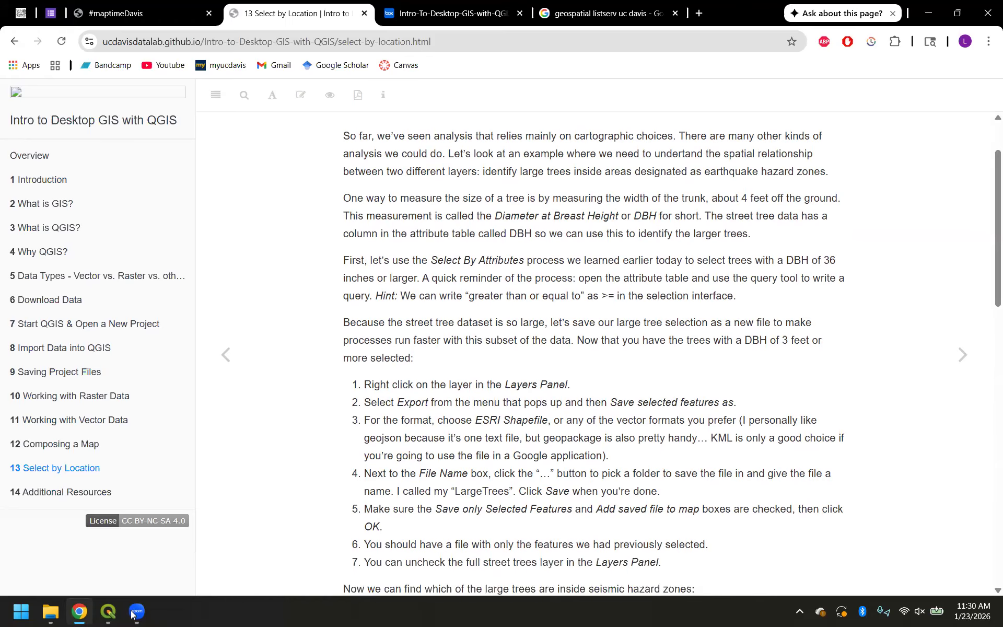
left_click(108, 613)
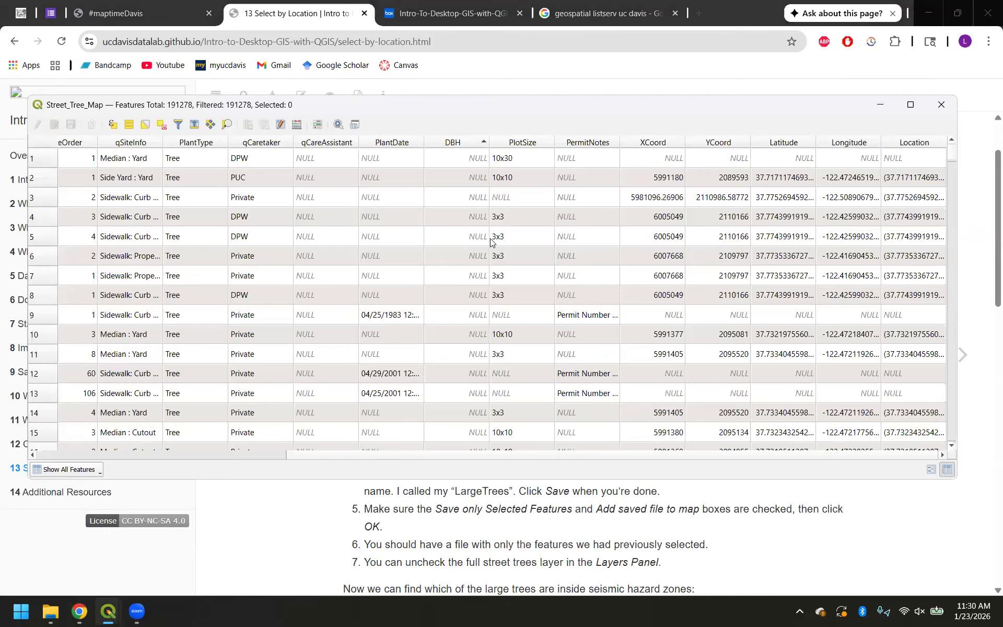
- Reopen the Street_Tree_Map attribute table over the QGIS map and close its older window
scroll(455, 236, "left", 3)
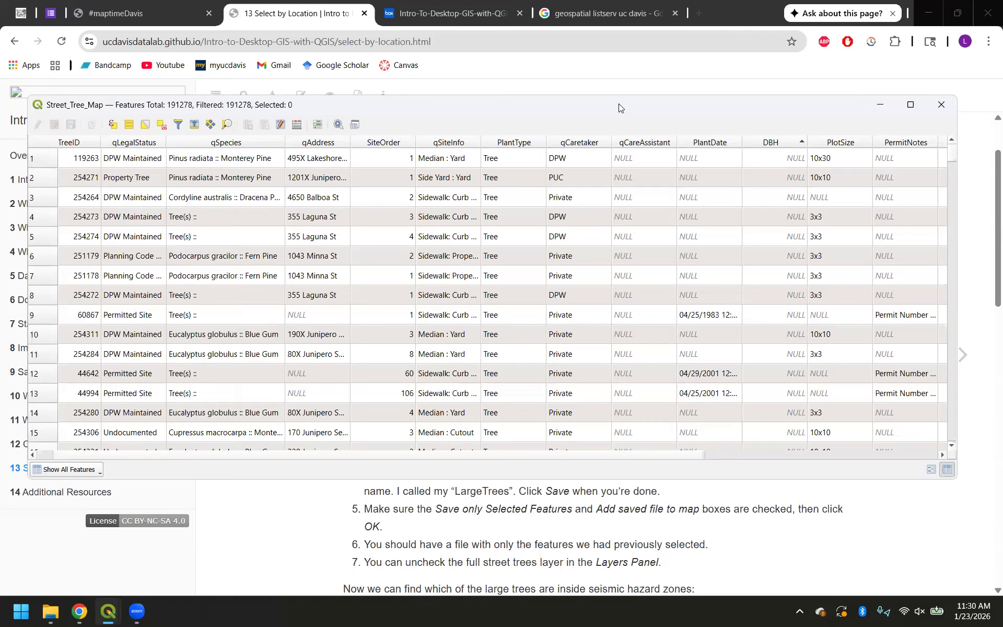
left_click_drag(619, 104, 634, 141)
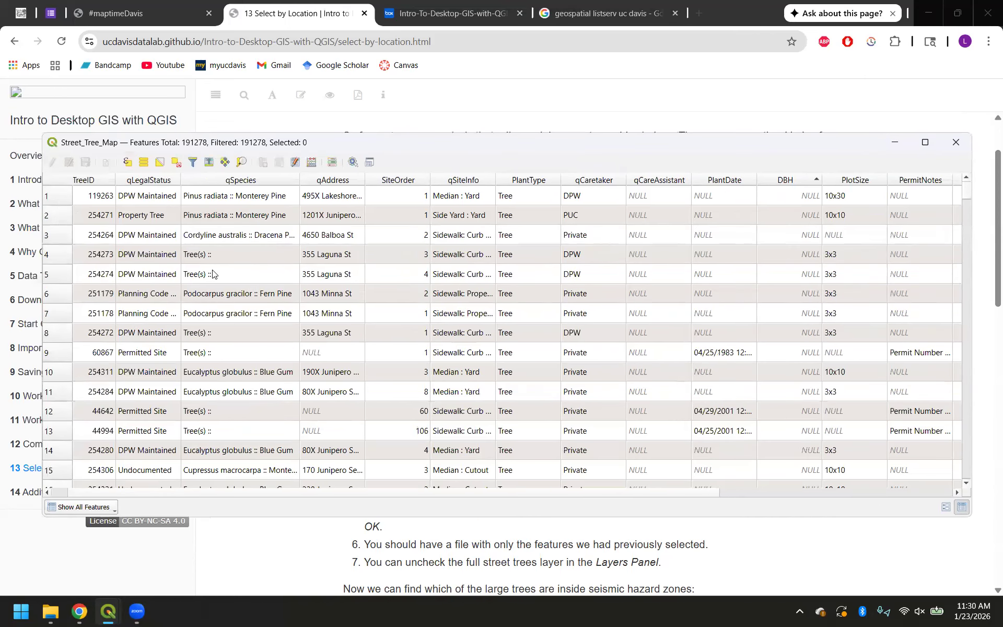
left_click(104, 612)
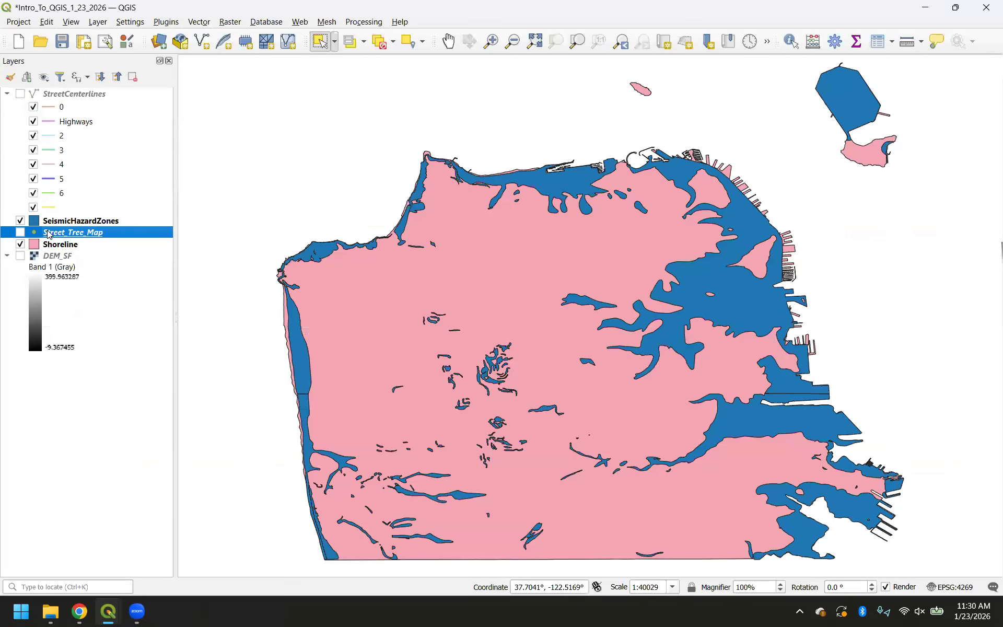
right_click(48, 235)
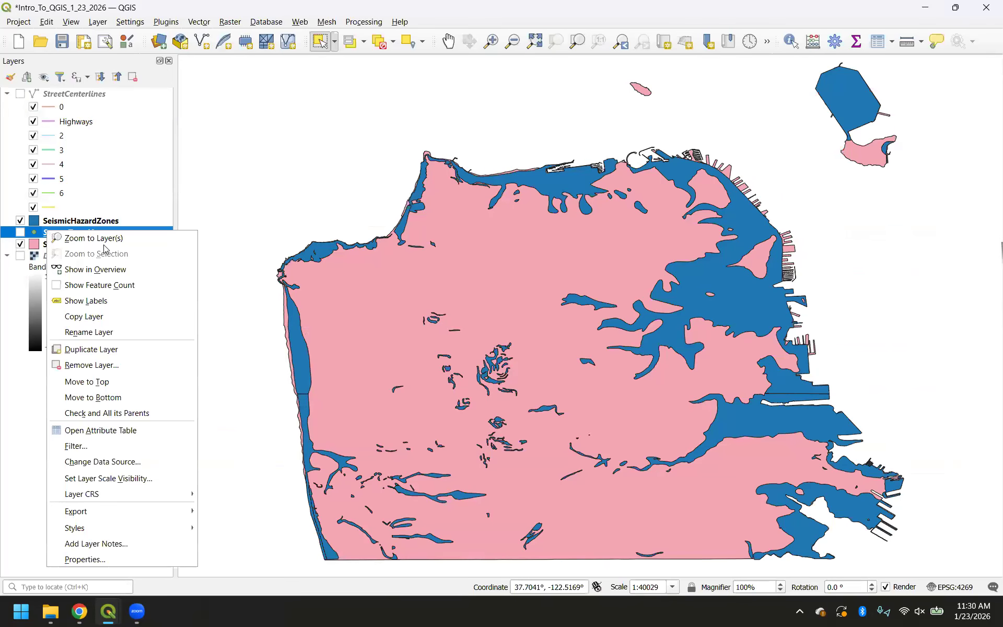
left_click(134, 430)
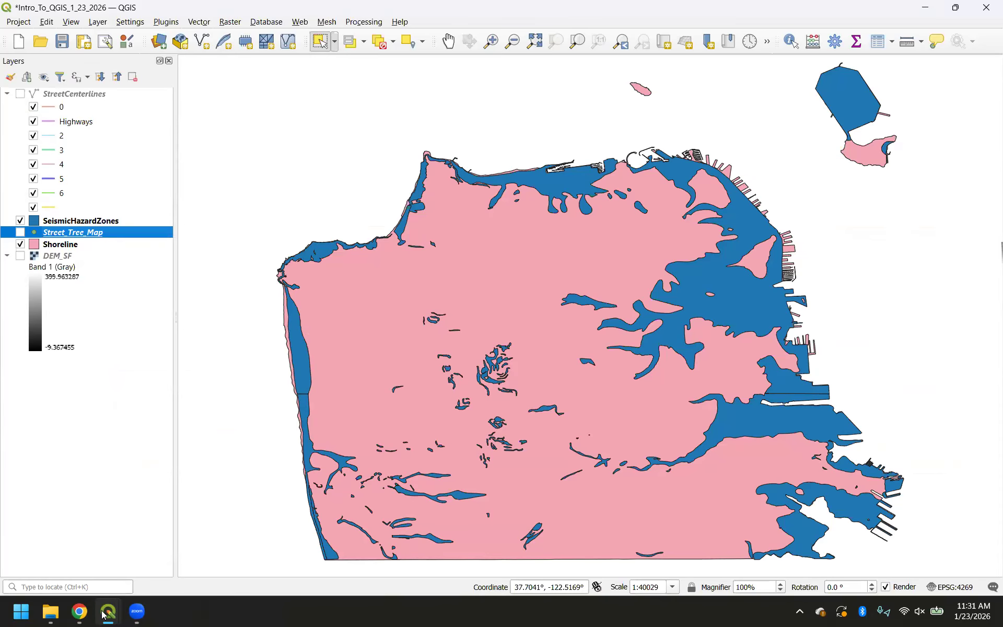
mouse_move(108, 611)
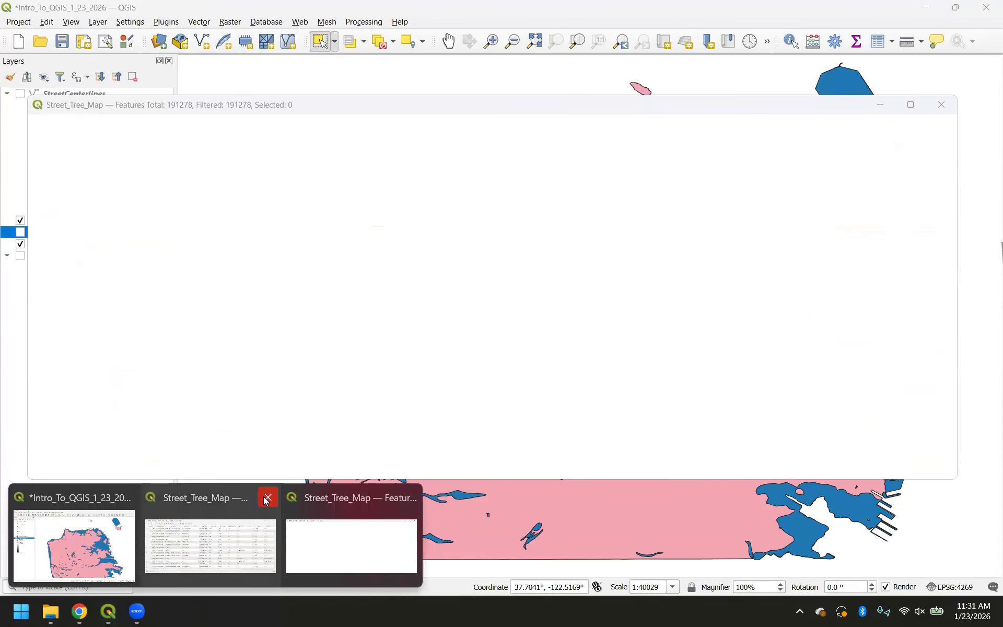
left_click(267, 499)
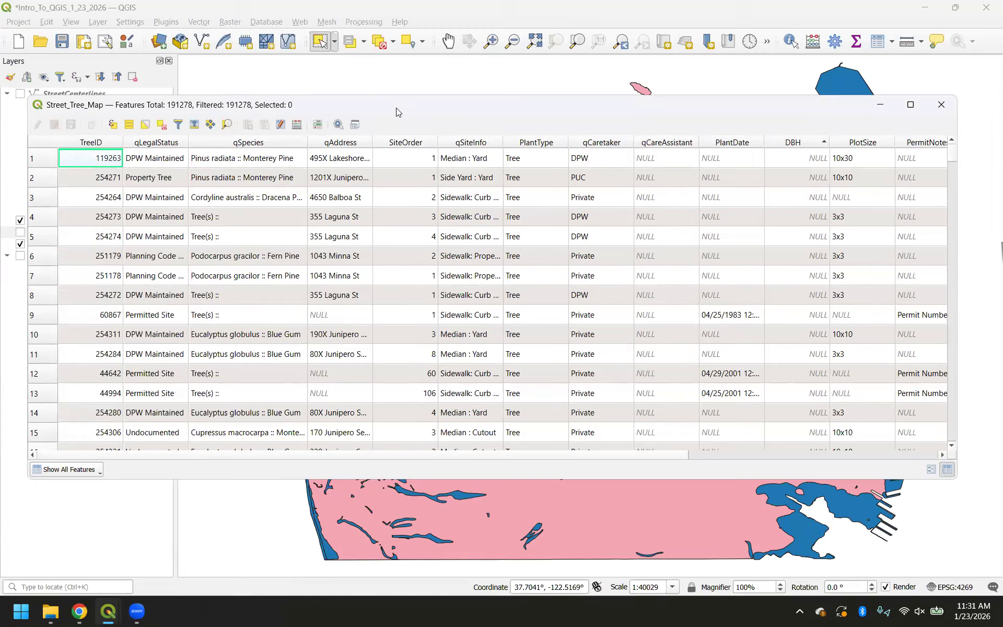
- Start a selection by expression on Street_Tree_Map and insert the DBH field into the expression
left_click(113, 126)
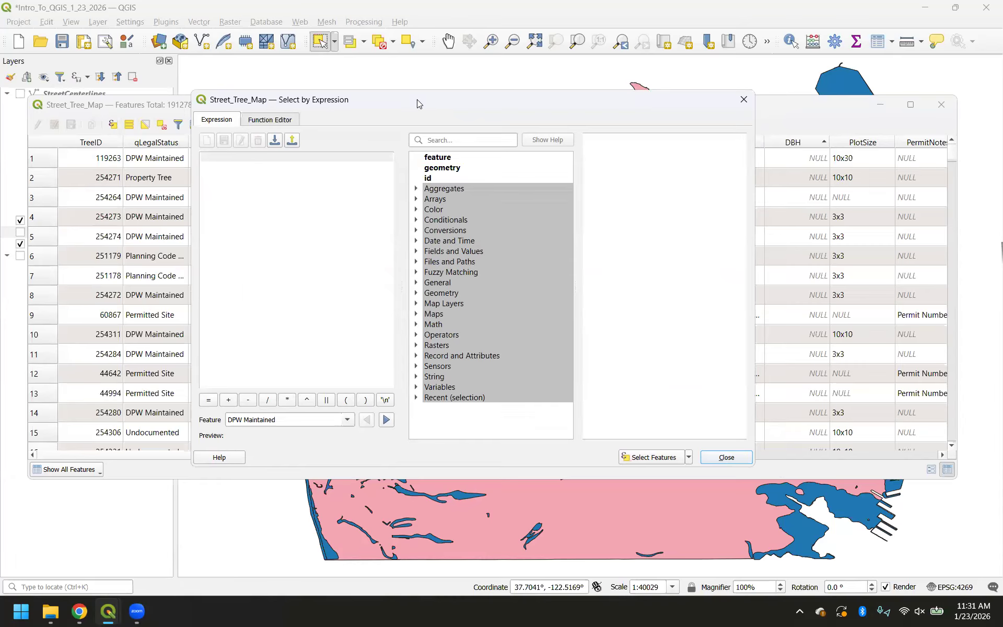
left_click(416, 252)
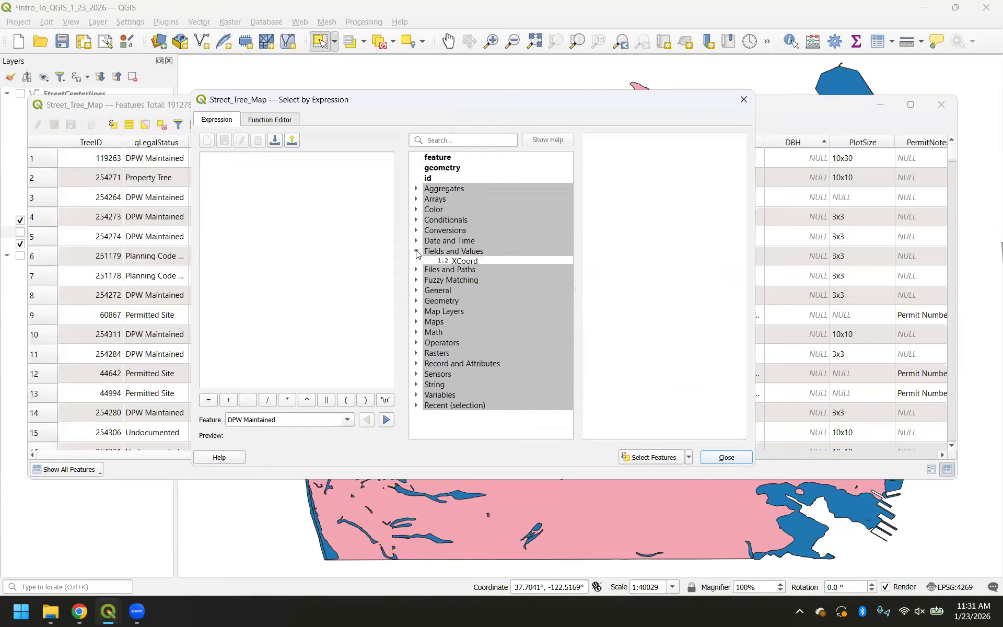
scroll(486, 318, "down", 1)
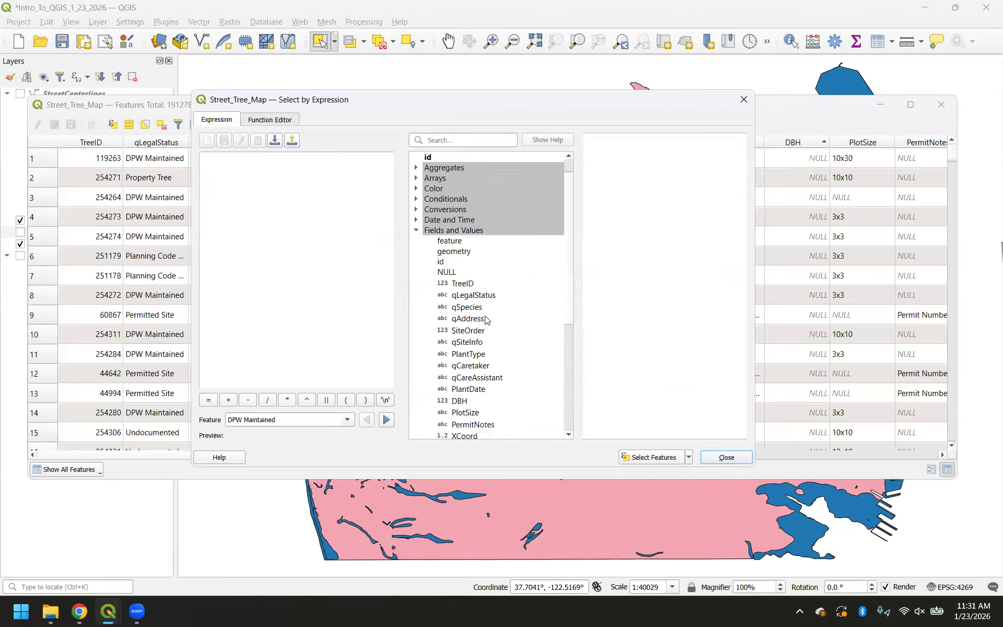
double_click(466, 403)
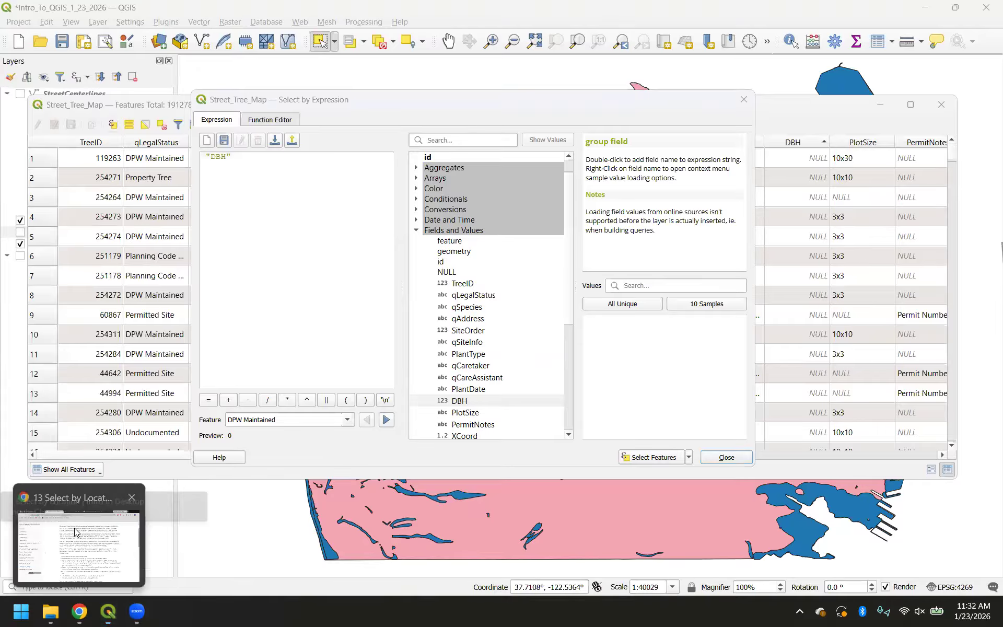
- Check the guide's large-tree criterion and add the greater-than and equals operators after the DBH field in the expression
left_click(78, 528)
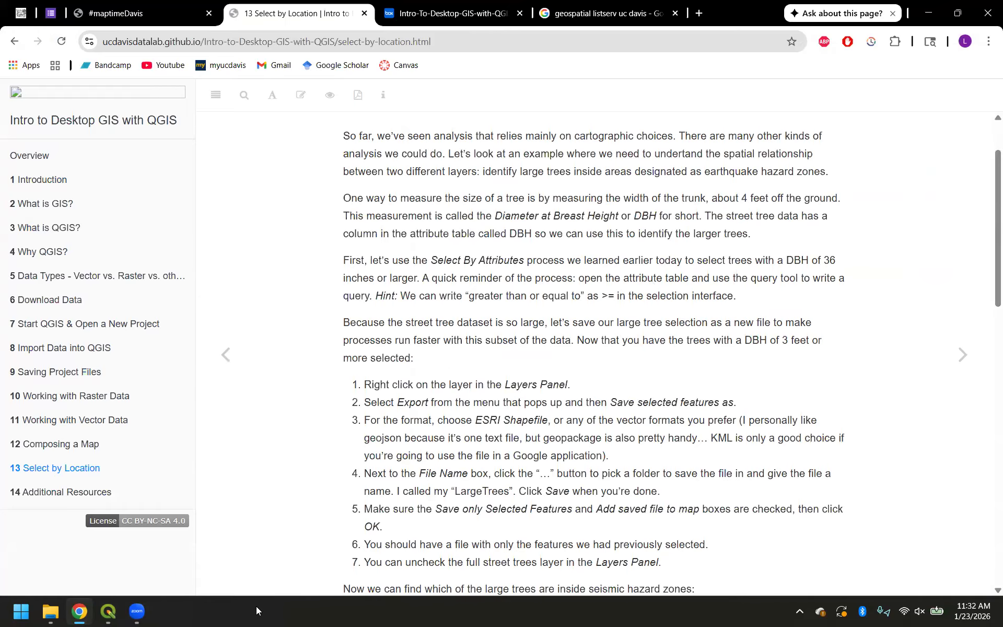
mouse_move(108, 612)
left_click(96, 550)
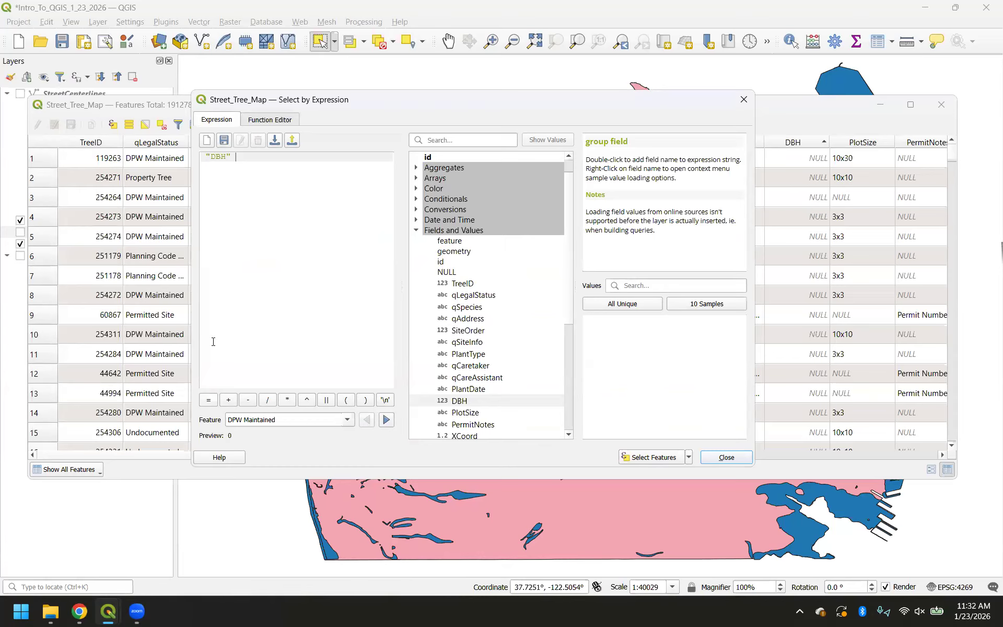
type(">")
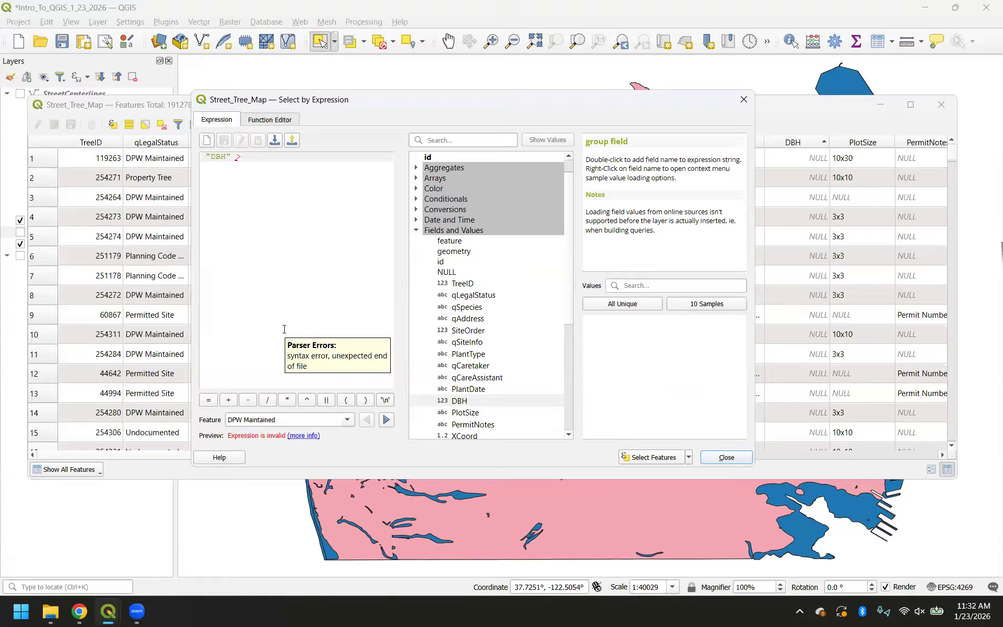
left_click(208, 399)
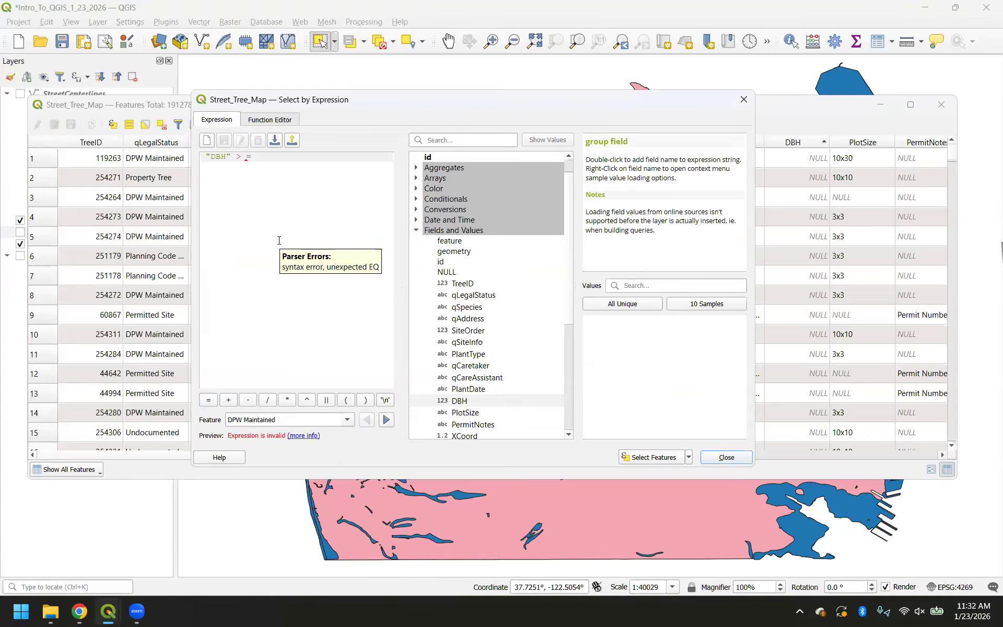
- Recheck the guide's size threshold and complete the selection expression as "DBH" >= 36, with no space inside the operator
left_click(79, 606)
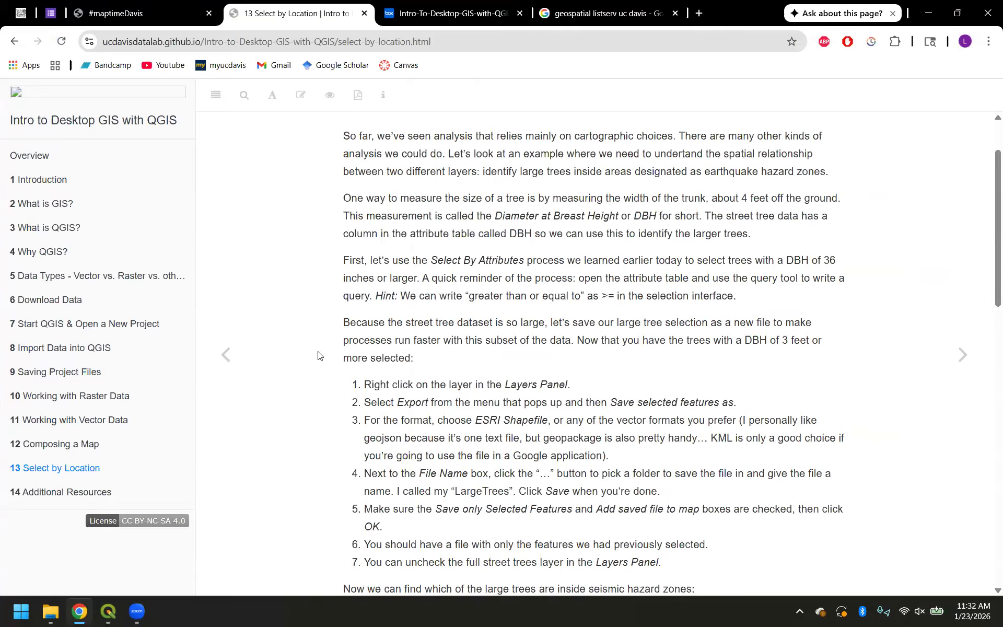
left_click(106, 613)
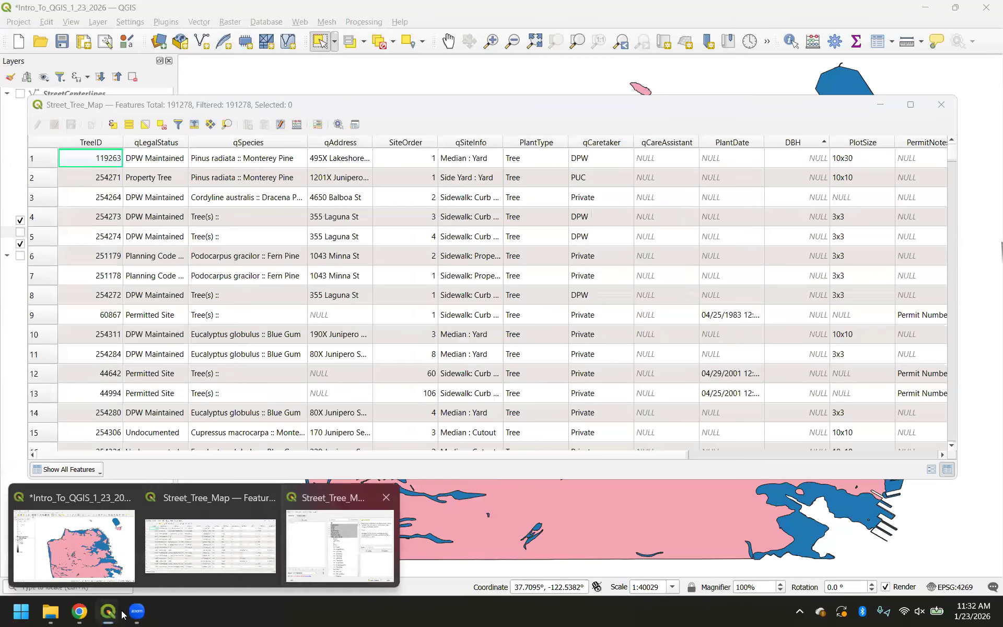
left_click(119, 614)
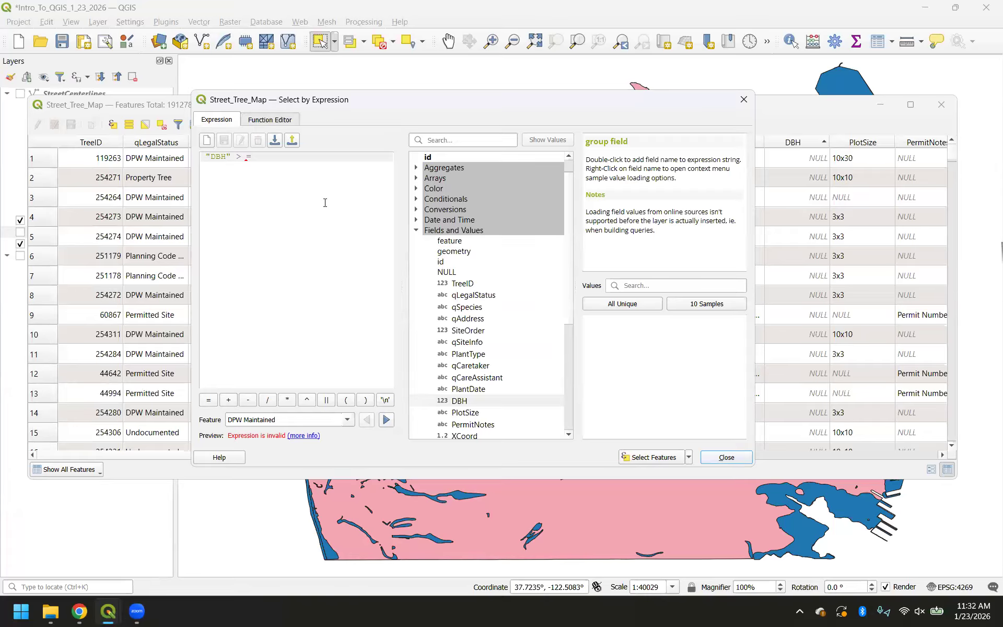
type("36")
left_click(245, 157)
key("BackSpace")
key("BackSpace")
type("n")
key("BackSpace")
mouse_move(306, 438)
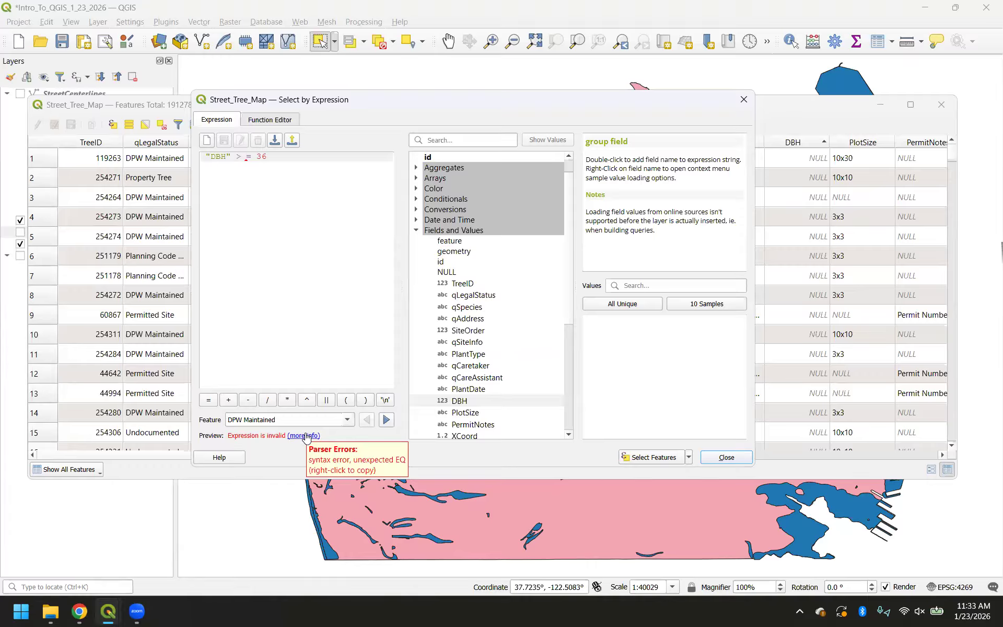
key("BackSpace")
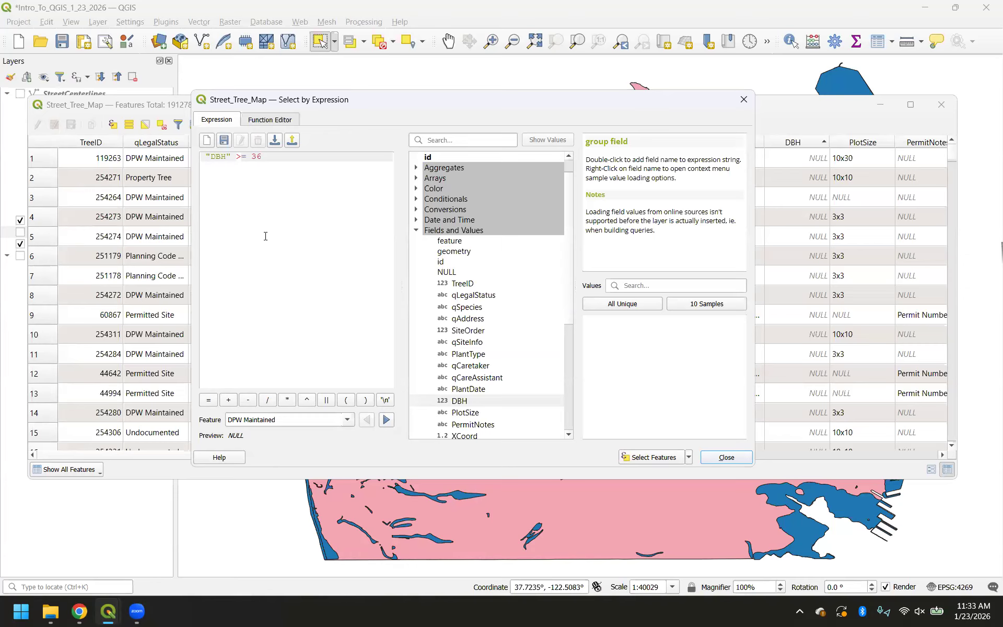
- Select the Street_Tree_Map features matching the expression and close the expression dialog
left_click(646, 459)
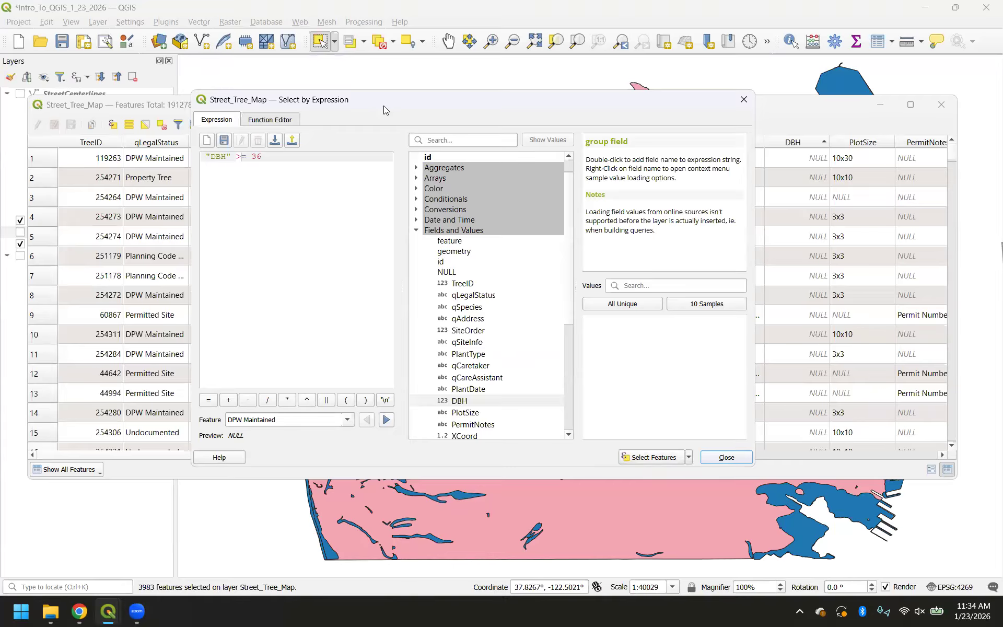
left_click_drag(383, 106, 411, 177)
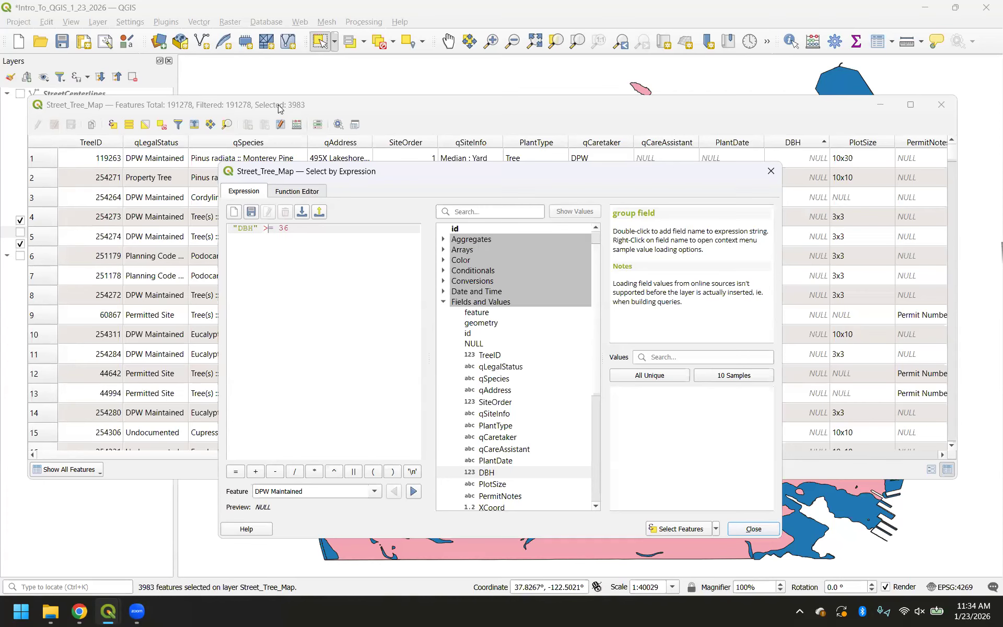
left_click(753, 529)
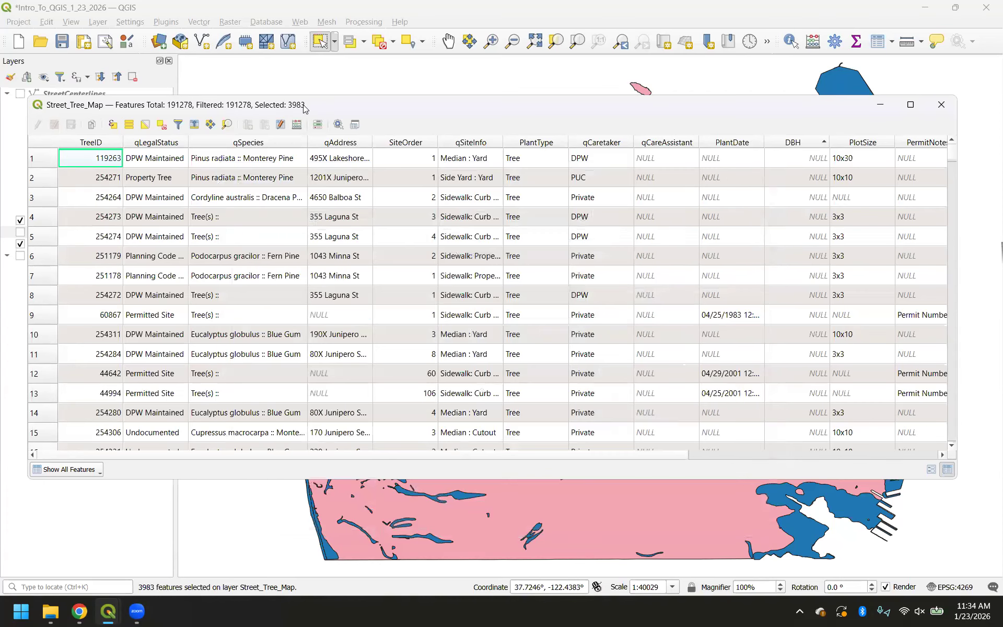
- Close the attribute table and show the Street_Tree_Map layer on the map
left_click_drag(307, 108, 320, 104)
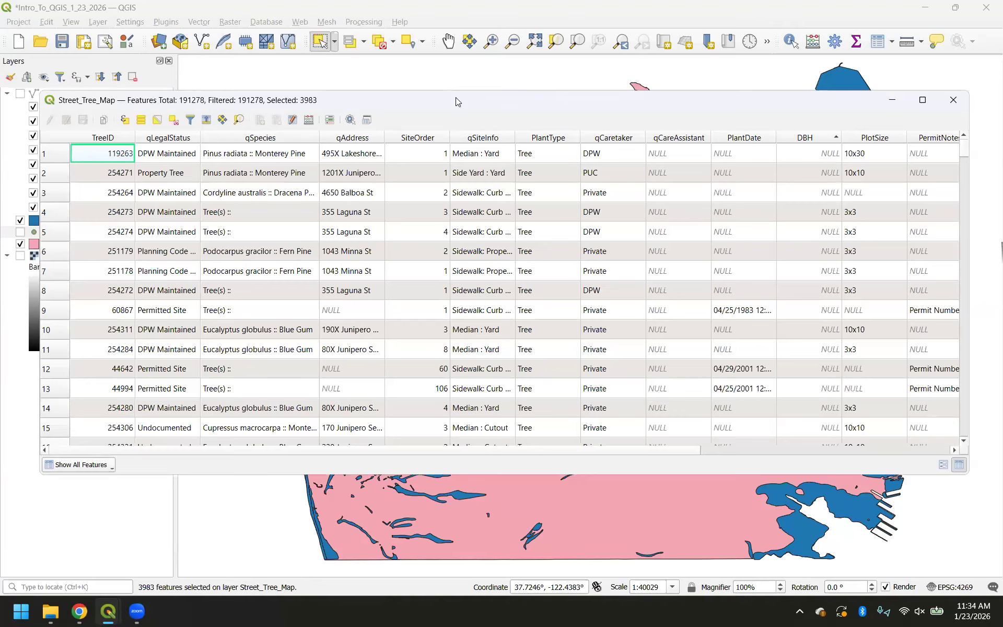
left_click(952, 104)
left_click(21, 233)
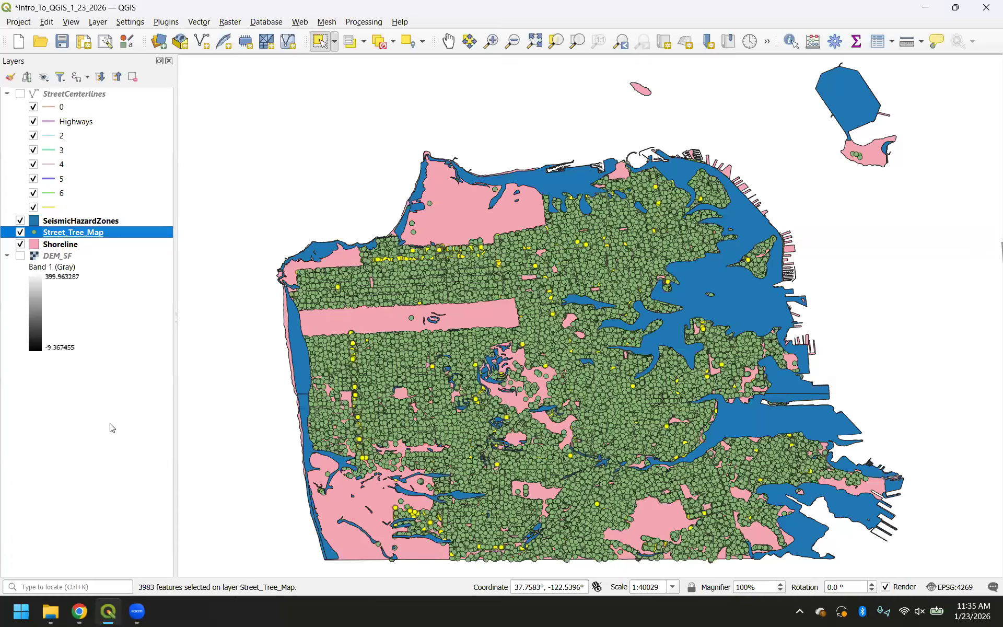
- Start exporting only the selected Street_Tree_Map features, with ESRI Shapefile as the format
mouse_move(91, 237)
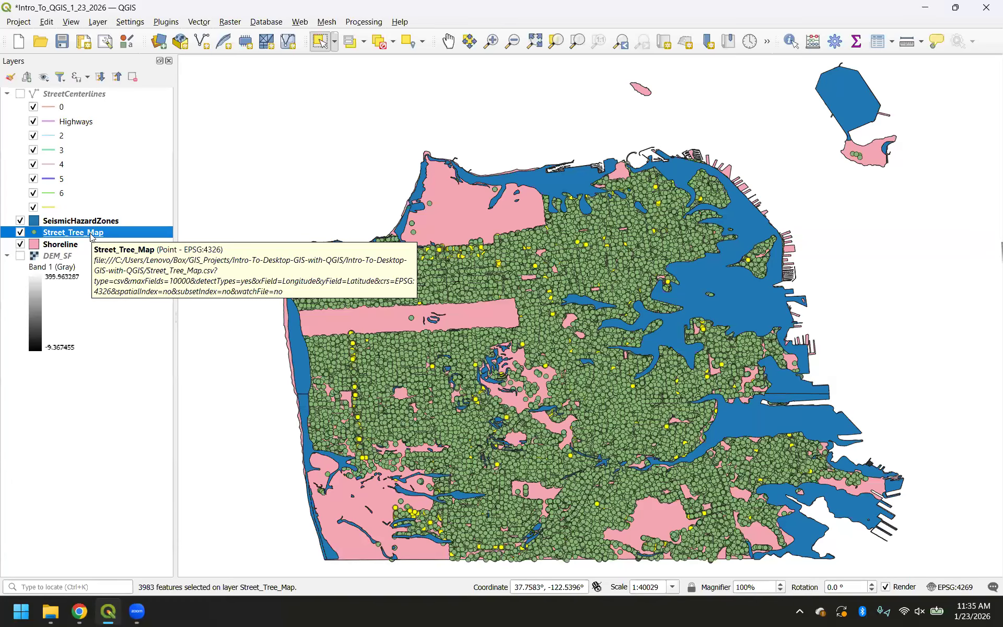
right_click(91, 236)
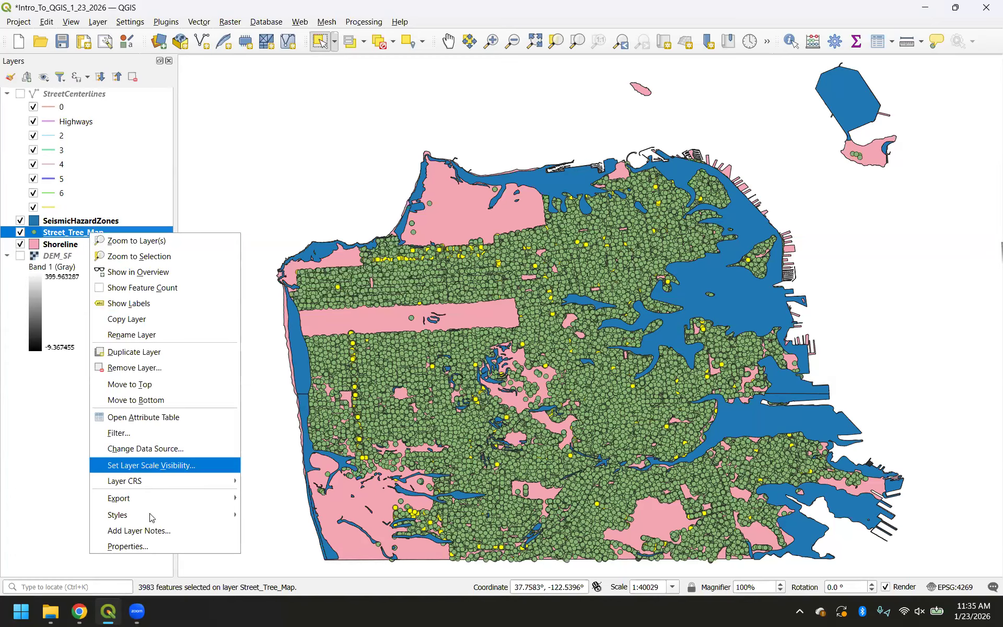
mouse_move(147, 497)
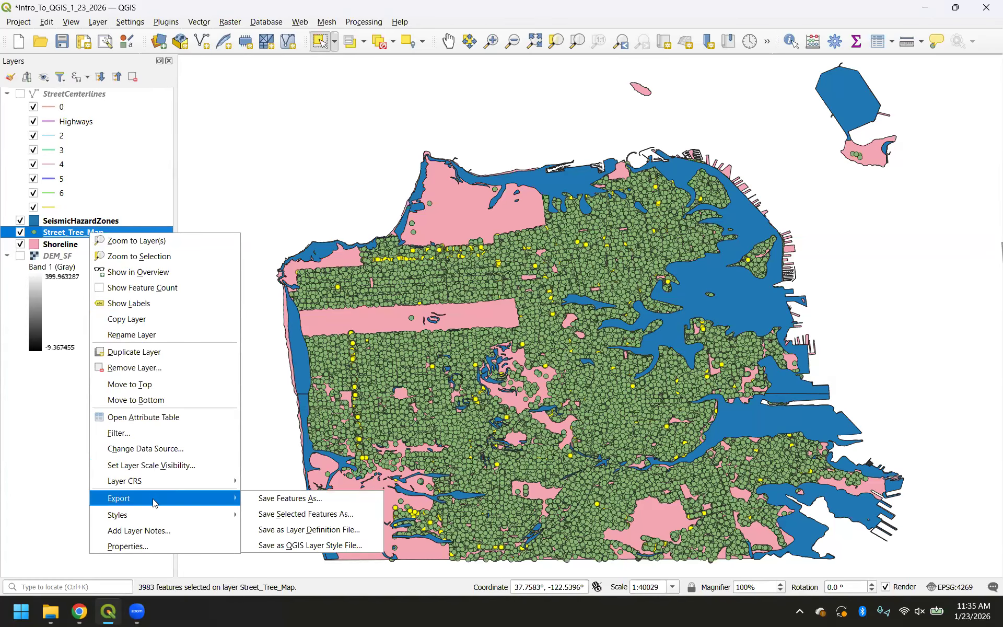
left_click(329, 516)
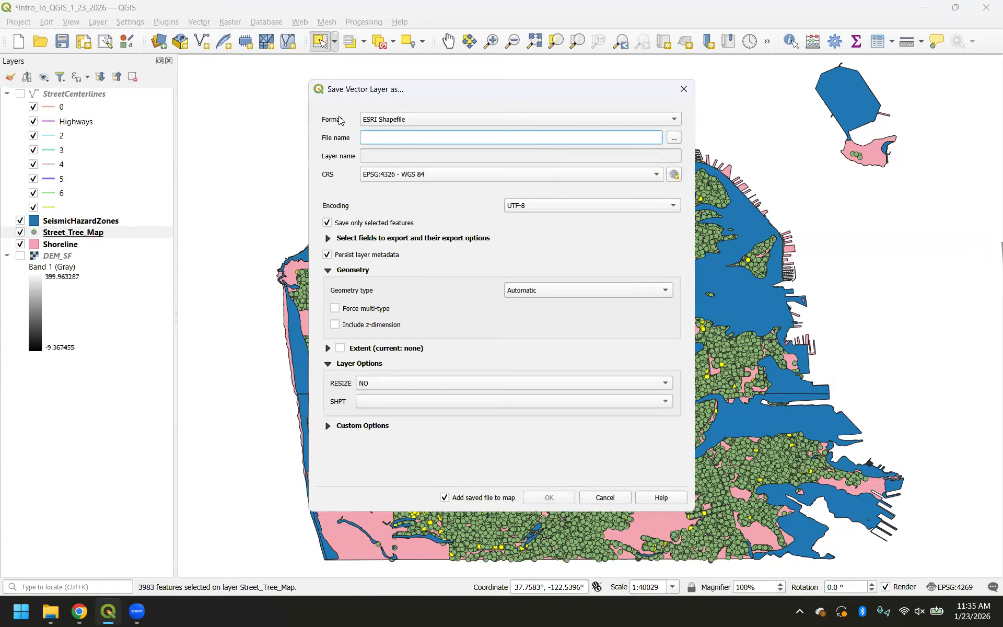
left_click(501, 120)
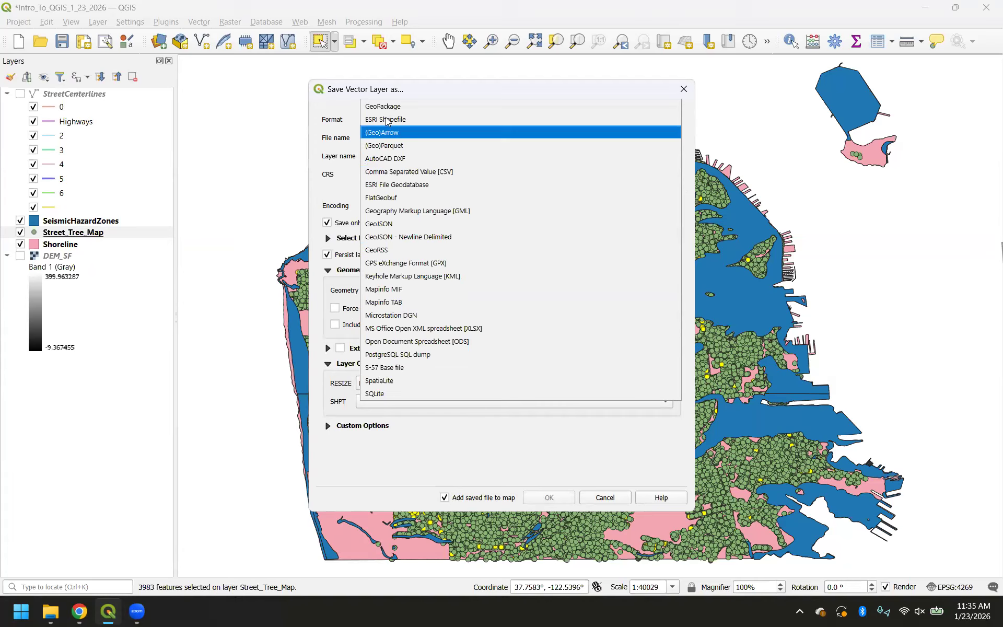
left_click(412, 119)
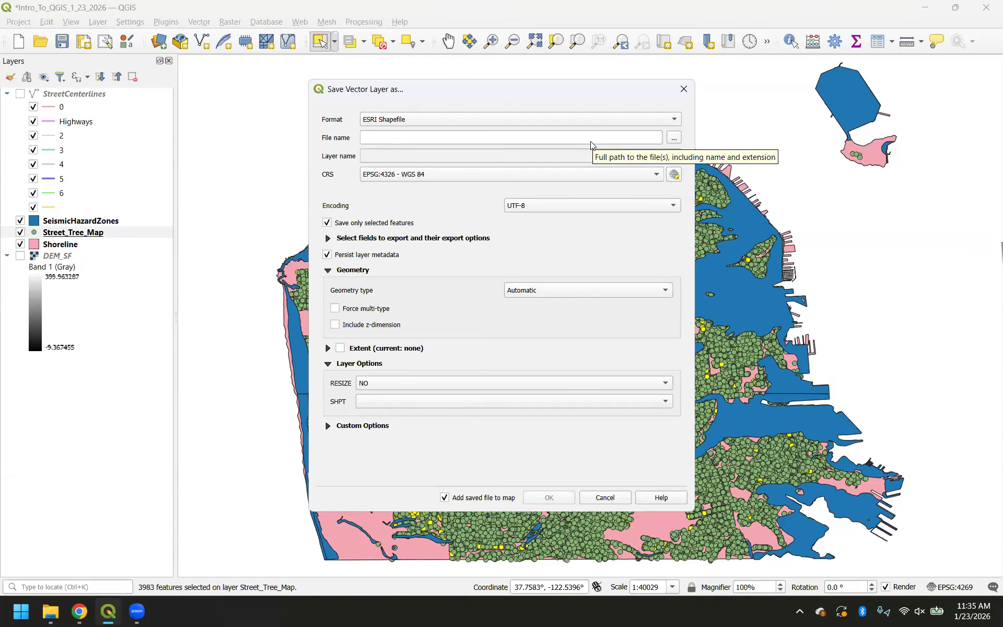
- Choose the inner Intro-To-Desktop-GIS-with-QGIS folder within GIS_Projects as the save location for the shapefile
left_click(674, 138)
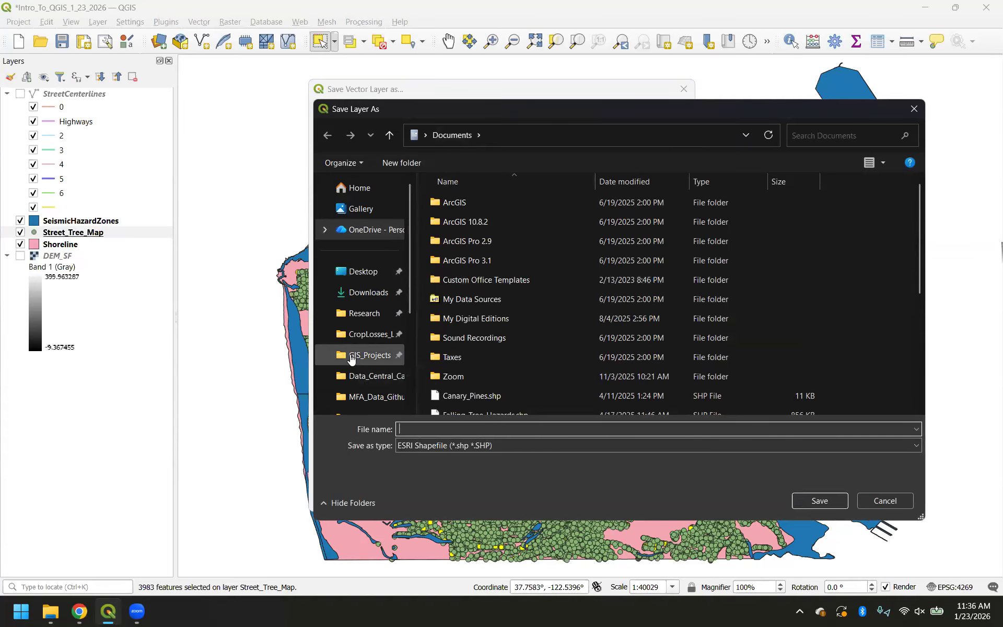
left_click(351, 356)
left_click(485, 341)
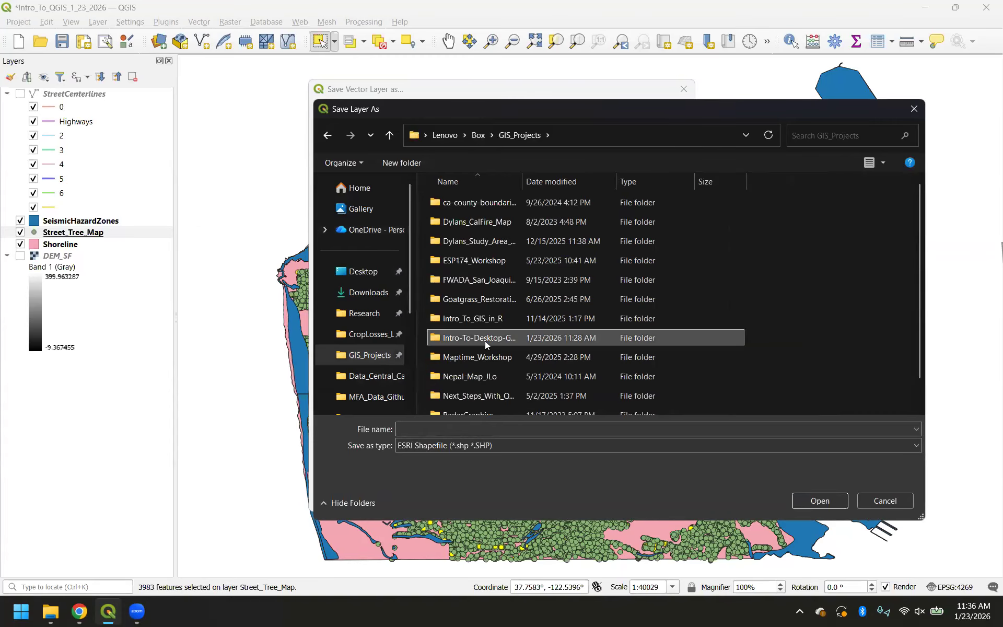
double_click(485, 340)
left_click(495, 204)
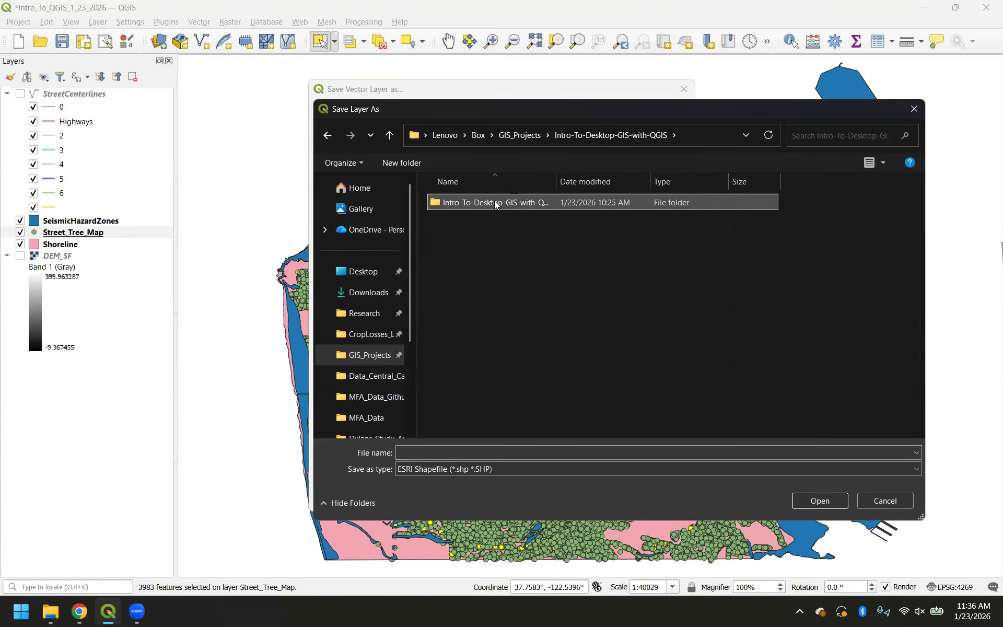
double_click(496, 203)
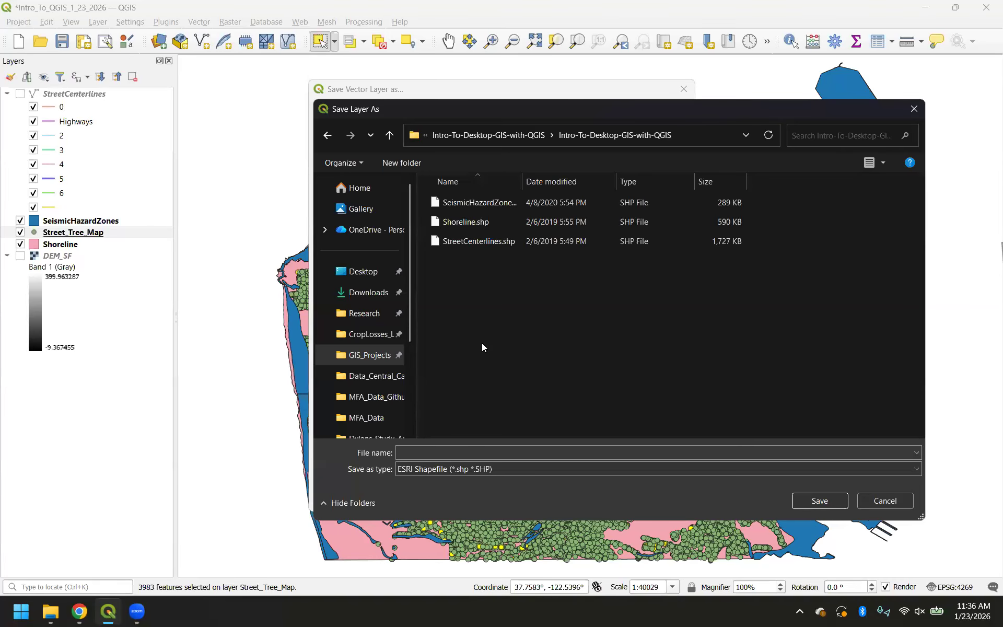
- Name the shapefile Big_Trees and export the selected trees with all fields, adding the saved file to the map
left_click_drag(518, 109, 334, 91)
left_click(284, 436)
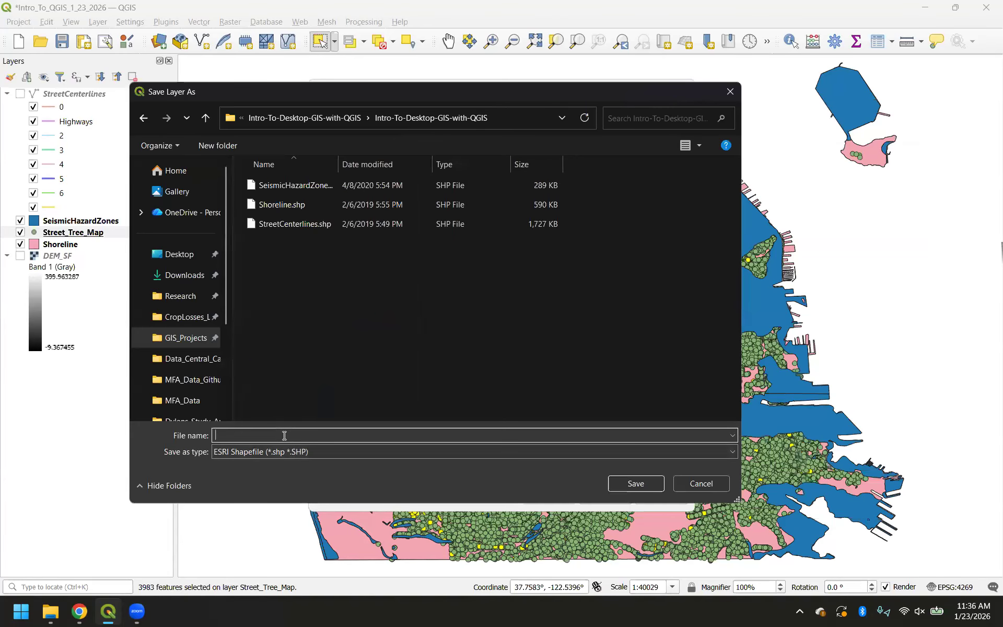
type("Big_Trees")
left_click(629, 486)
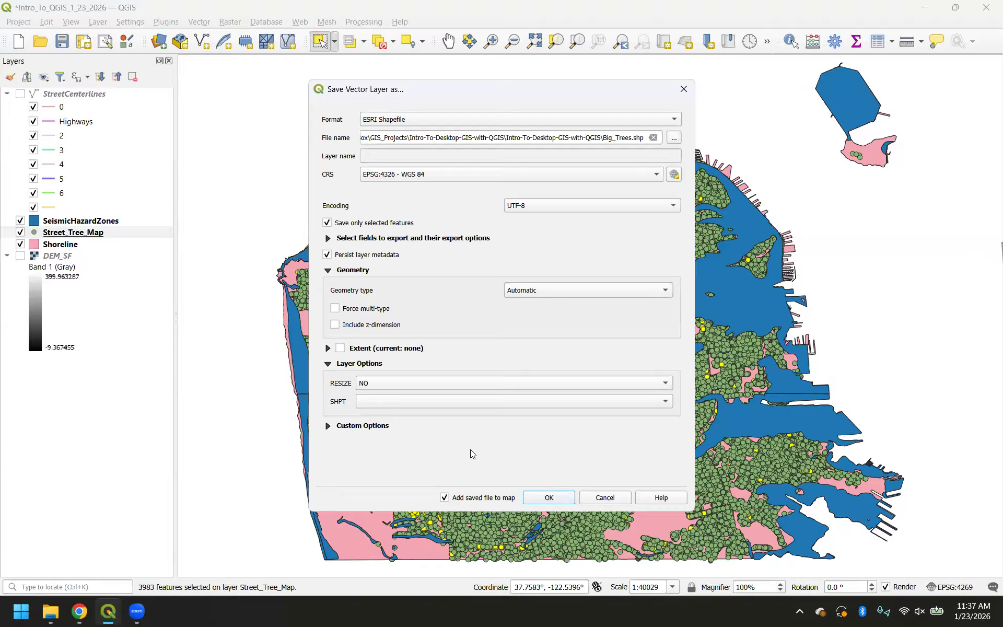
left_click(328, 239)
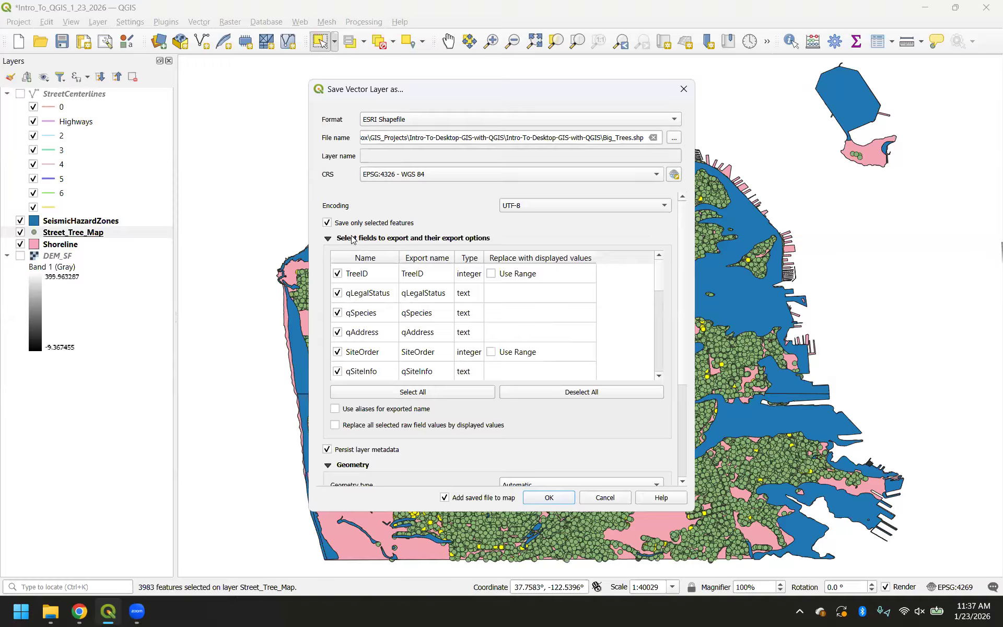
left_click(554, 497)
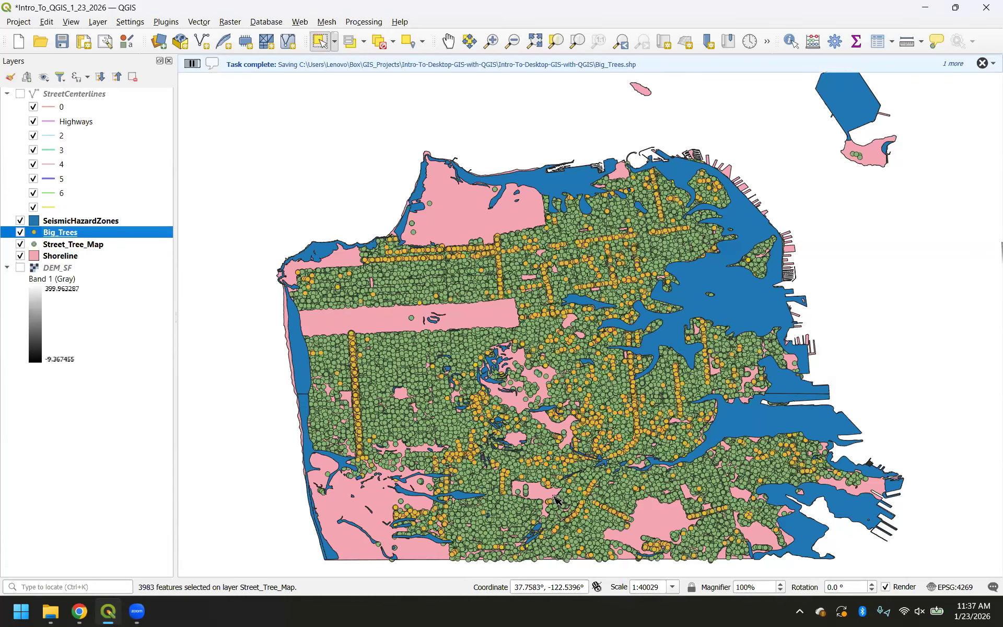
- Hide the full Street_Tree_Map layer and move Big_Trees above SeismicHazardZones in the layer order
left_click(21, 245)
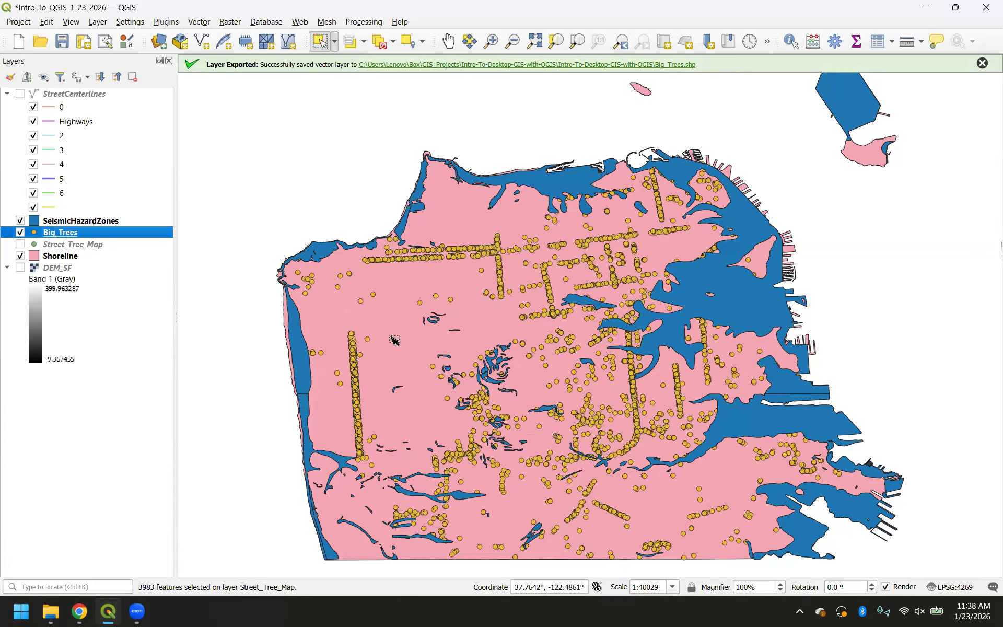
left_click_drag(55, 233, 55, 219)
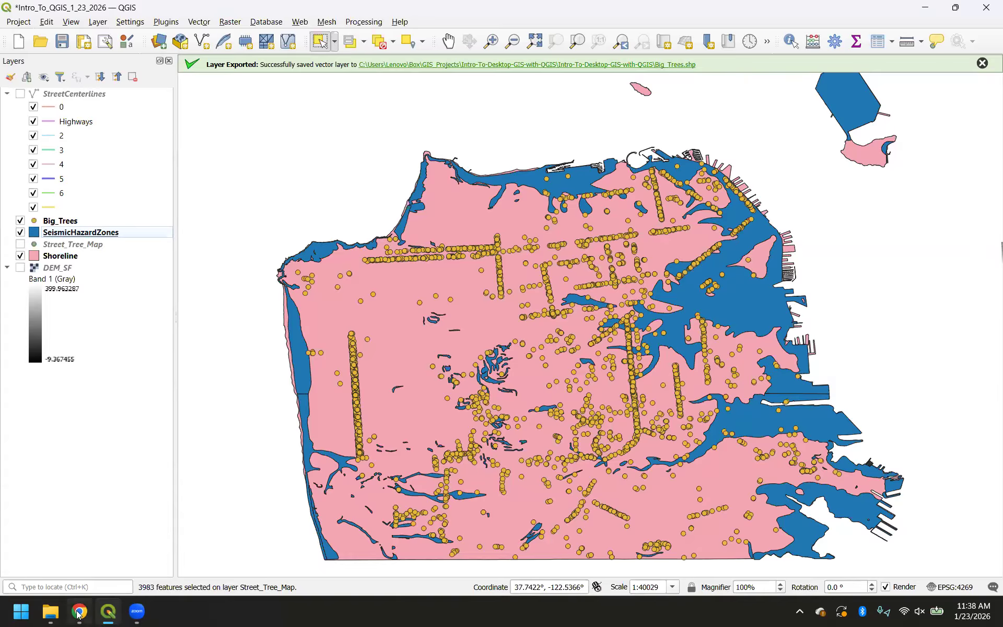
- Read the guide's instructions on selecting large trees by location within seismic hazard zones, and return to the QGIS map
mouse_move(79, 614)
left_click(75, 560)
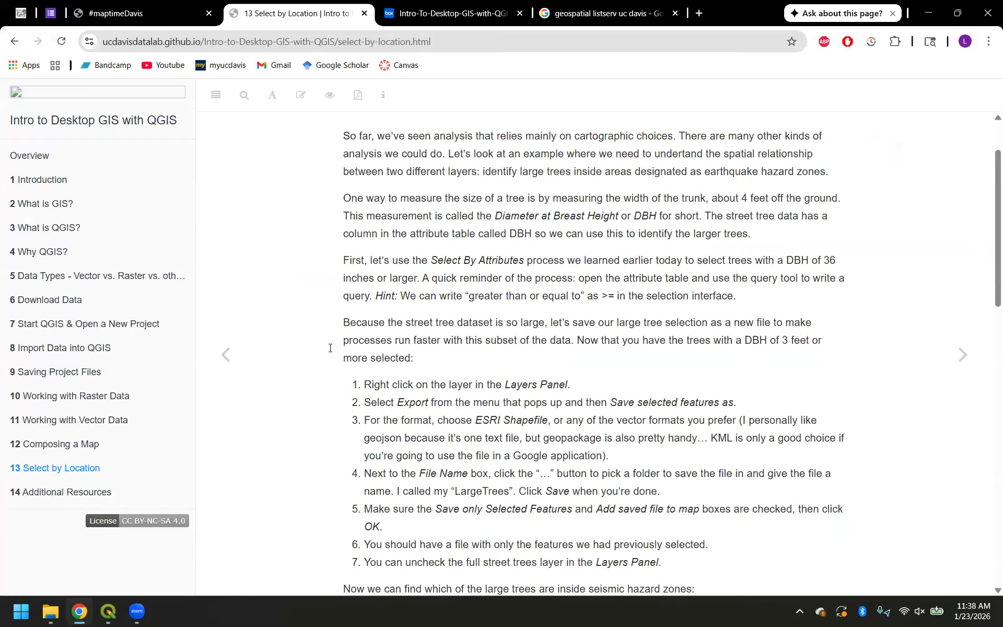
scroll(331, 348, "down", 3)
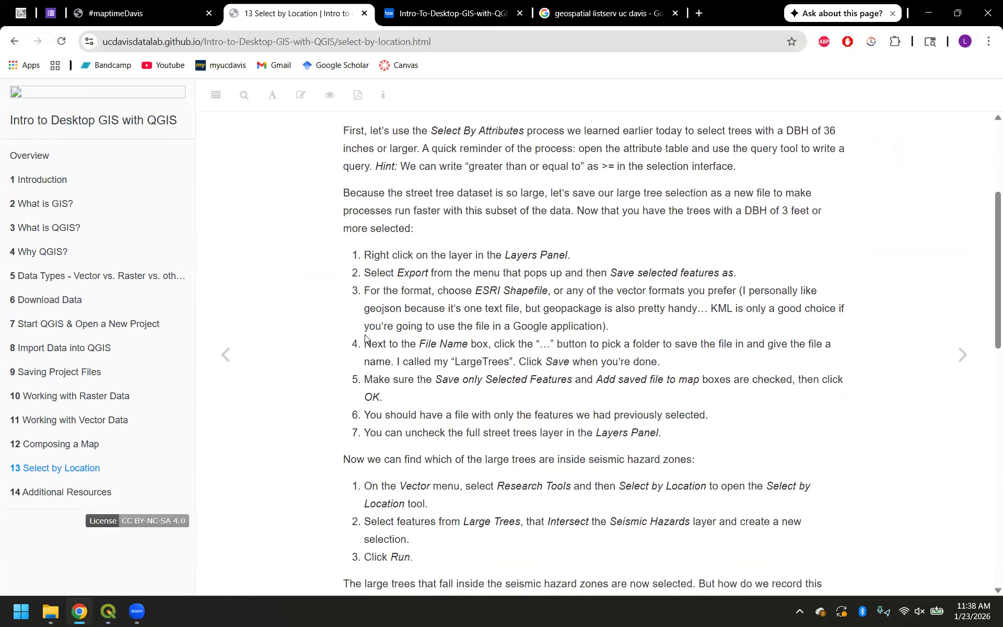
scroll(366, 339, "down", 4)
scroll(365, 335, "down", 1)
left_click_drag(341, 187, 417, 288)
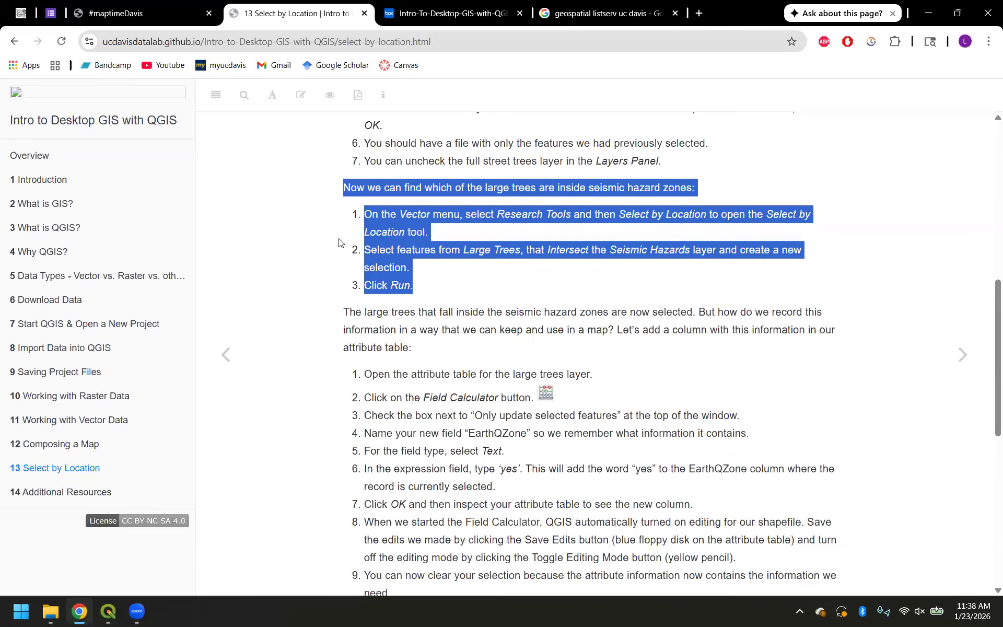
left_click(313, 291)
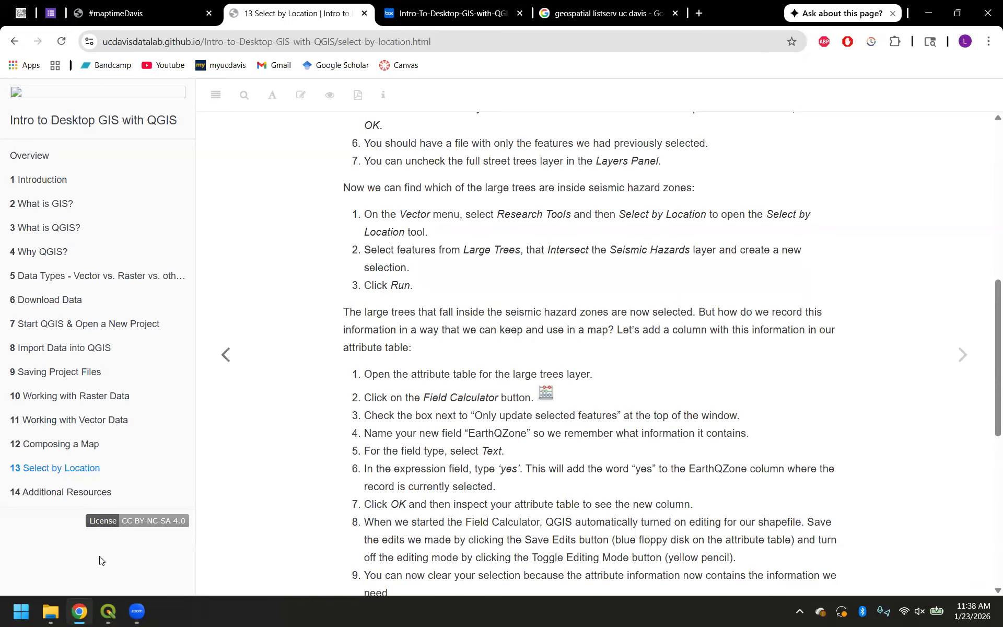
left_click(108, 609)
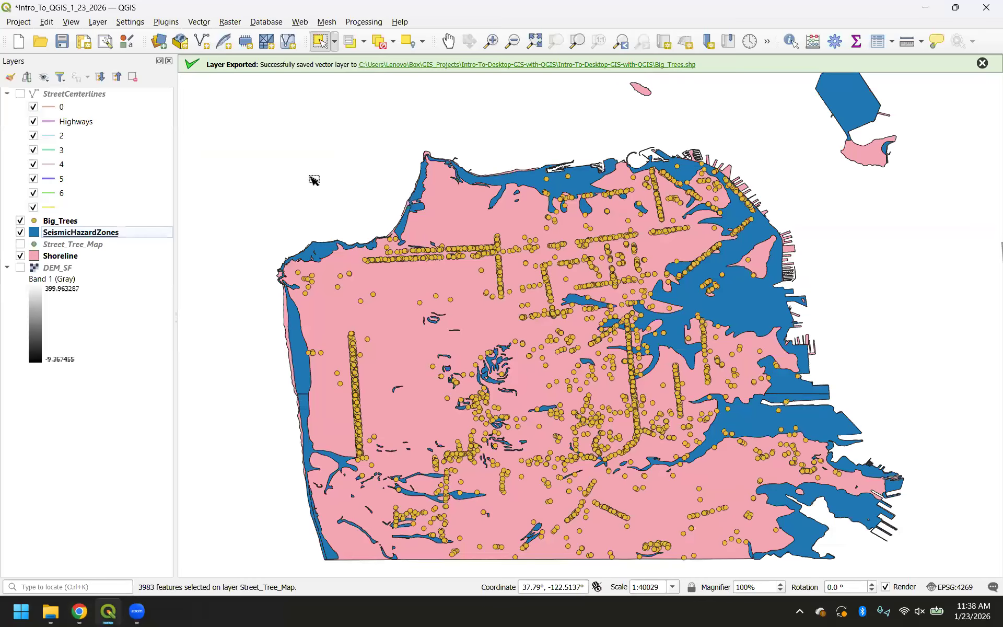
- Open the Select by Location tool, checking the guide, and set Big_Trees as the layer to select features from
left_click(200, 24)
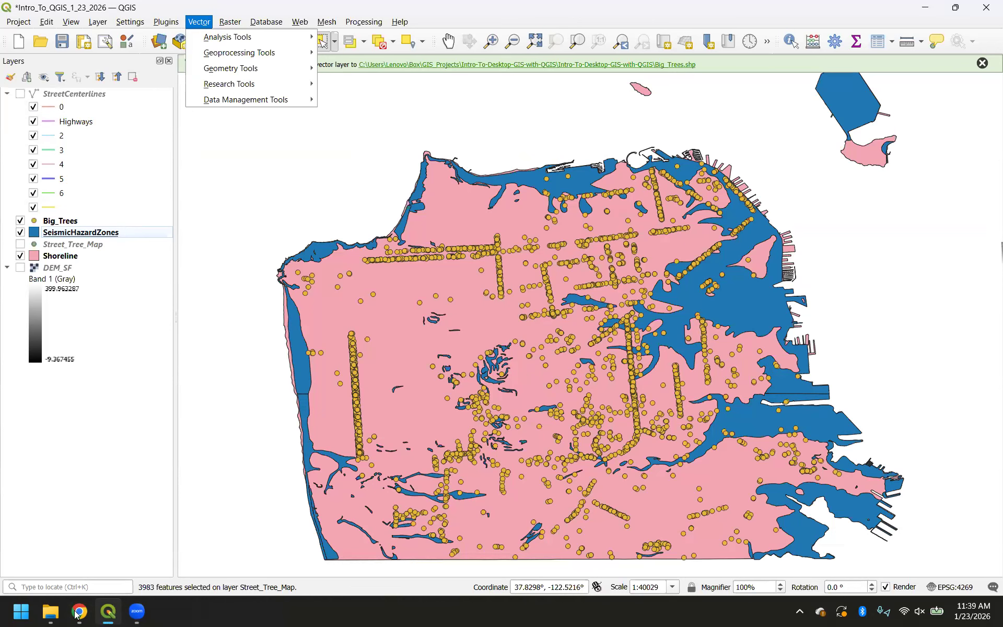
mouse_move(79, 611)
left_click(88, 528)
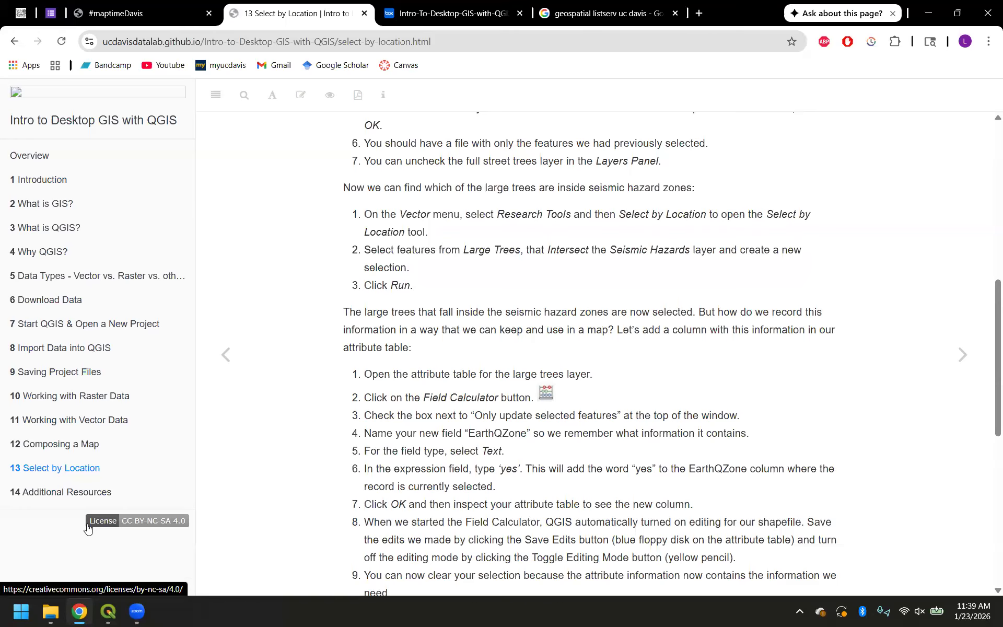
key("alt+Tab")
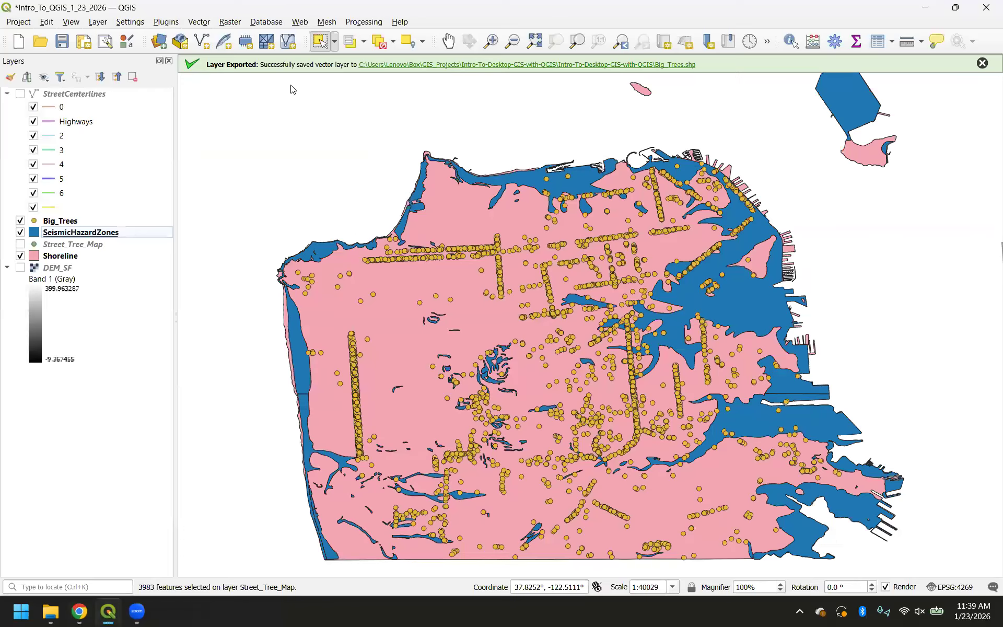
left_click(192, 24)
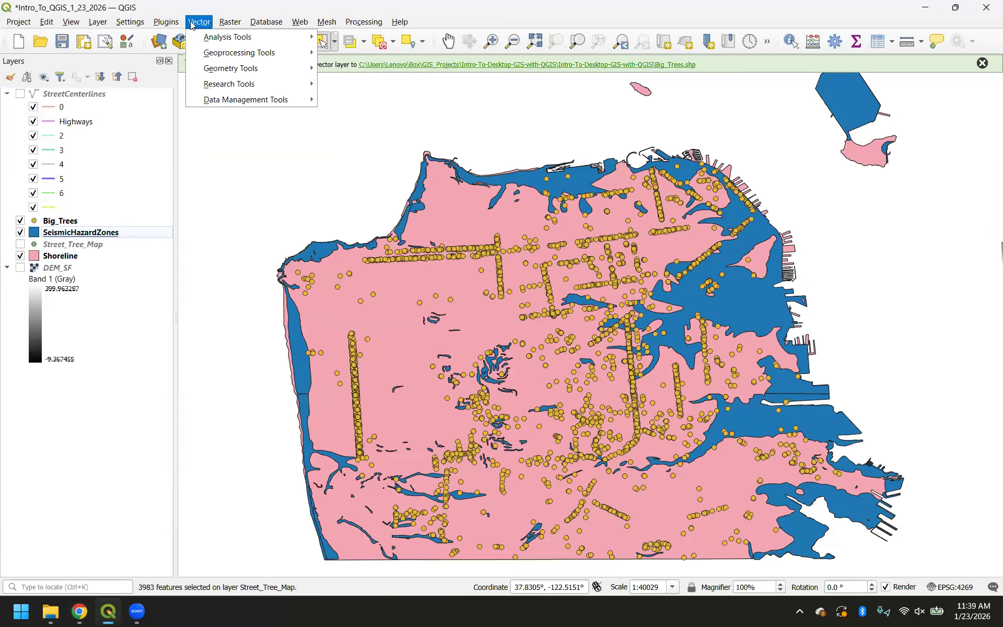
mouse_move(282, 84)
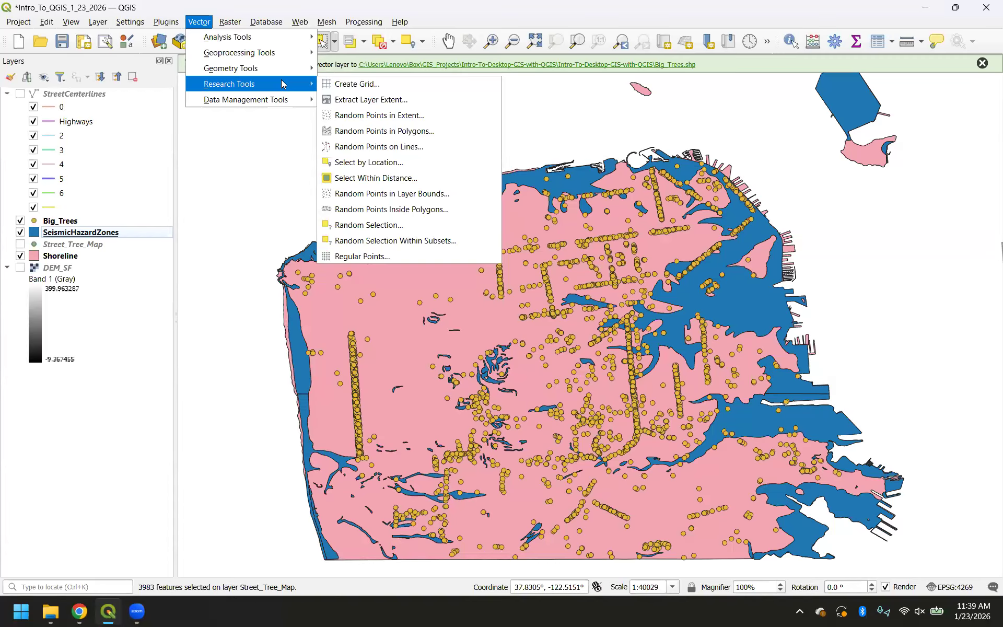
left_click(427, 168)
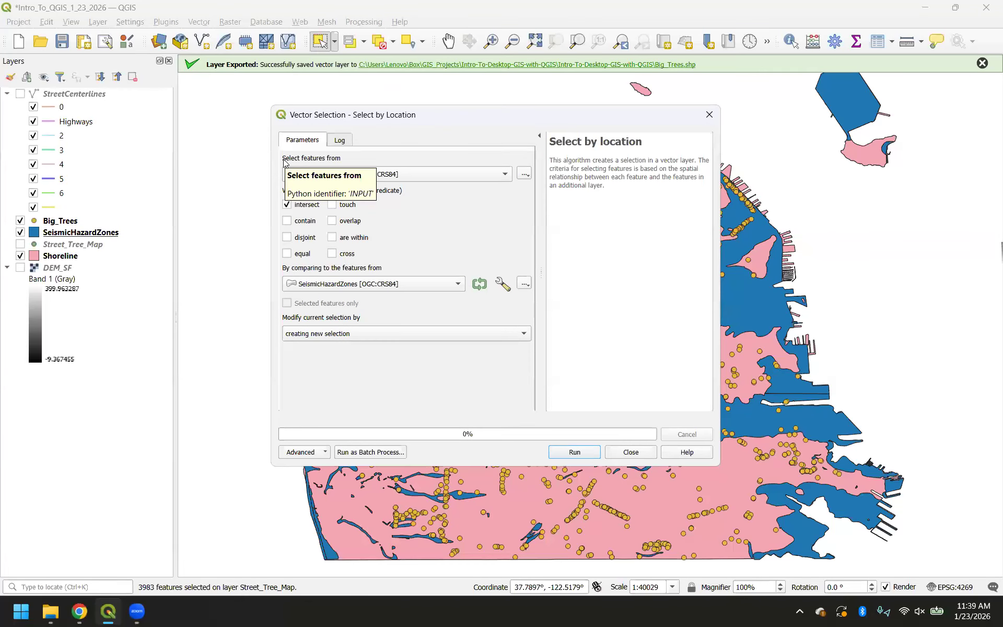
left_click(505, 177)
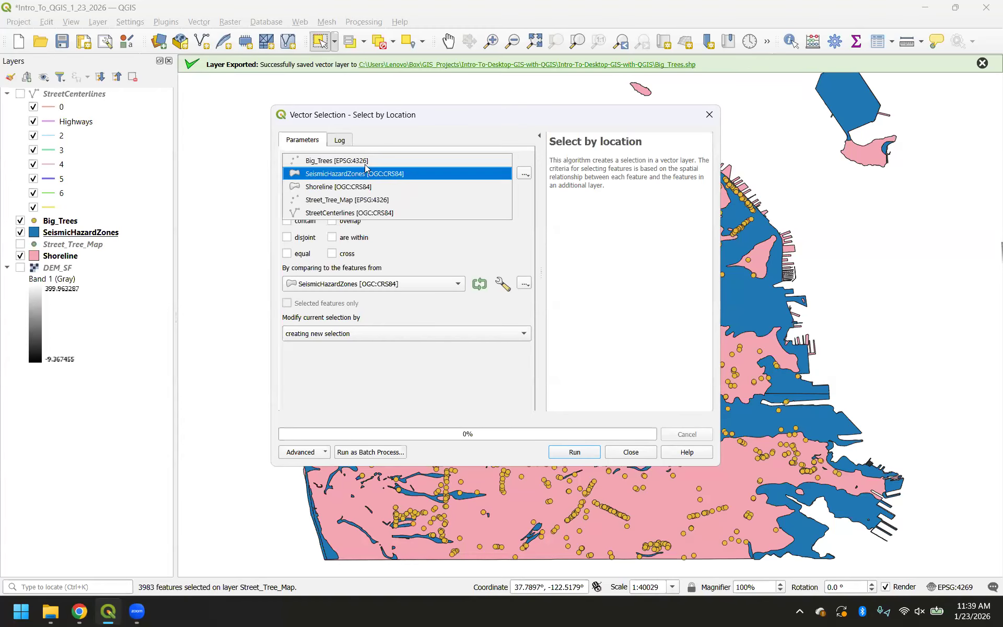
left_click(360, 161)
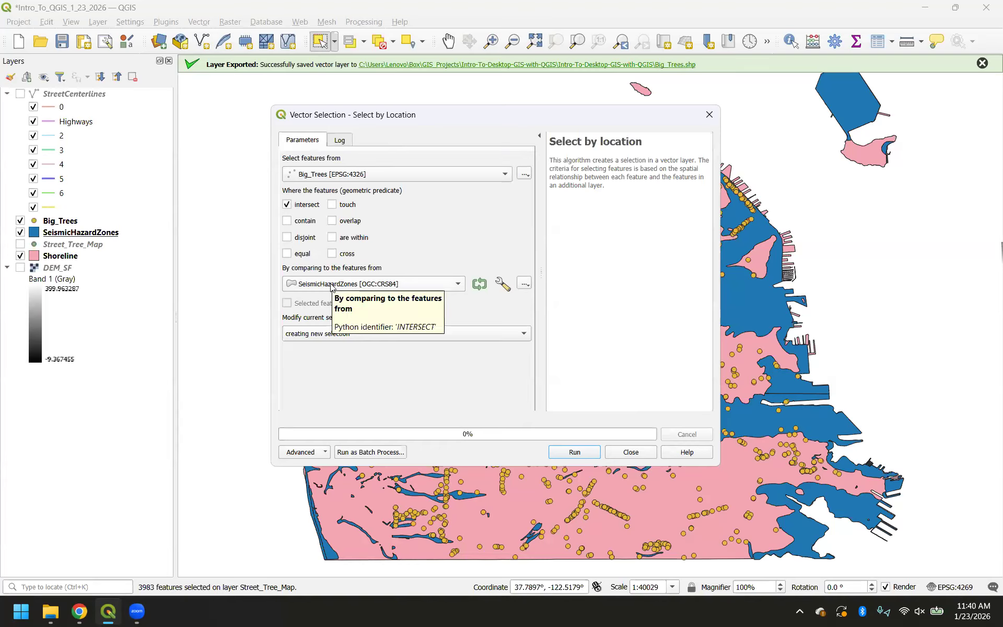
- Set the geometric predicate to only "are within" in place of intersect, comparing against SeismicHazardZones
left_click(332, 238)
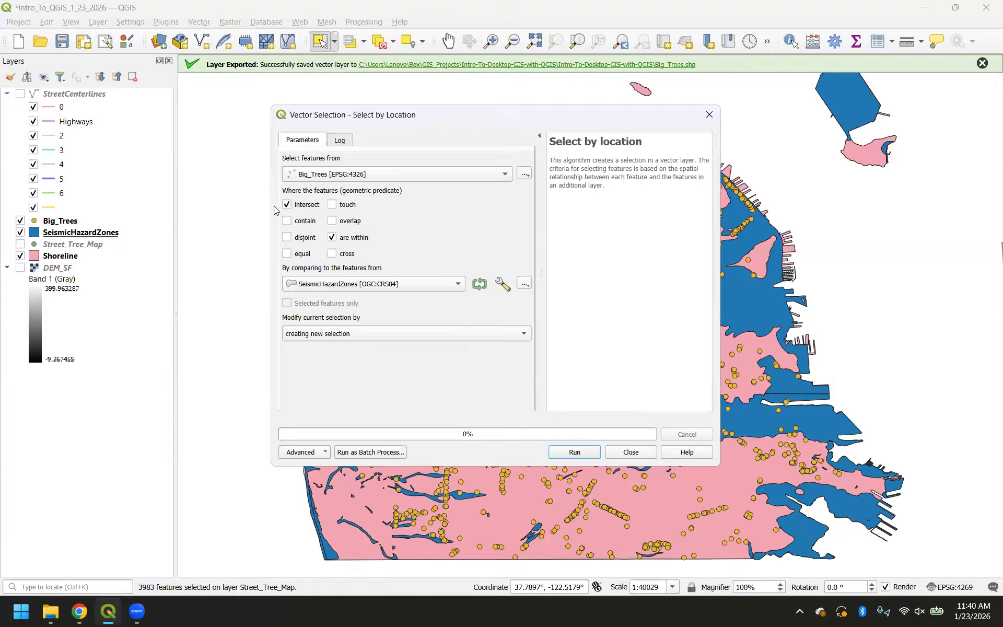
left_click(332, 239)
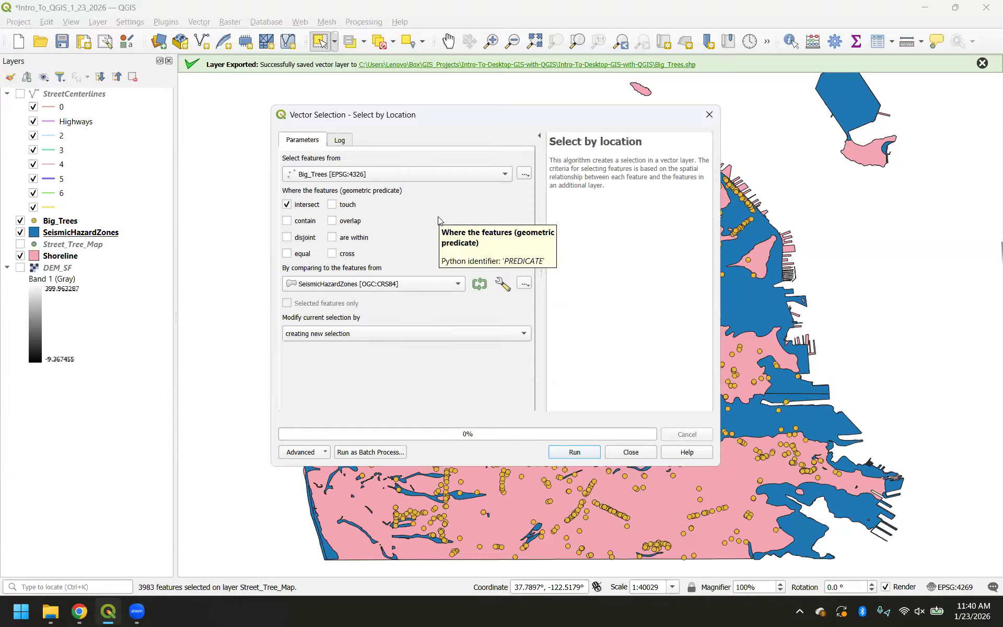
left_click(287, 206)
left_click(332, 238)
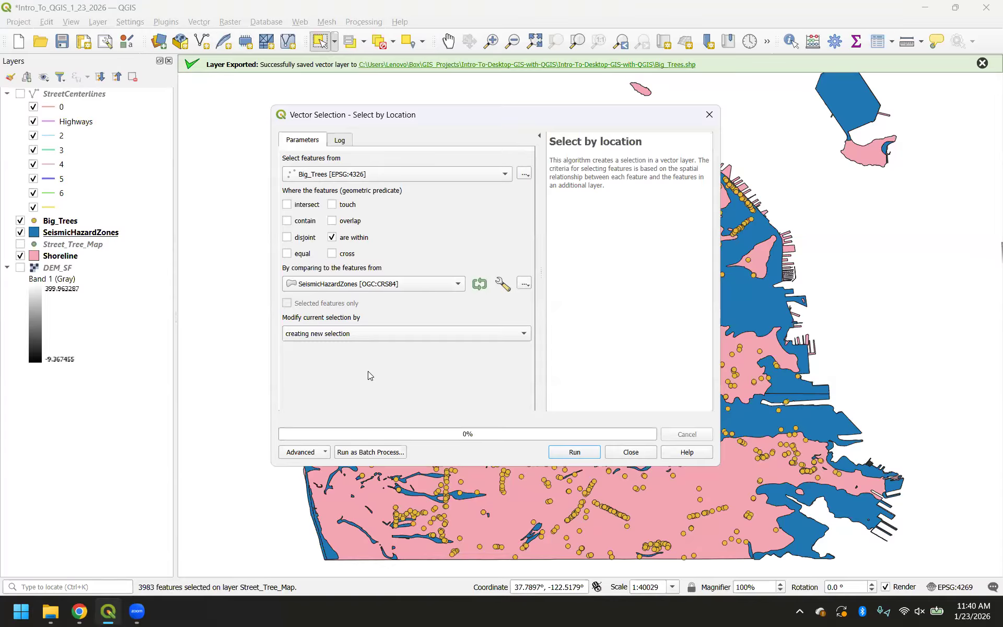
- Consult the QGIS documentation for Select by Location on spatial relations, and return to the tool's dialog
left_click(686, 452)
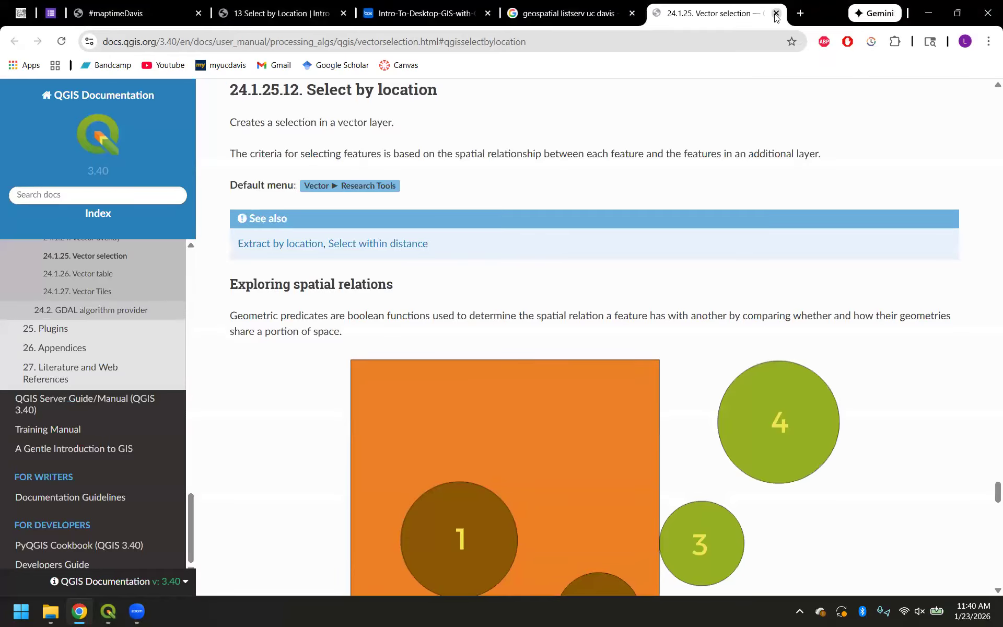
left_click(776, 14)
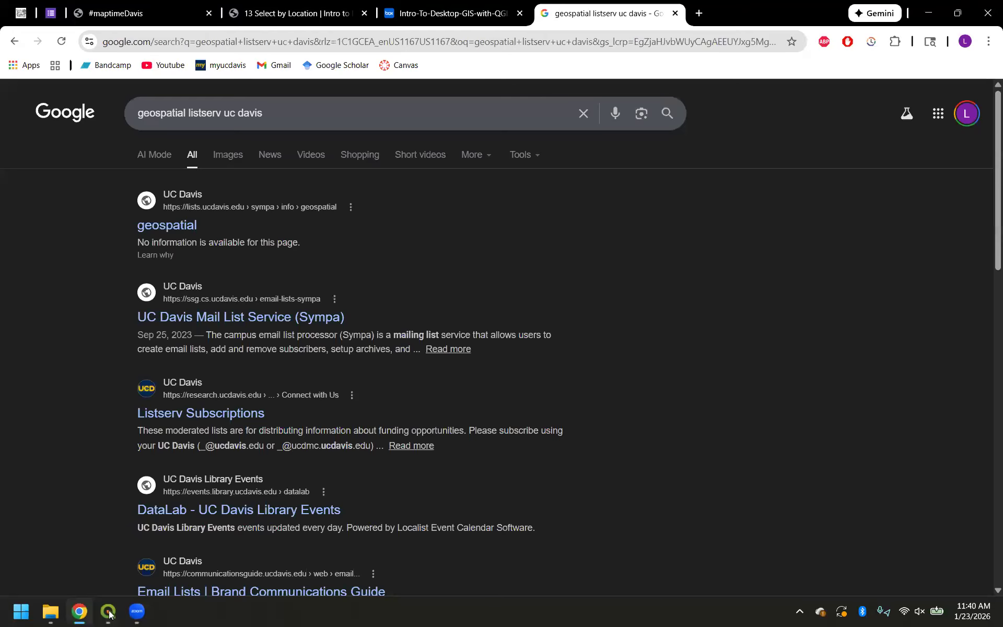
left_click(116, 547)
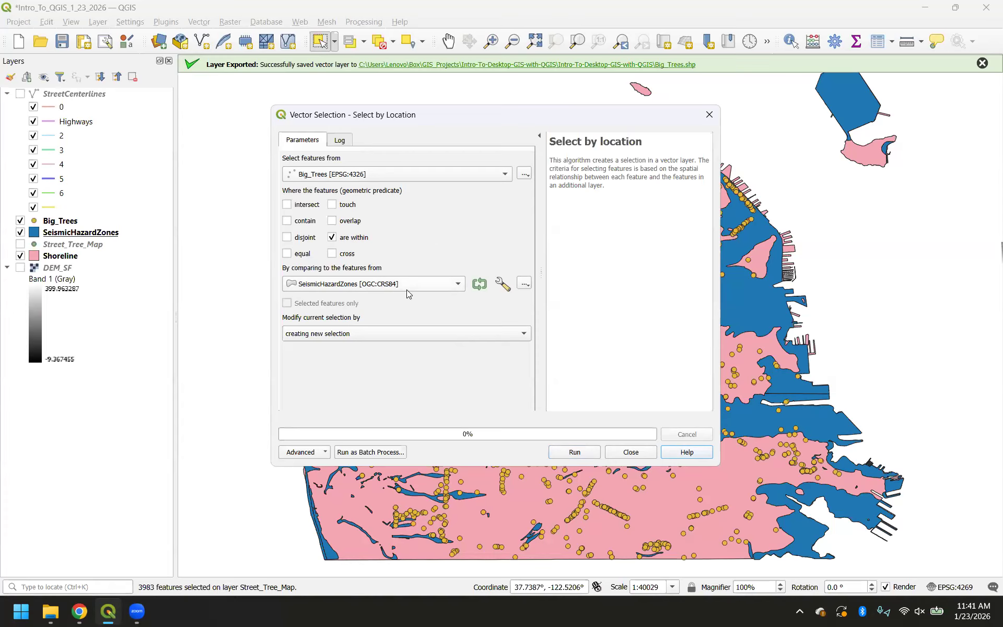
left_click(686, 452)
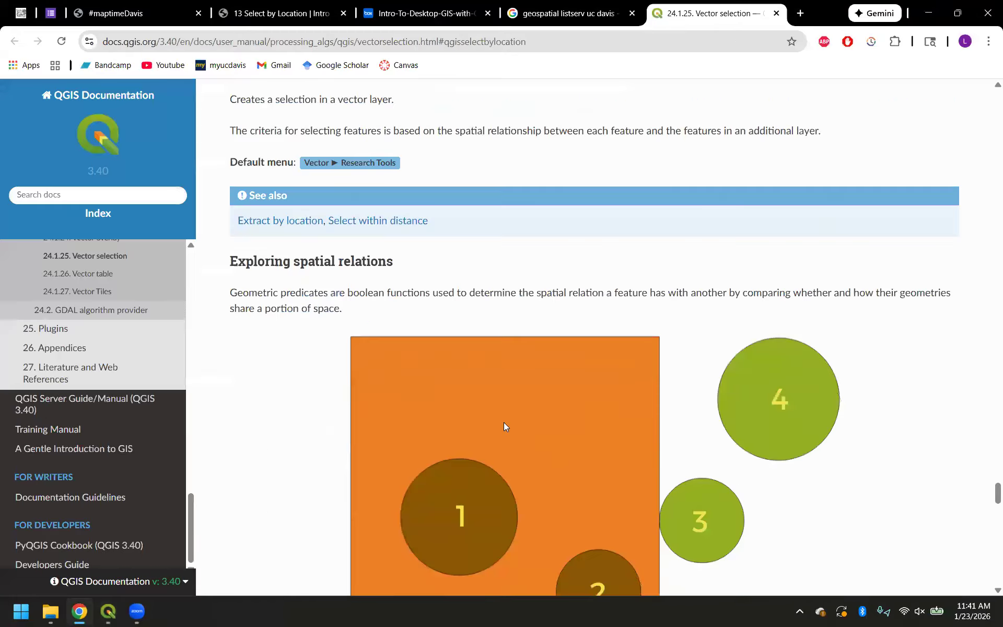
scroll(504, 422, "down", 20)
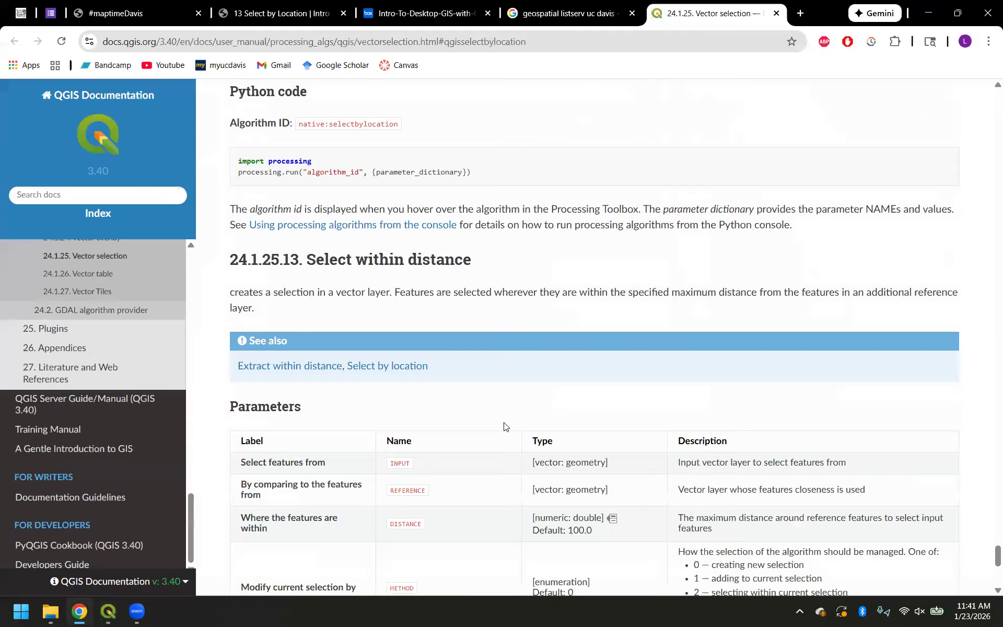
mouse_move(107, 611)
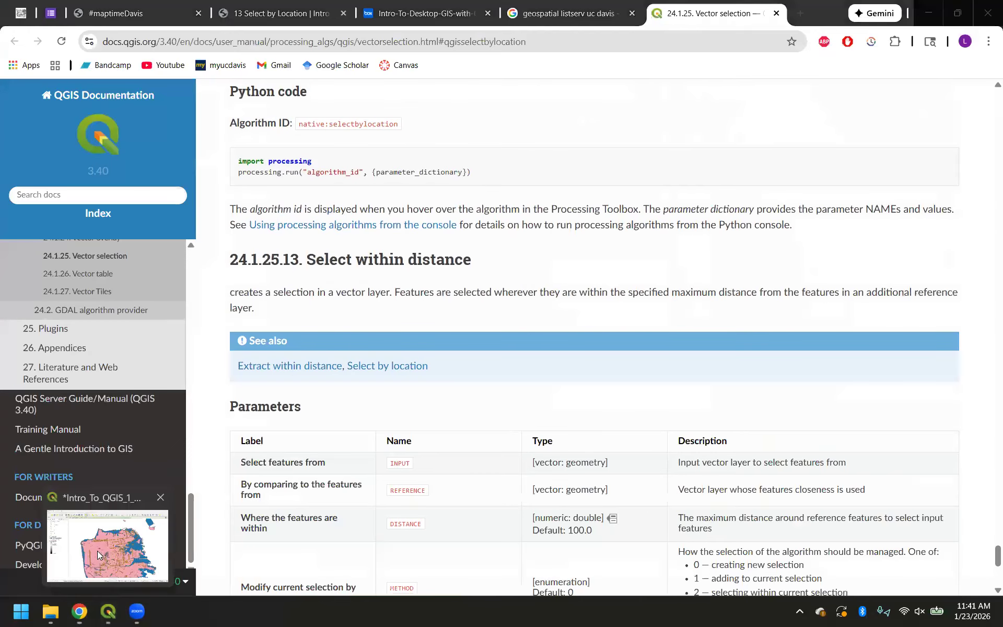
left_click(97, 550)
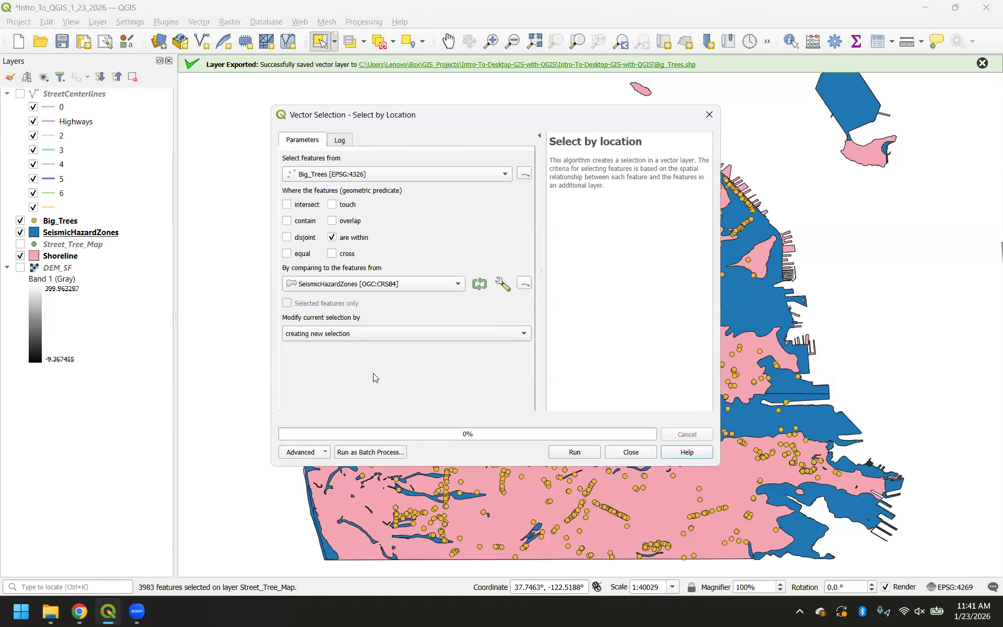
- Run the selection of Big_Trees within SeismicHazardZones as a new selection, and close the dialog
left_click(323, 336)
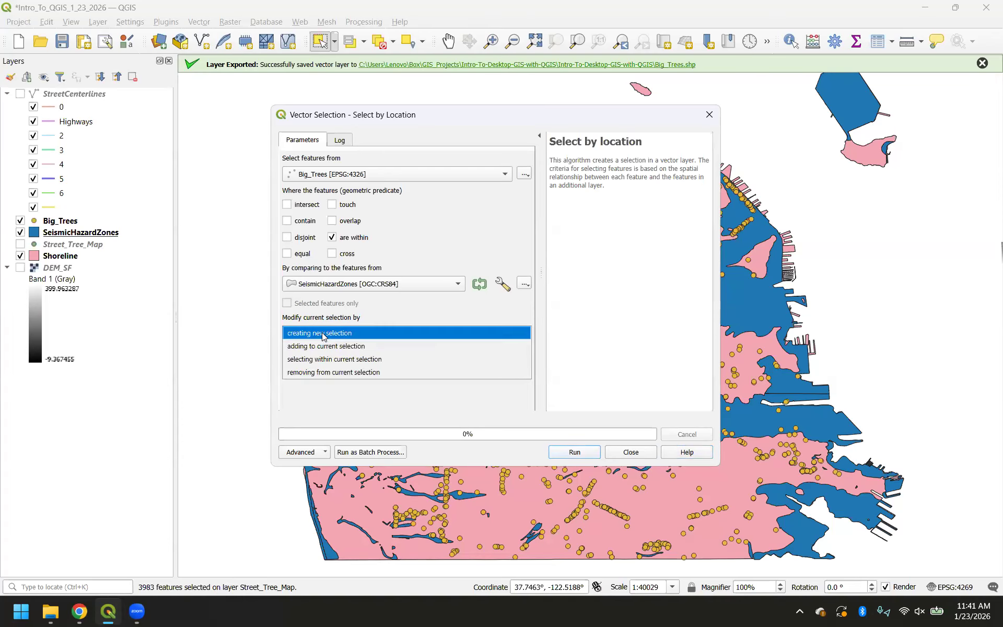
left_click(323, 335)
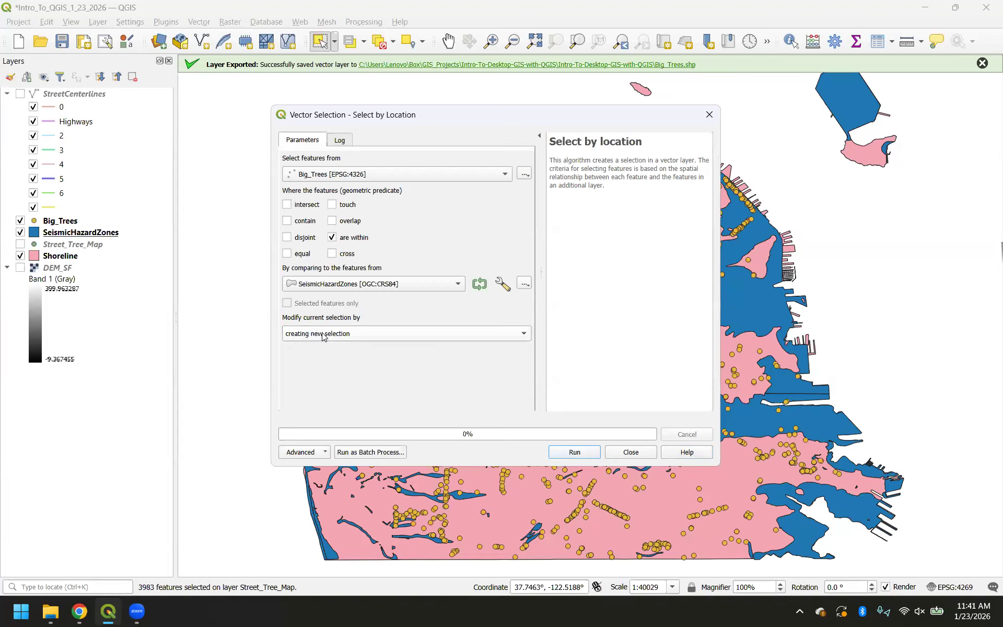
left_click(560, 453)
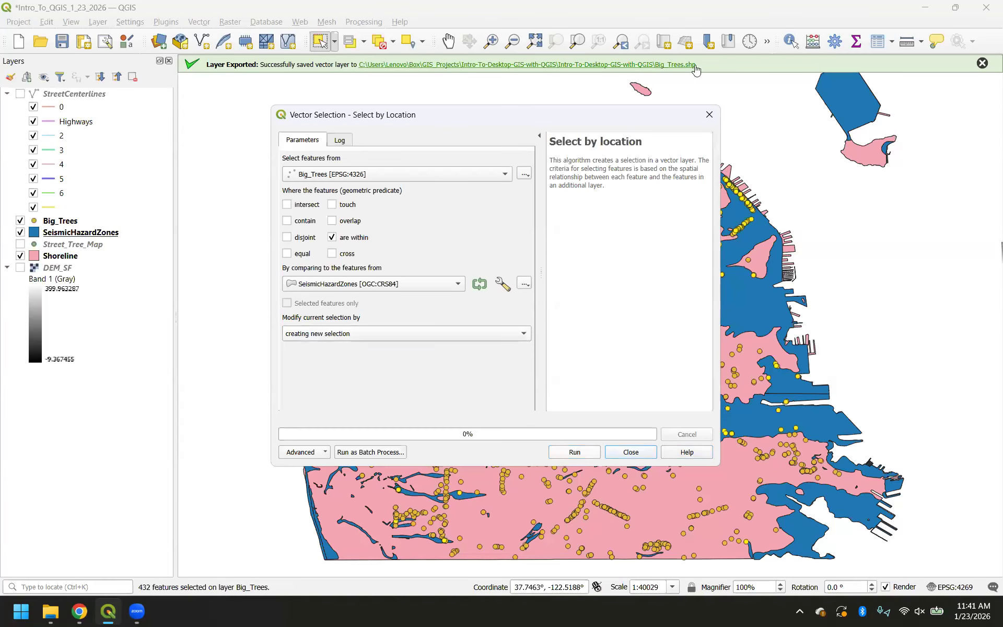
left_click(712, 115)
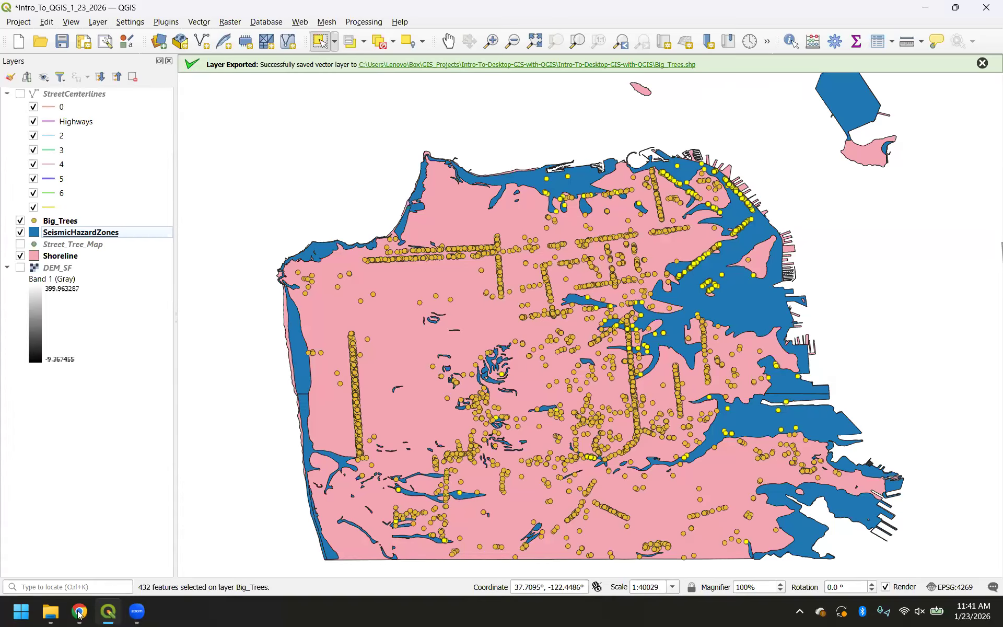
- Read the guide's instructions on recording the selected trees in a new attribute column, and return to the QGIS map
mouse_move(79, 614)
left_click(80, 570)
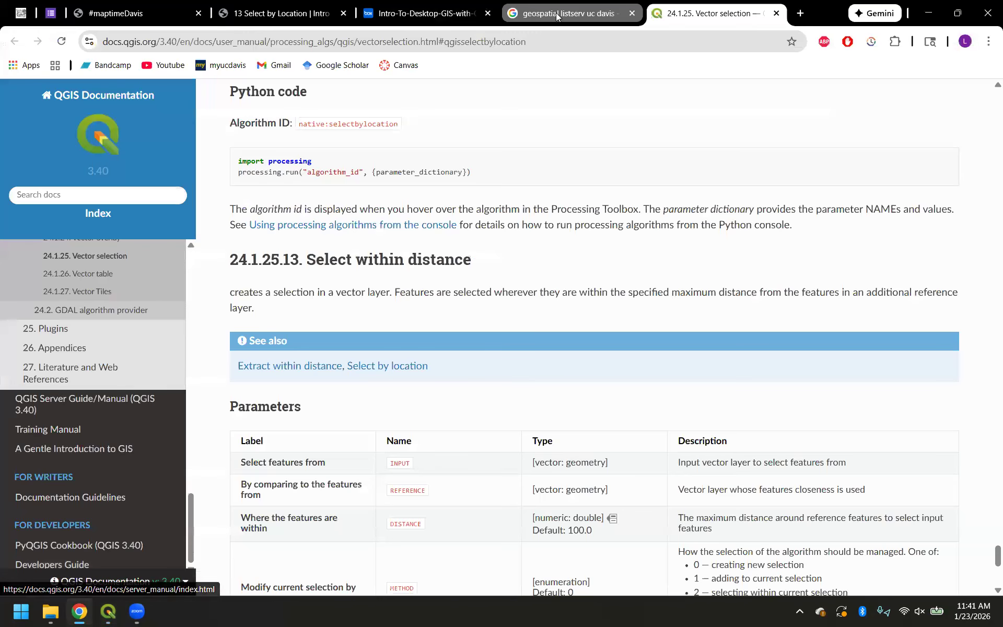
left_click(238, 6)
scroll(433, 319, "down", 3)
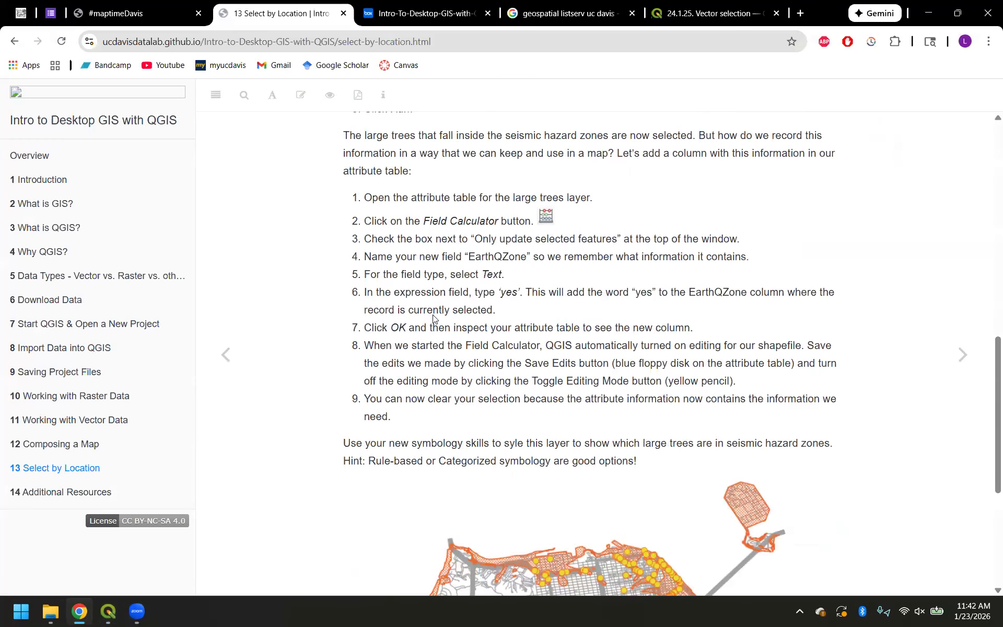
left_click(107, 554)
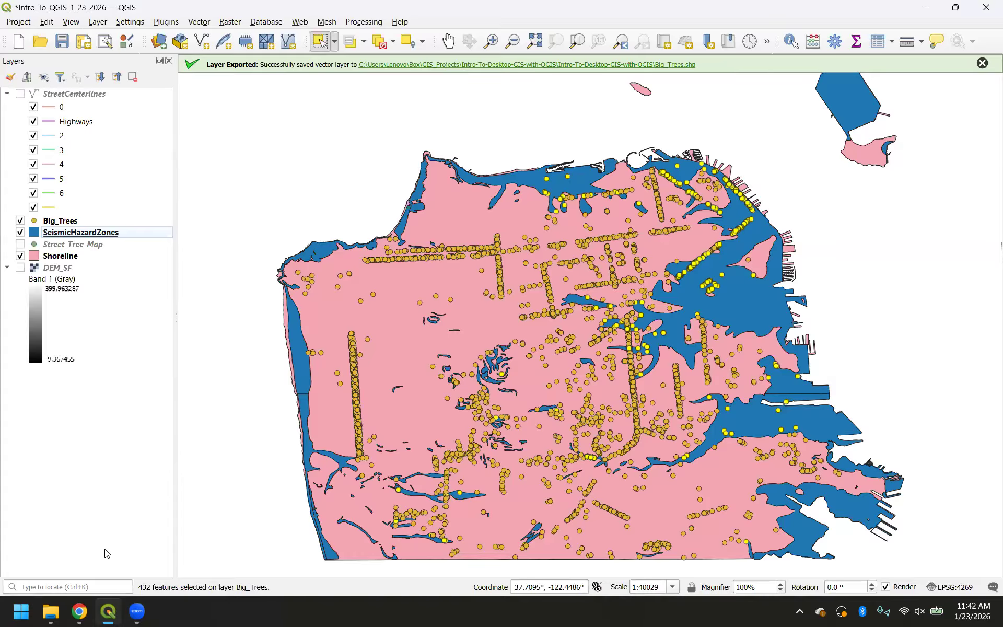
- Change the Big_Trees marker color to bright green and apply it to the layer
double_click(41, 222)
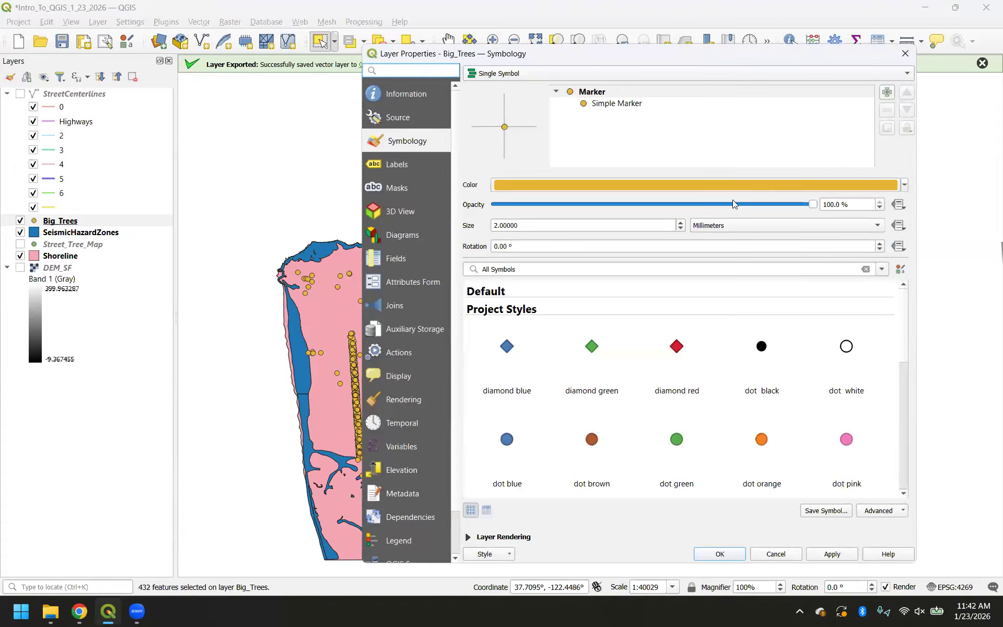
left_click(907, 184)
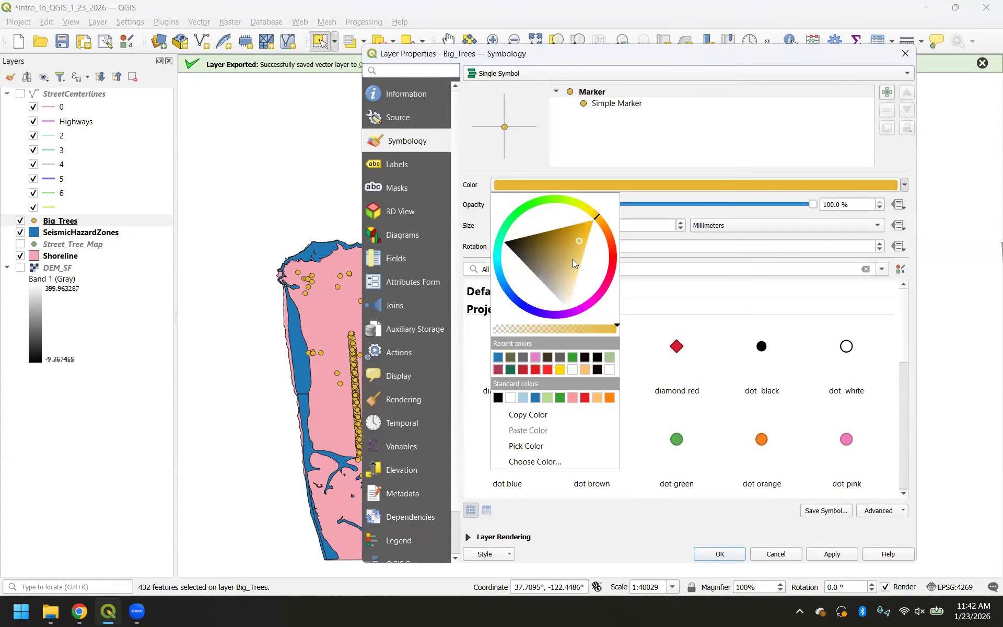
left_click(505, 212)
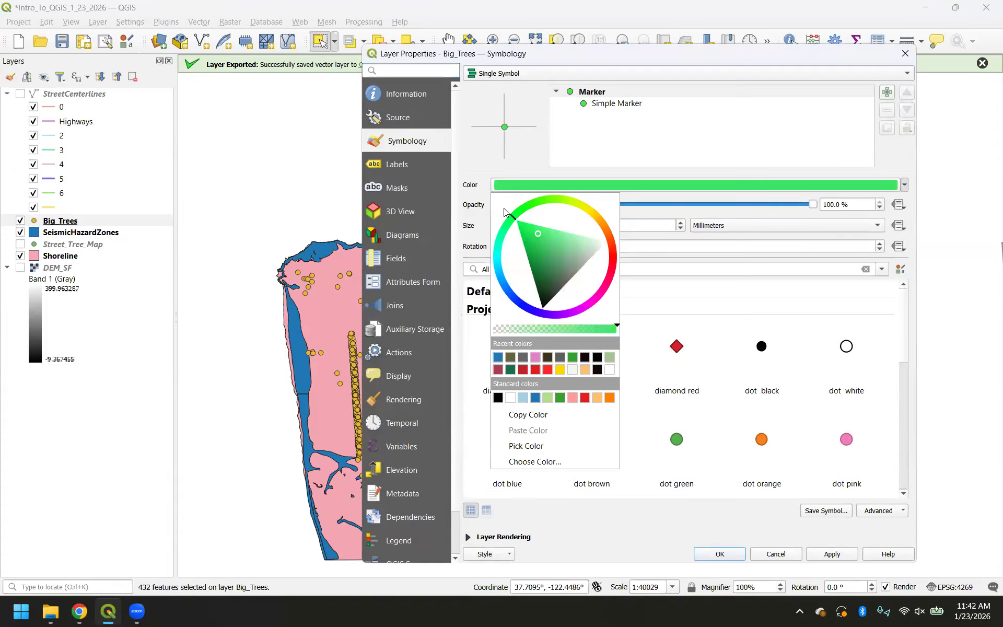
key("Return")
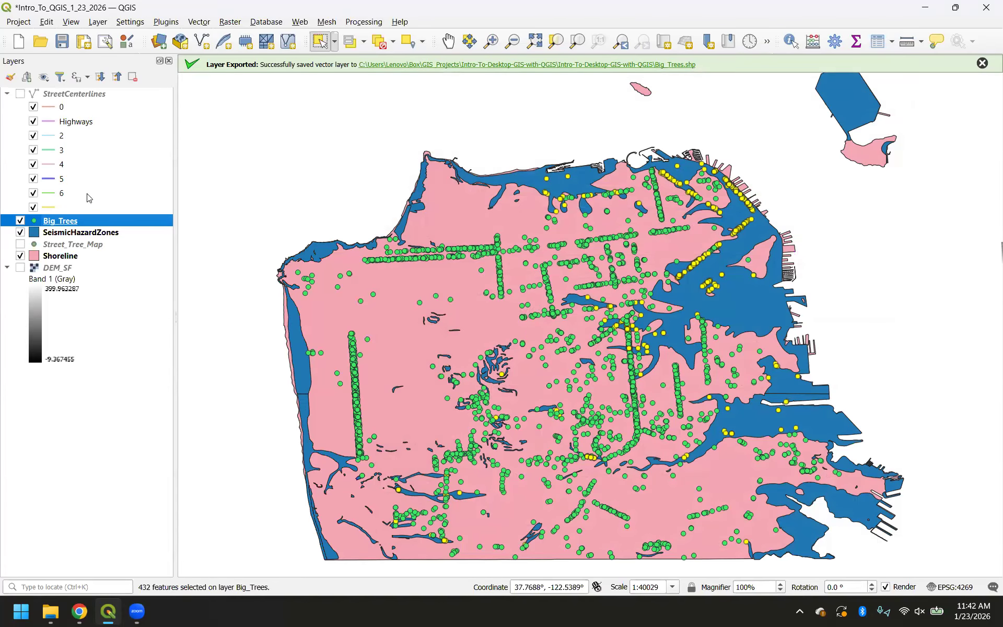
- Apply the "dot brown" preset symbol to the Big_Trees layer after trying "diamond red"
double_click(35, 225)
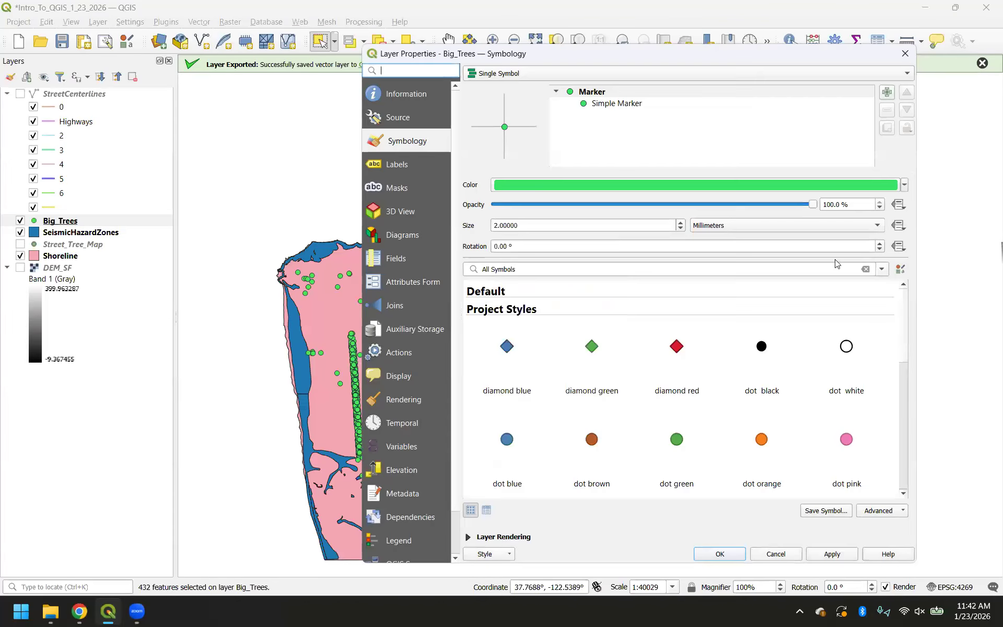
left_click(677, 349)
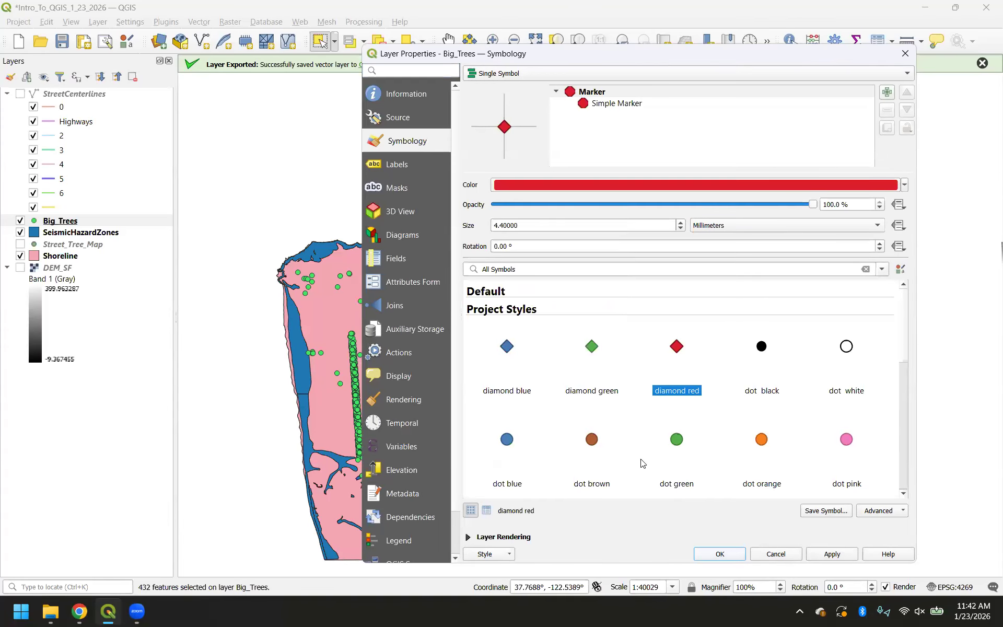
left_click(587, 457)
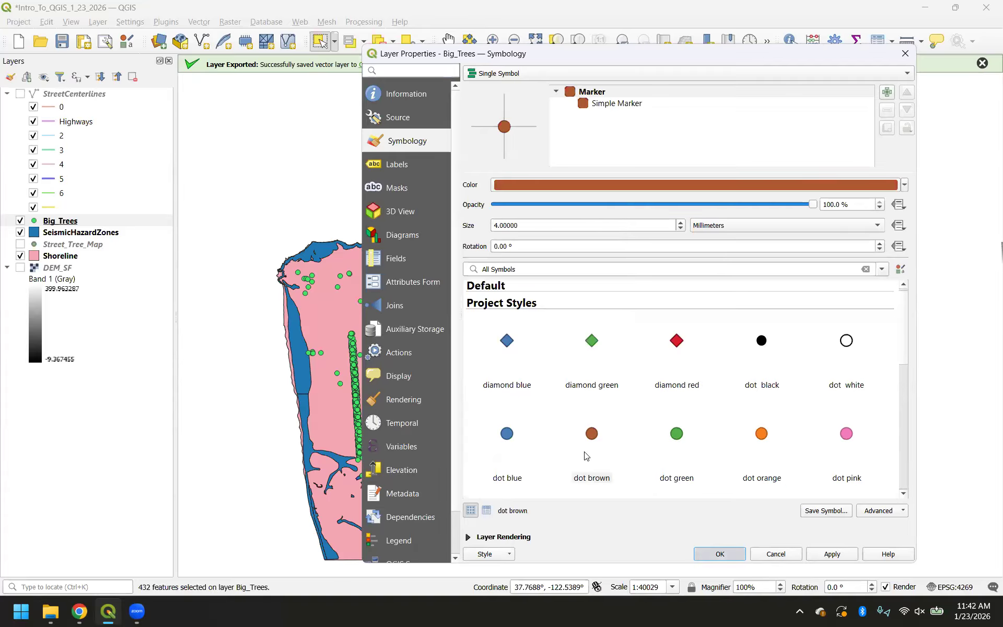
key("Return")
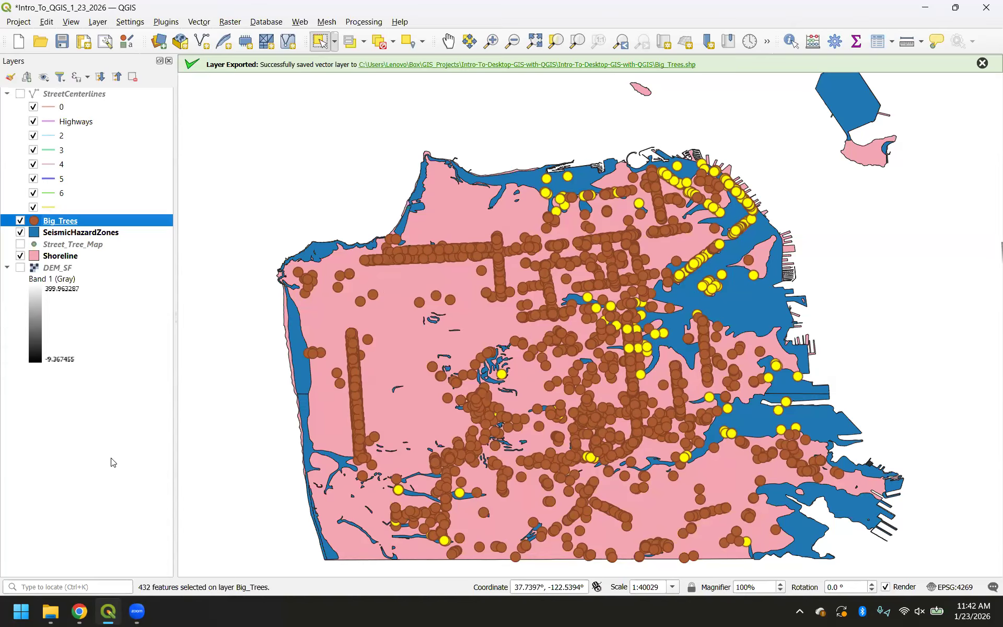
- Examine up close whether the big tree on the western shoreline's seismic hazard zone boundary lies inside the zone
left_click(491, 41)
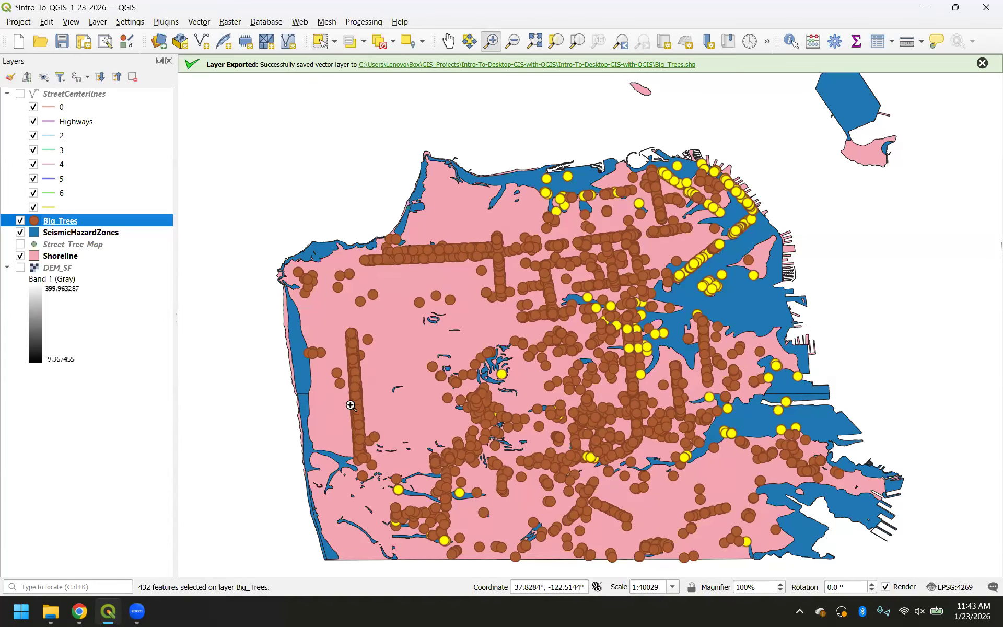
left_click_drag(296, 346, 317, 360)
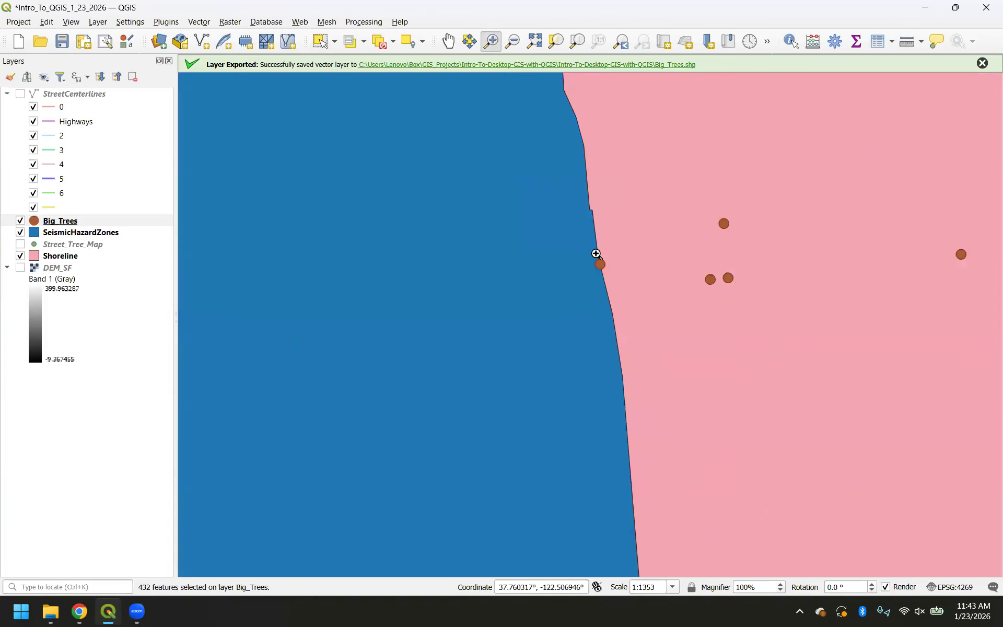
left_click_drag(589, 252, 634, 289)
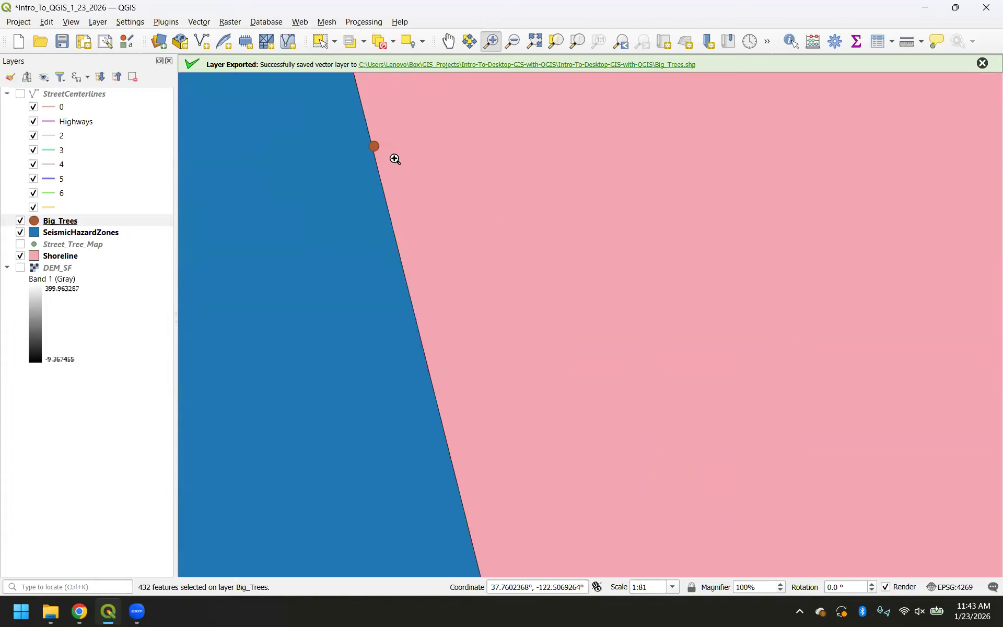
left_click_drag(359, 137, 412, 169)
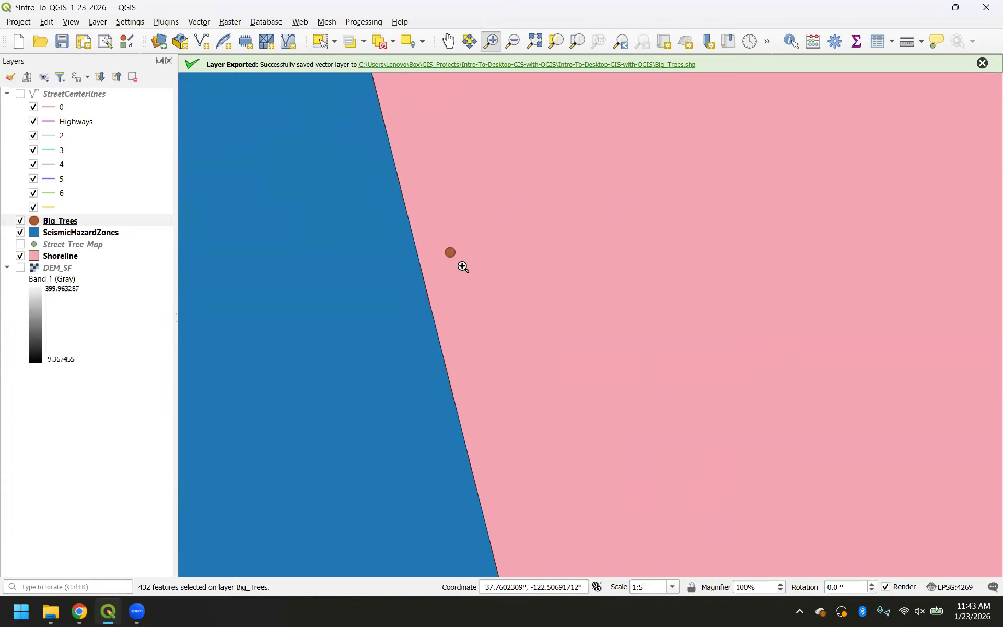
- Bring the city back into view using the extents of the selected trees, the Big_Trees layer and DEM_SF
right_click(59, 225)
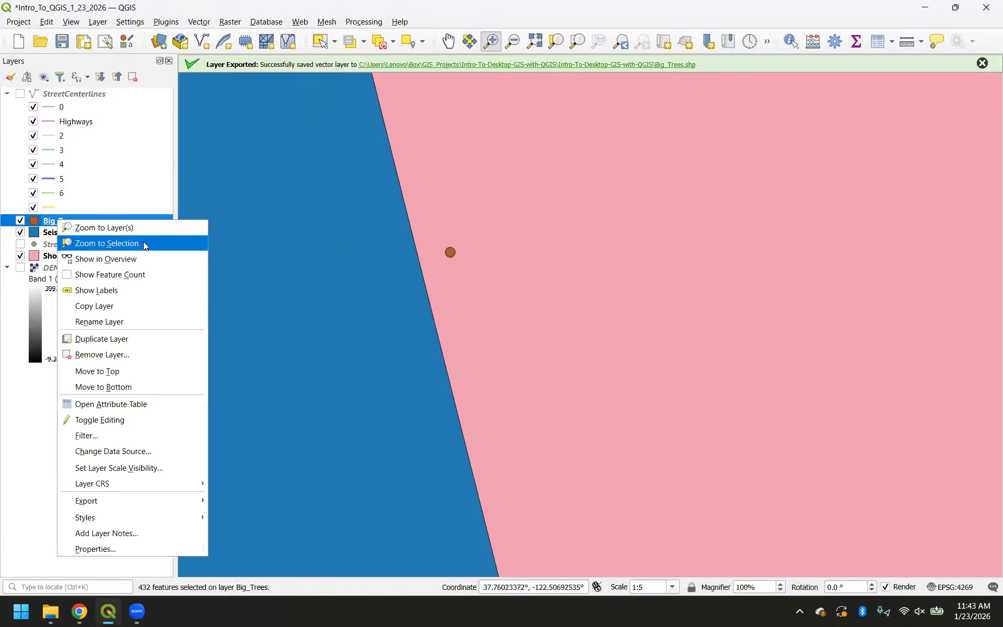
left_click(144, 242)
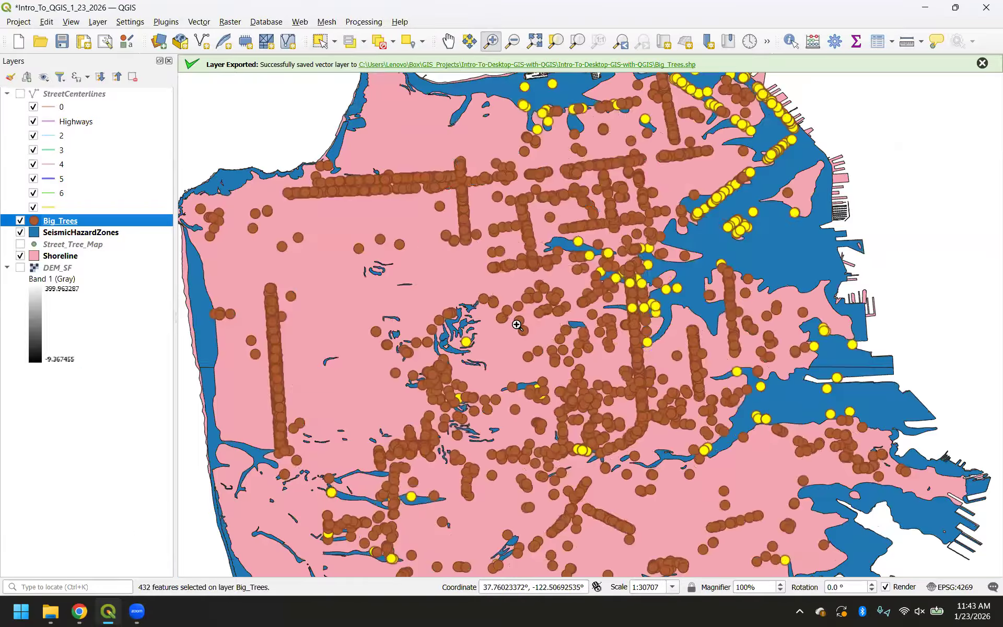
right_click(65, 223)
left_click(123, 233)
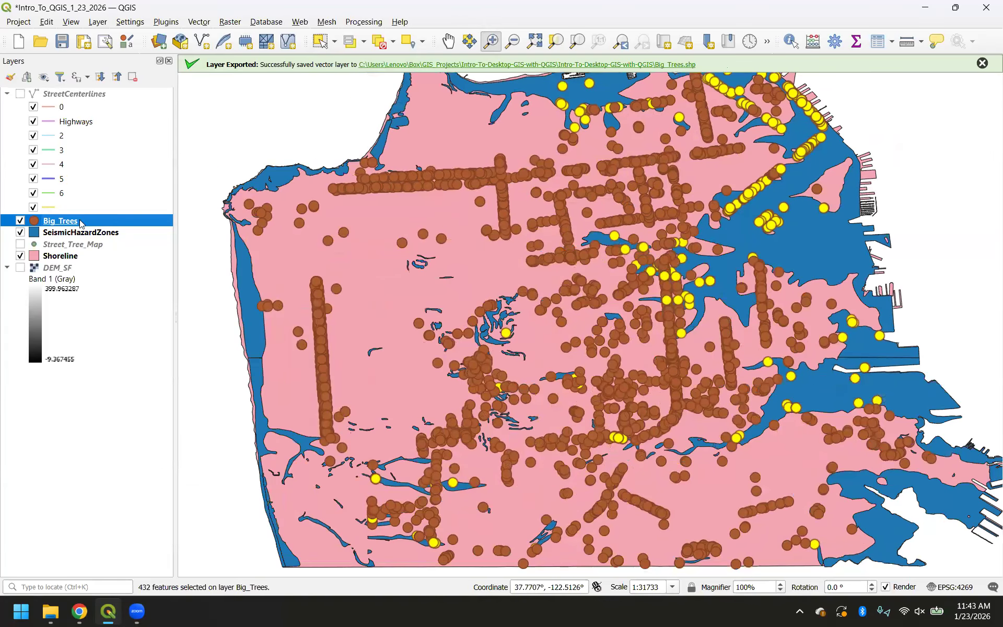
right_click(62, 266)
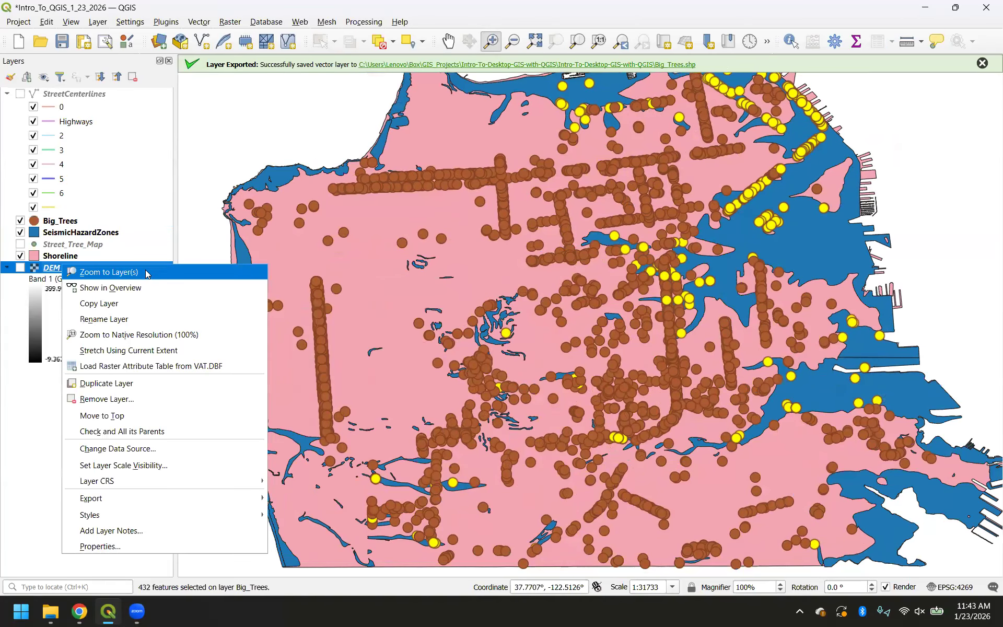
left_click(147, 275)
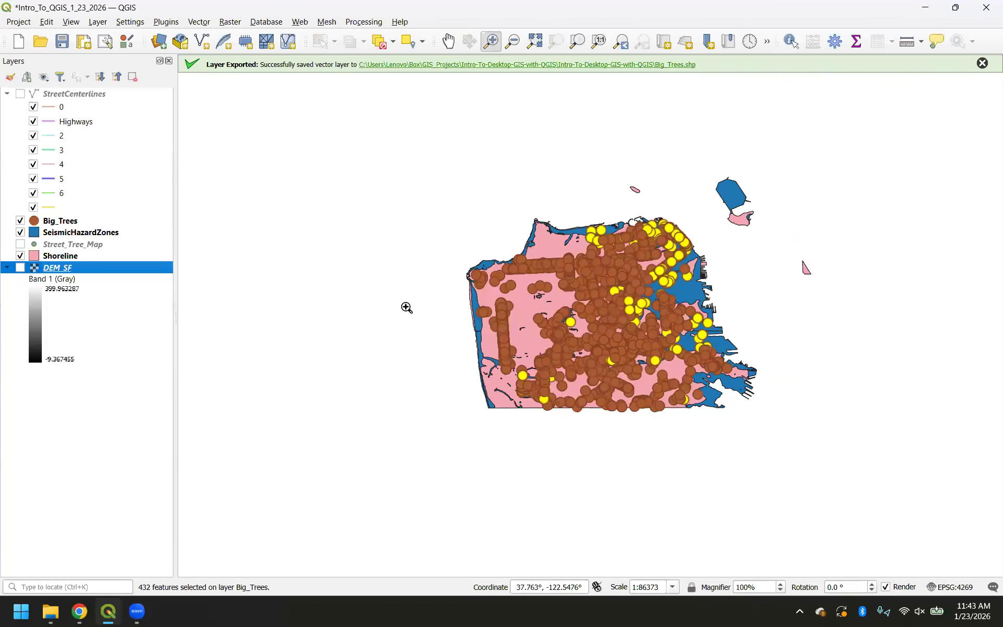
- Collapse the StreetCenterlines legend and enlarge the city in the map view
left_click(6, 94)
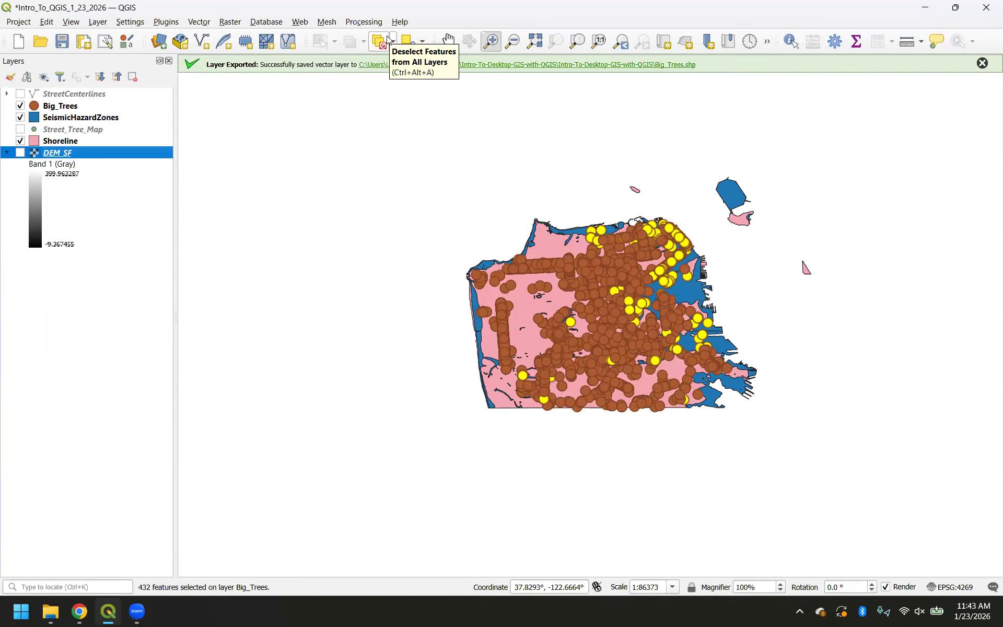
left_click(444, 44)
scroll(555, 280, "up", 3)
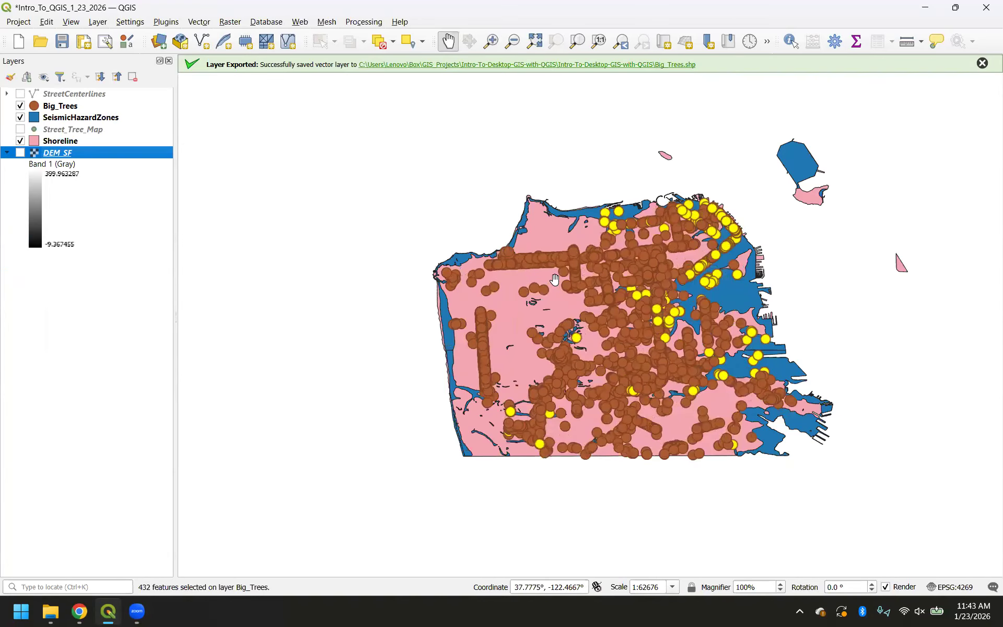
- Try SeismicHazardZones above Big_Trees in the layer order, and restore Big_Trees to the higher position
left_click_drag(71, 118, 61, 103)
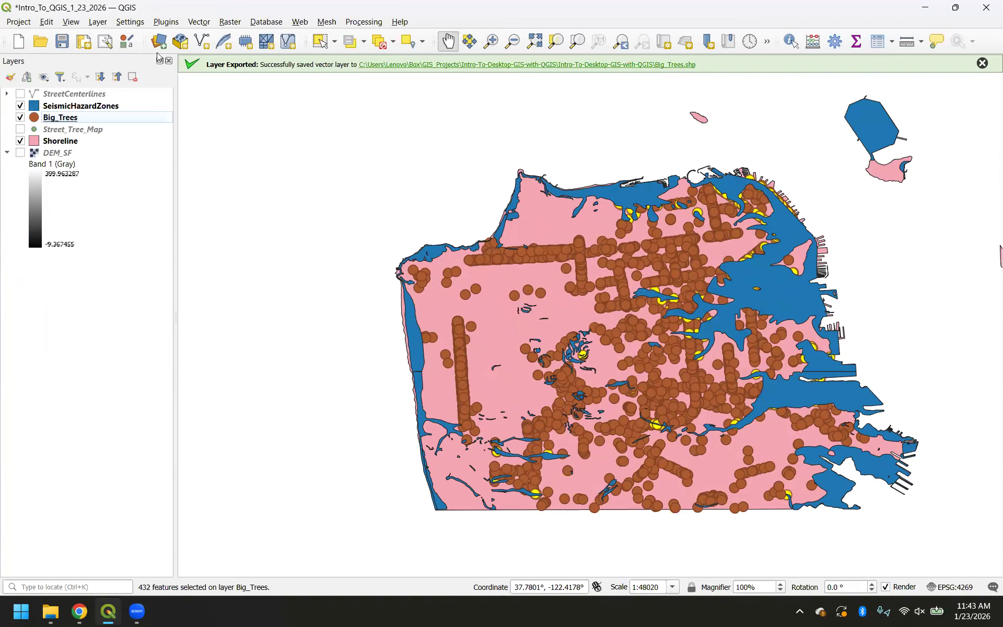
left_click_drag(72, 119, 65, 105)
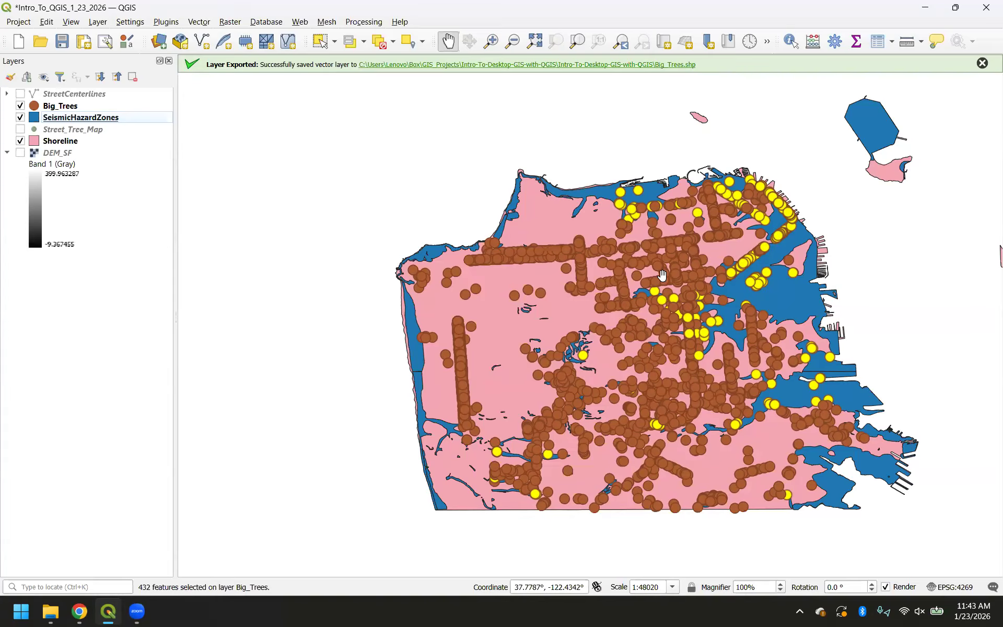
- Open the Big_Trees attribute table and consult the guide's Field Calculator instructions before returning to QGIS
right_click(78, 107)
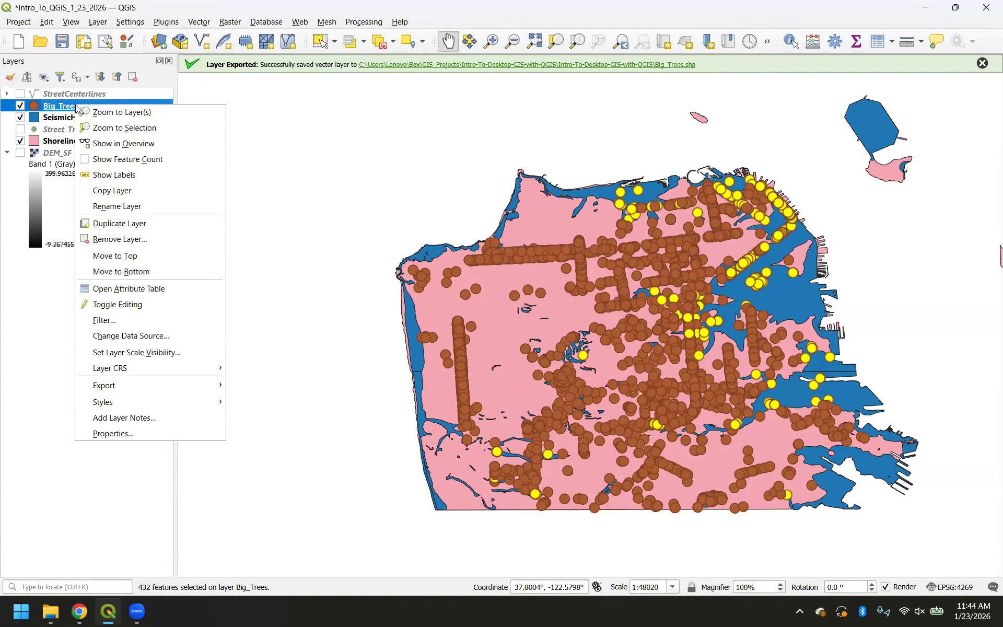
left_click(140, 292)
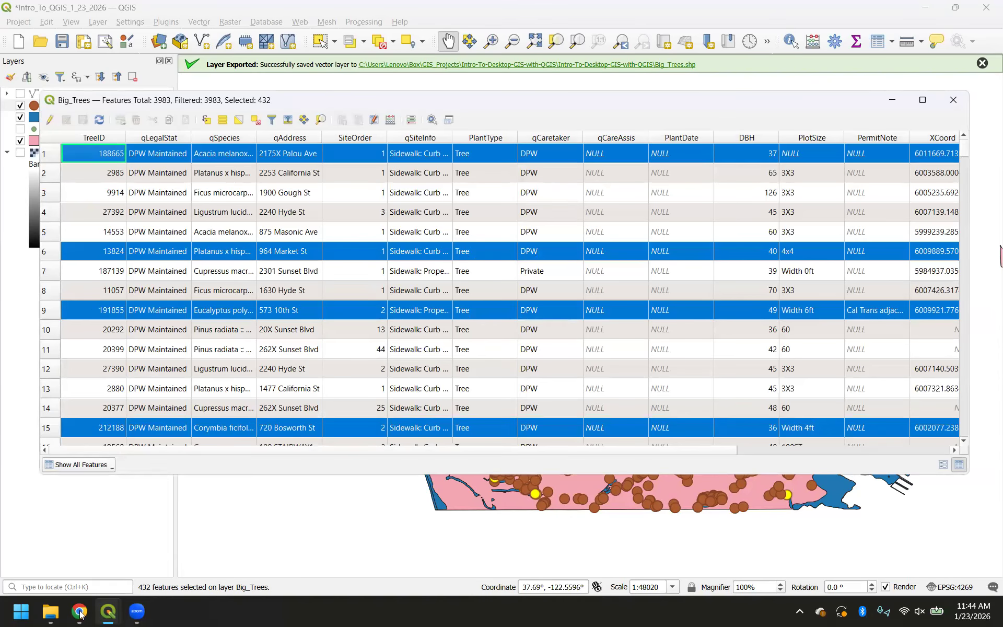
mouse_move(80, 611)
left_click(78, 550)
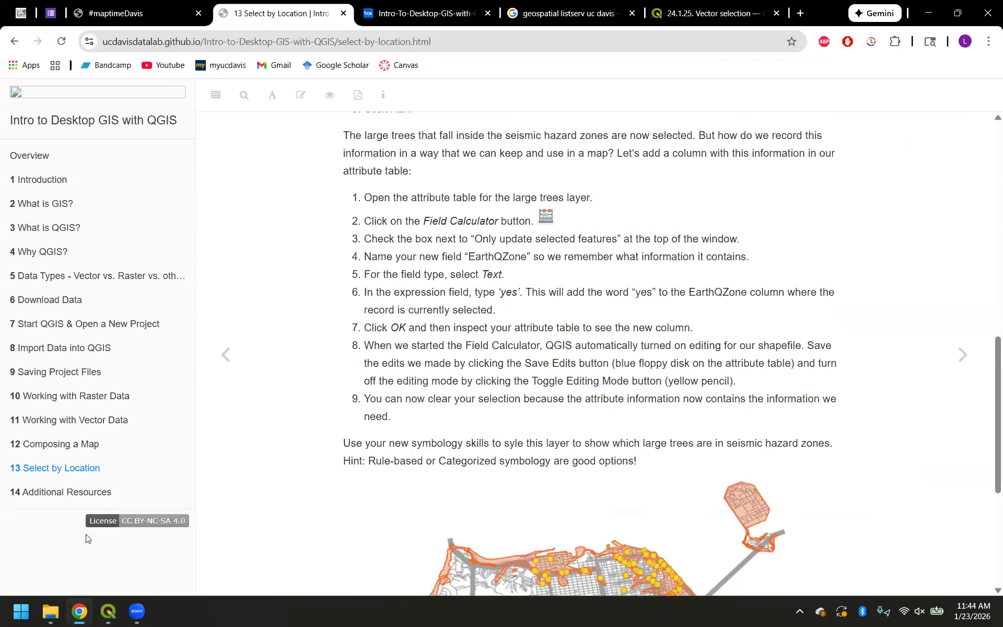
left_click(110, 613)
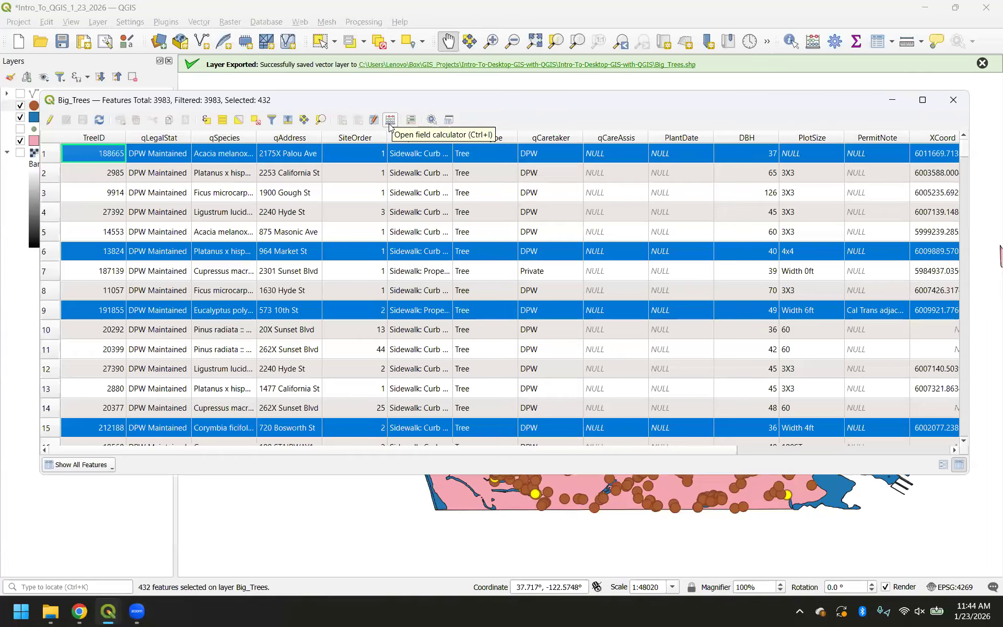
- In the Field Calculator, define a new Boolean field named IsHazard for the selected trees, with the expression TRUE
left_click(389, 121)
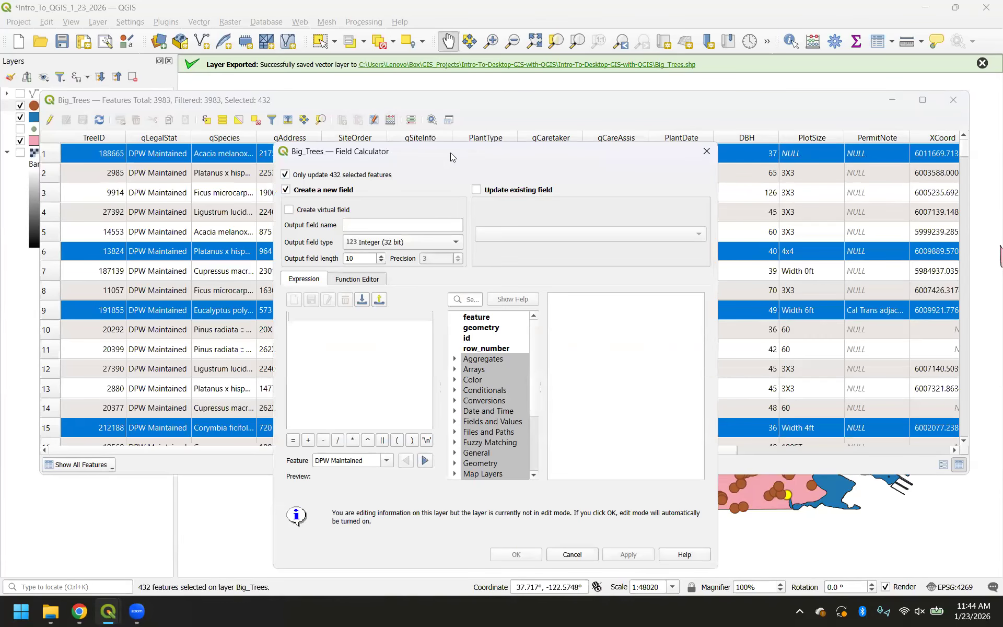
left_click_drag(452, 156, 453, 101)
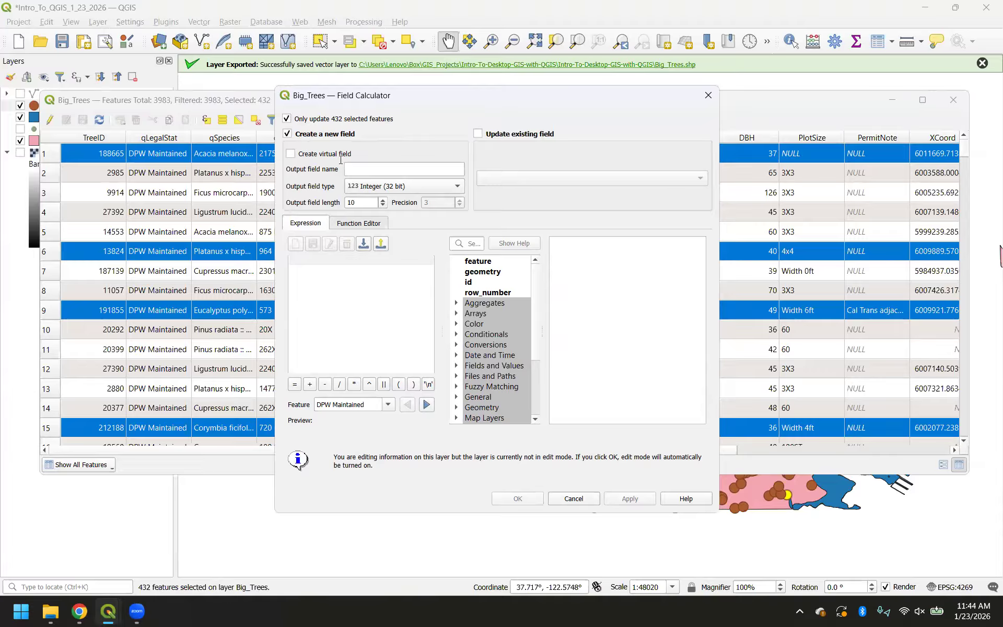
left_click(358, 167)
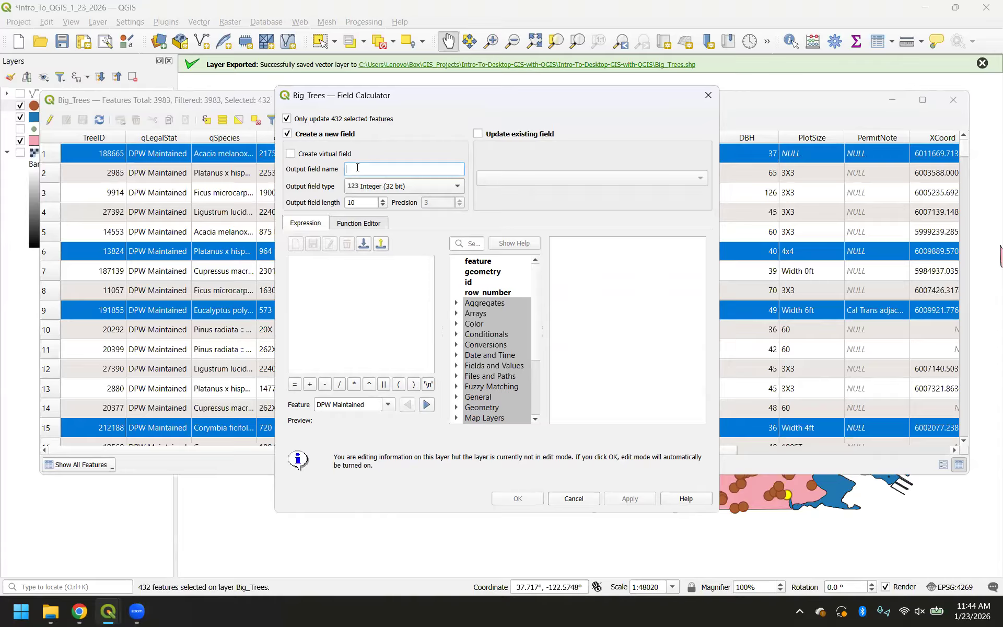
type("IsHazard")
left_click(407, 186)
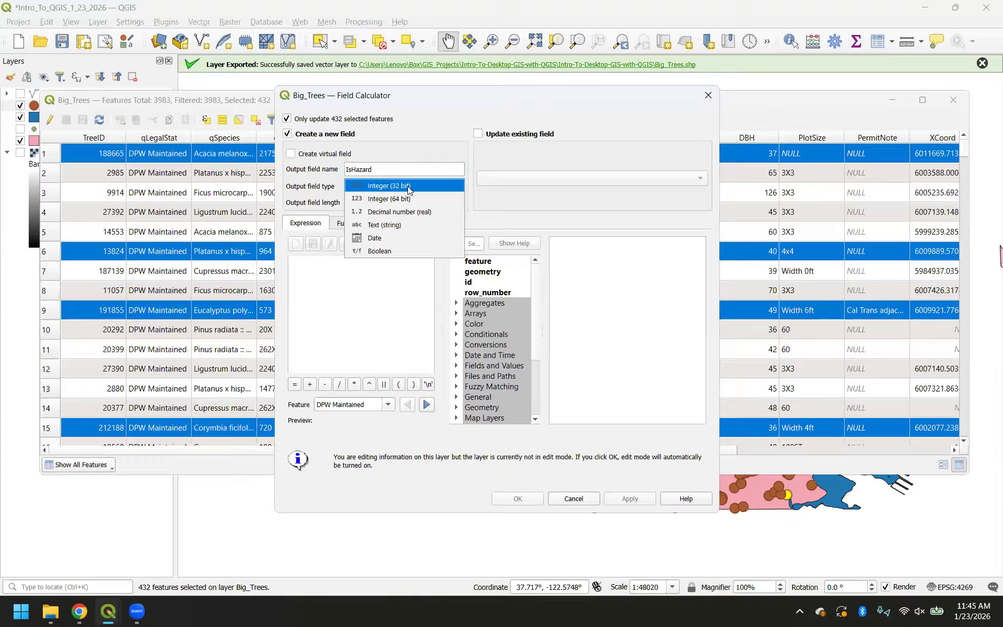
left_click(397, 252)
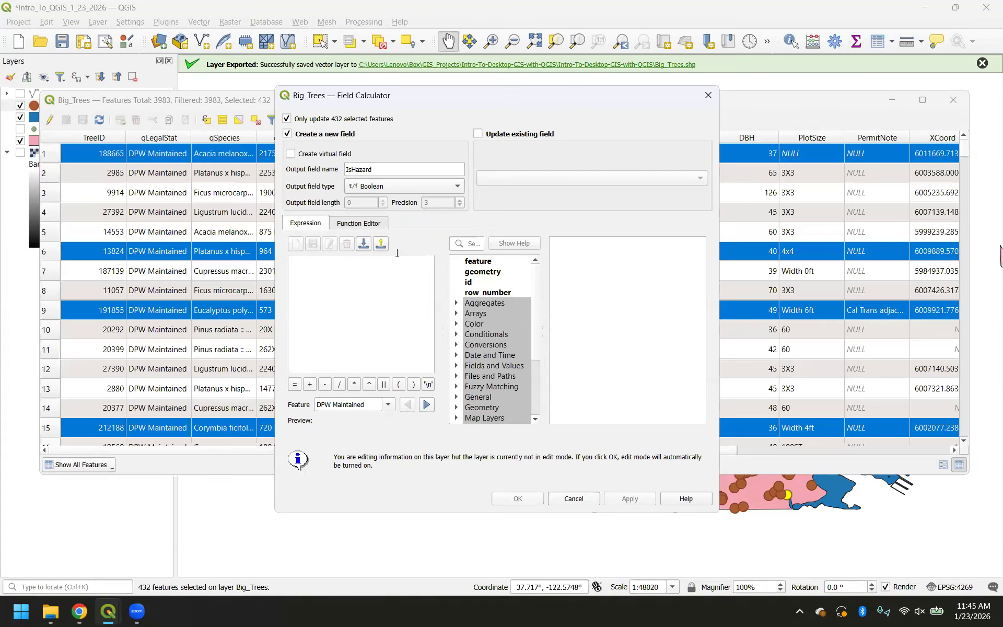
left_click(355, 292)
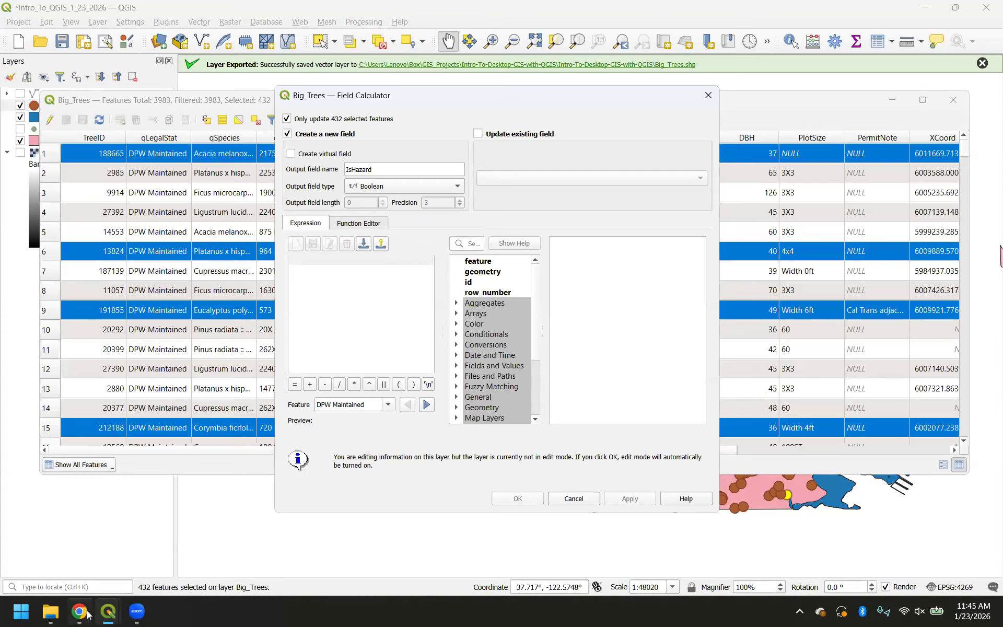
mouse_move(83, 612)
type("TRUE")
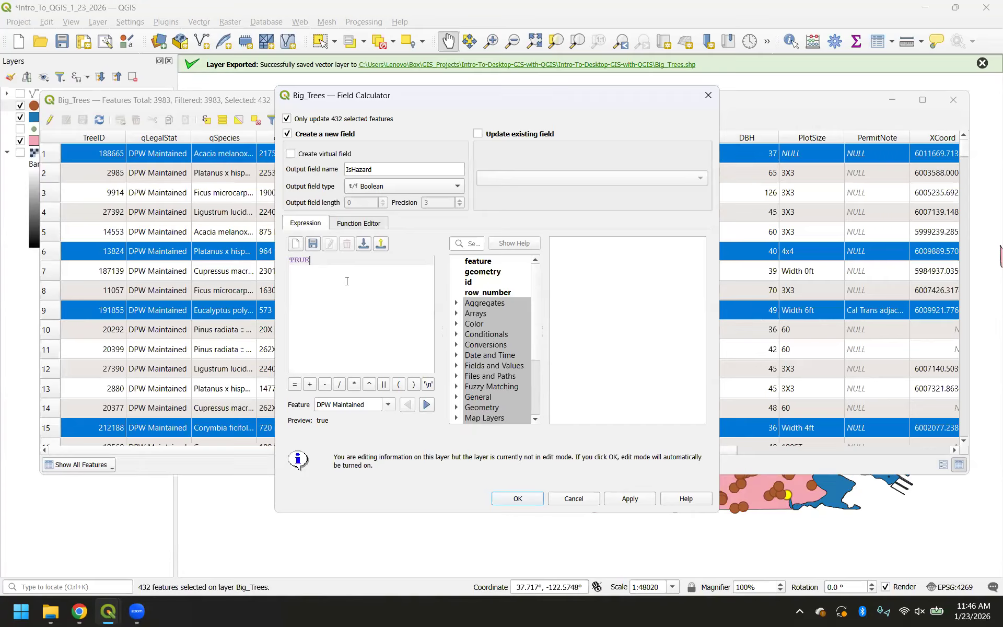
- Try the IsHazard field as Text (string) with the expression 'YES'
left_click(410, 187)
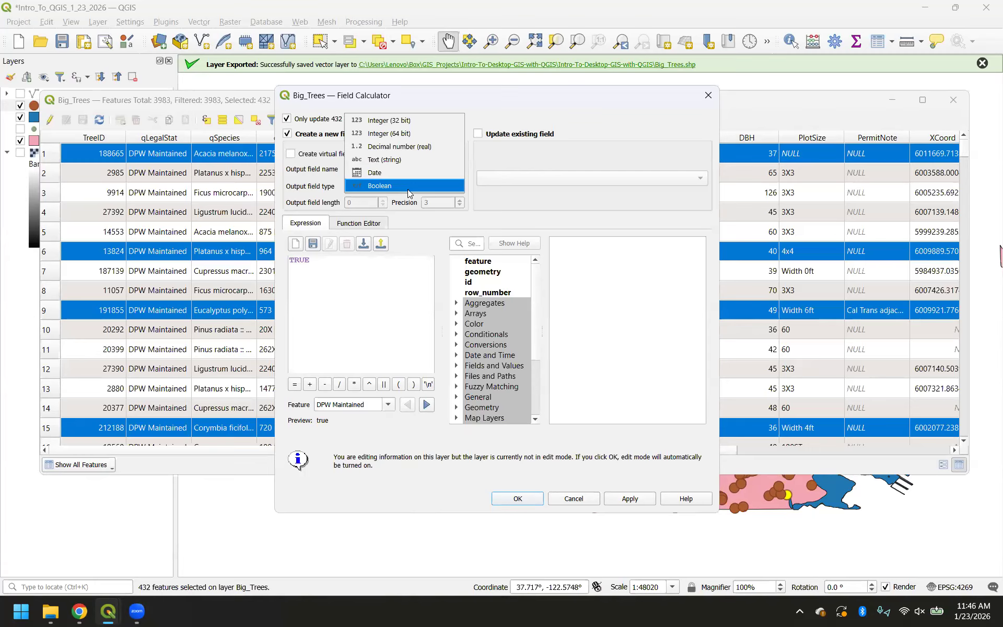
left_click(389, 161)
left_click(361, 260)
key("BackSpace")
key("BackSpace")
key("BackSpace")
key("BackSpace")
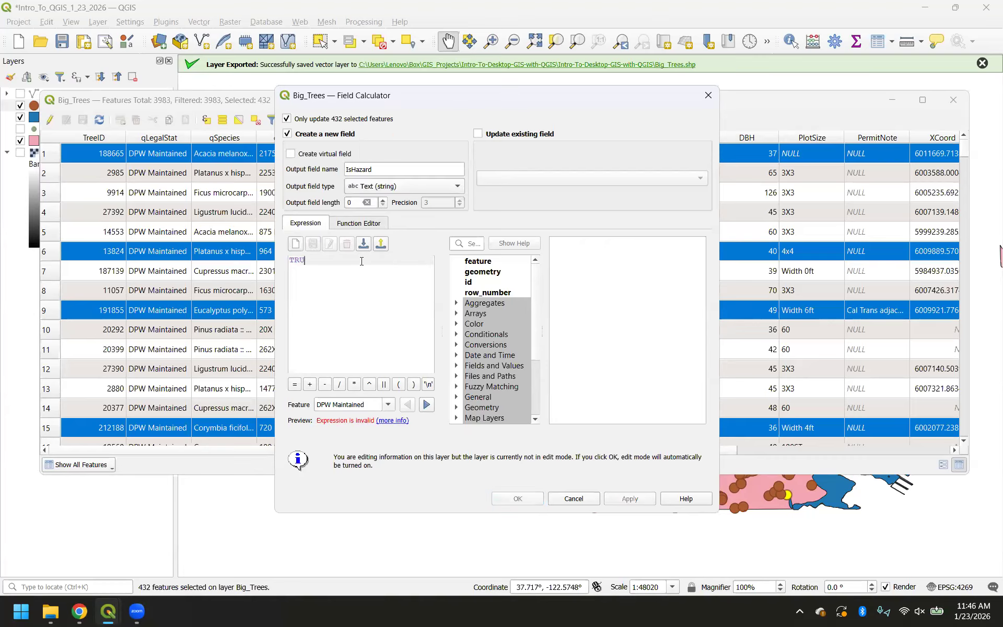
type("'YES'")
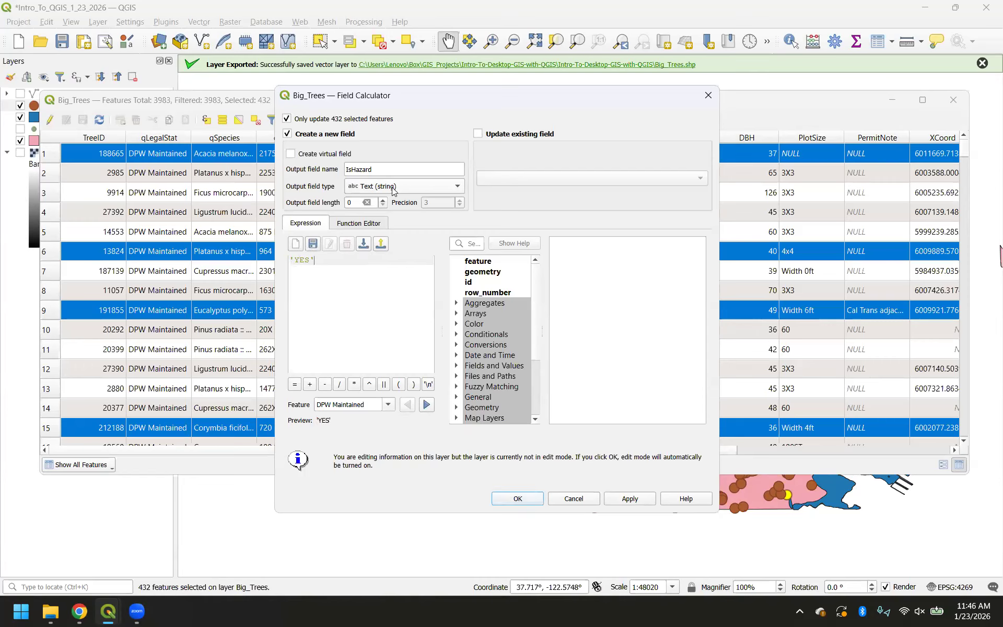
- Set the IsHazard field type back to Boolean and replace the expression with TRUE
left_click(393, 187)
left_click(393, 211)
left_click(369, 263)
key("ctrl+a")
type("'")
key("BackSpace")
type("TRUE")
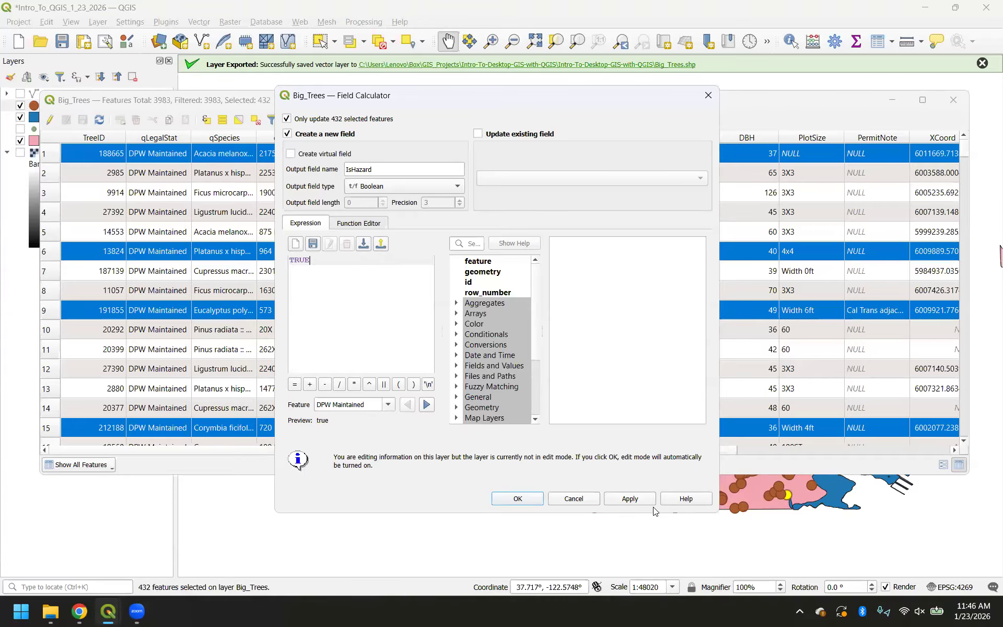
- Create the IsHazard field for the selected trees, close the Field Calculator and check the new column in the attribute table
left_click(623, 497)
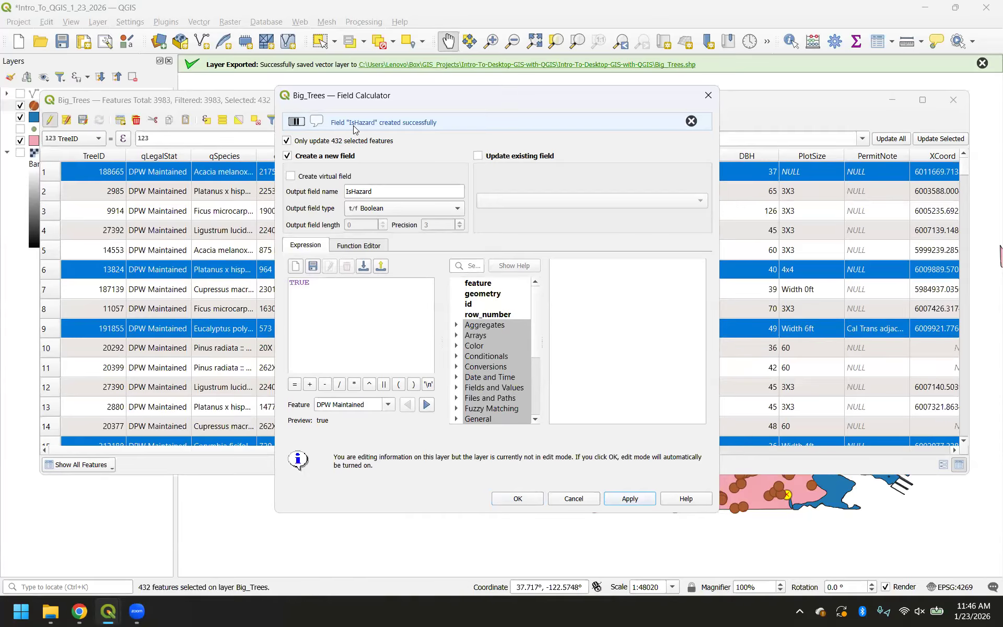
left_click(526, 497)
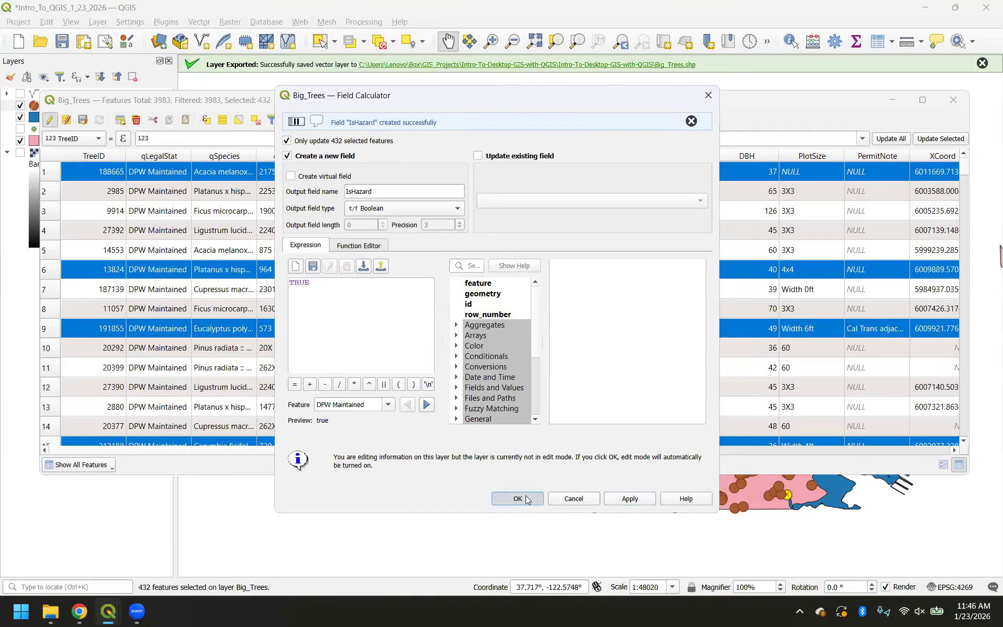
left_click(570, 313)
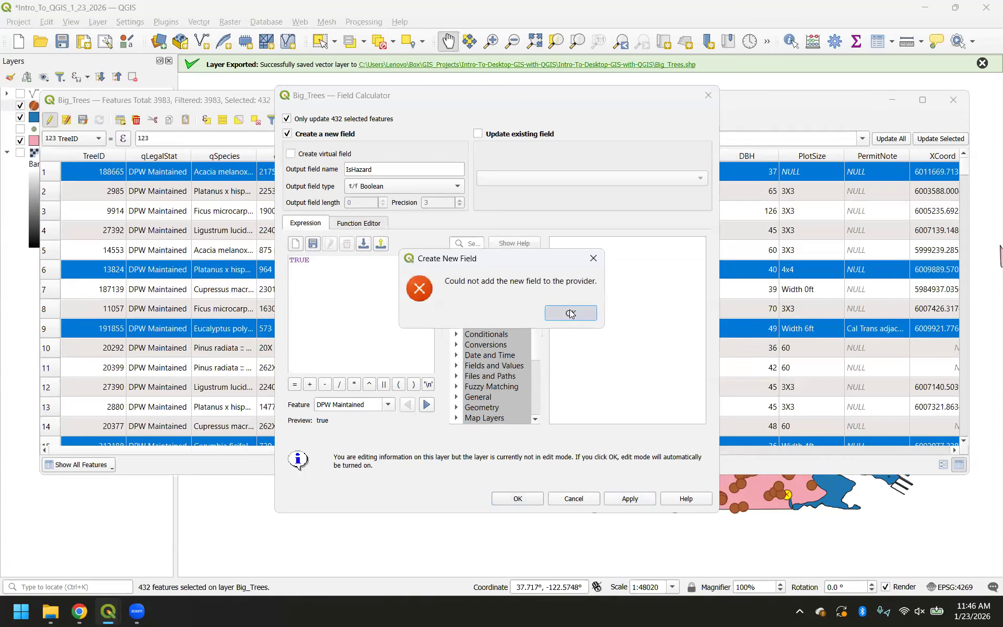
left_click_drag(436, 453, 726, 450)
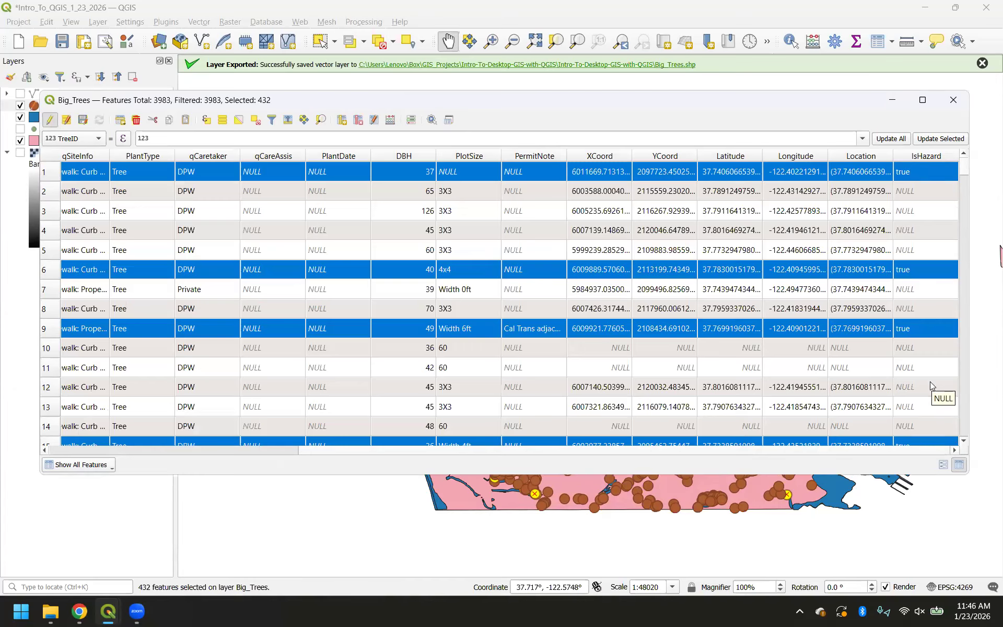
- Invert the Big_Trees selection and set the Field Calculator to update the existing IsHazard field for the selected features only
left_click(238, 123)
left_click(390, 120)
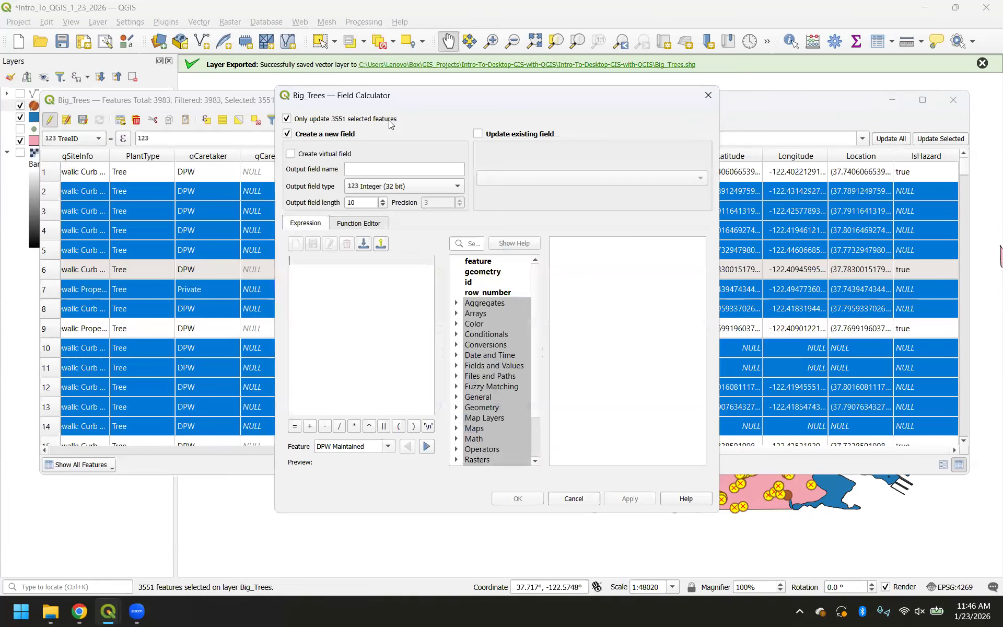
left_click(286, 133)
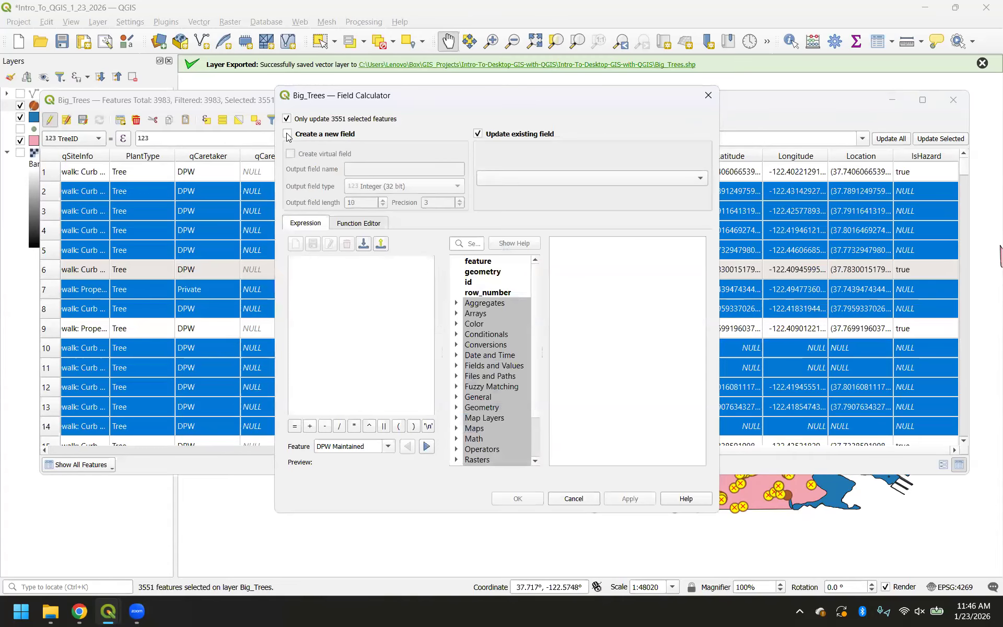
left_click(510, 181)
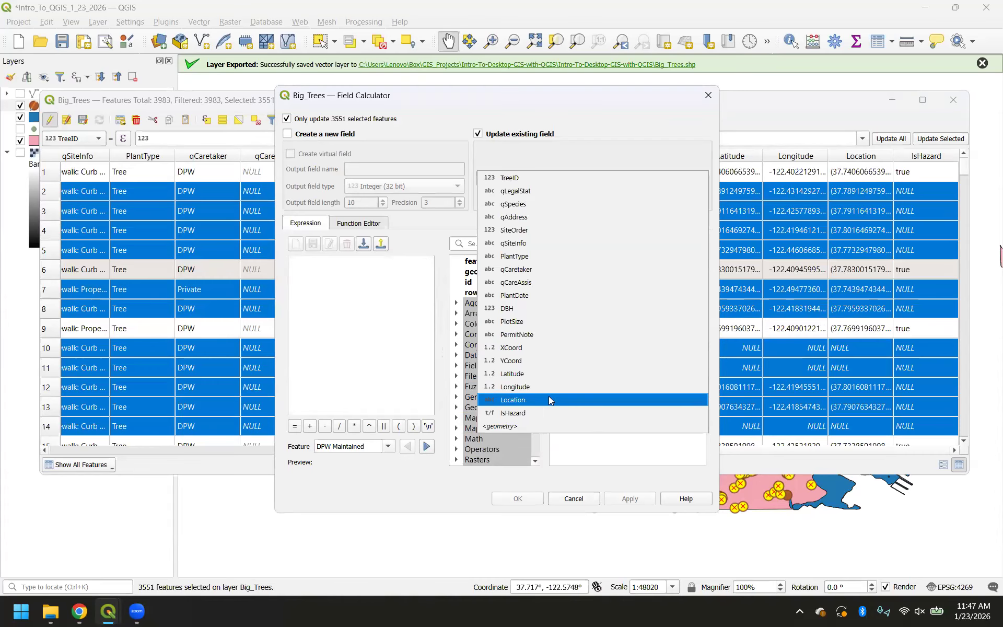
left_click(544, 413)
- Fill IsHazard with the expression FALSE for the selected trees and close the attribute table
left_click(326, 277)
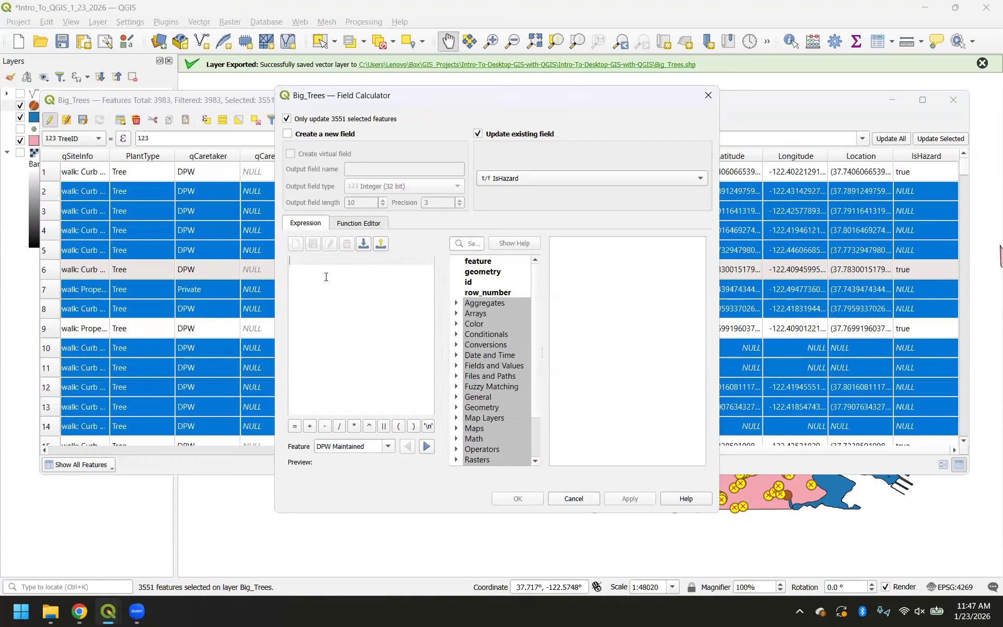
type("FALSE")
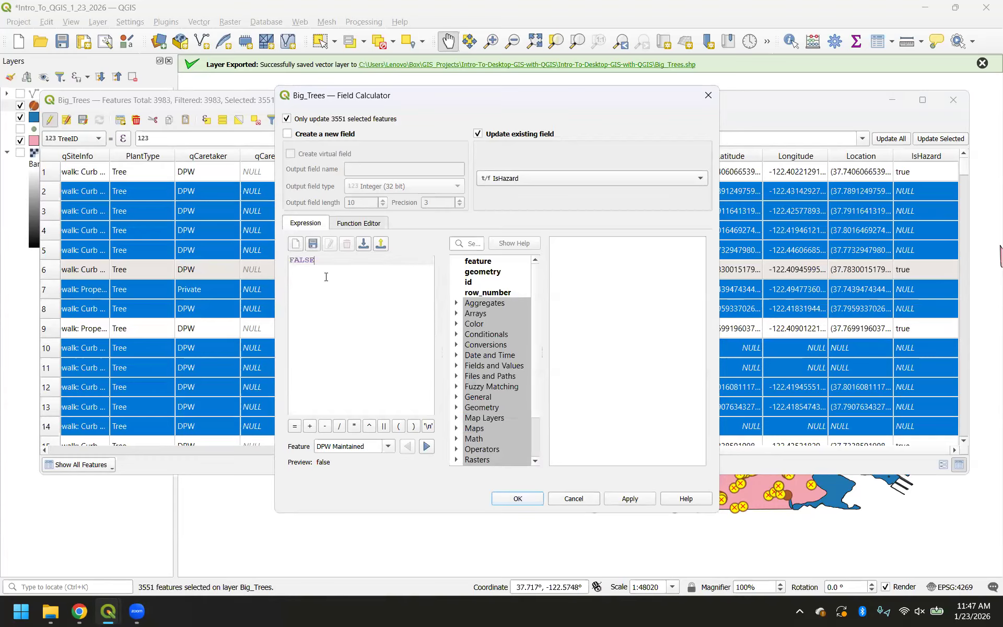
left_click(629, 499)
left_click(524, 499)
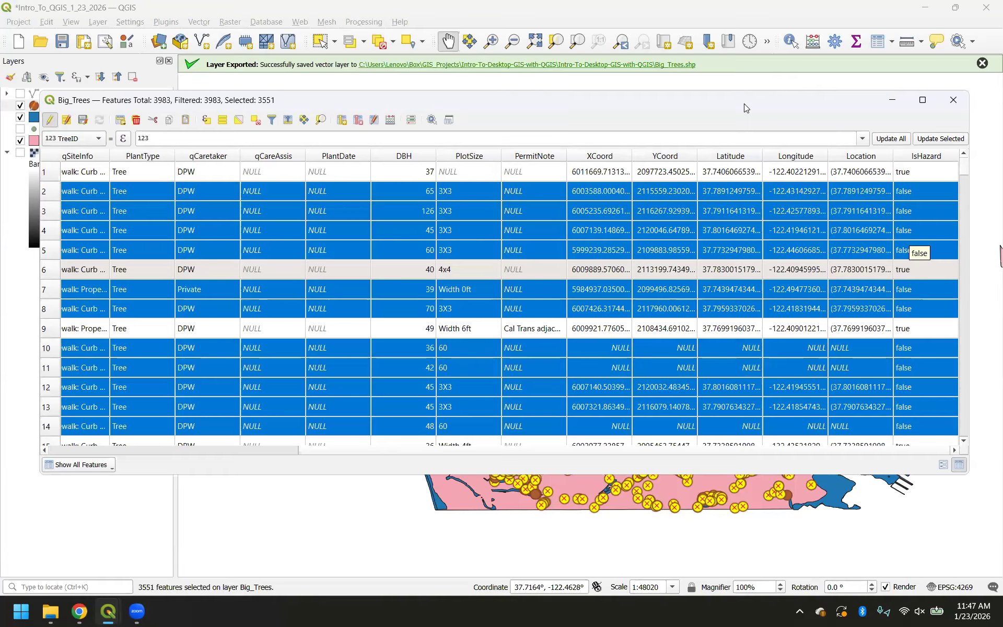
left_click(954, 99)
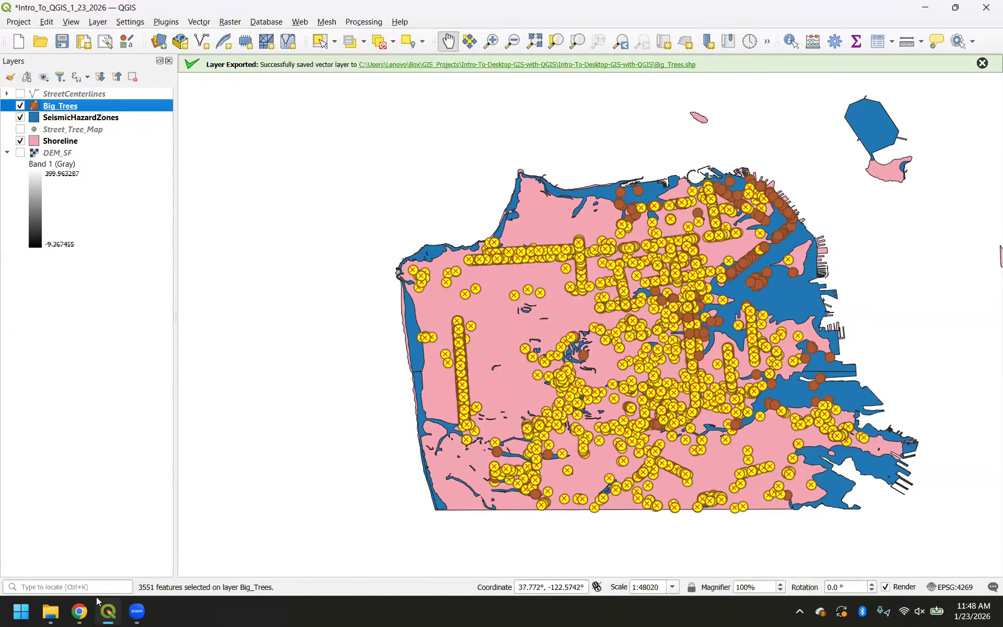
- Switch to the workshop guide in Chrome and open its Working with Vector Data chapter
mouse_move(81, 609)
left_click(82, 554)
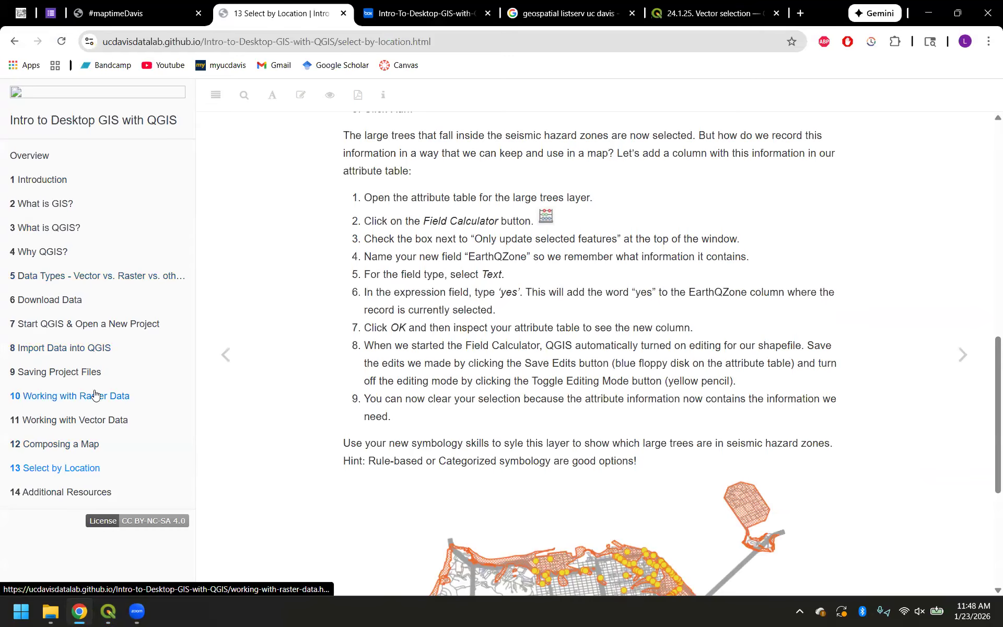
left_click(73, 396)
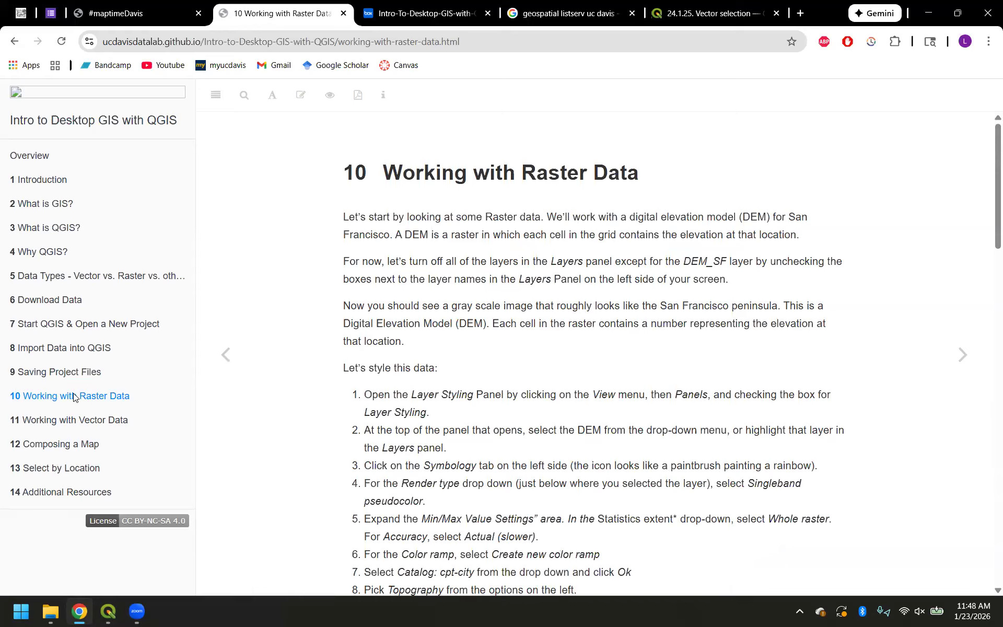
left_click(72, 445)
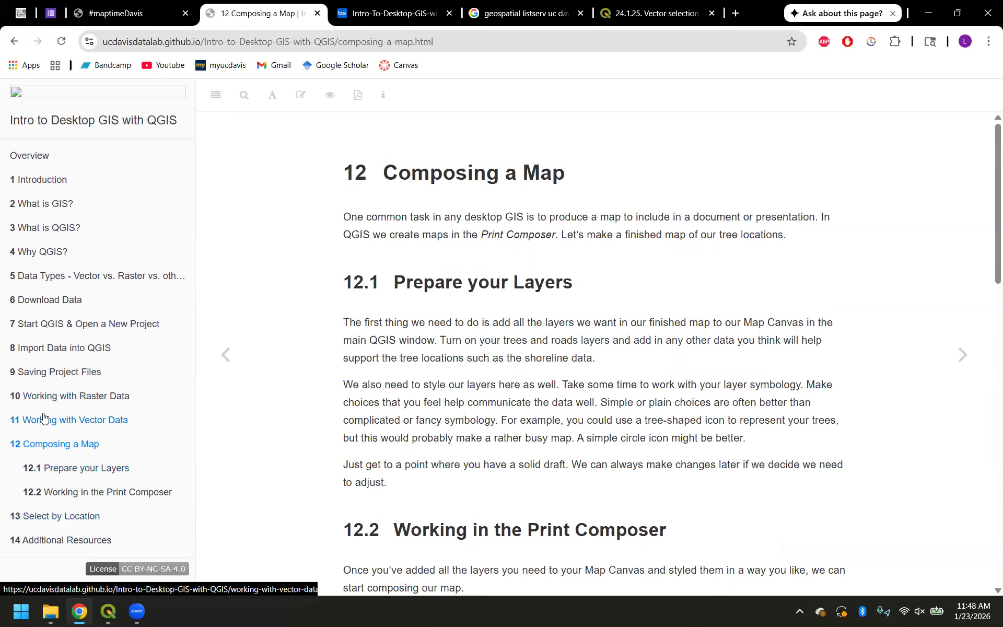
left_click(64, 421)
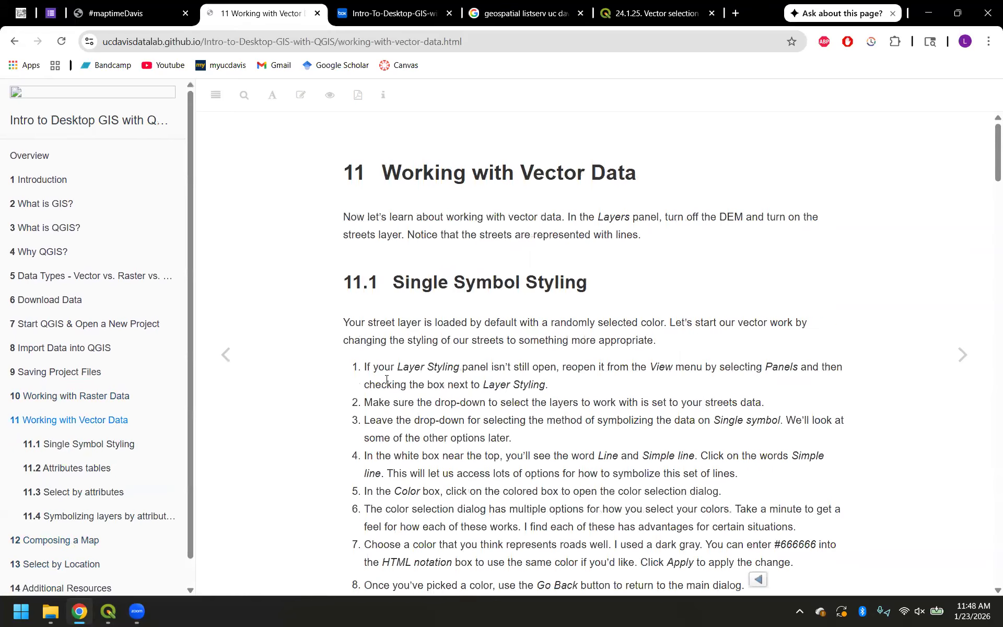
- Find section 11.4.2 on Rule-Based Symbology in the chapter and highlight its heading
scroll(448, 386, "down", 10)
scroll(448, 387, "down", 20)
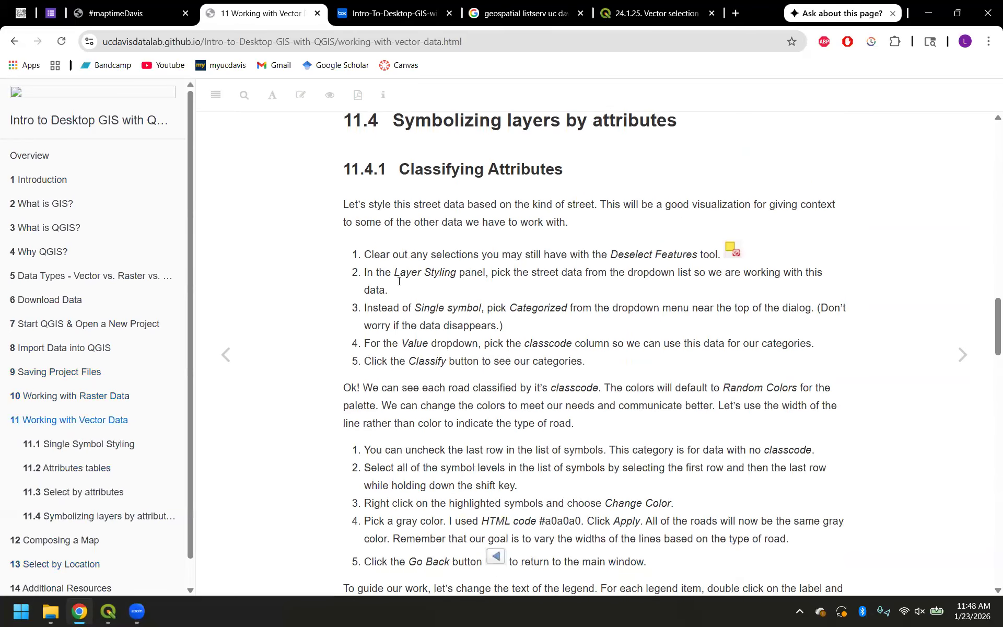
scroll(415, 308, "down", 11)
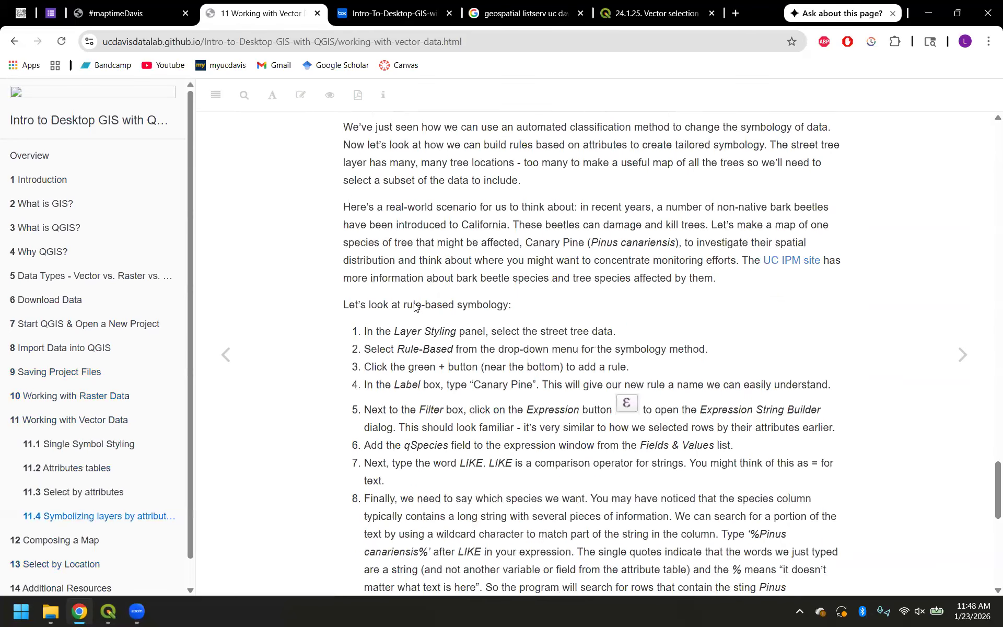
scroll(515, 196, "up", 1)
left_click_drag(400, 199, 577, 199)
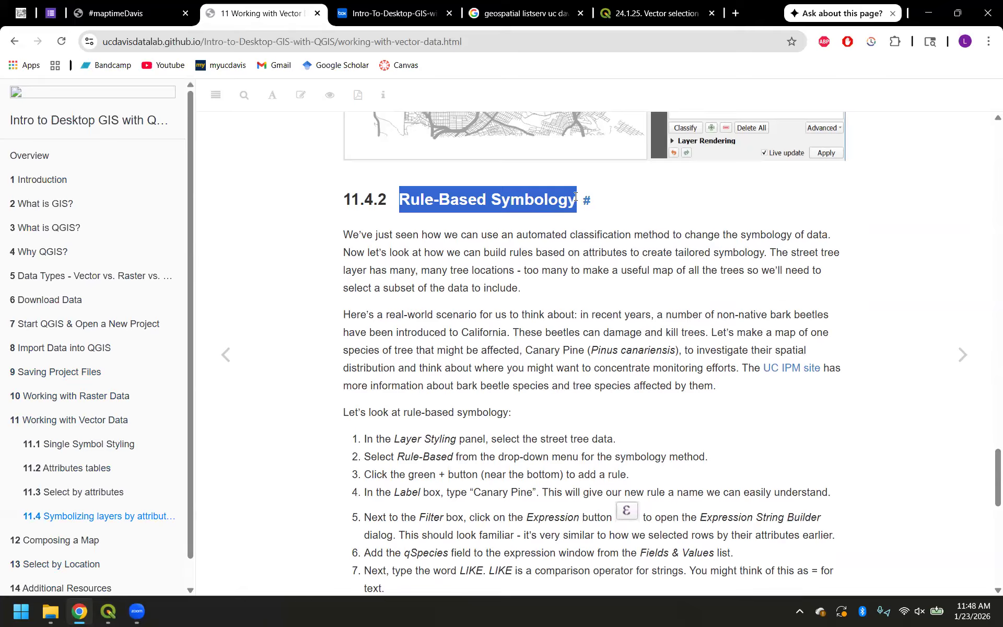
left_click(514, 402)
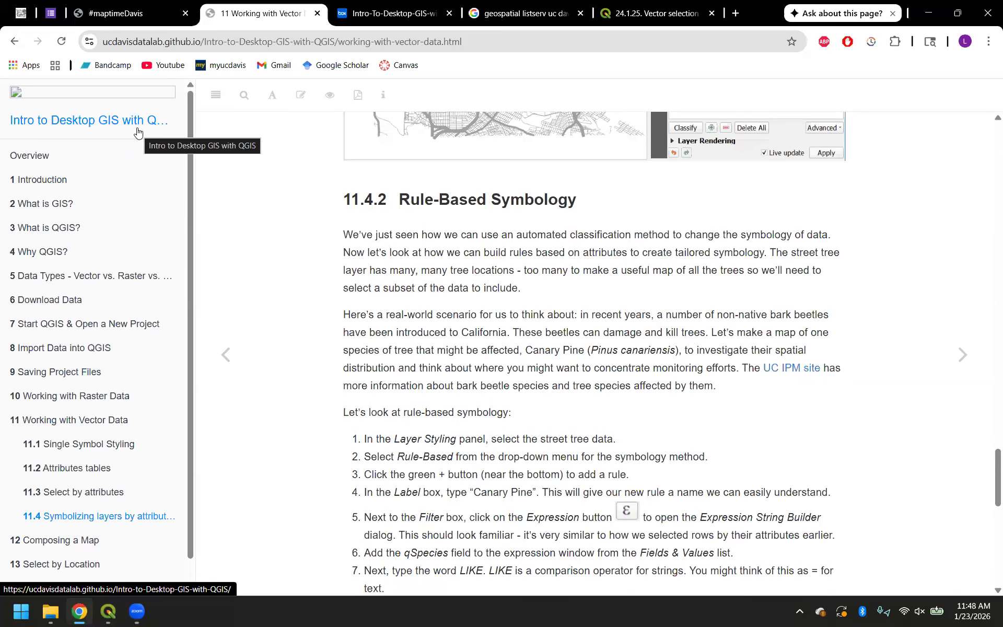
- On the maptimeDavis site, find the Next Steps with QGIS workshop in the archive and open its workshop materials
left_click(114, 9)
scroll(148, 152, "up", 10)
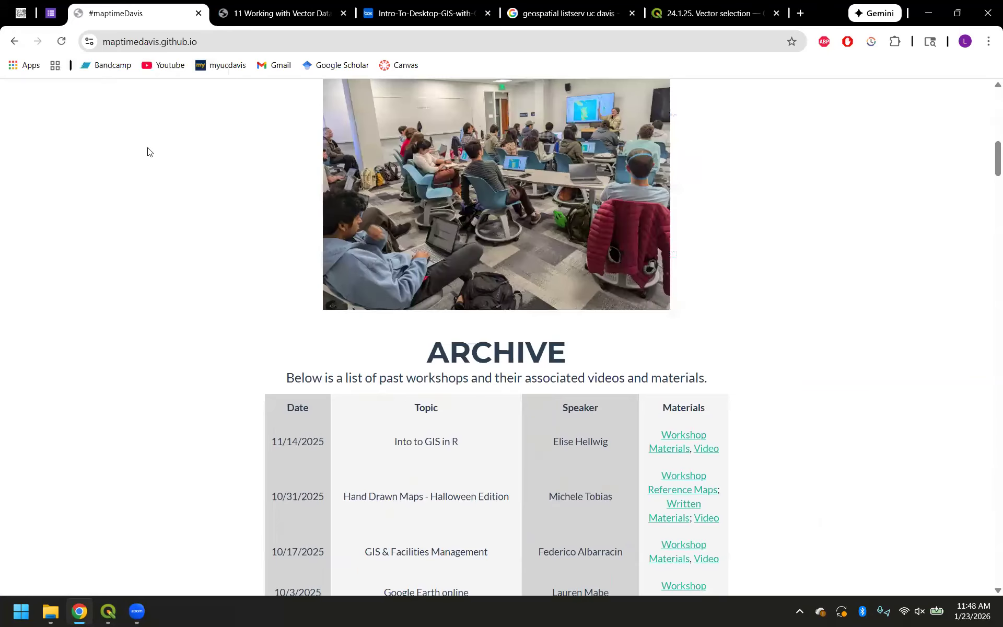
scroll(341, 321, "up", 6)
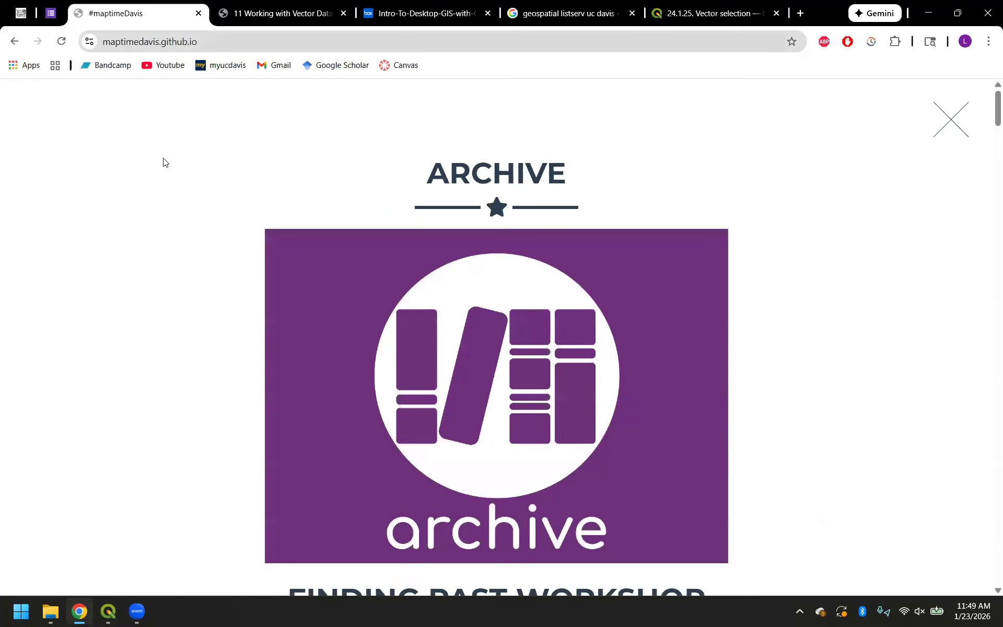
left_click(959, 126)
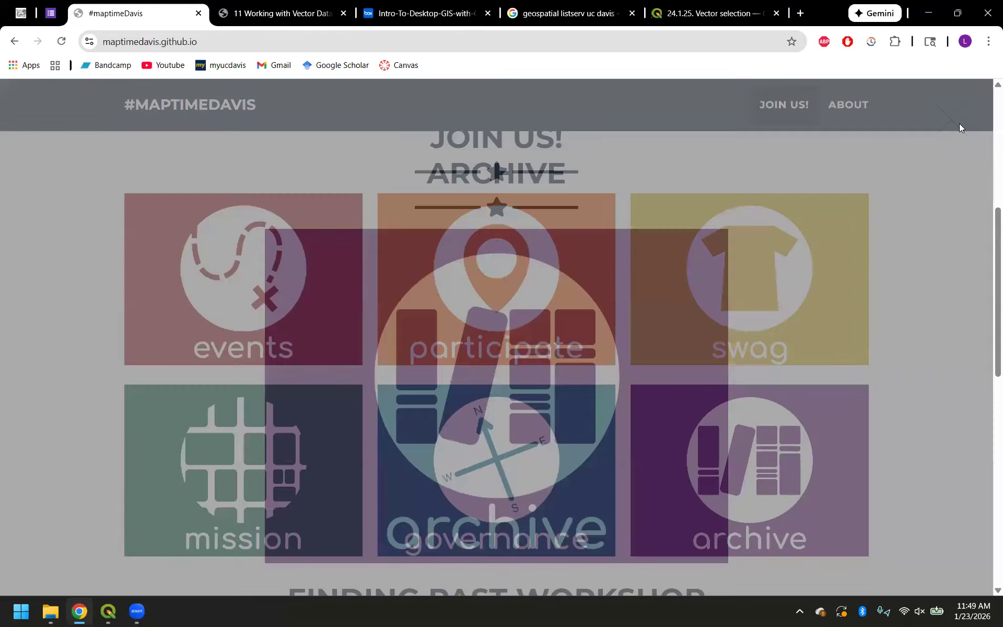
left_click(740, 468)
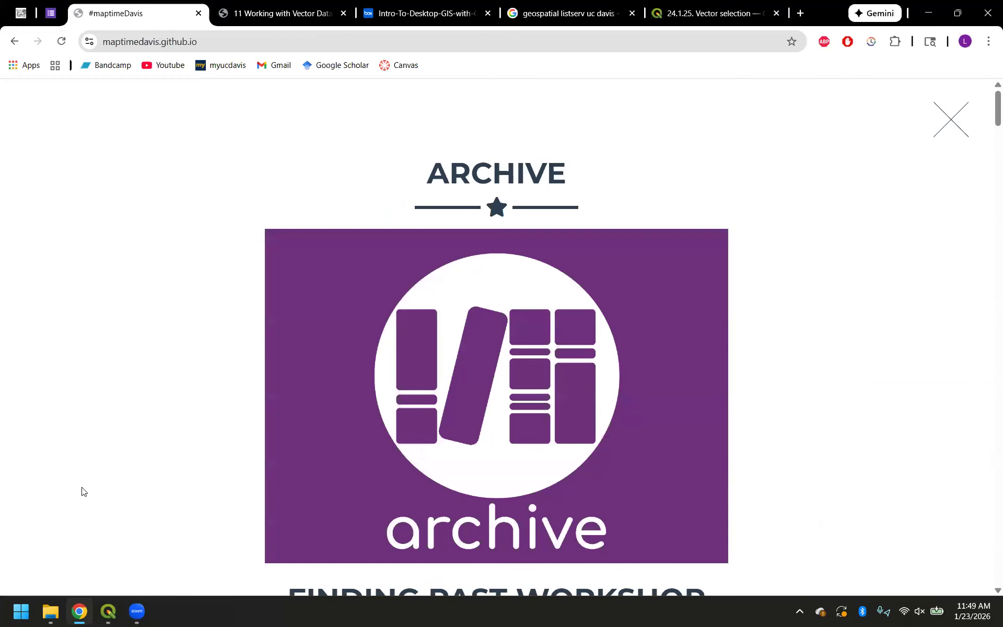
scroll(82, 489, "down", 15)
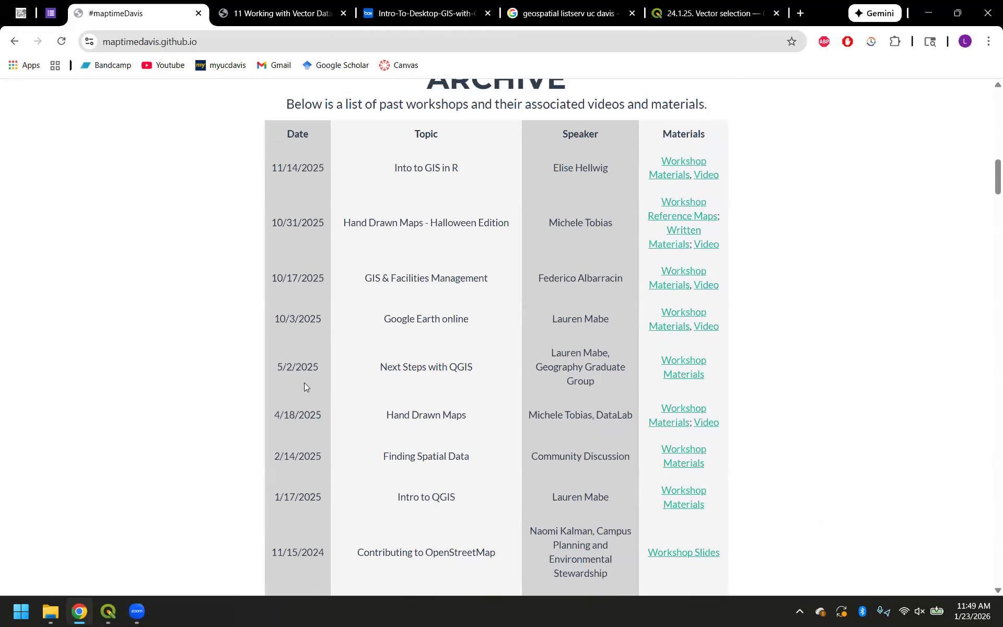
left_click_drag(379, 367, 536, 369)
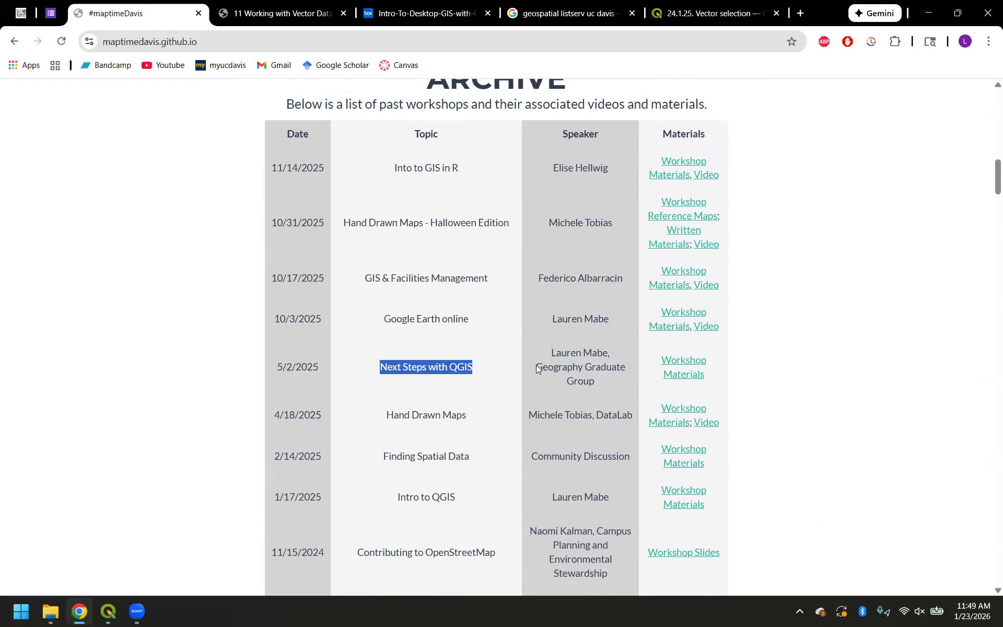
left_click(699, 370)
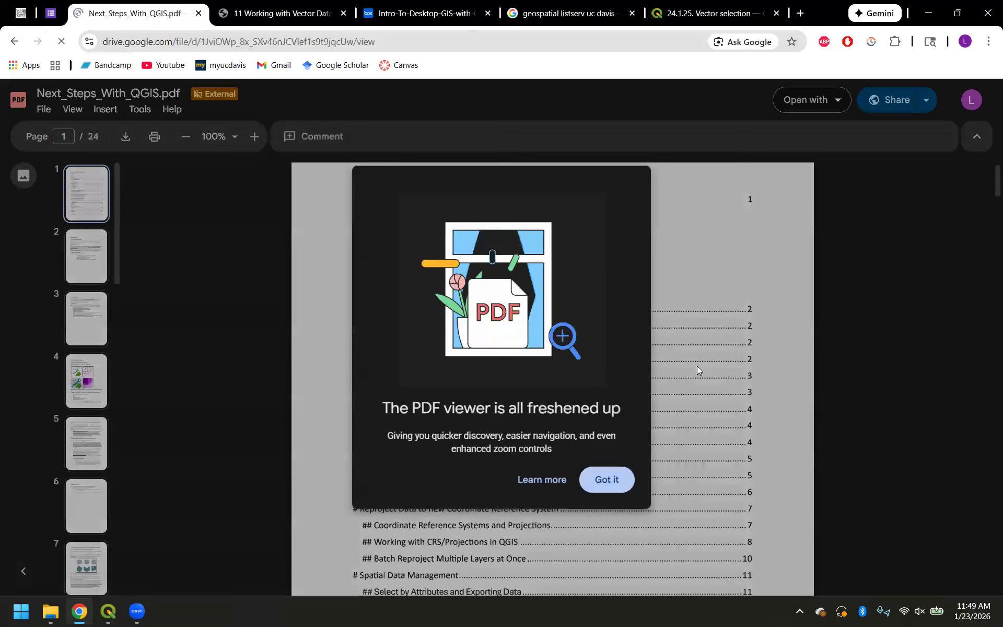
- Dismiss the PDF viewer notice and examine the contents list and overview of Next_Steps_With_QGIS.pdf, highlighting the Joins and Spatial Joins entries
left_click(606, 479)
scroll(330, 465, "down", 4)
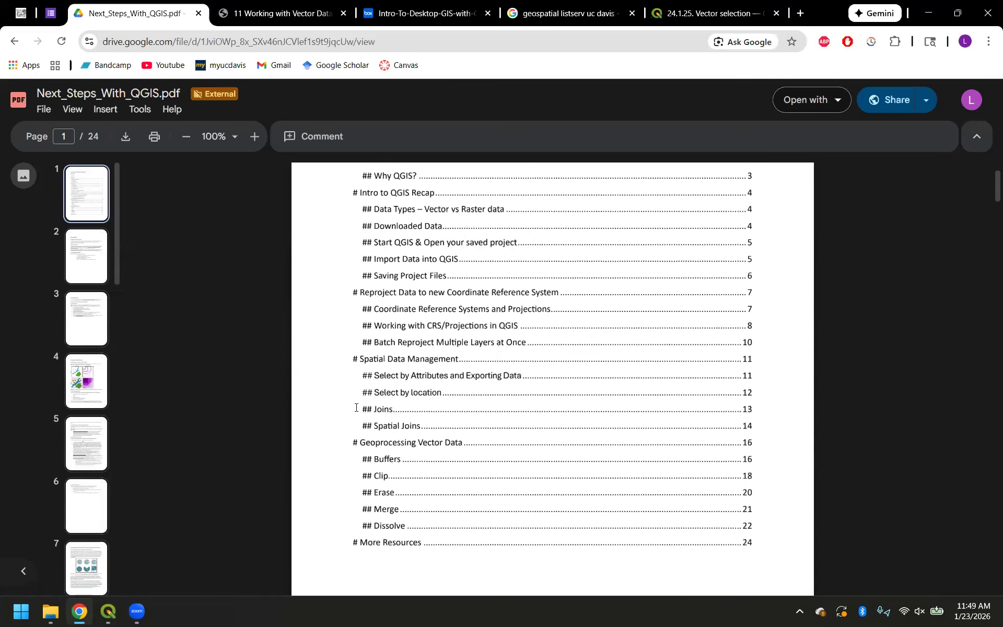
scroll(369, 399, "down", 1)
left_click_drag(365, 377, 425, 393)
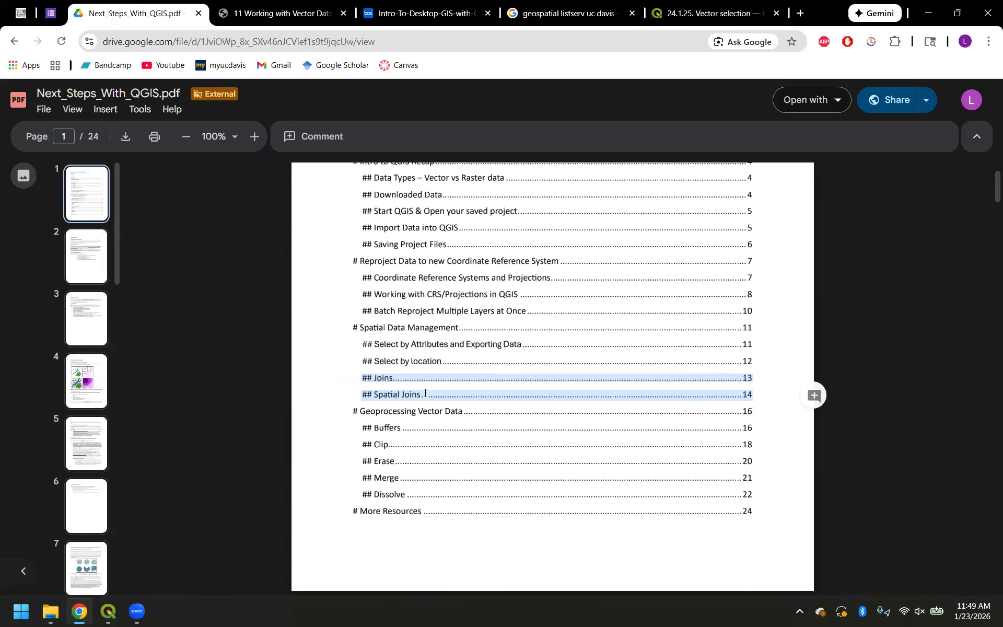
scroll(424, 393, "down", 3)
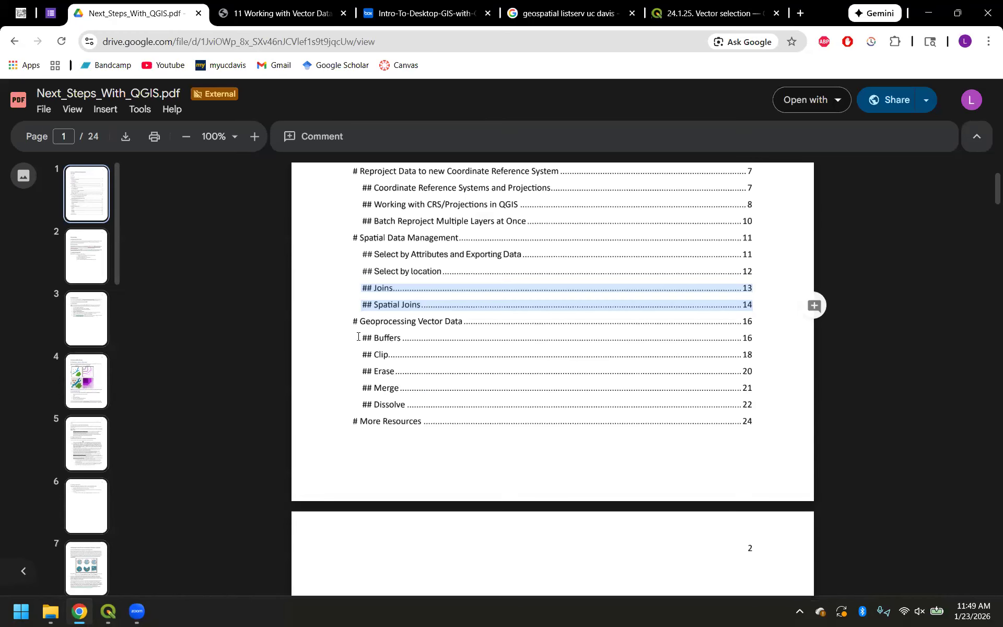
scroll(366, 331, "down", 1)
right_click(412, 382)
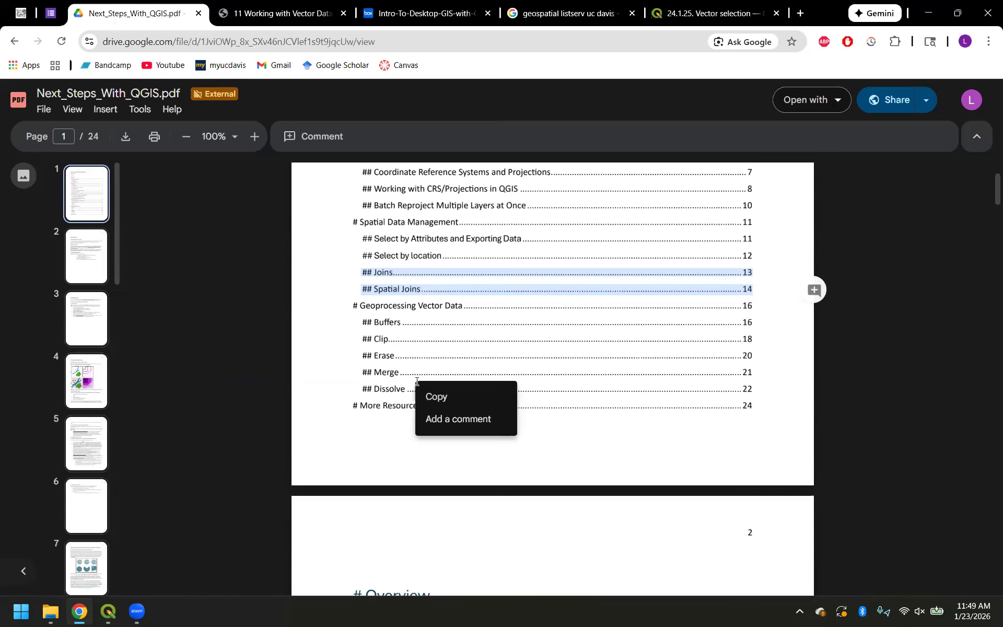
left_click(392, 369)
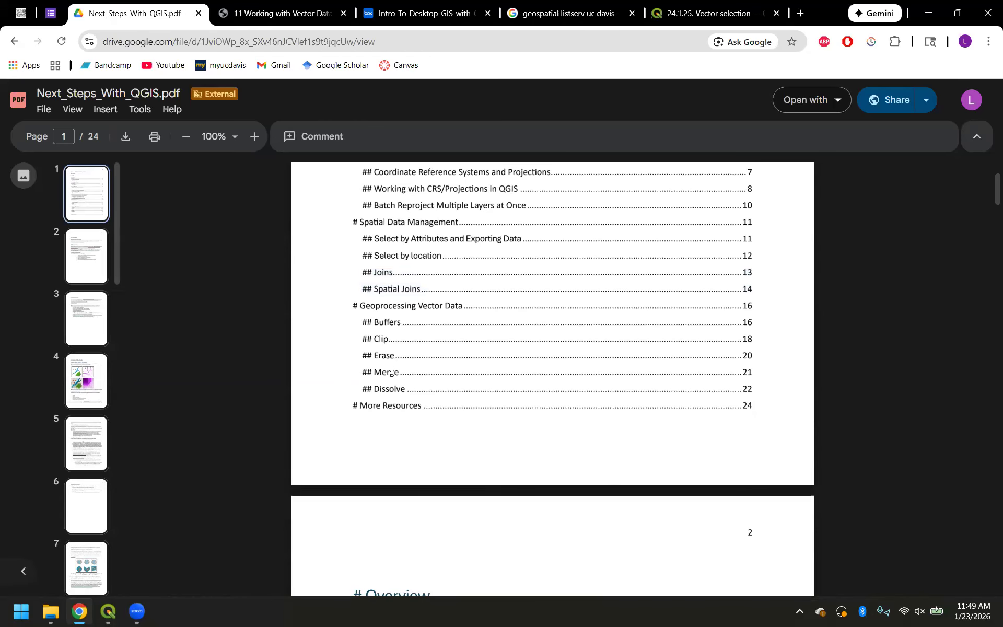
scroll(391, 369, "down", 5)
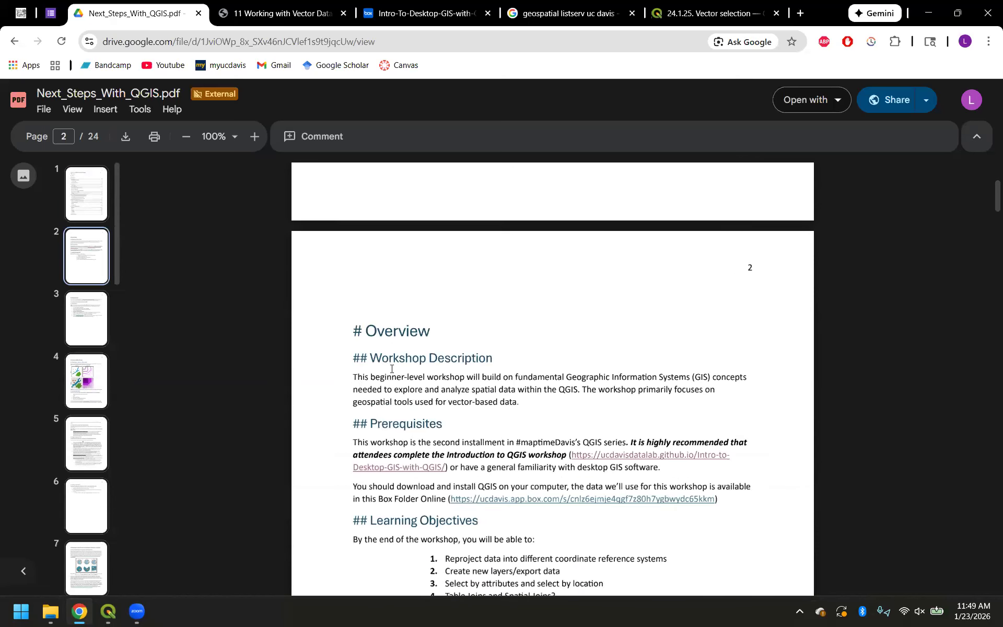
scroll(391, 368, "up", 10)
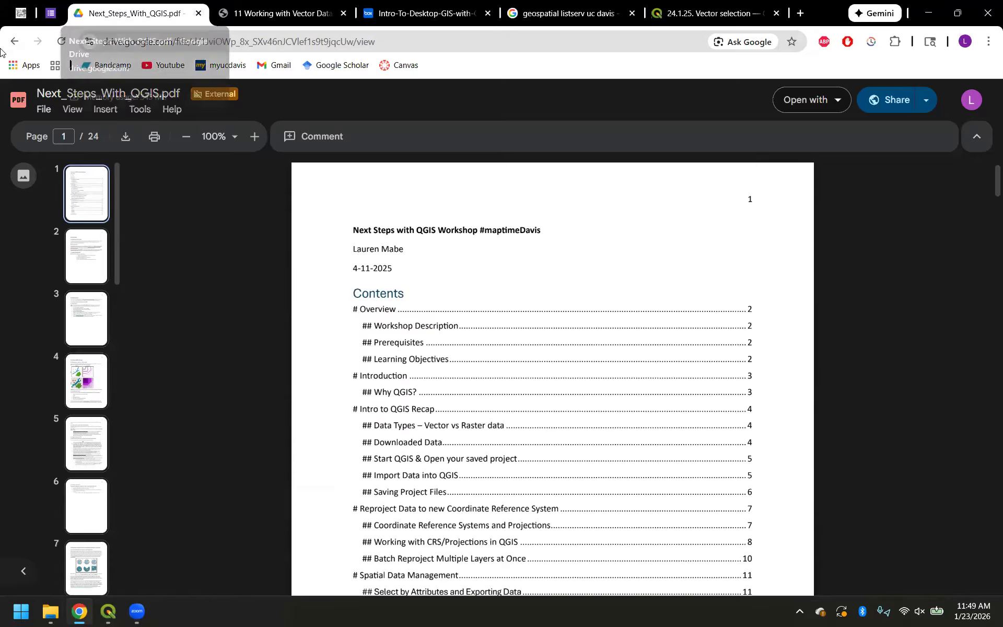
- Return to the maptimeDavis archive and look through the list of past workshops
left_click(14, 42)
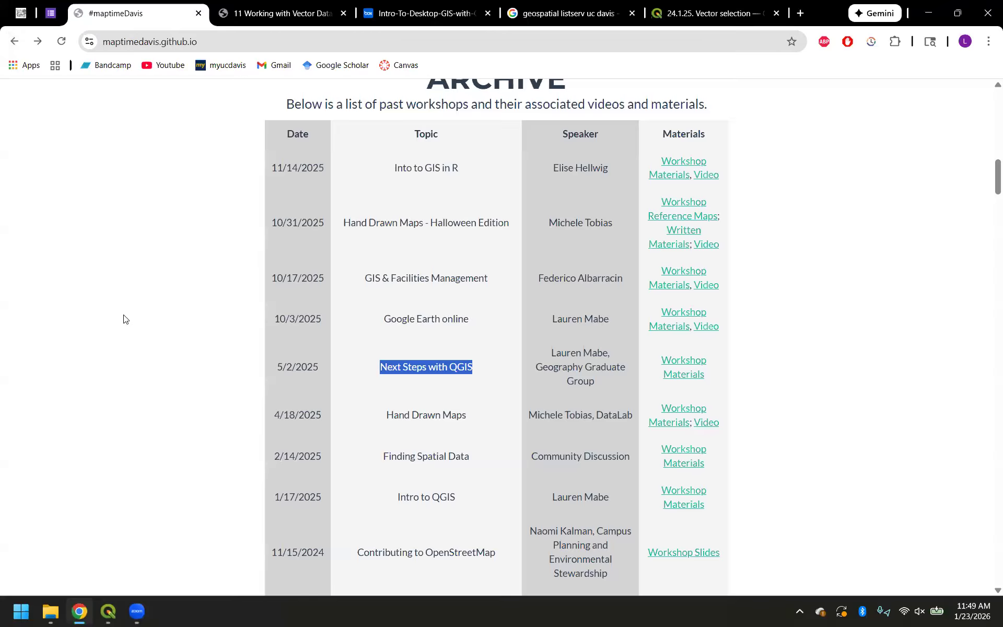
scroll(124, 319, "up", 1)
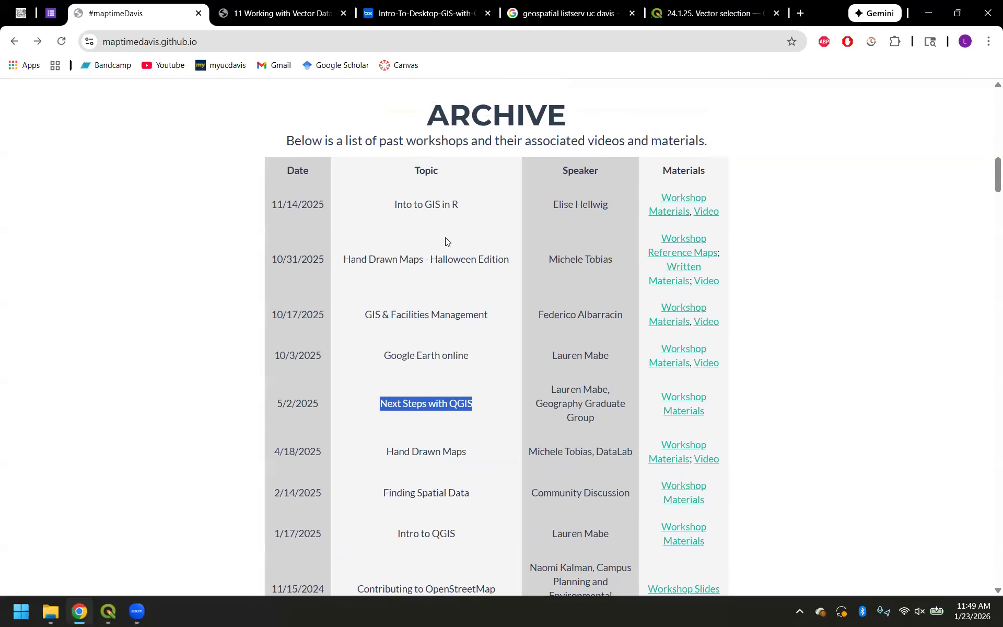
scroll(445, 237, "down", 20)
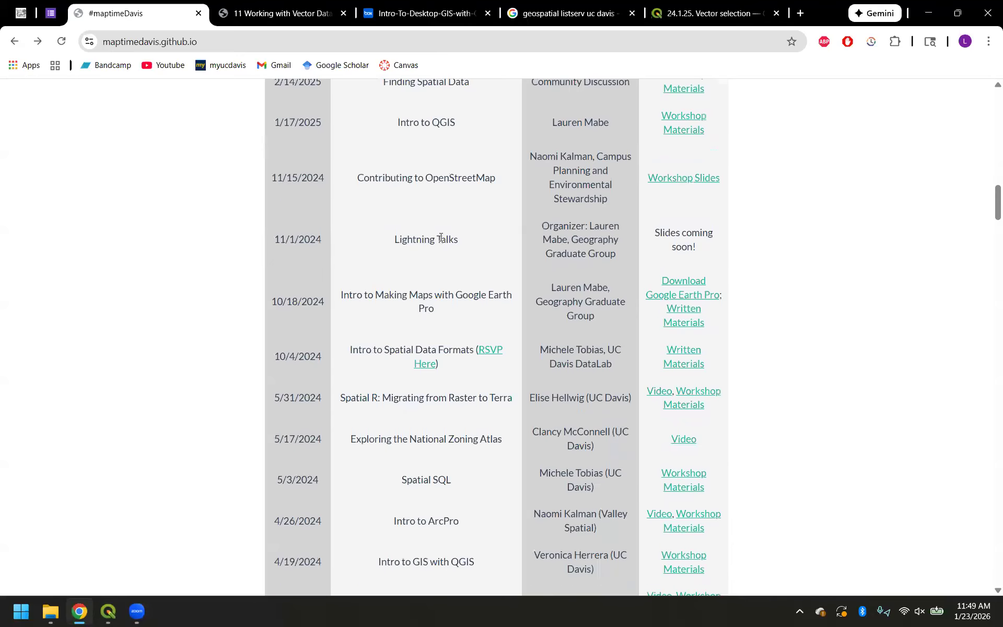
scroll(440, 240, "down", 15)
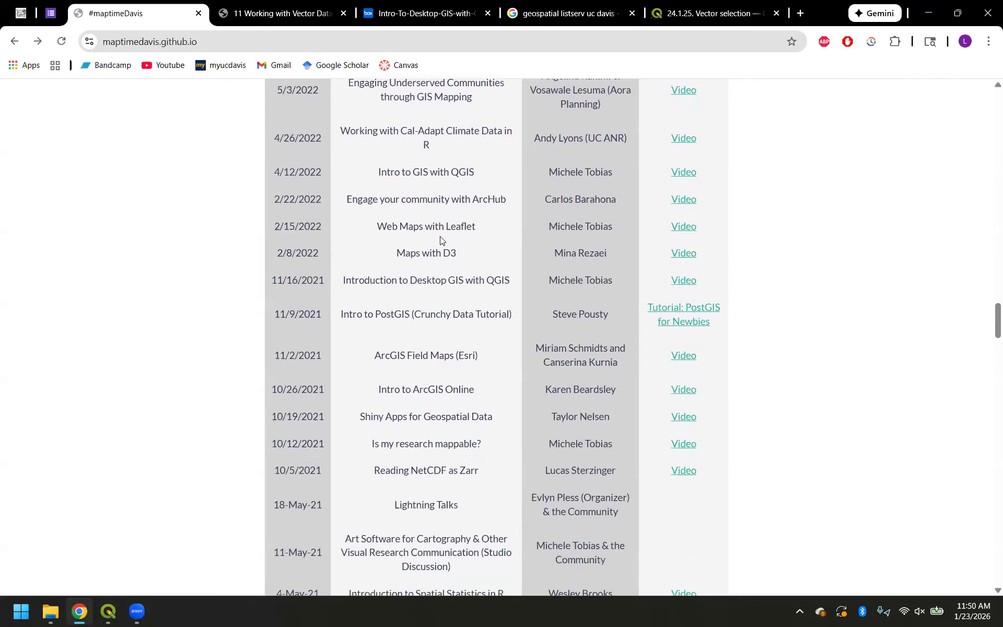
scroll(440, 236, "up", 20)
scroll(440, 239, "up", 15)
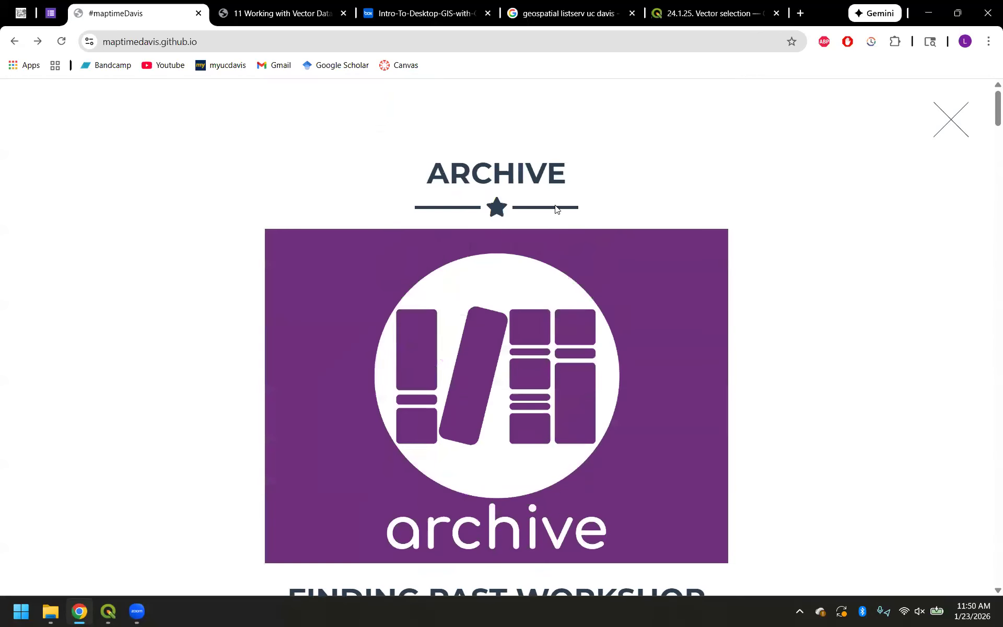
- Leave the archive and view the schedule of upcoming maptimeDavis events
left_click(943, 102)
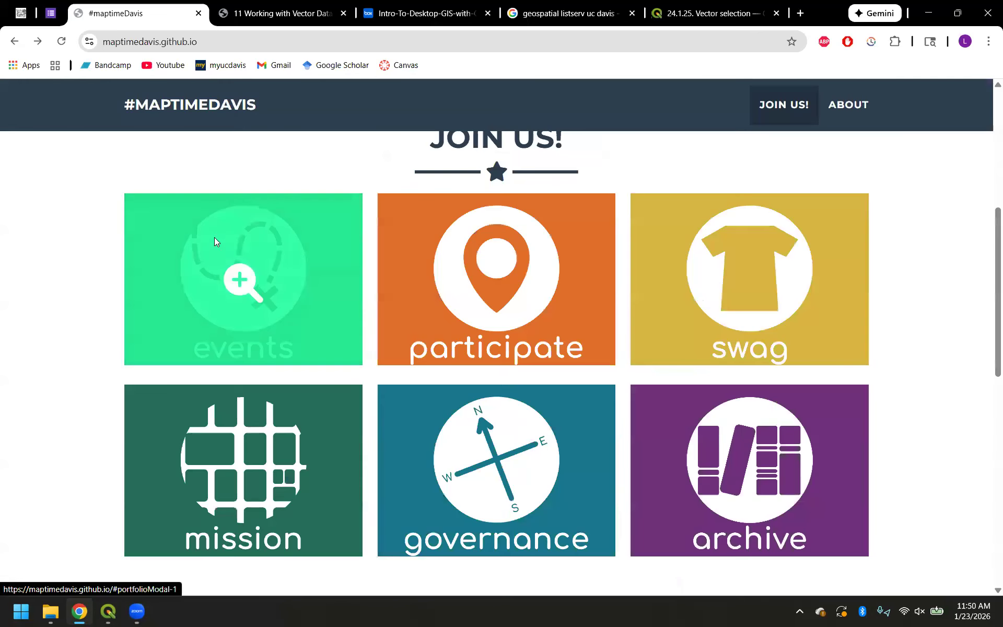
left_click(241, 280)
scroll(2, 428, "down", 8)
scroll(2, 428, "down", 9)
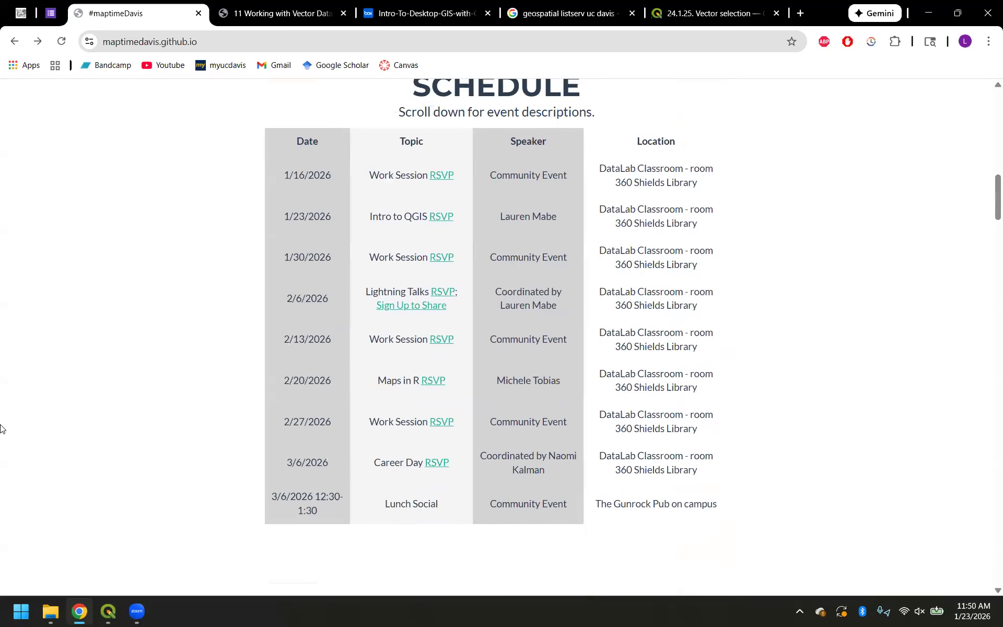